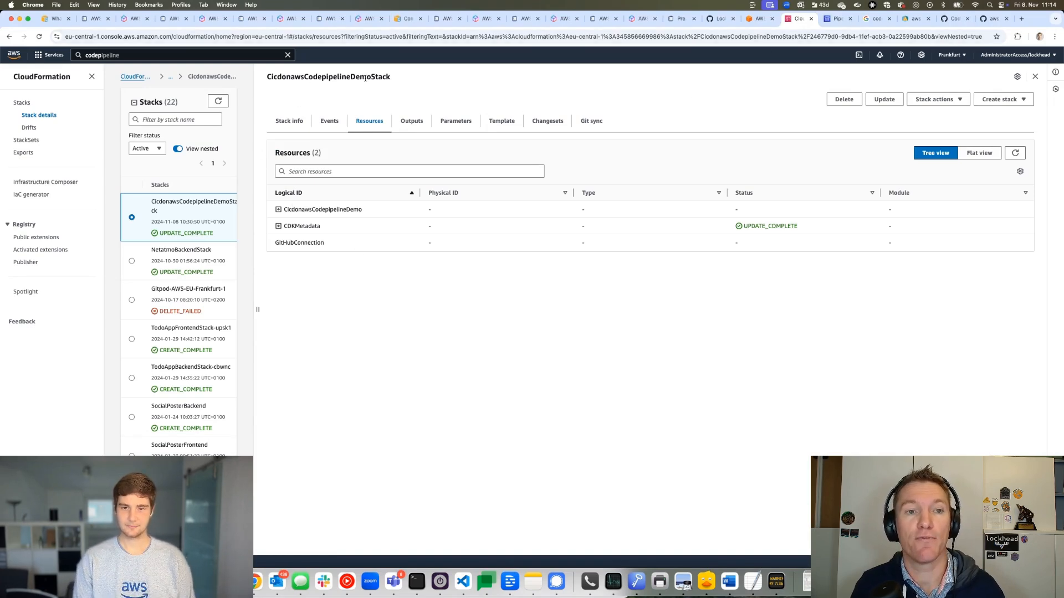
Refresh the CloudFormation stacks and examine the queue resource inside CicdonawsCodepipelineDemoStack's resource tree
click(279, 211)
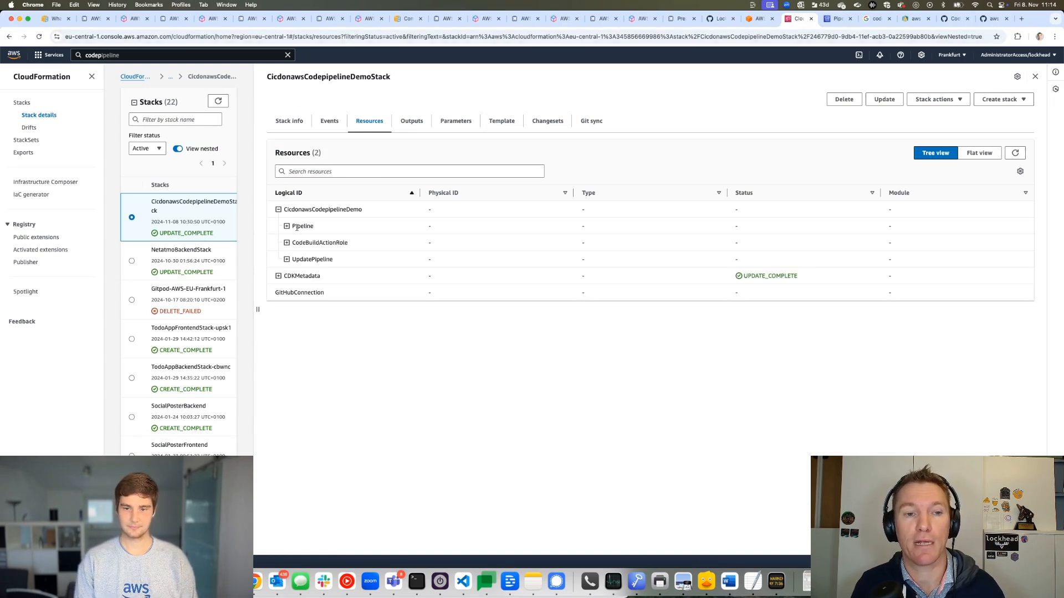
click(171, 78)
click(185, 89)
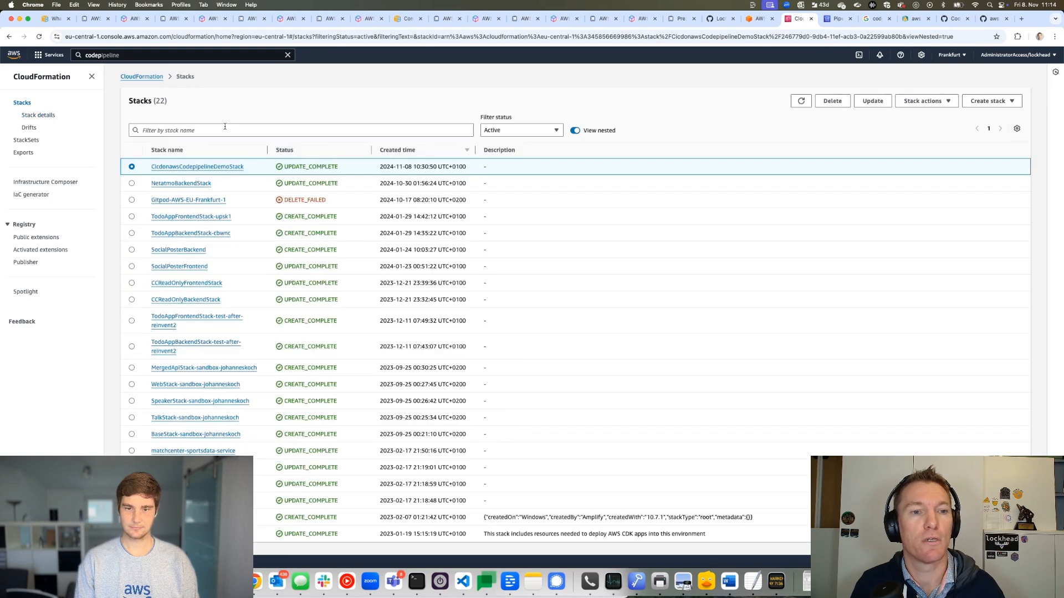
click(39, 37)
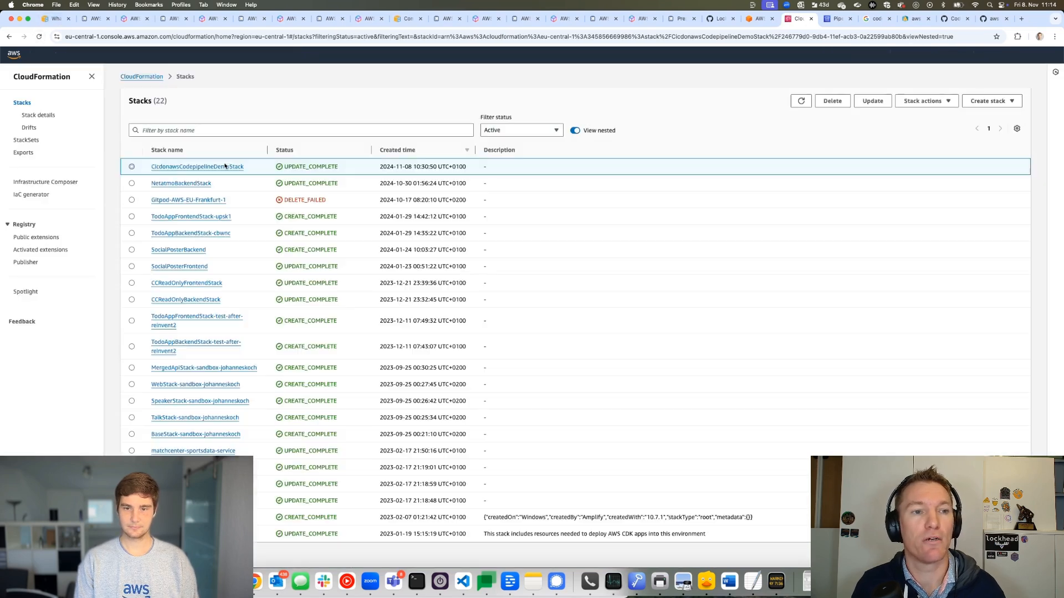
click(200, 170)
click(370, 121)
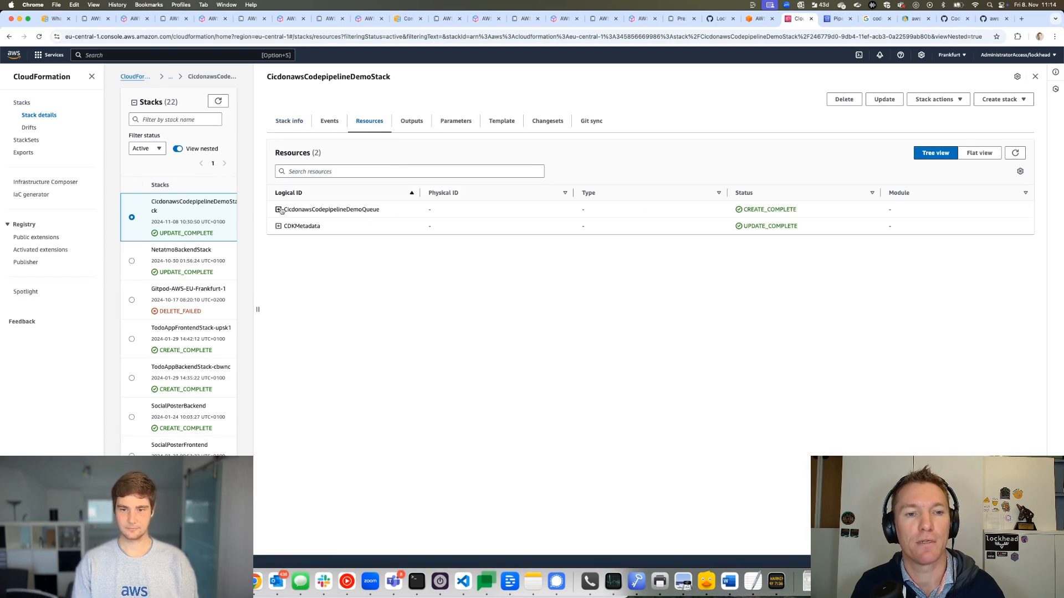
click(279, 210)
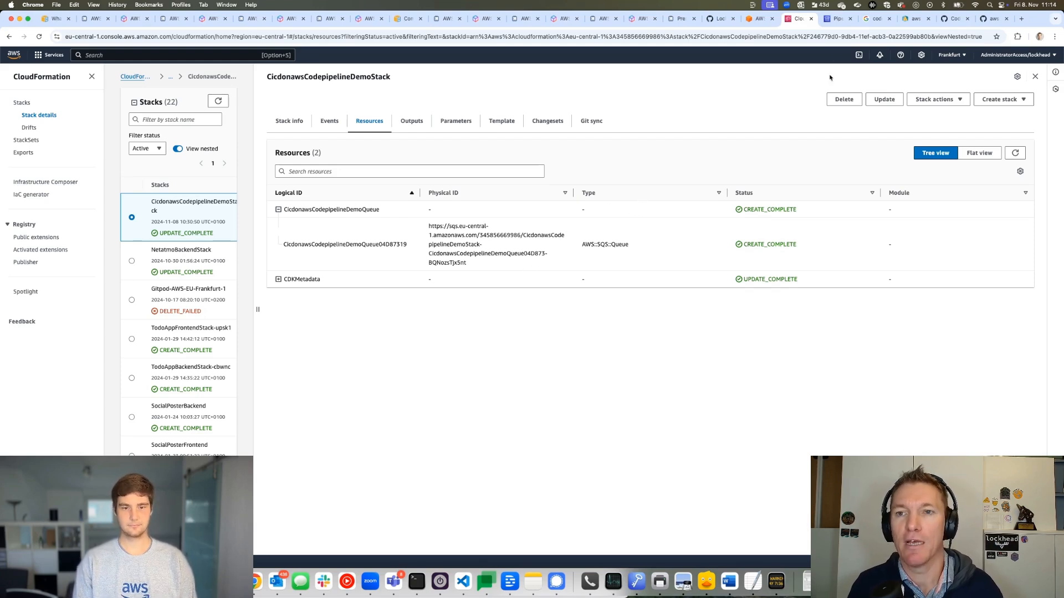
Start creating a new pipeline in CodePipeline with the "Create pipeline from template" option
click(832, 20)
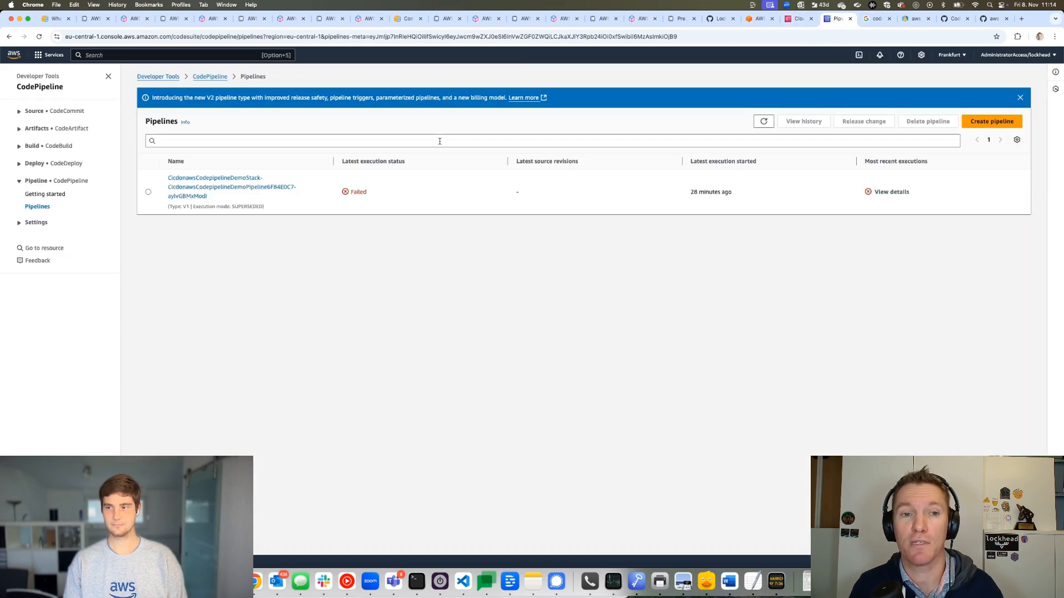
click(210, 76)
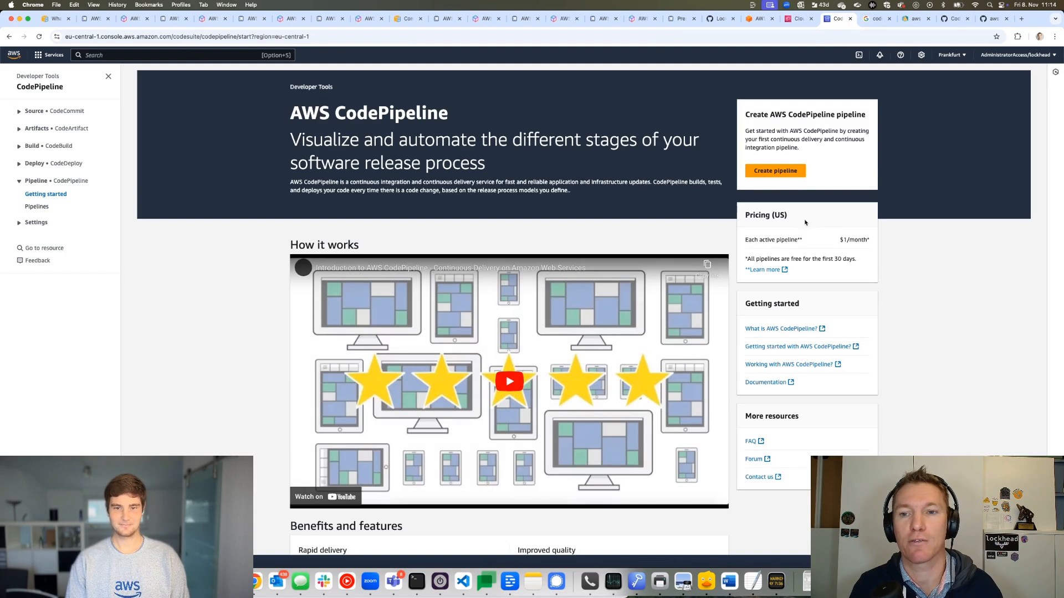
click(782, 173)
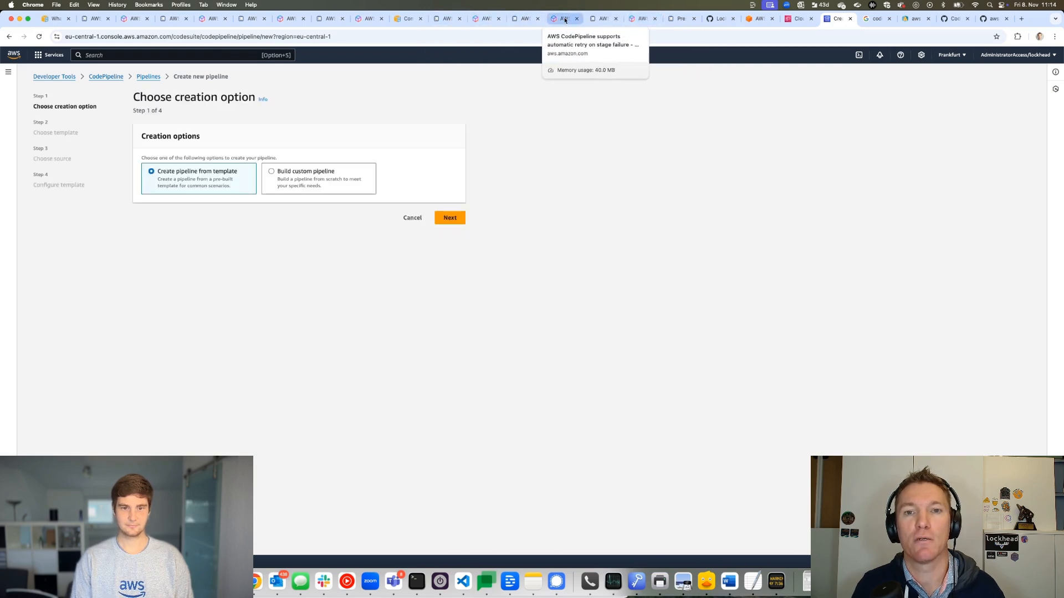
click(367, 20)
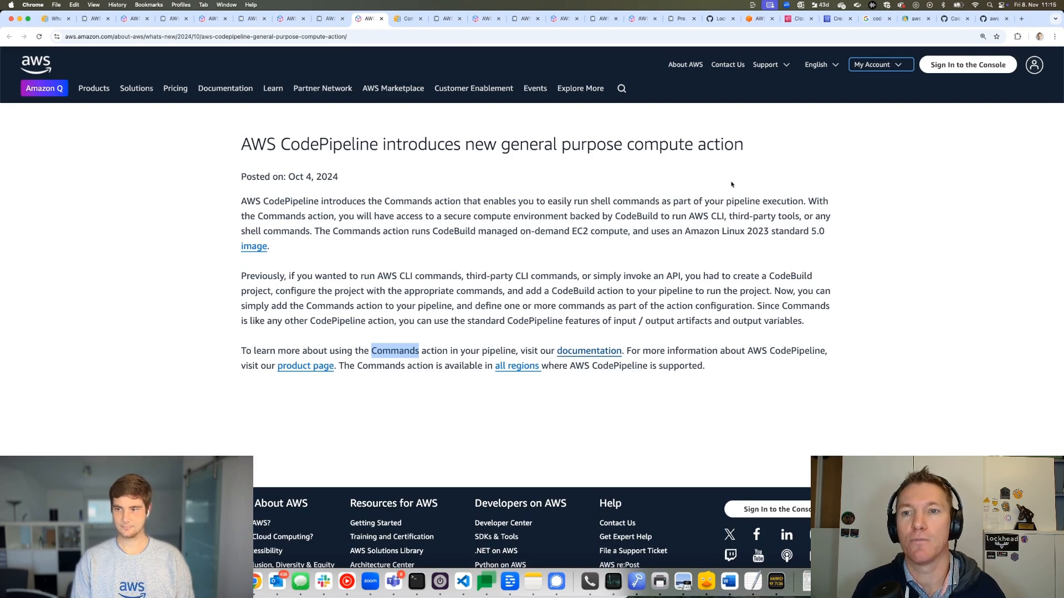
click(835, 20)
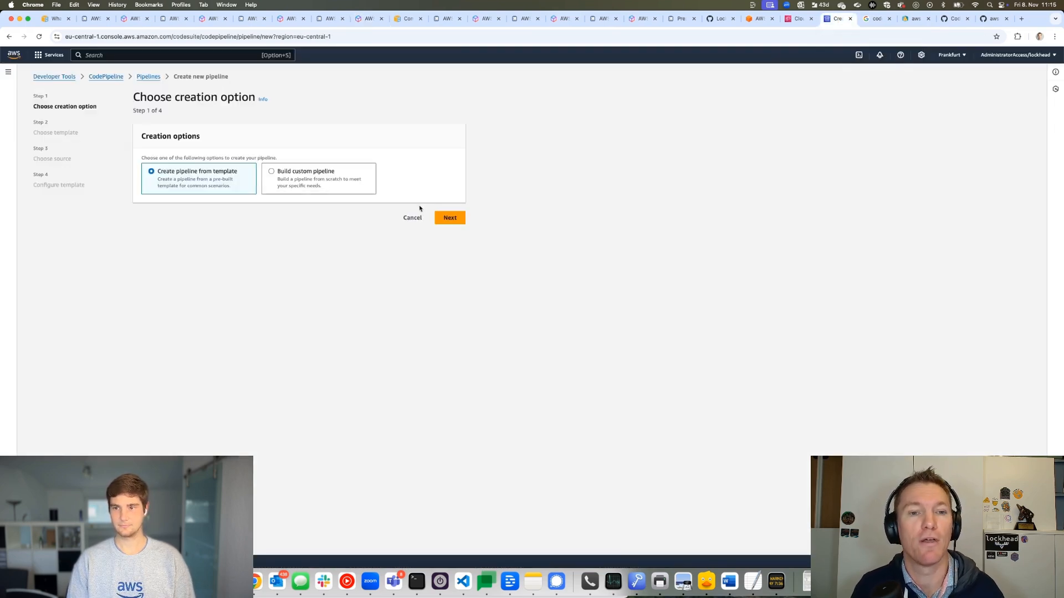
click(453, 222)
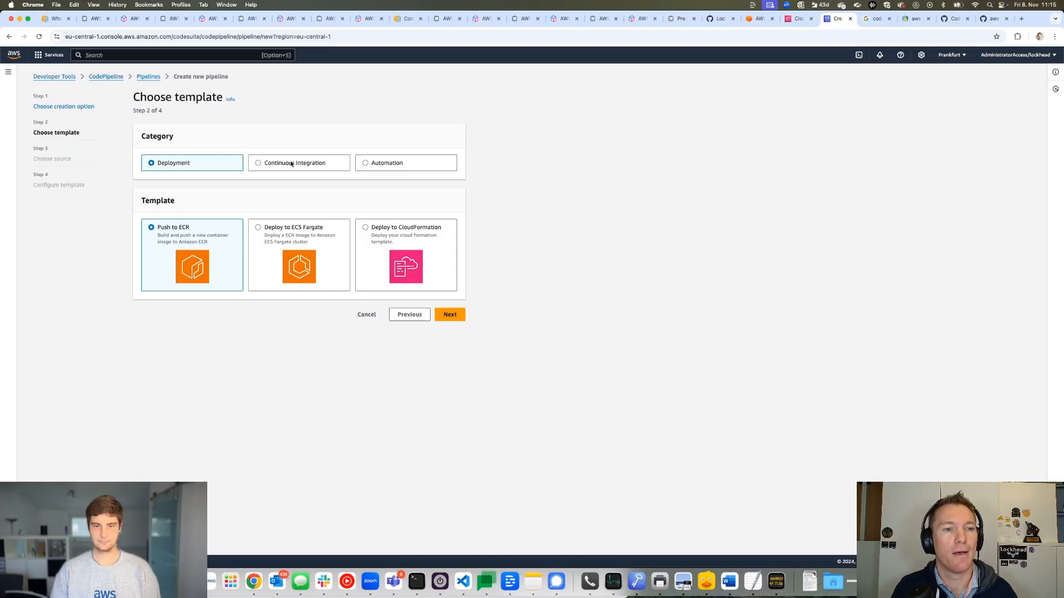
Choose the CI Build NodeJS template from the Continuous Integration category for the new pipeline
click(358, 165)
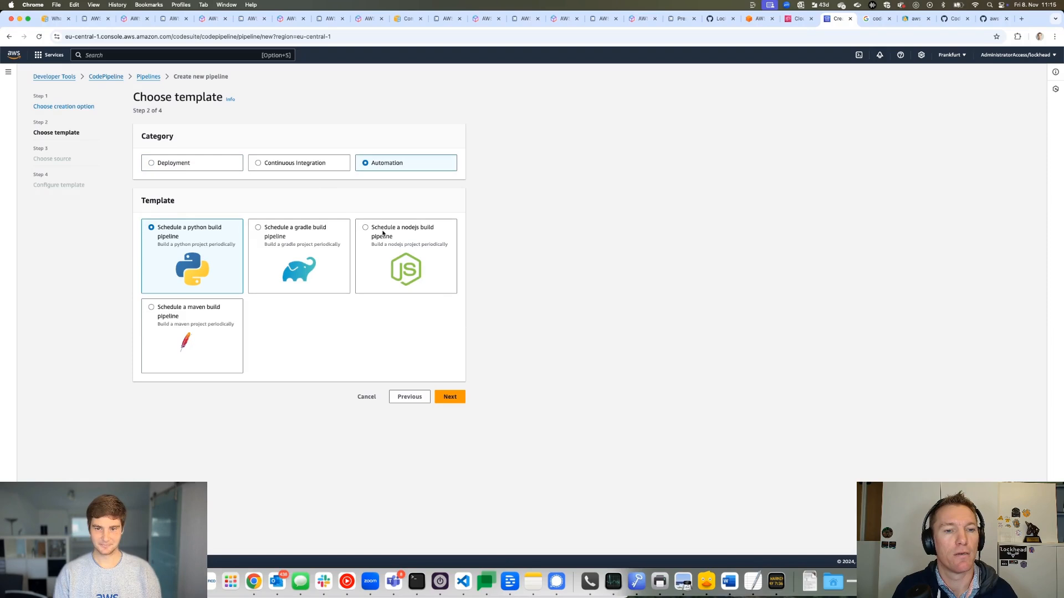
click(302, 164)
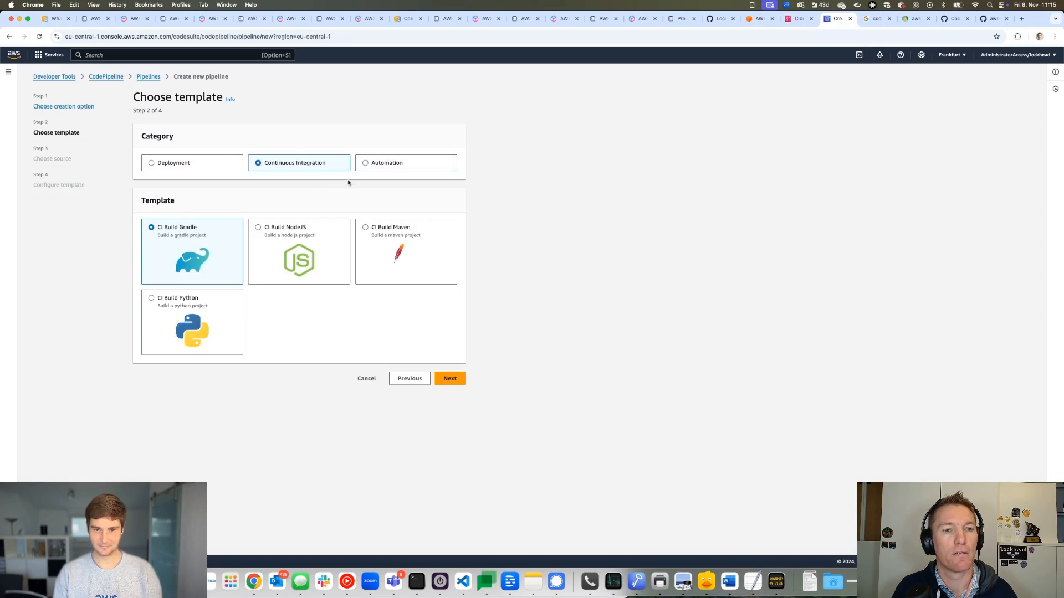
click(323, 233)
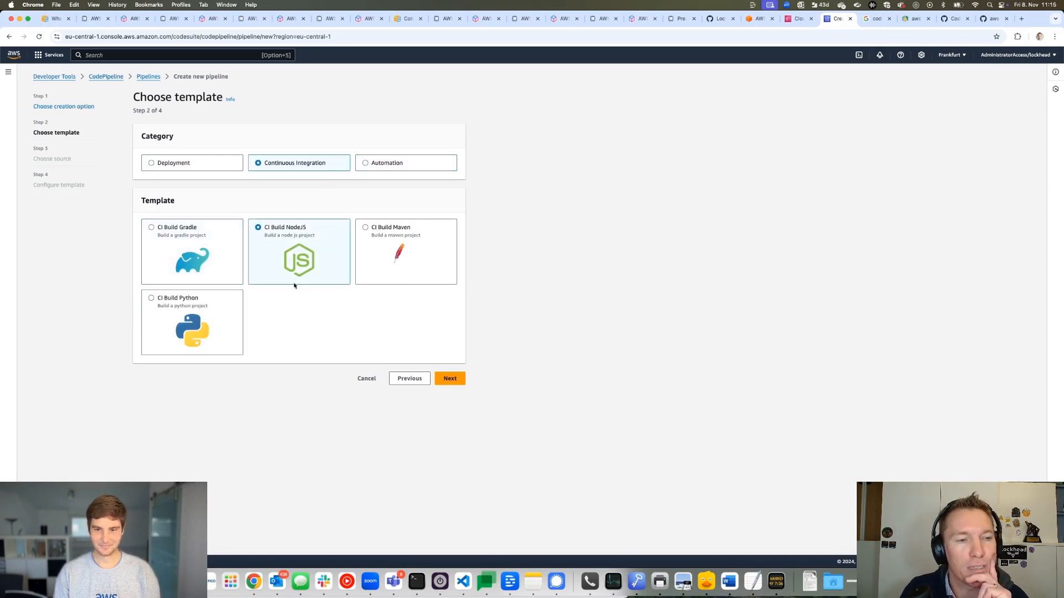
click(452, 381)
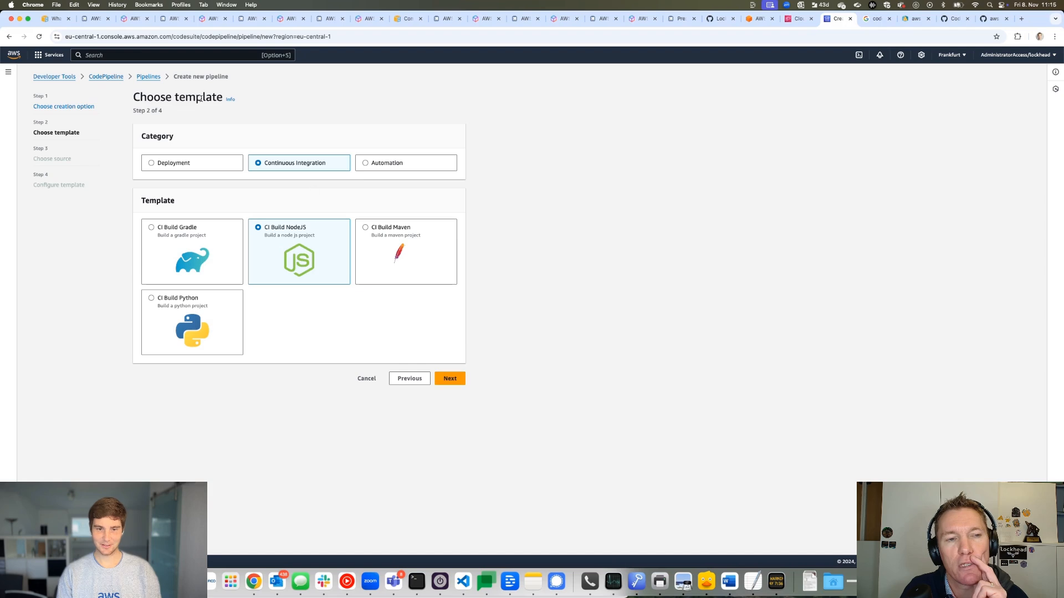
click(449, 379)
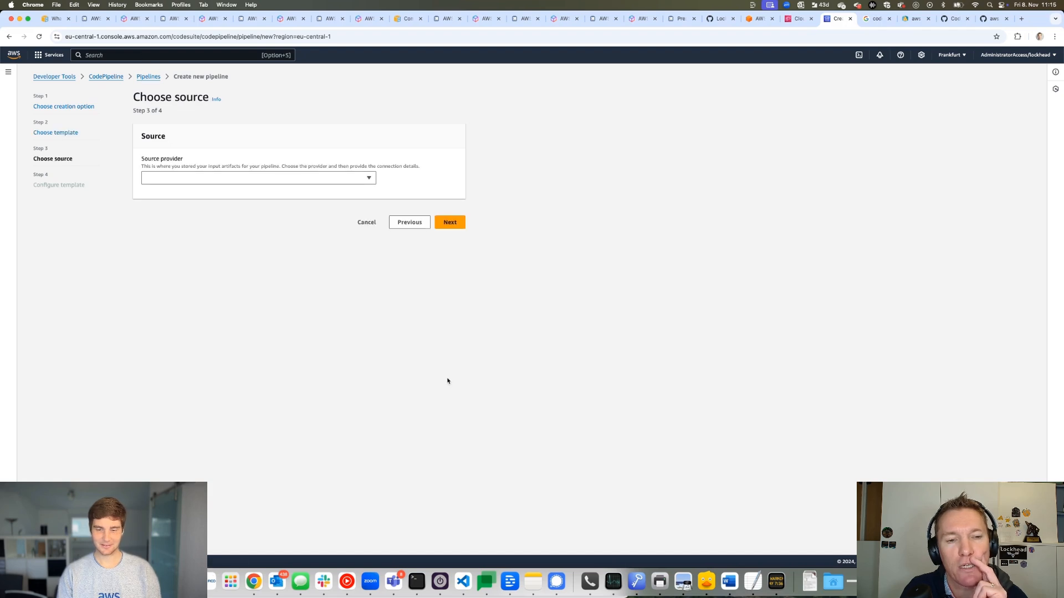
Set the source provider to GitHub (via GitHub App) and open the setup for a new GitHub connection
click(252, 175)
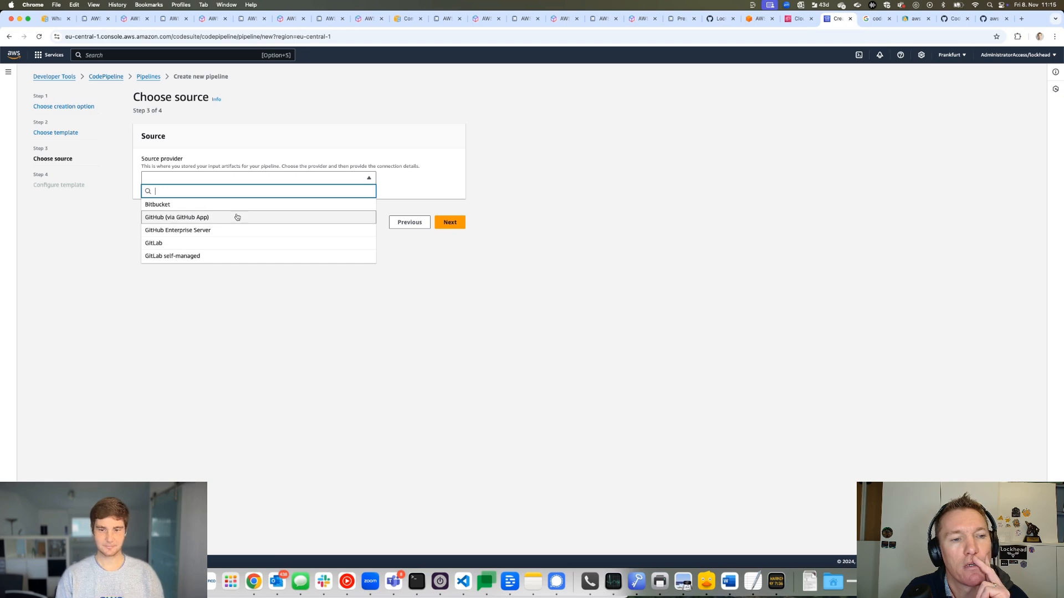
click(238, 217)
click(305, 217)
click(427, 219)
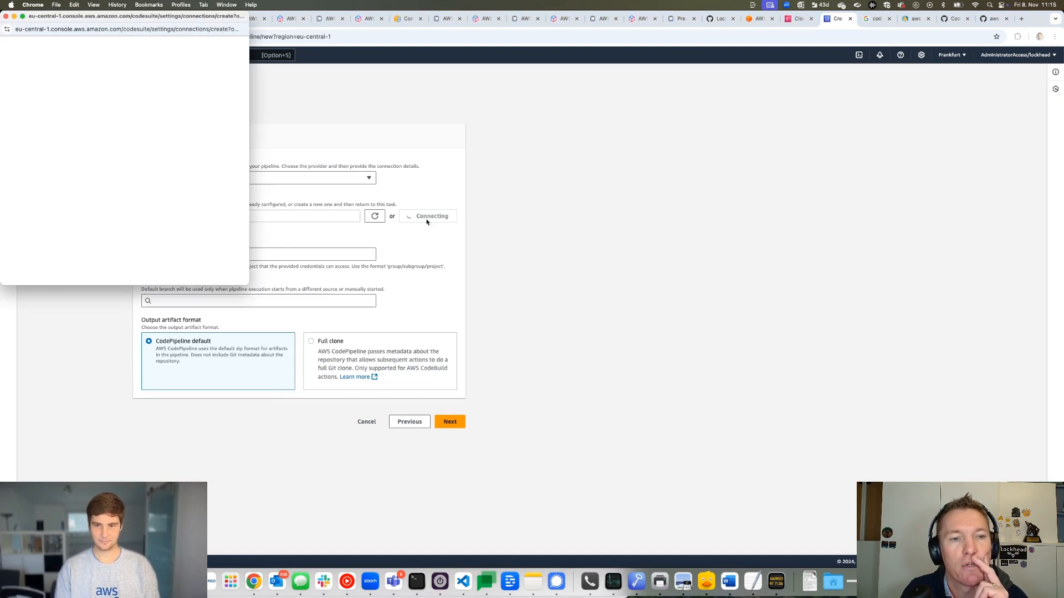
Name the new GitHub connection lock128 and authorize the AWS Connector for the signed-in GitHub account
drag(124, 15, 665, 109)
click(618, 244)
text(lock128)
click(749, 310)
click(617, 248)
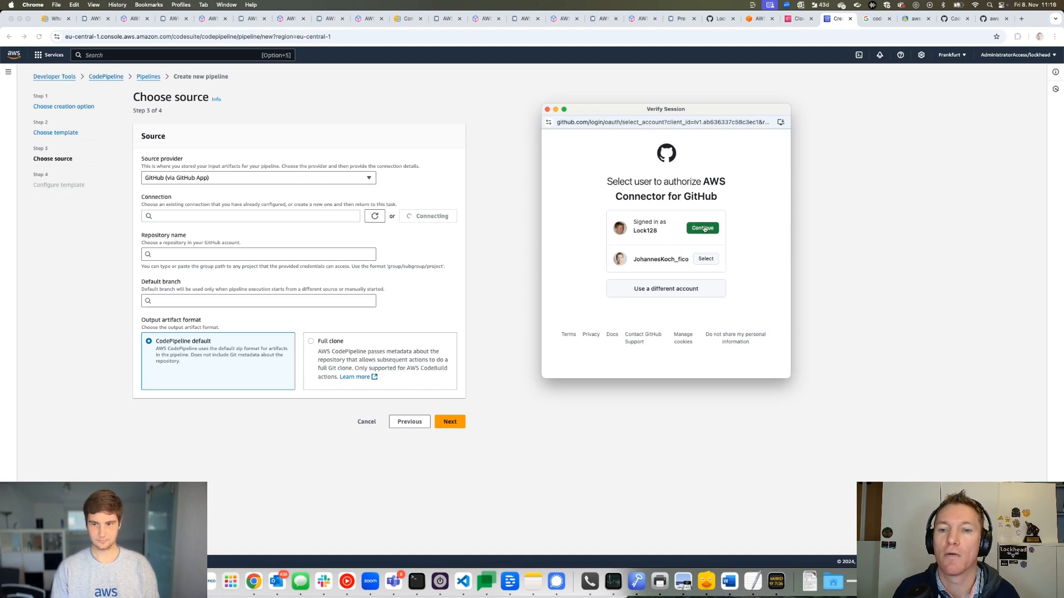
click(703, 228)
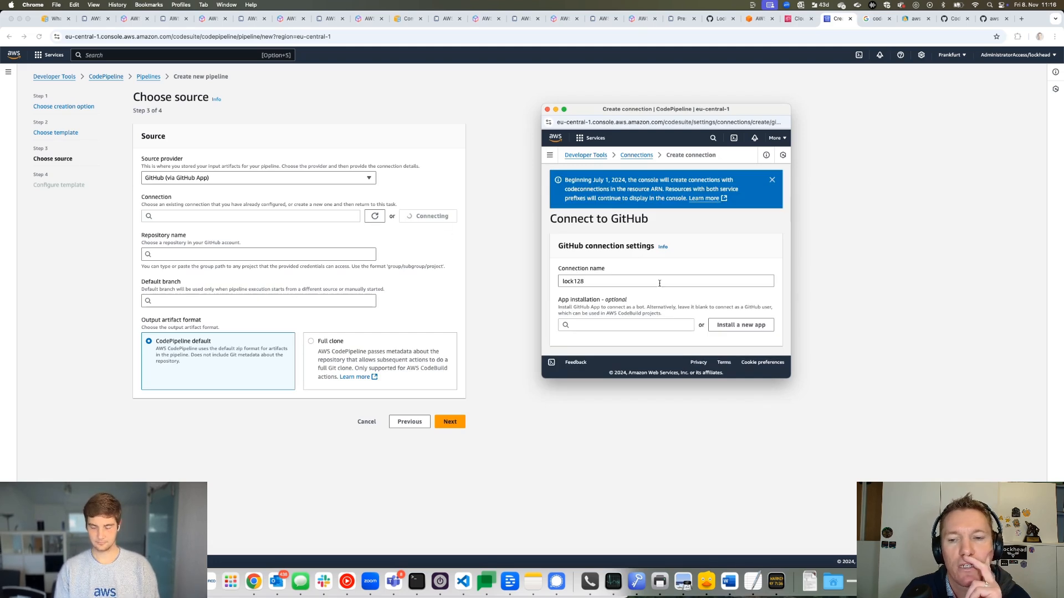
Select the existing GitHub app installation for the connection and finish connecting to GitHub
scroll(660, 283, down, 1)
click(642, 290)
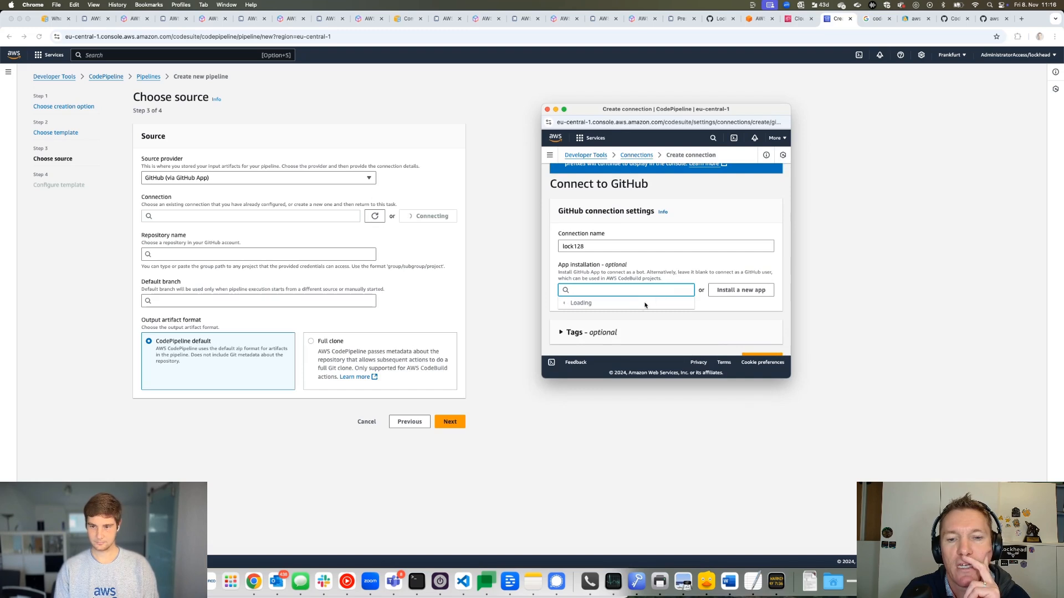
click(638, 308)
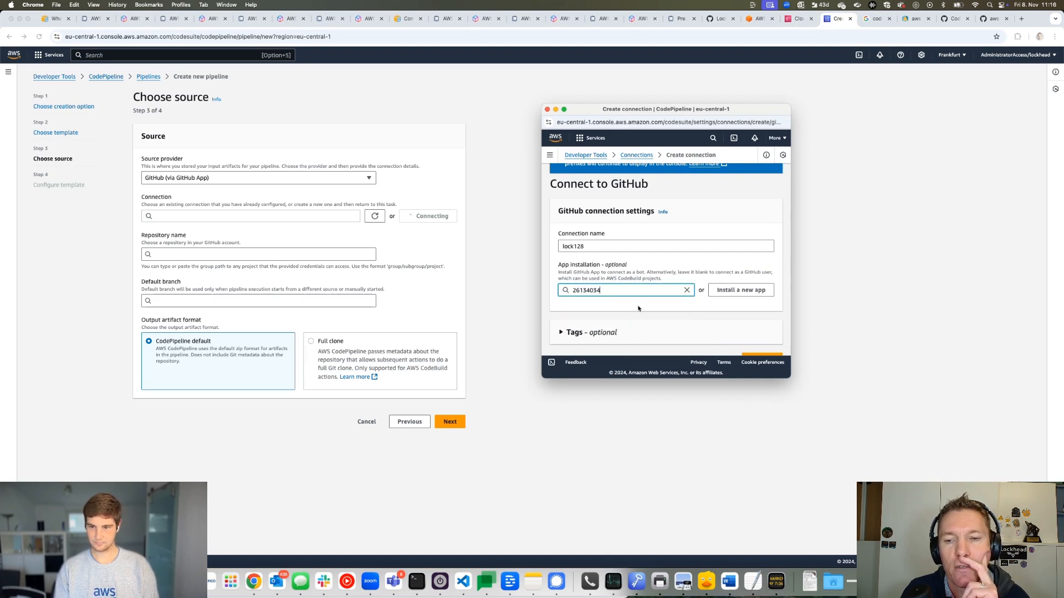
scroll(638, 309, down, 1)
click(759, 342)
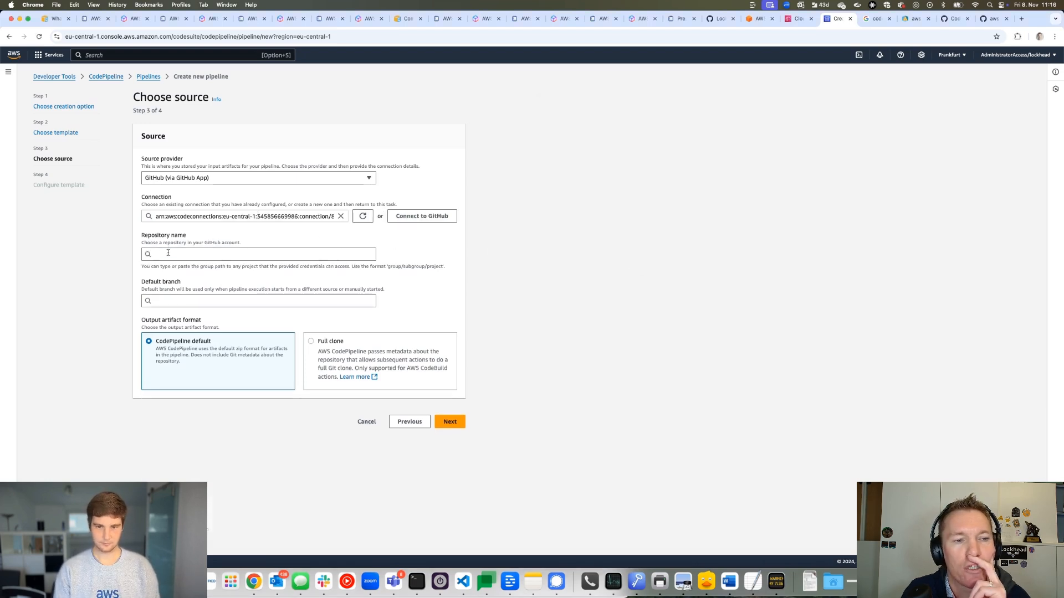
Set the source to the repository Lock128/cicdonaws-codepipeline-demo with default branch main and continue to the template configuration
click(168, 253)
scroll(244, 421, down, 5)
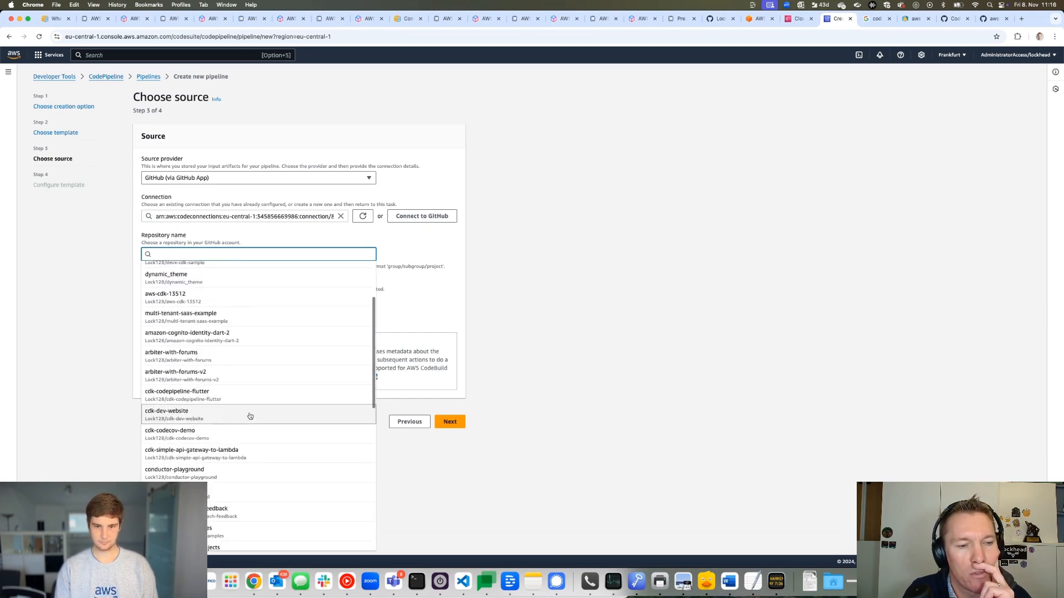
text(code)
click(231, 338)
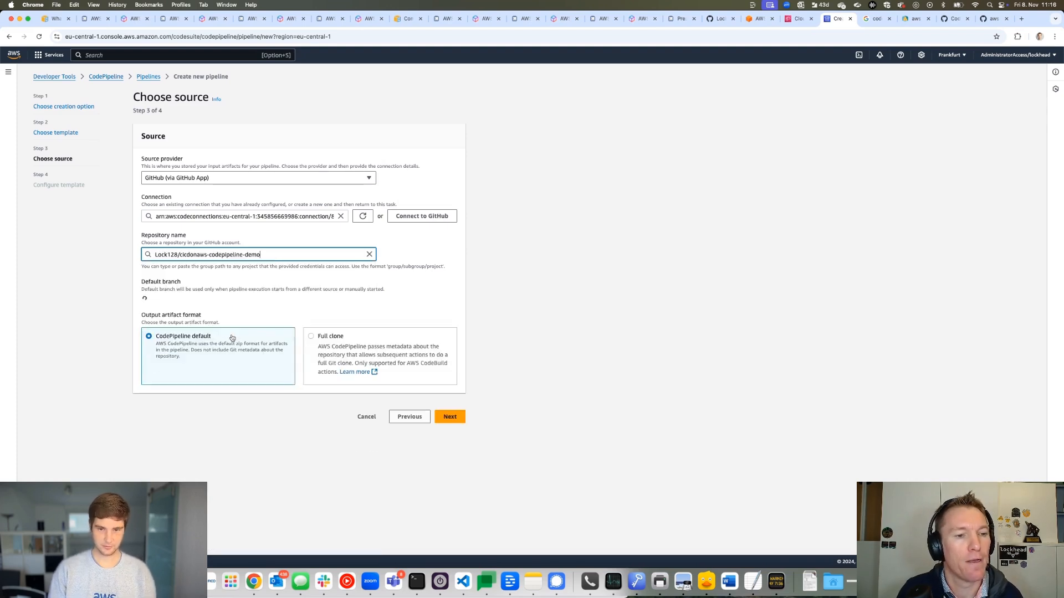
click(209, 302)
click(203, 314)
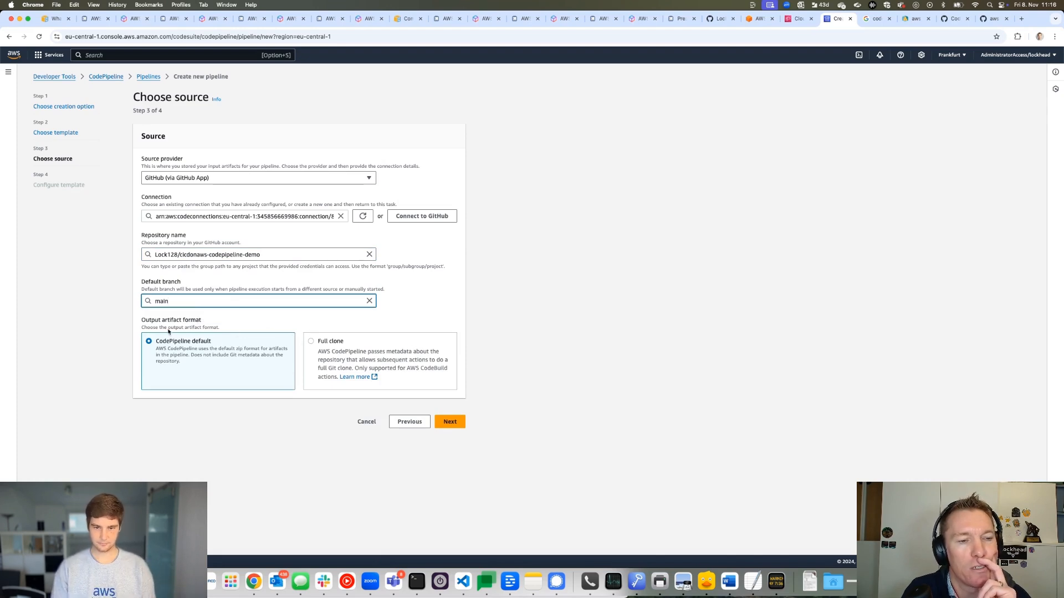
click(452, 424)
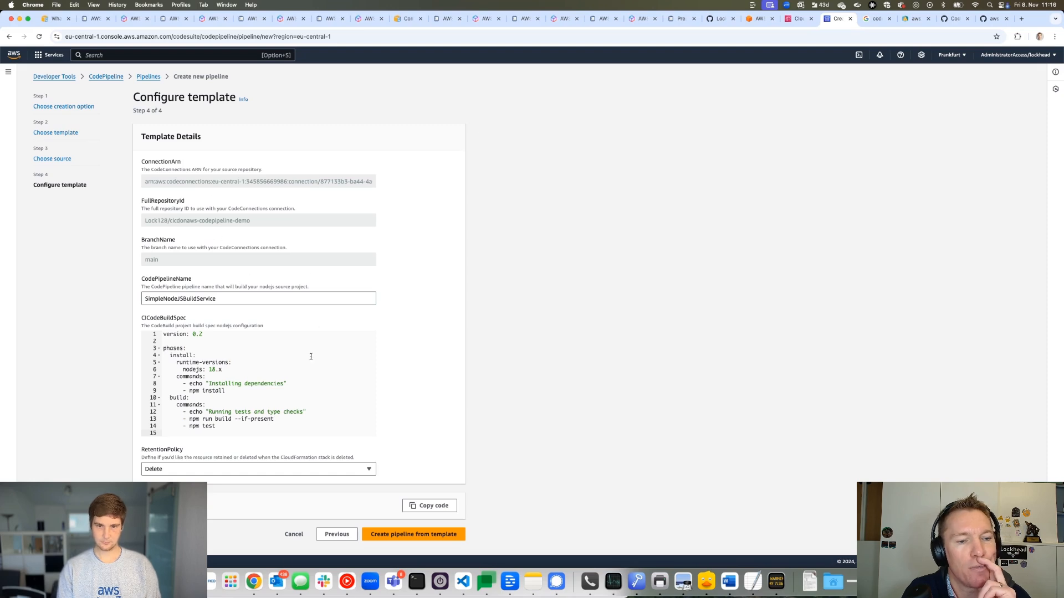
Review the install and build commands in the NodeJS build spec and create the SimpleNodeJSBuildService pipeline from the template
drag(227, 429, 122, 326)
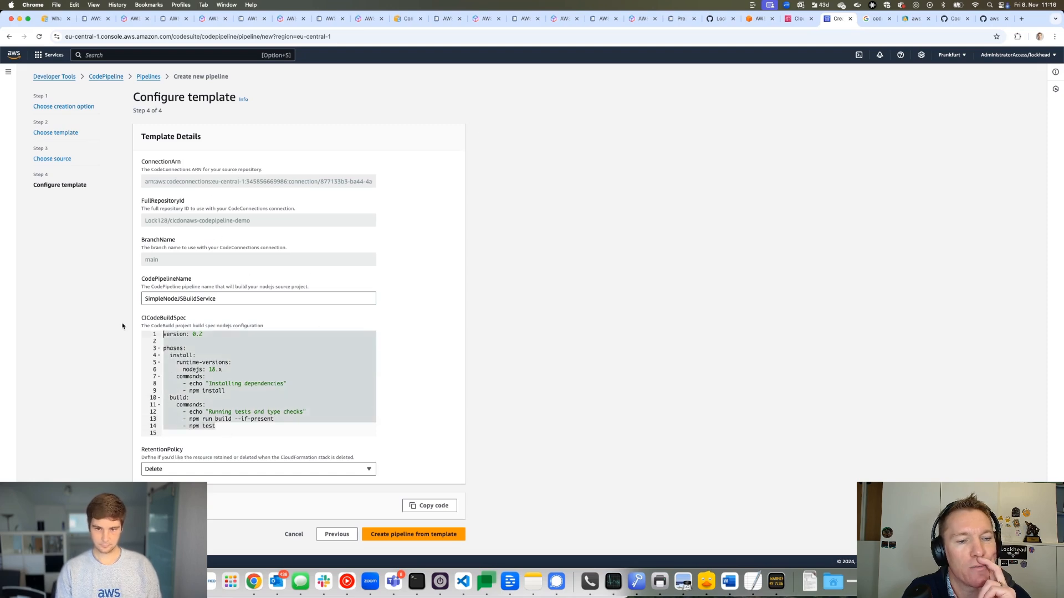
click(266, 370)
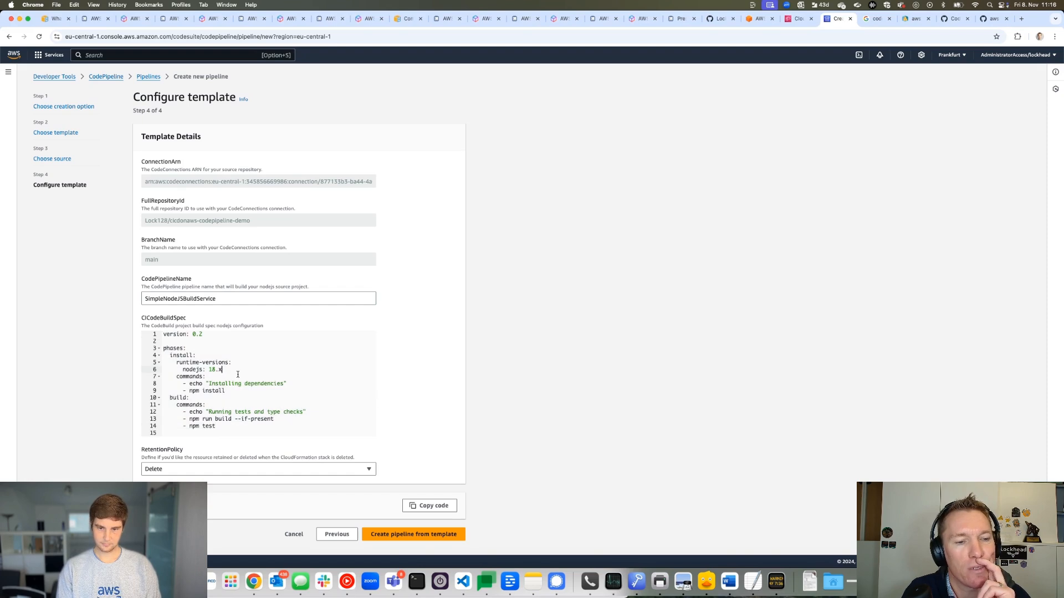
drag(229, 390, 151, 378)
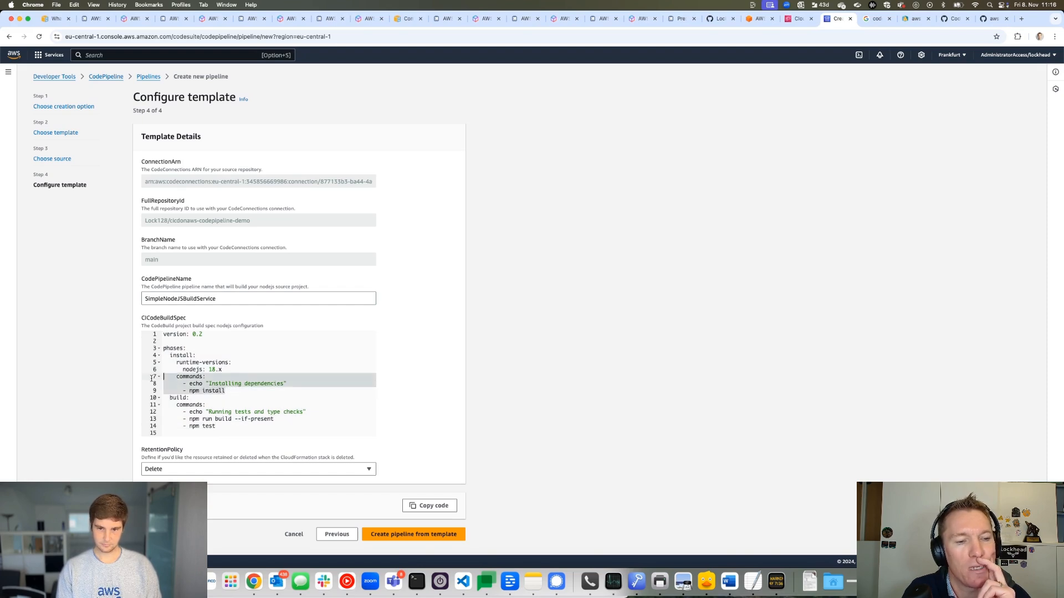
click(239, 424)
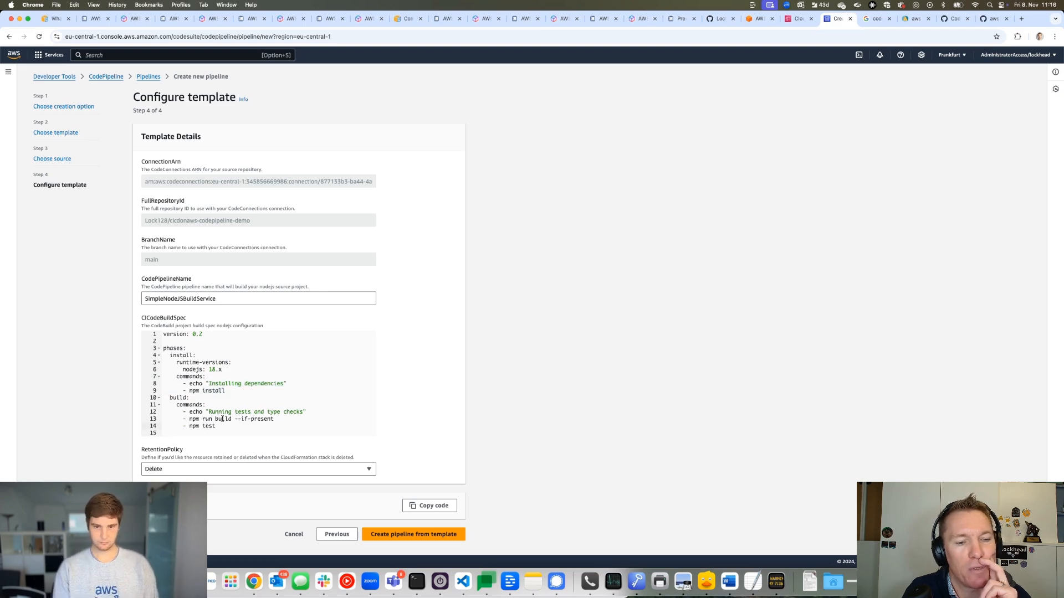
triple_click(223, 419)
click(227, 424)
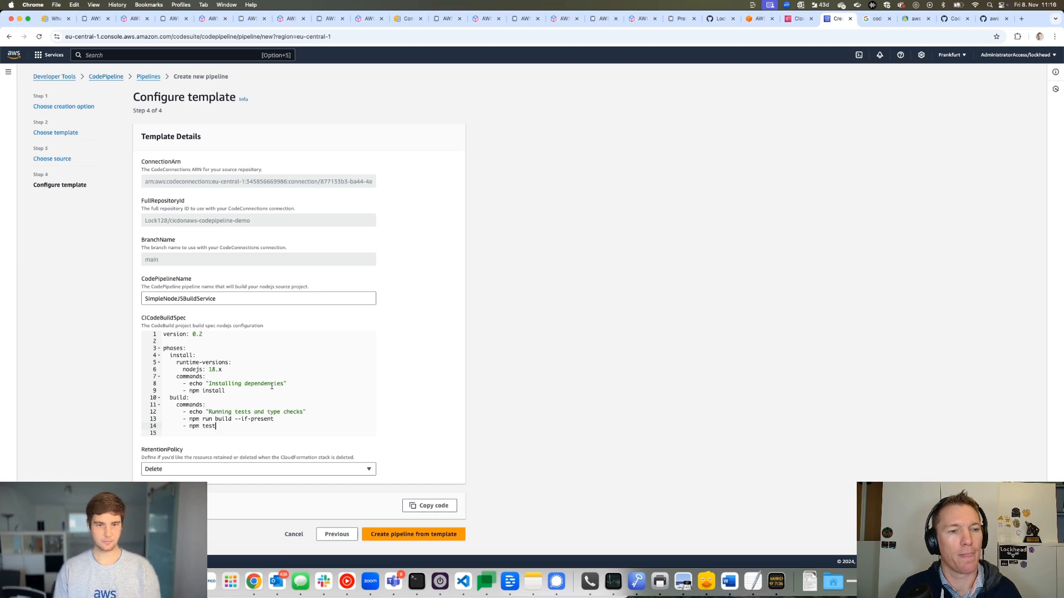
click(430, 533)
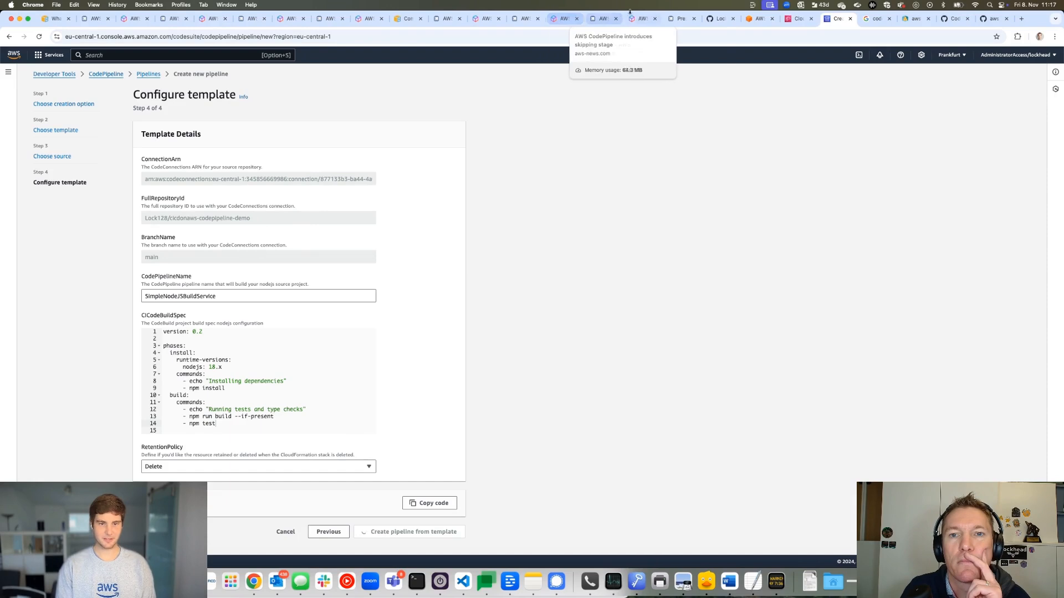
Read the AWS announcement about CodePipeline's new getting started experience
click(485, 20)
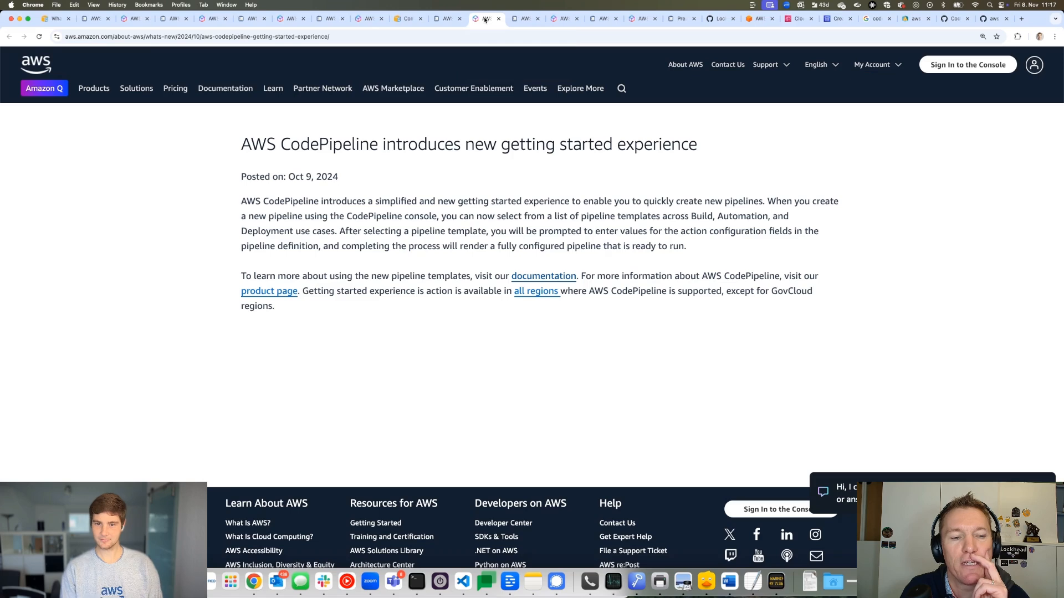
drag(513, 305, 212, 202)
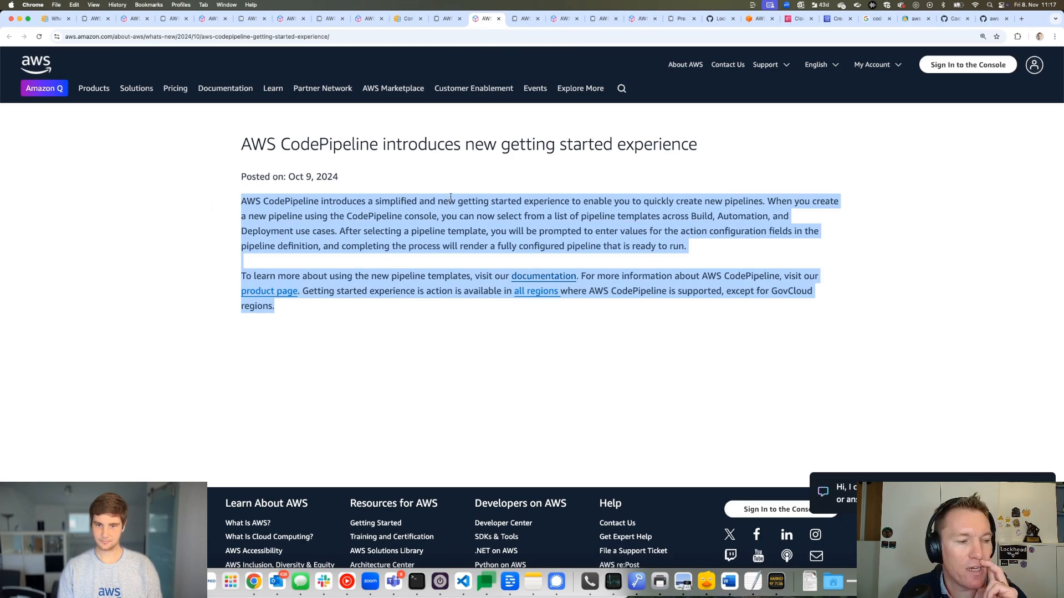
Return to the pipeline's template configuration page and review the whole NodeJS CodeBuild spec
click(635, 227)
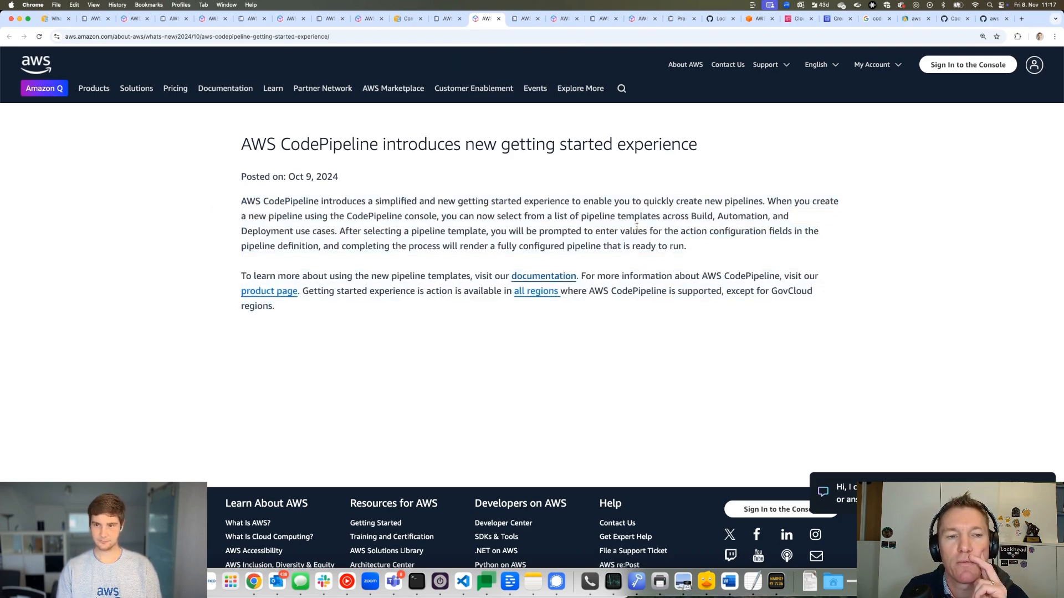
click(836, 19)
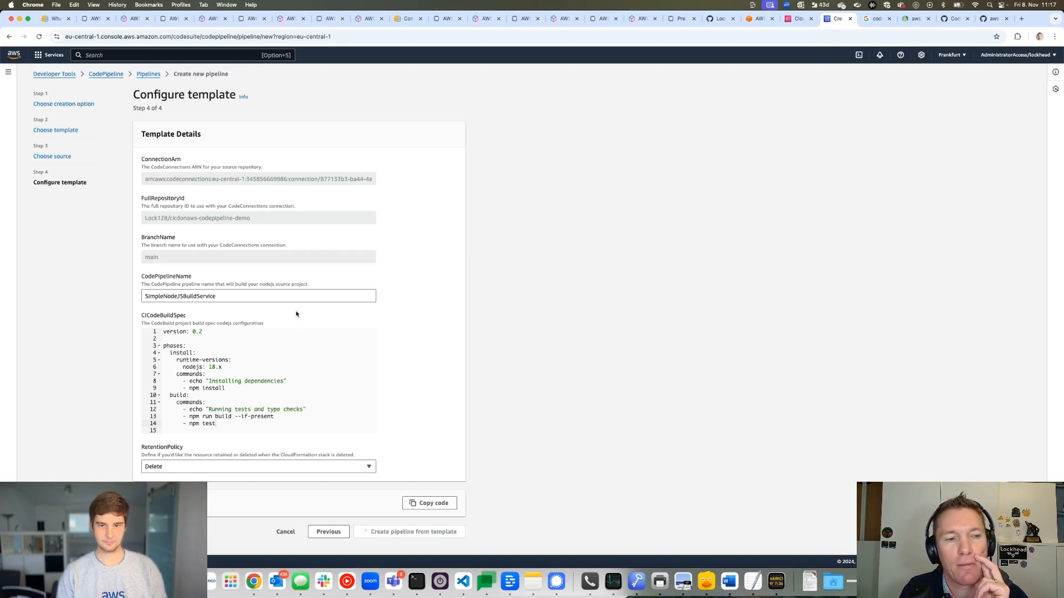
scroll(279, 309, up, 1)
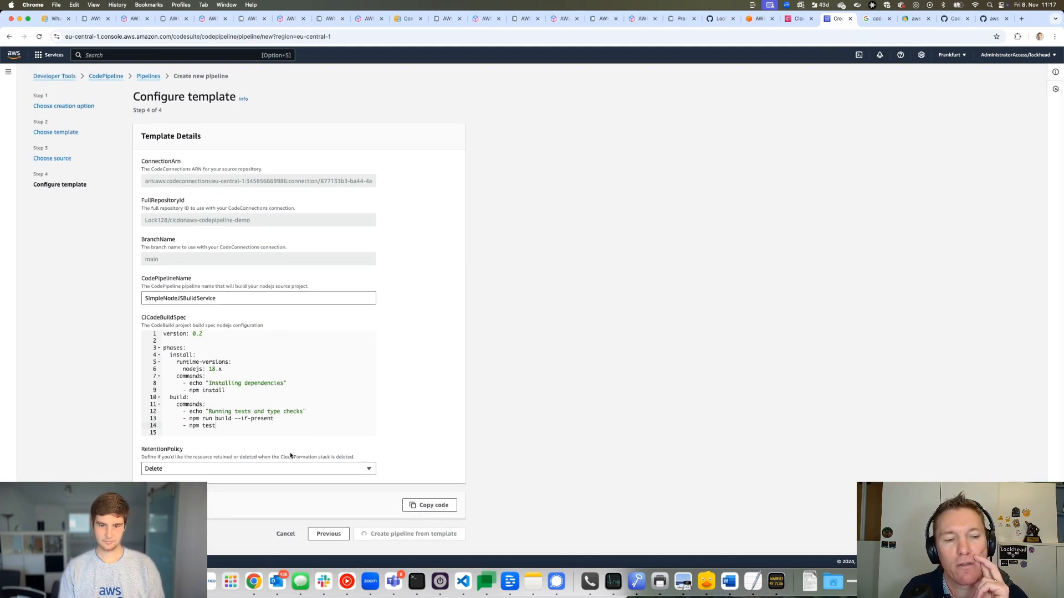
drag(274, 426, 126, 331)
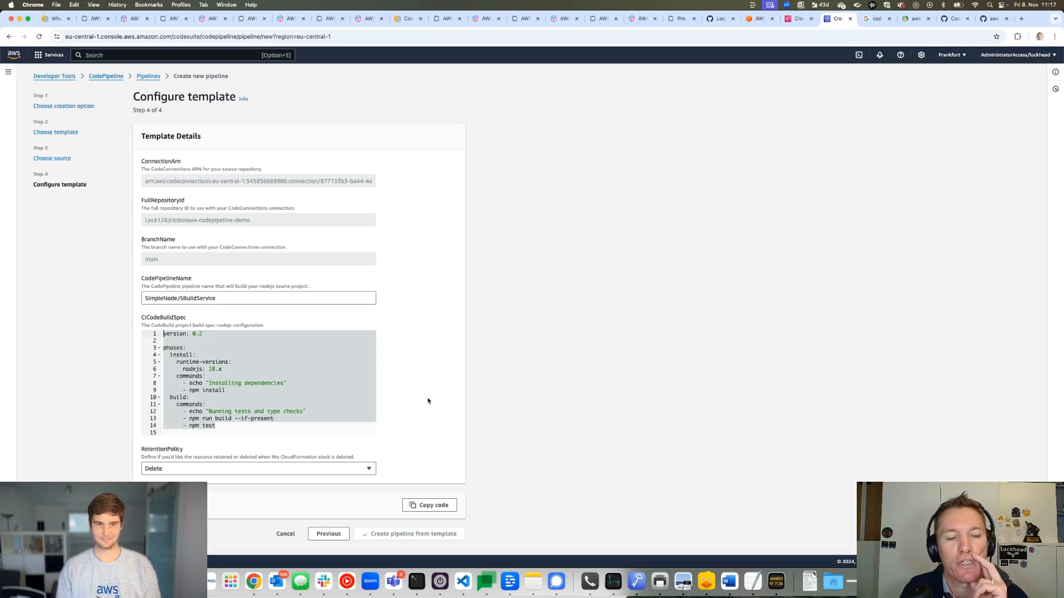
Examine the template's CloudFormation preview, covering its parameters, IAM roles and policies, CodeBuild project and pipeline definition
scroll(331, 466, down, 10)
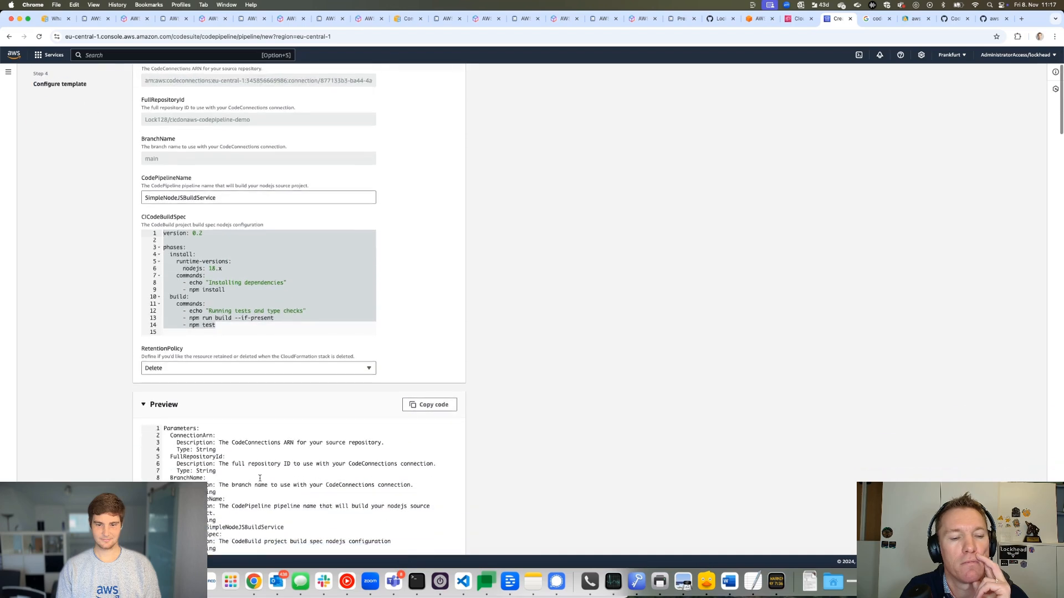
scroll(331, 467, down, 4)
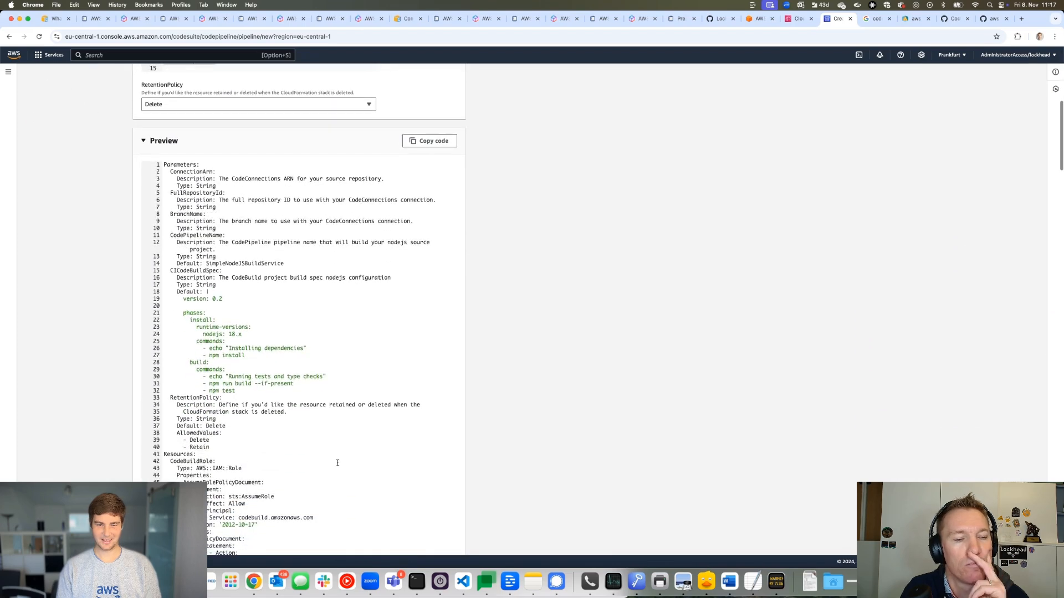
scroll(338, 461, down, 5)
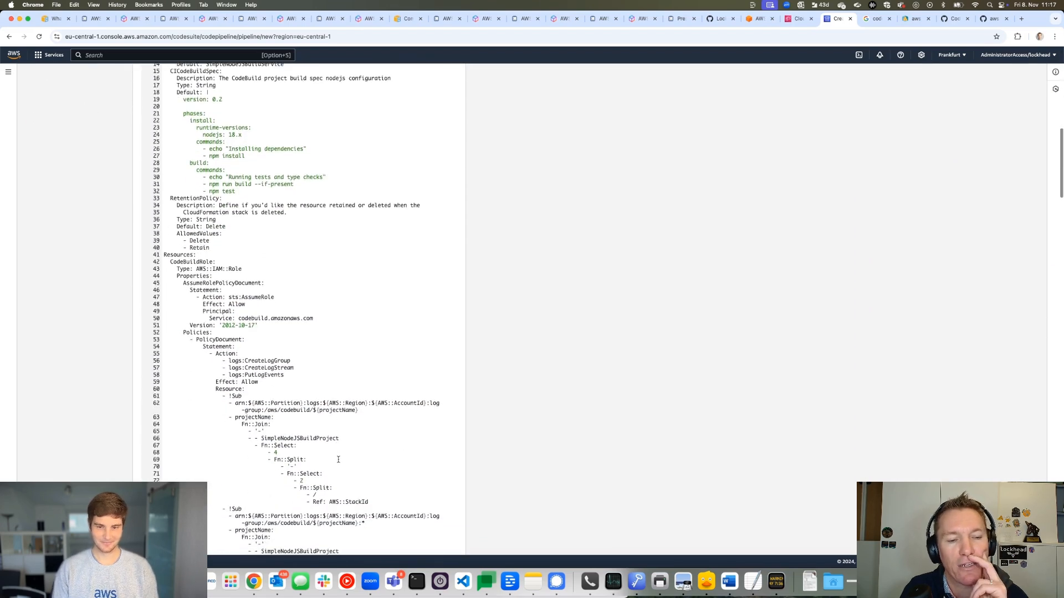
scroll(340, 448, up, 8)
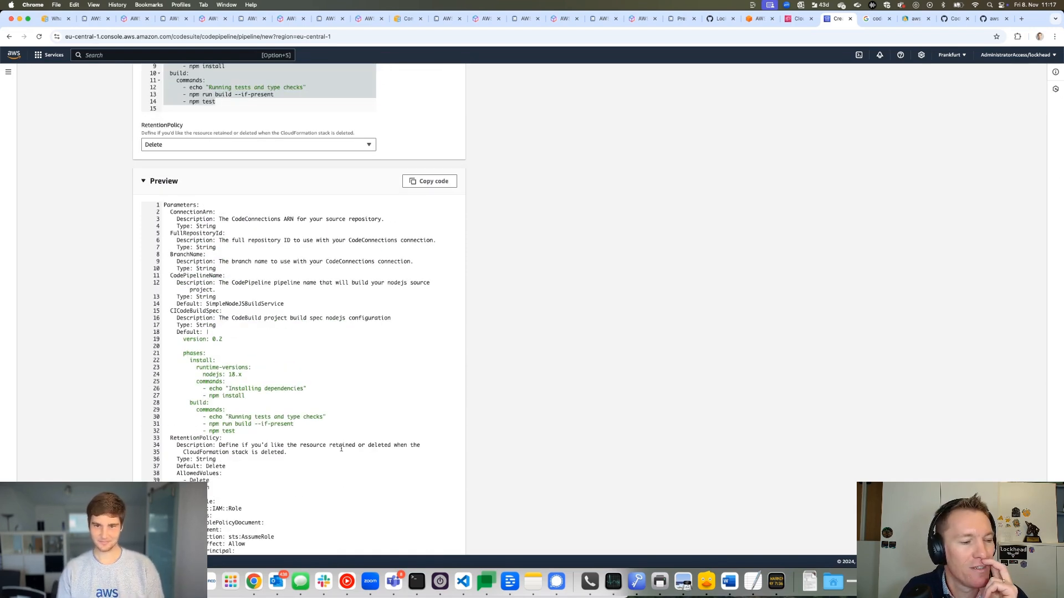
scroll(342, 449, down, 15)
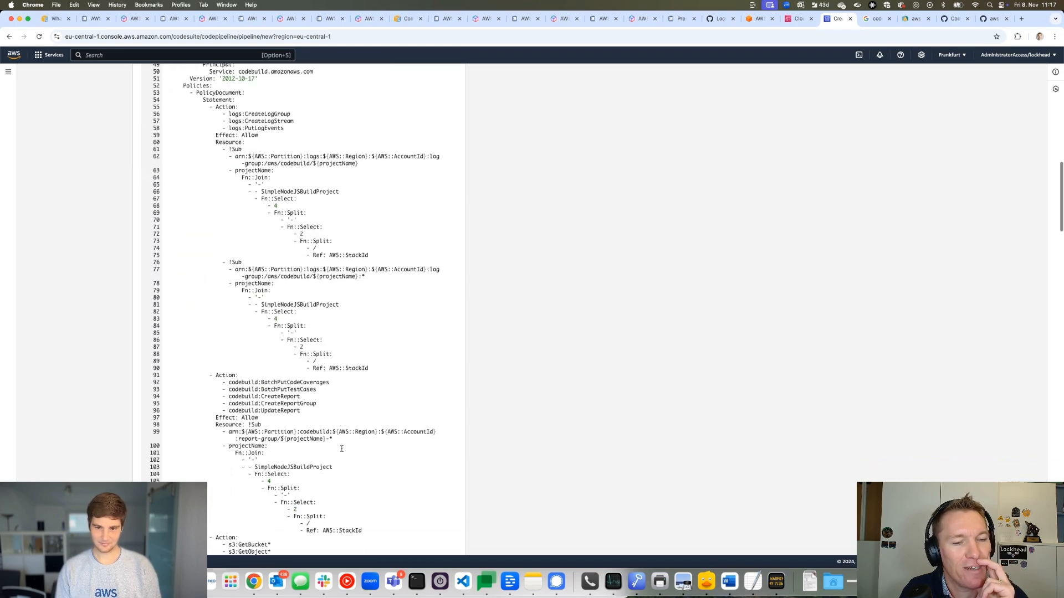
scroll(342, 448, down, 5)
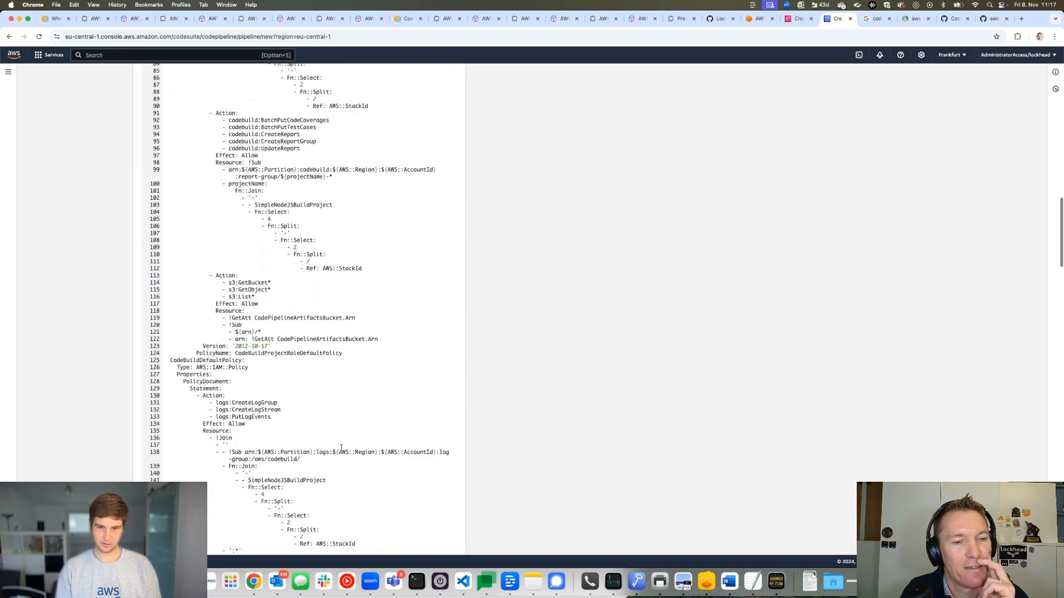
scroll(341, 448, down, 5)
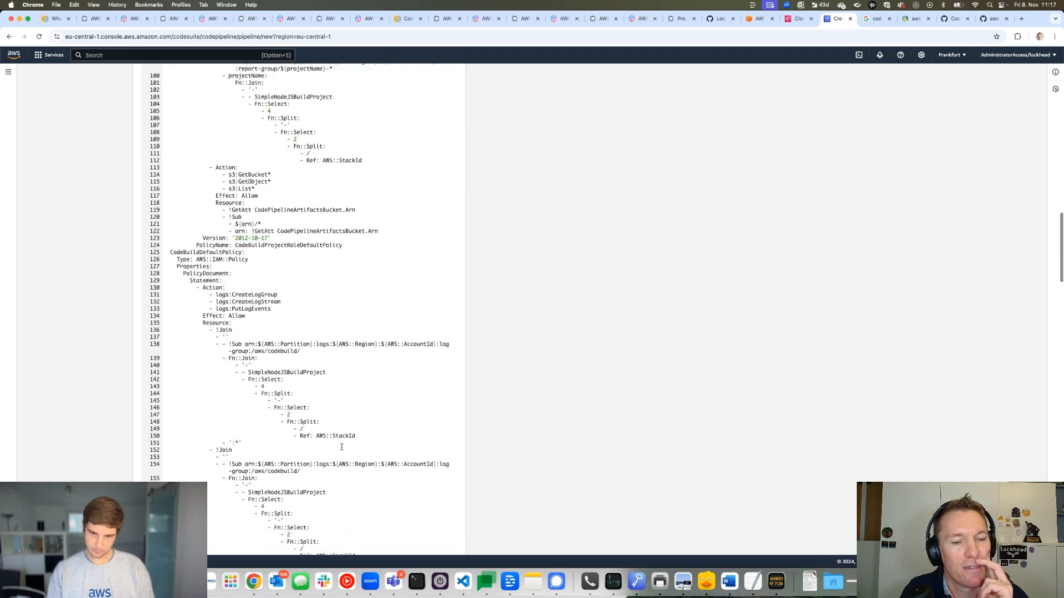
scroll(342, 447, down, 2)
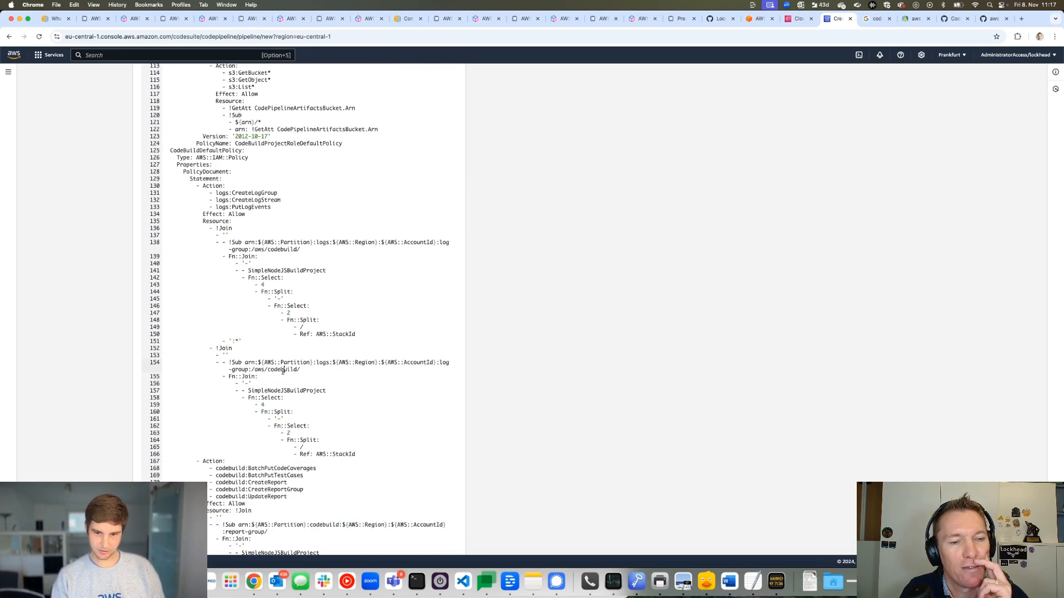
double_click(282, 370)
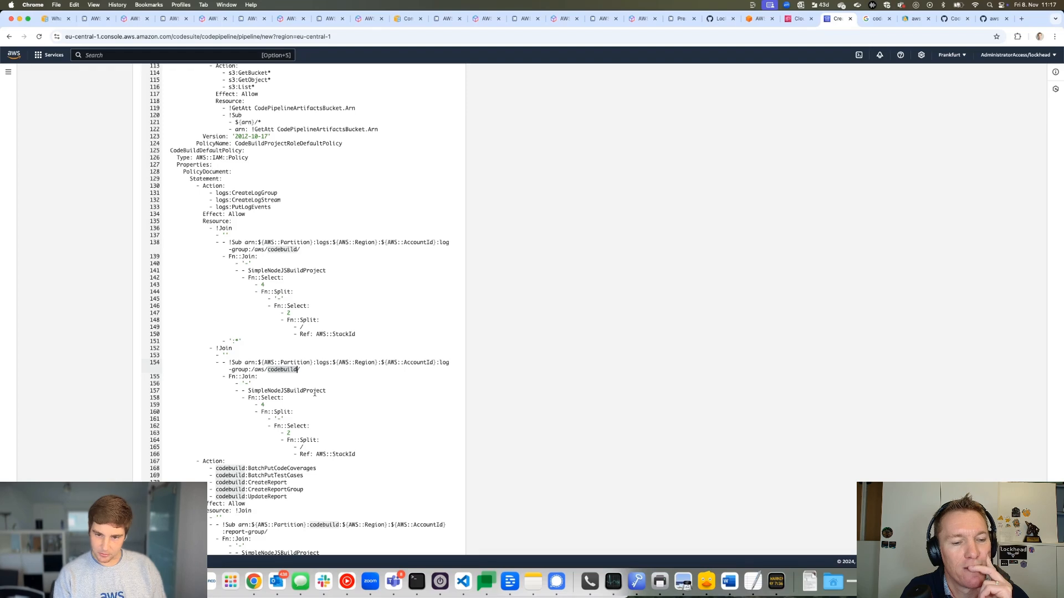
scroll(315, 393, down, 9)
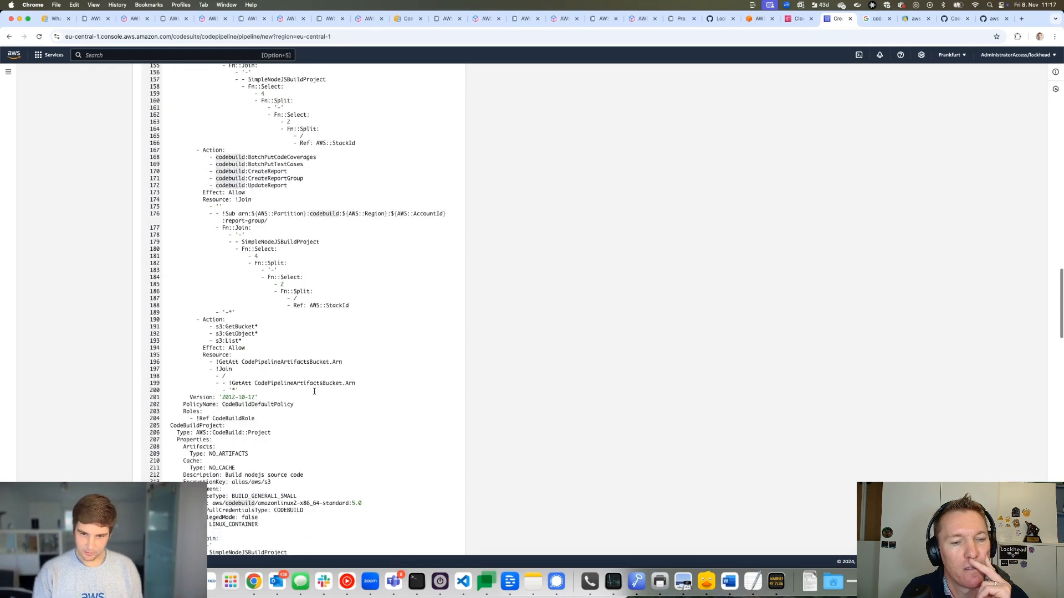
scroll(315, 392, down, 2)
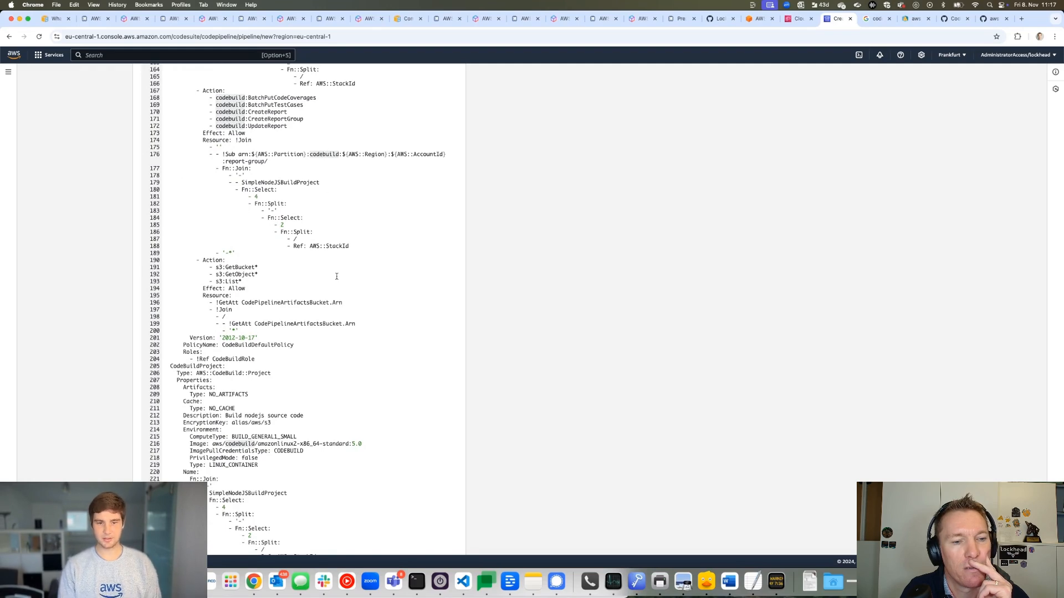
scroll(345, 276, down, 20)
scroll(346, 275, down, 10)
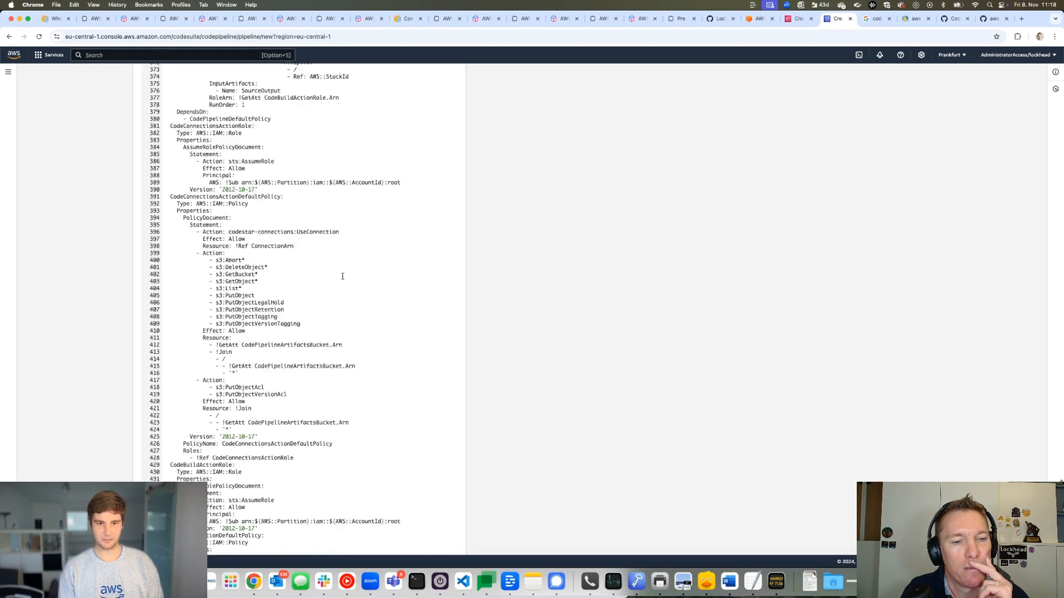
scroll(345, 276, up, 15)
scroll(345, 276, up, 10)
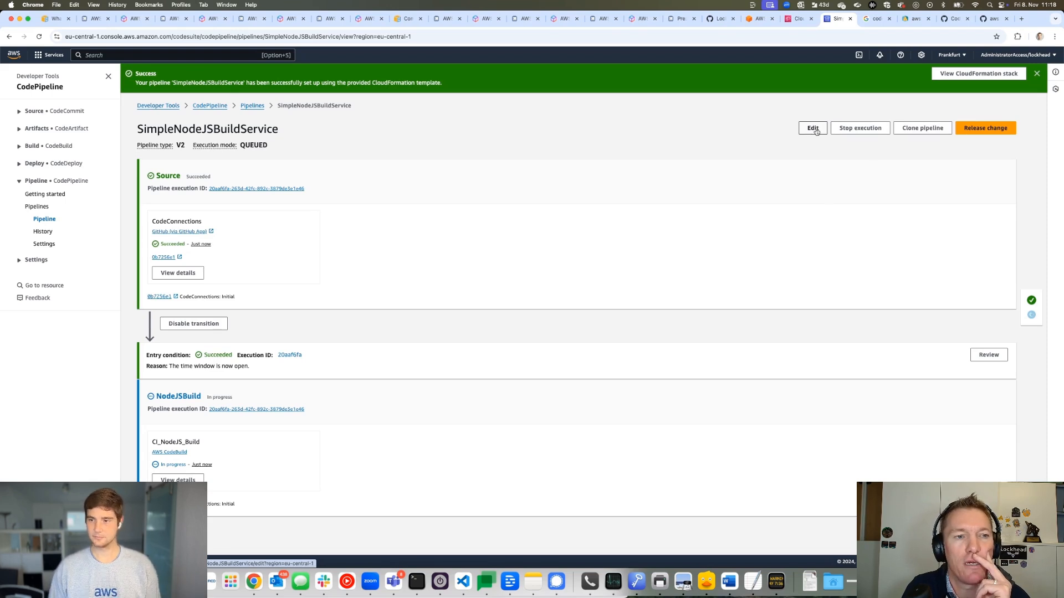
Open the SimpleNodeJSBuildService pipeline for editing and add a stage named TestCommands between Source and NodeJSBuild
double_click(179, 145)
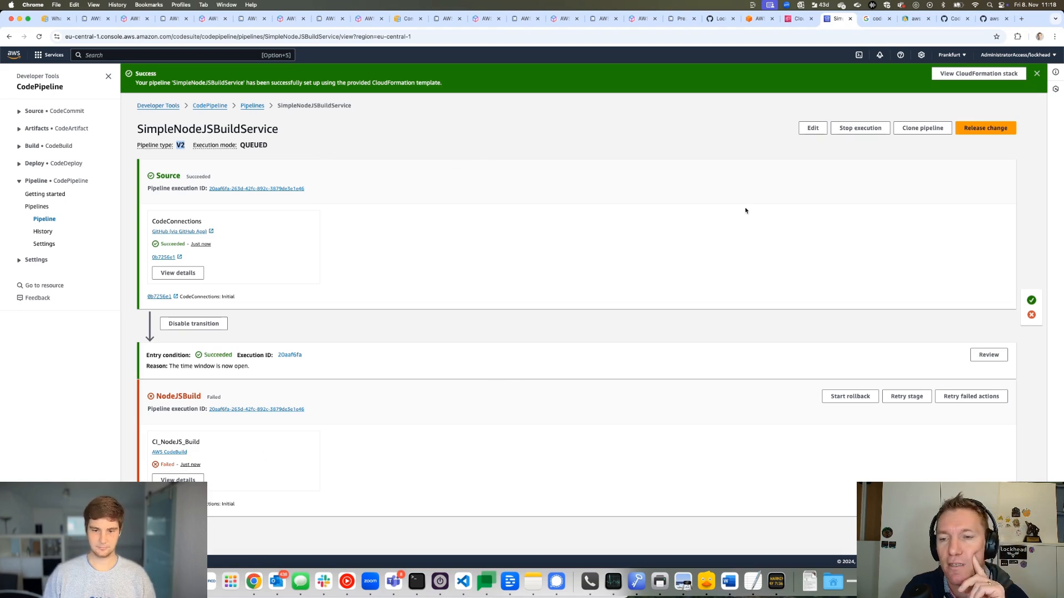
click(813, 128)
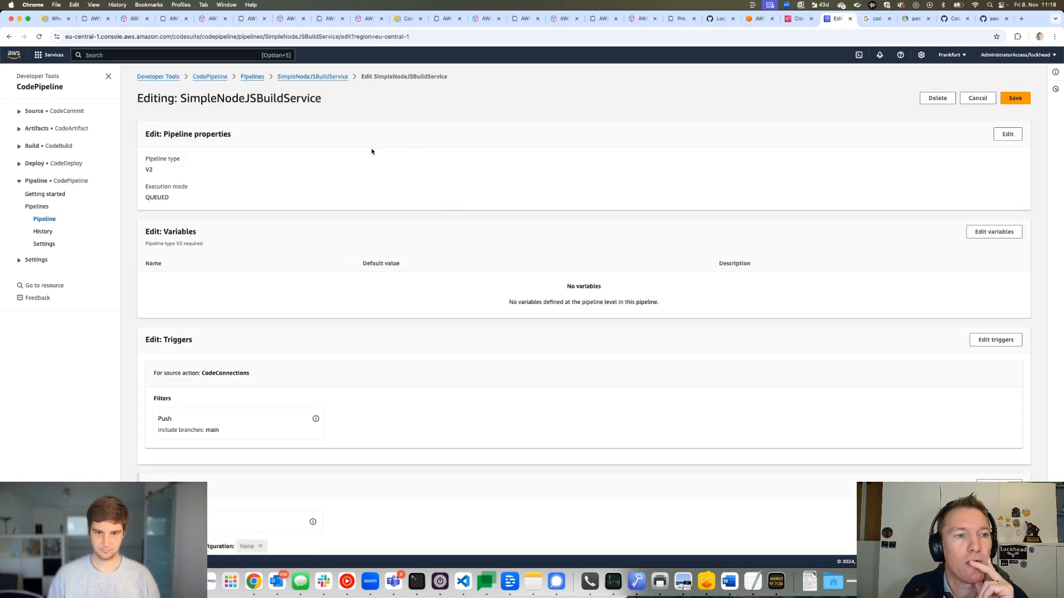
scroll(511, 246, down, 5)
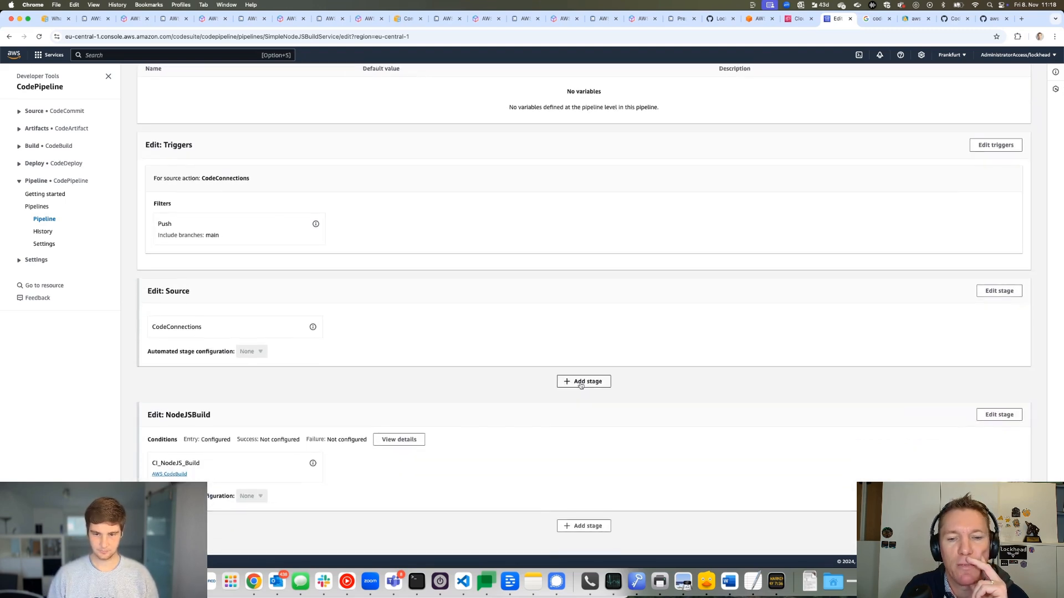
click(583, 381)
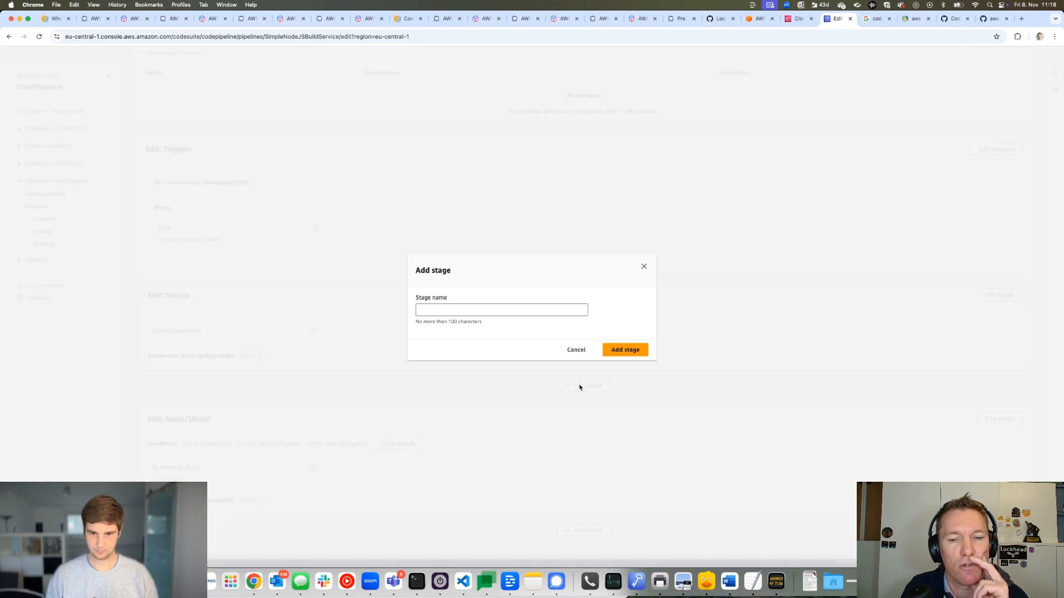
click(496, 311)
text(TestCommands)
key(Return)
scroll(437, 346, down, 3)
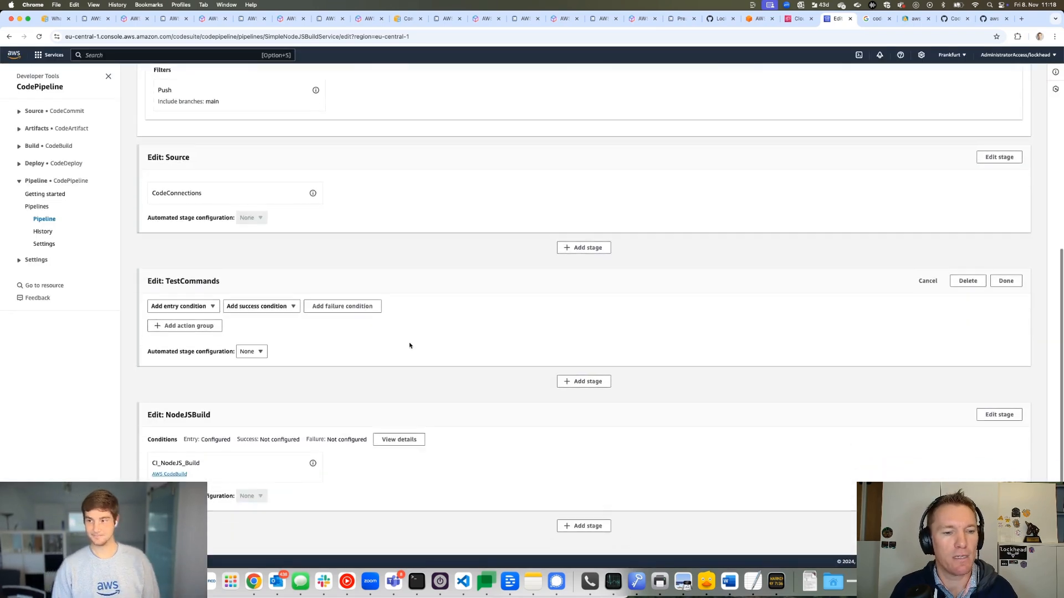
Add an action to the TestCommands stage with provider AWS Commands and the commands "ls" and "aws sts get-caller-identity"
click(206, 327)
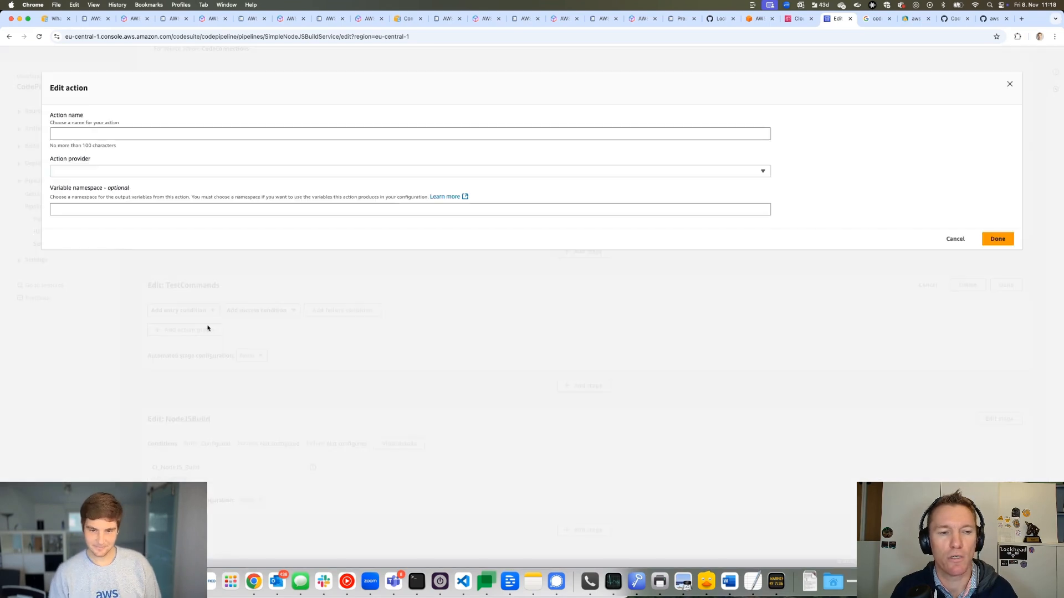
click(150, 173)
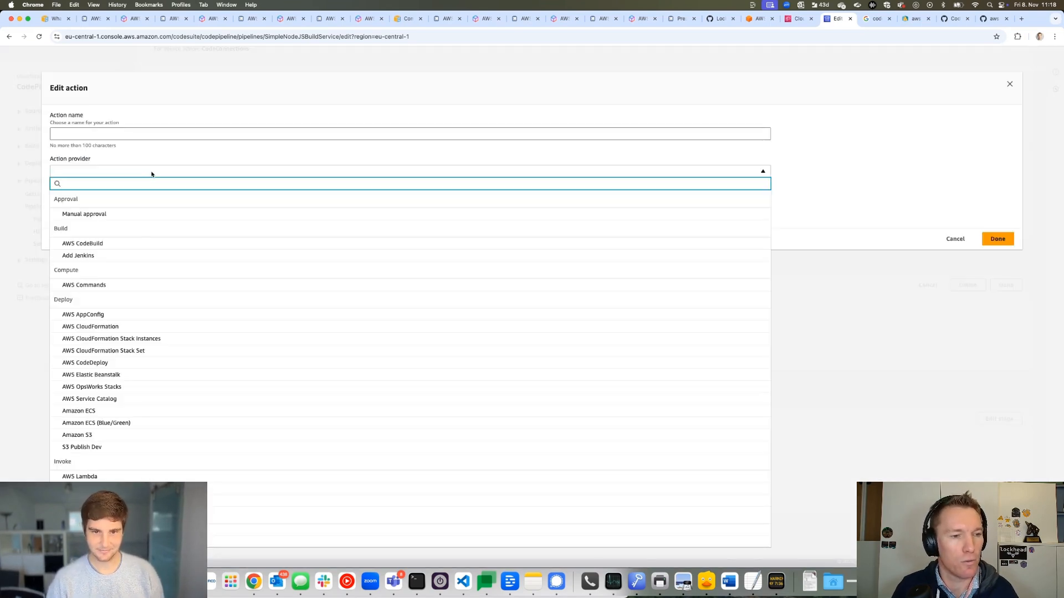
click(93, 286)
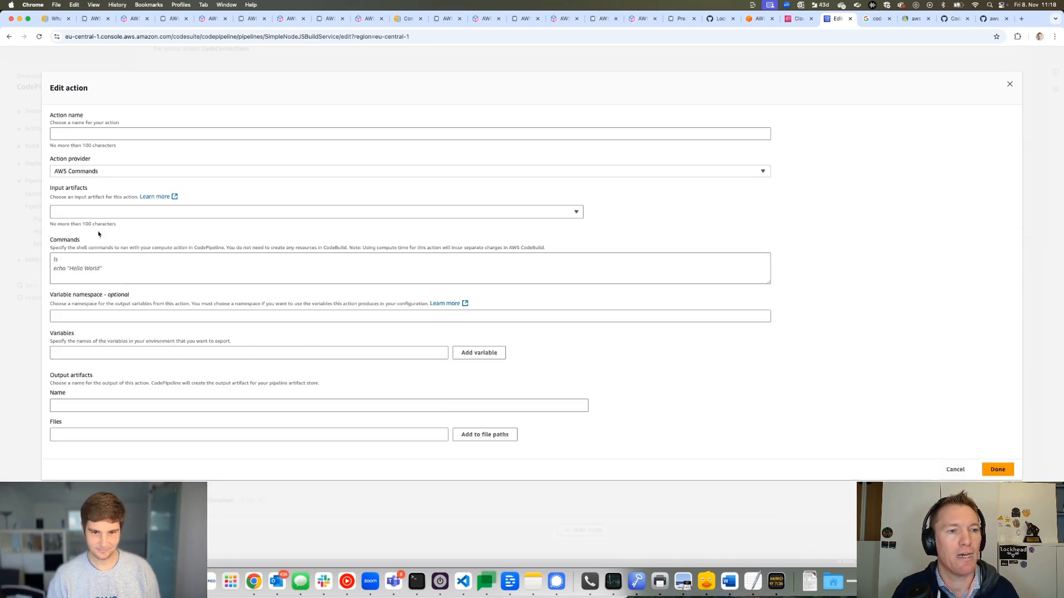
click(100, 264)
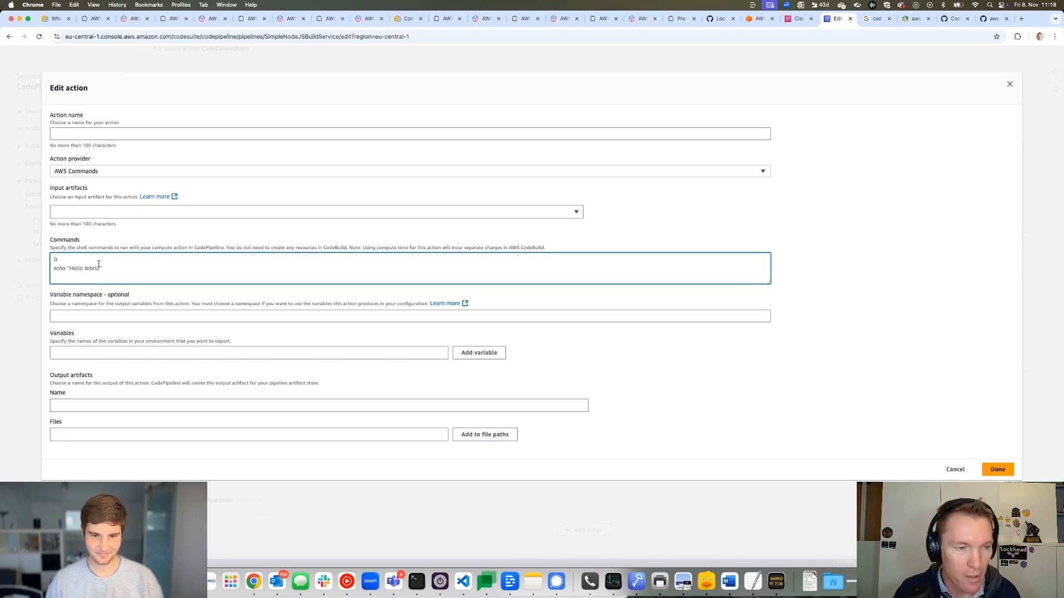
text(ls)
key(Return)
text(aws)
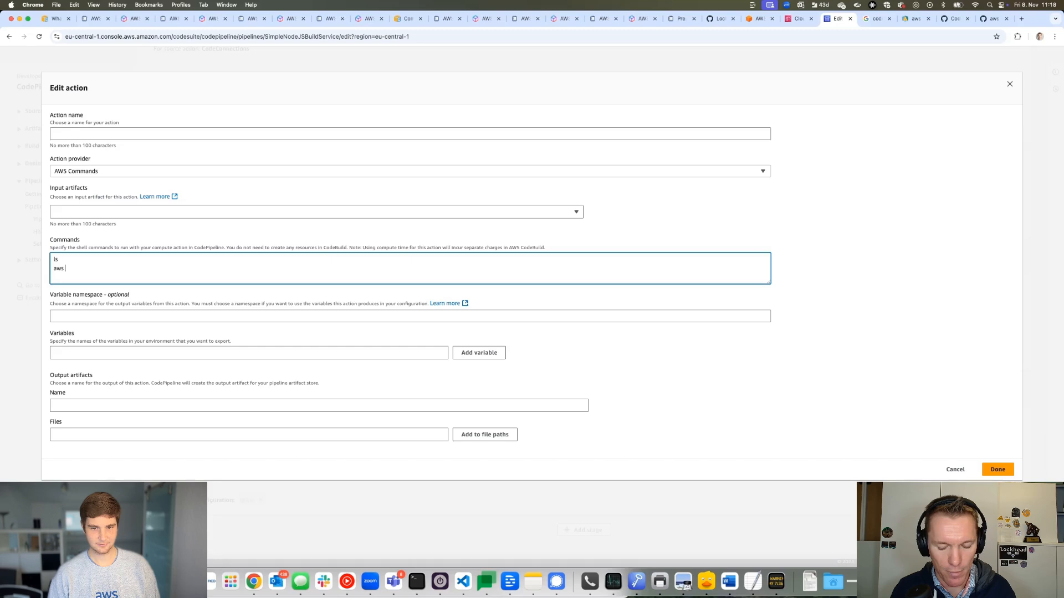
text( sts get-ca)
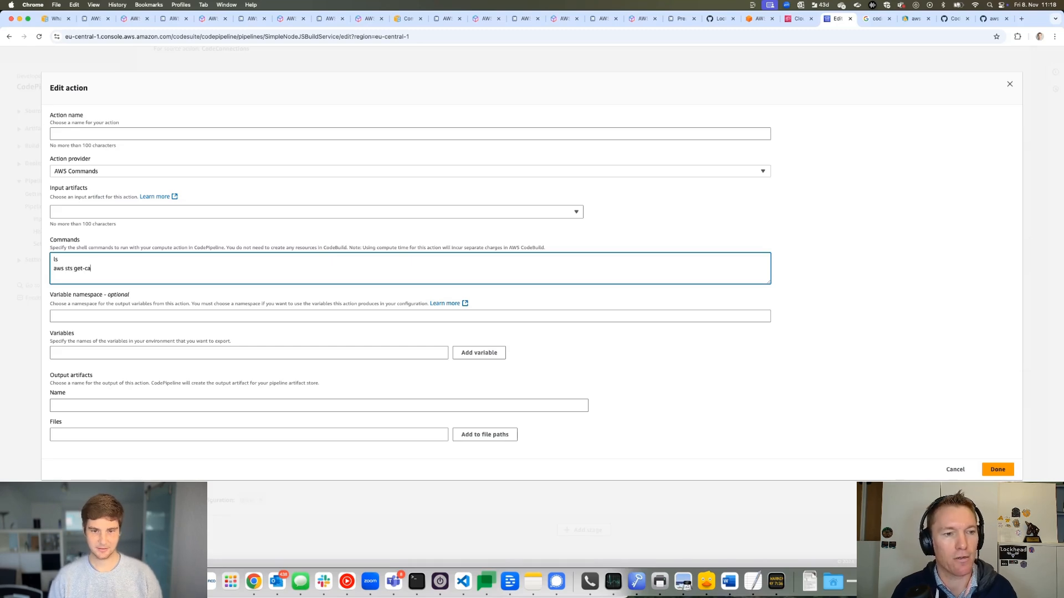
text(ller-identit)
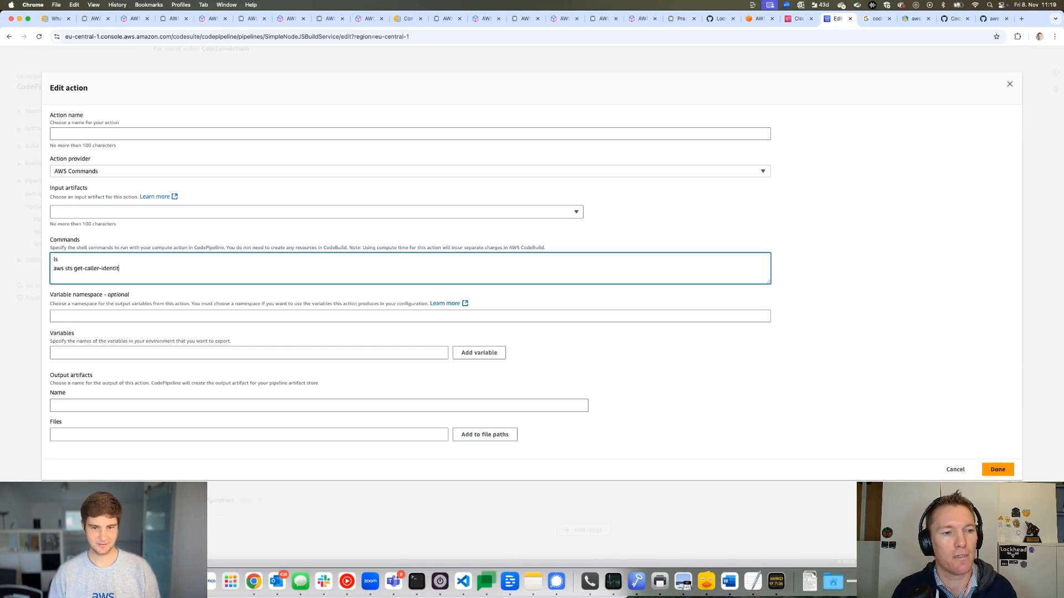
text(y)
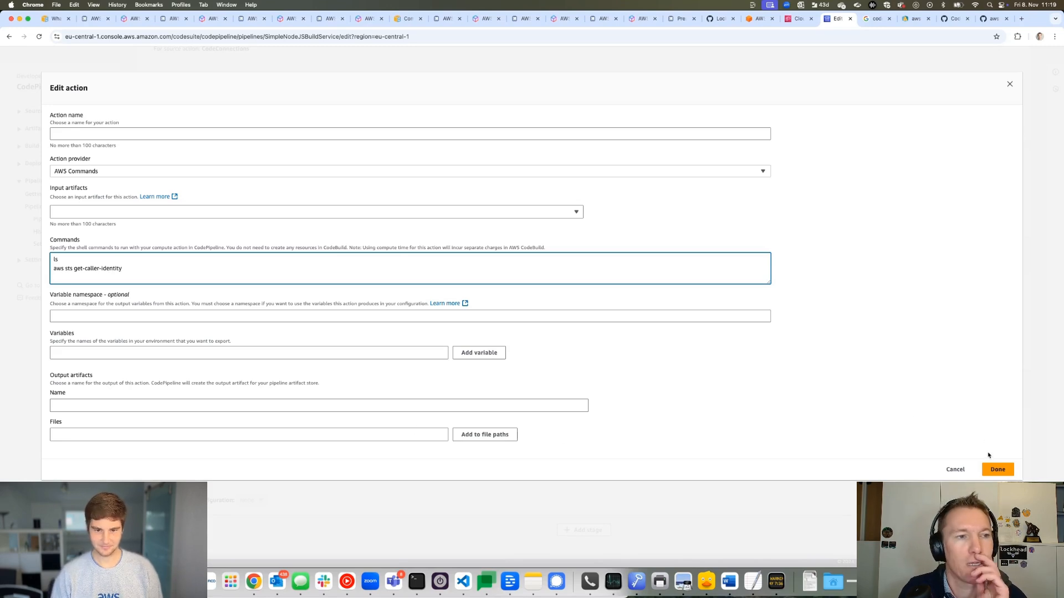
Name the new action TestCommands, choose SourceOutput as its input artifact, and finish the action
click(509, 135)
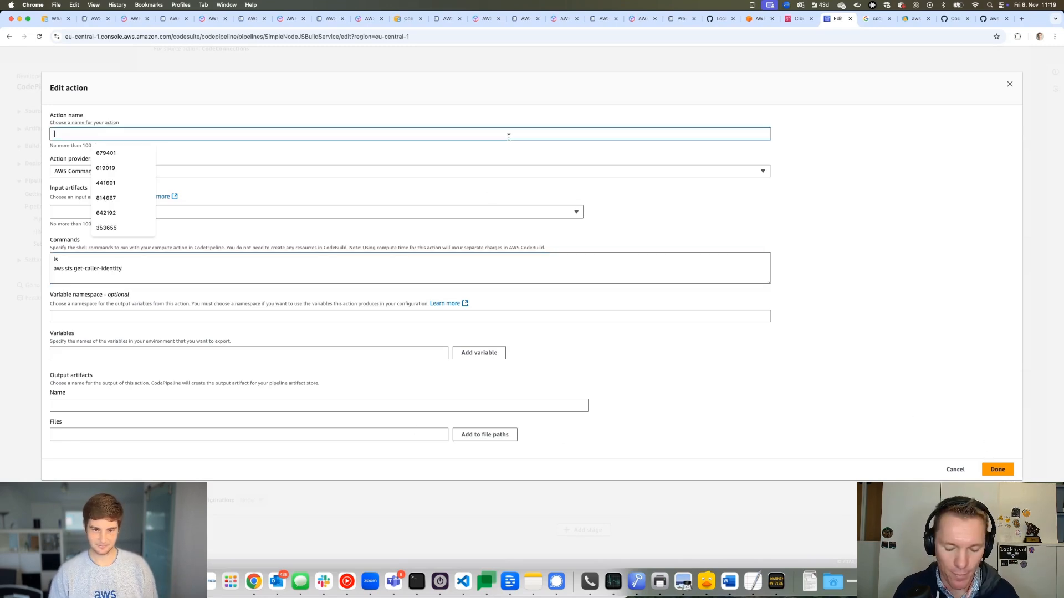
text(TestComa)
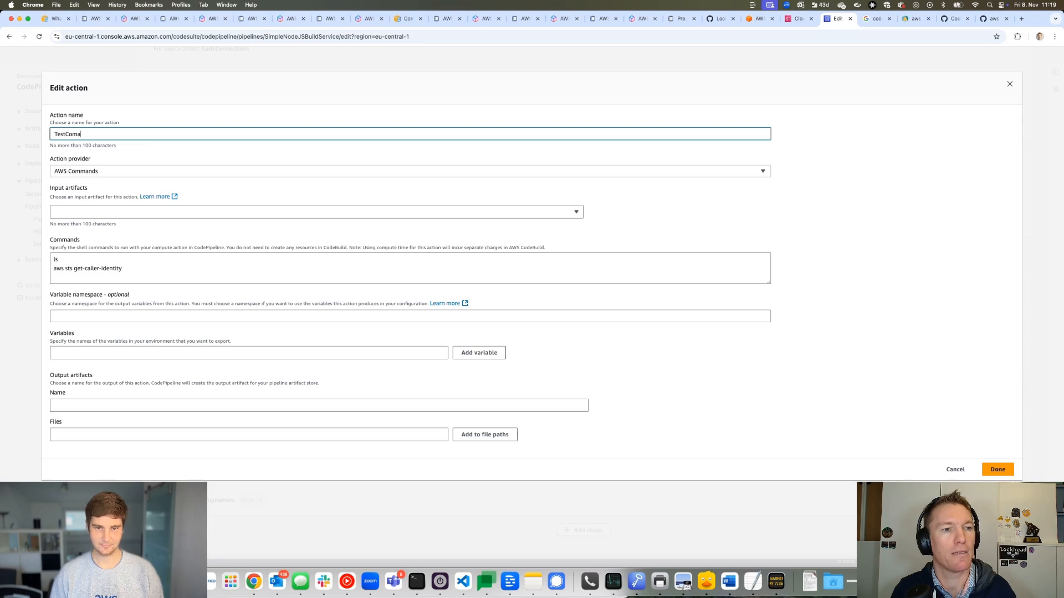
key(BackSpace)
text(mands)
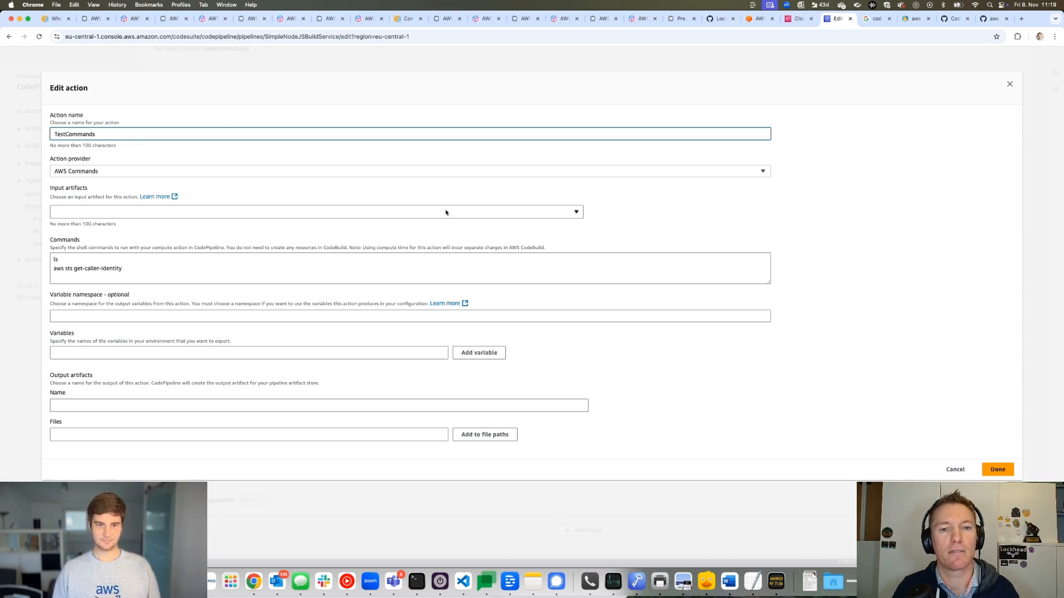
click(445, 212)
click(178, 234)
click(567, 299)
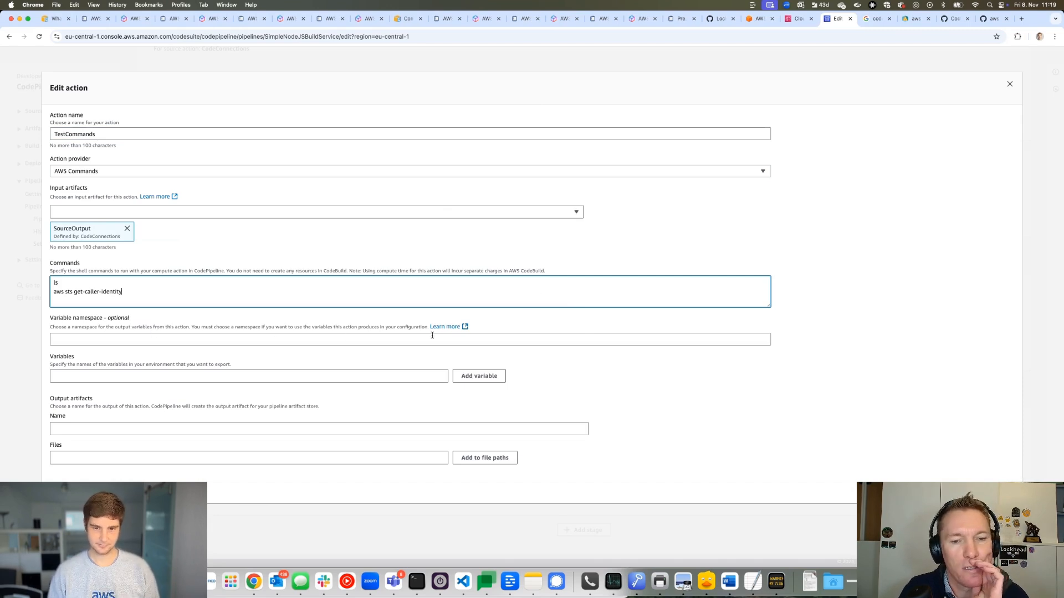
click(1002, 492)
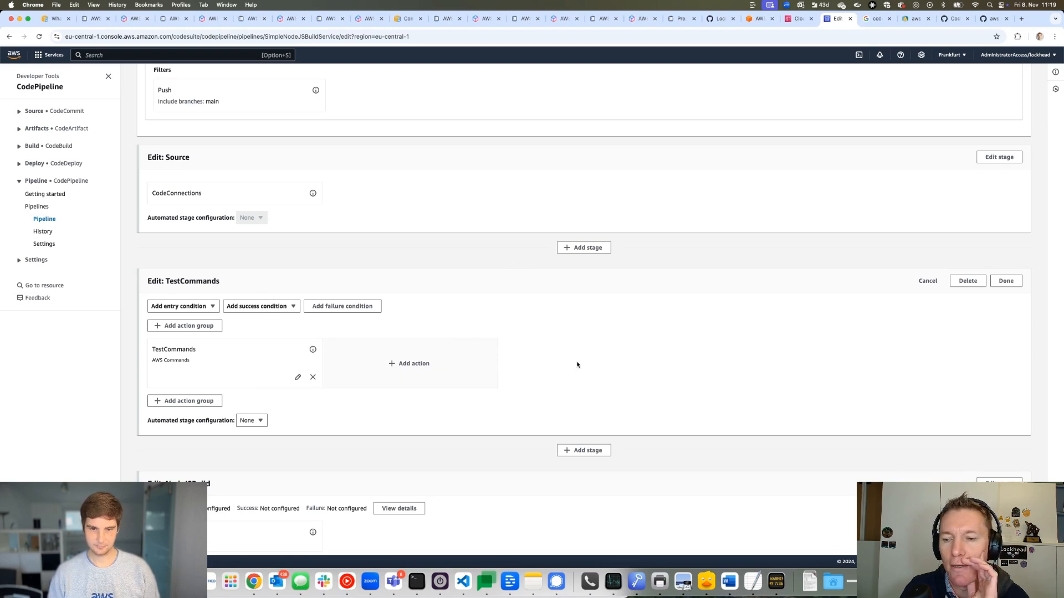
Save the pipeline with its new TestCommands stage and release a change to run the pipeline
scroll(576, 364, down, 2)
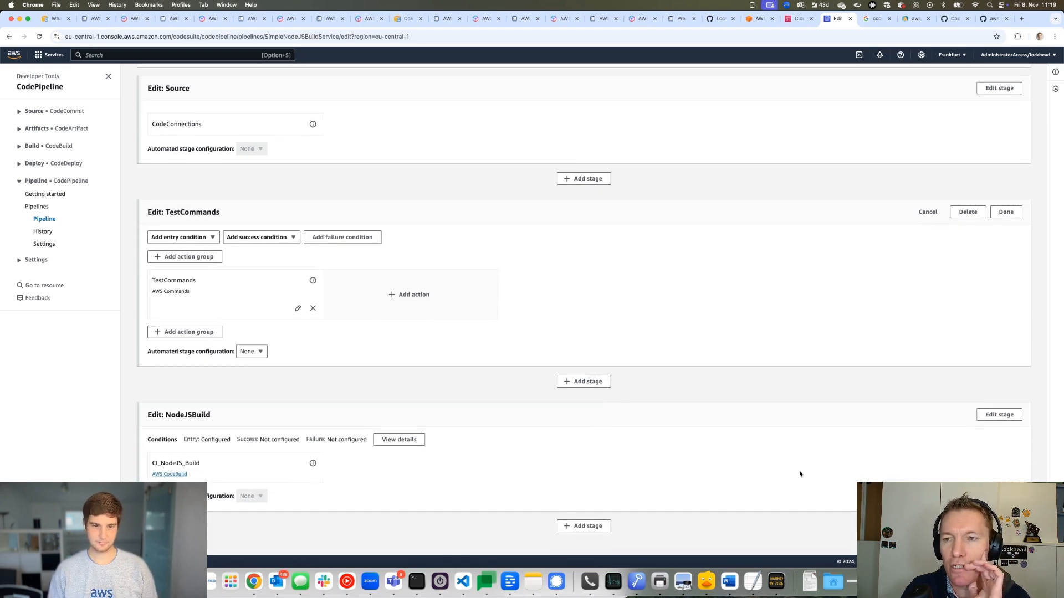
scroll(795, 454, up, 10)
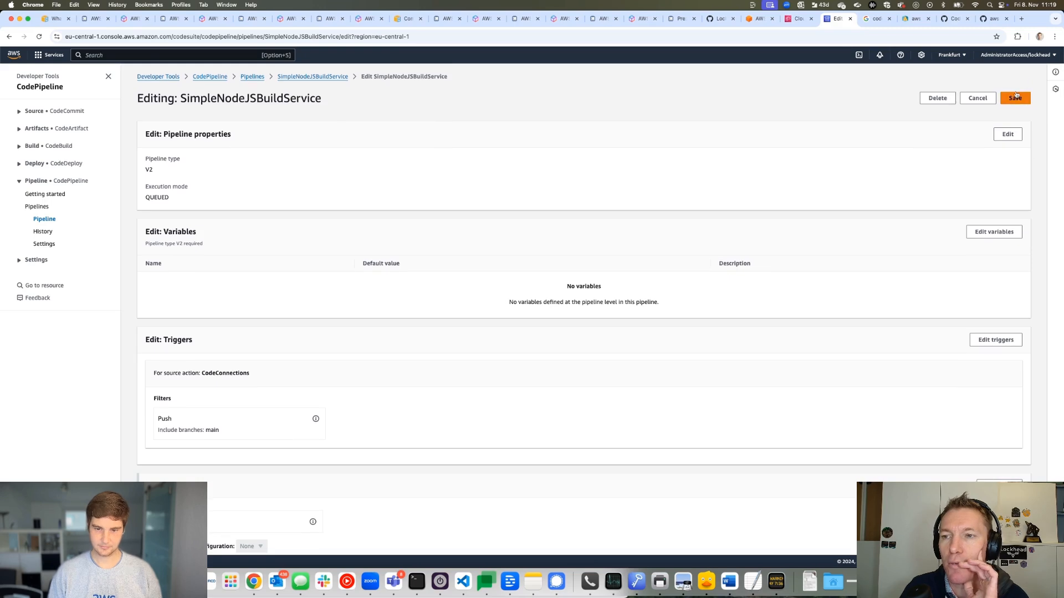
click(1016, 97)
click(626, 341)
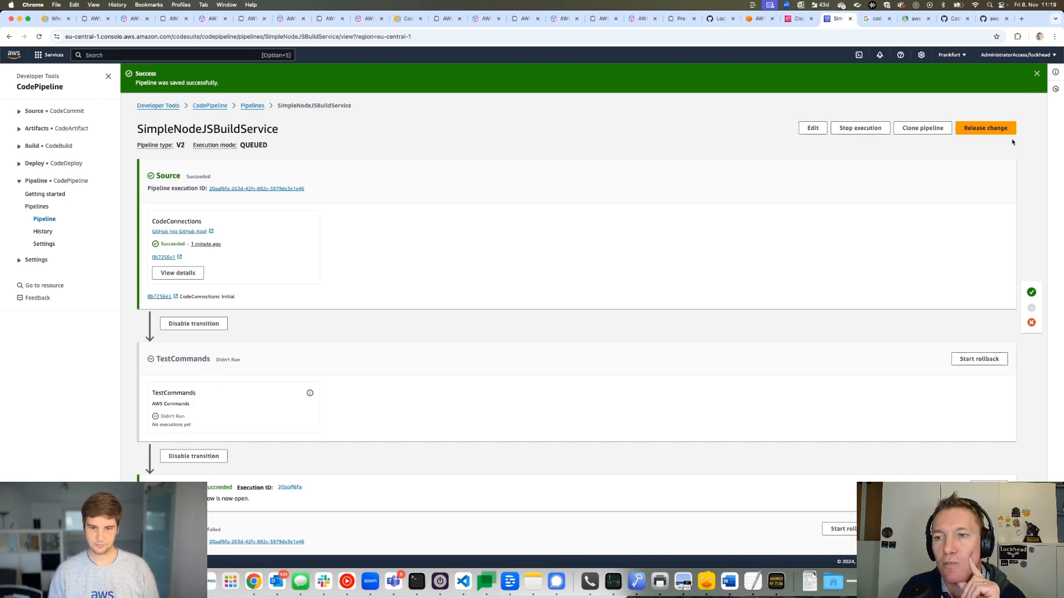
click(1035, 75)
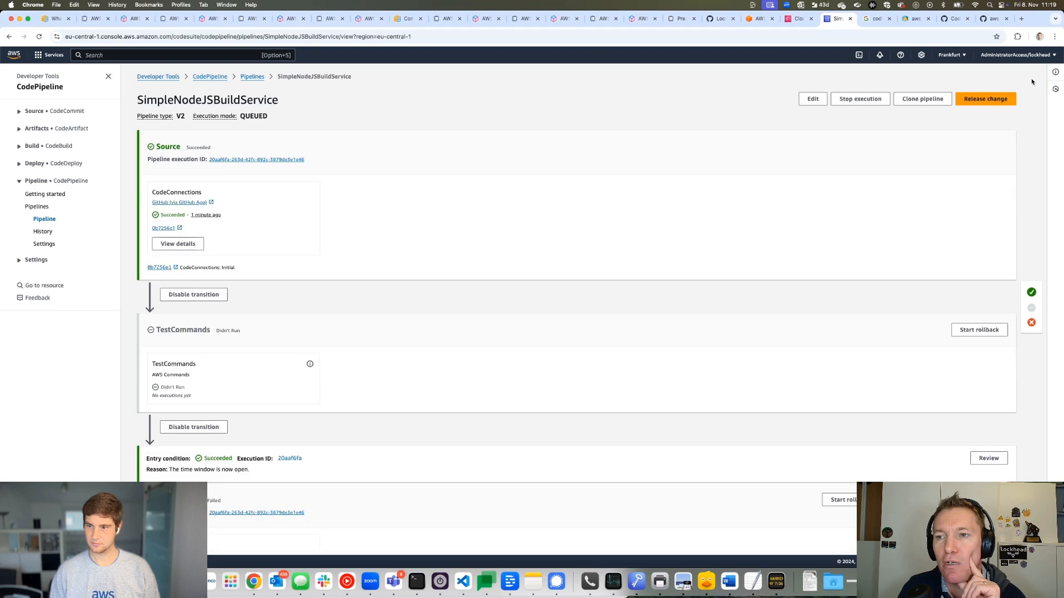
click(995, 103)
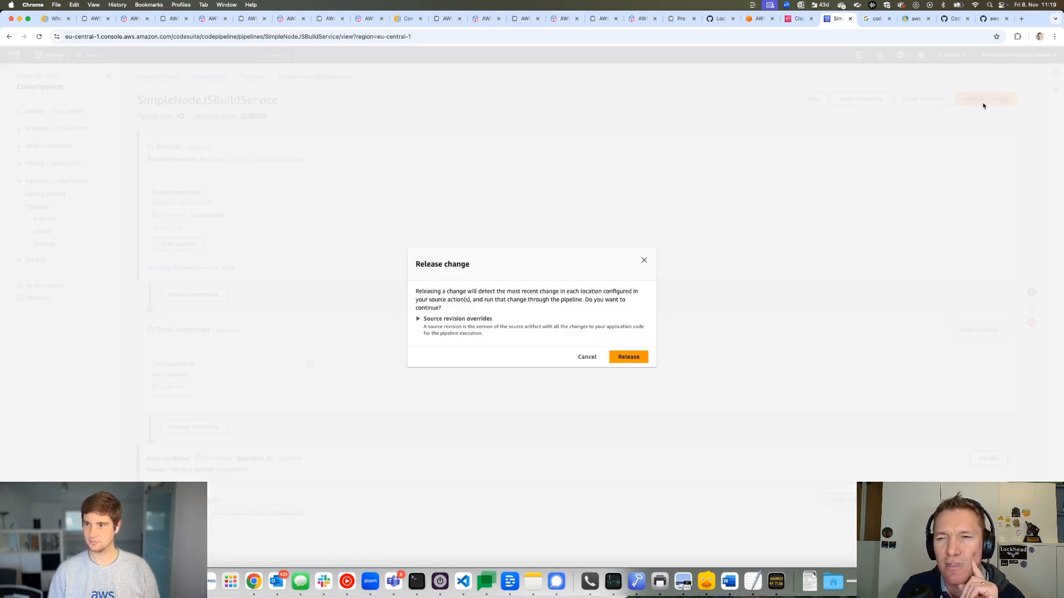
click(631, 357)
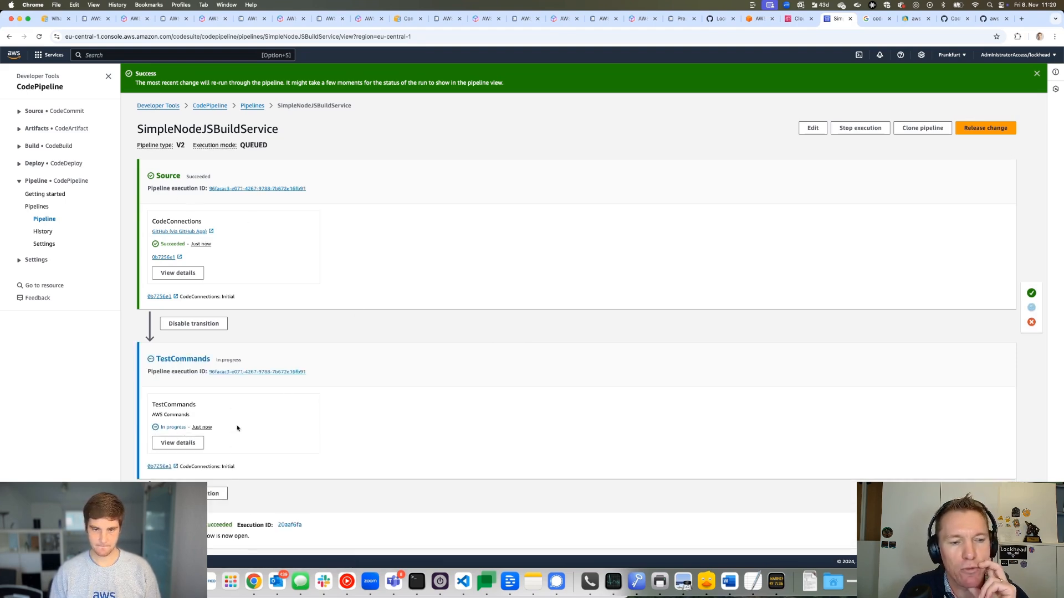
Check the TestCommands action's execution details, covering its summary, error message and logs
double_click(166, 415)
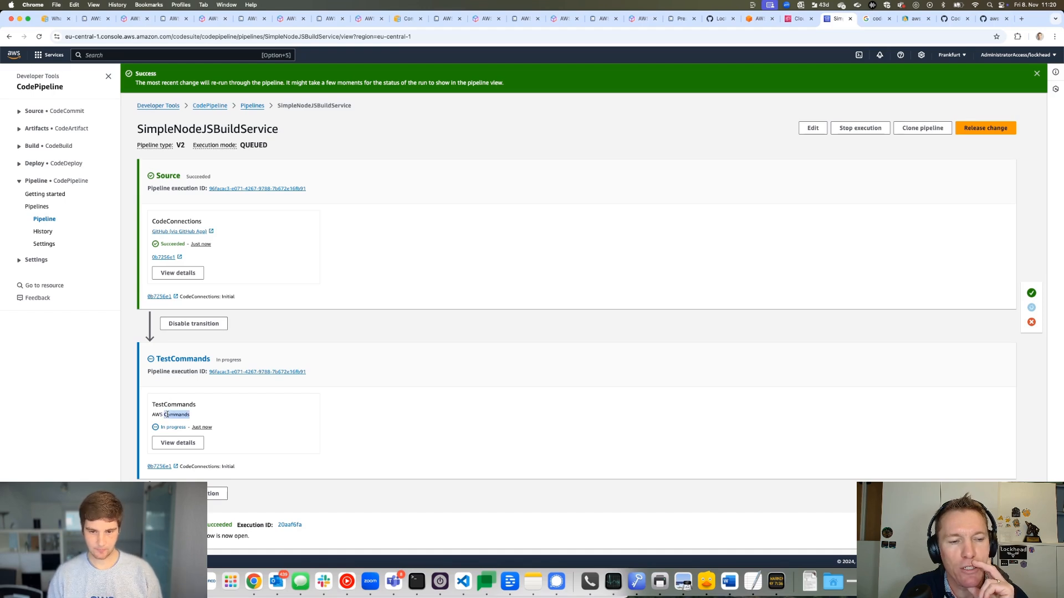
click(181, 445)
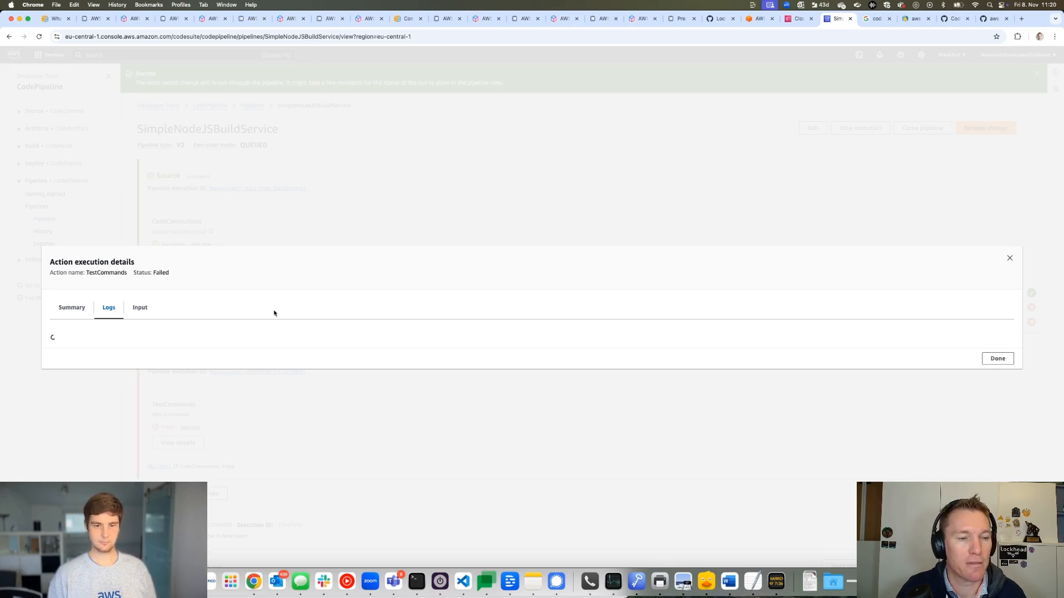
click(72, 309)
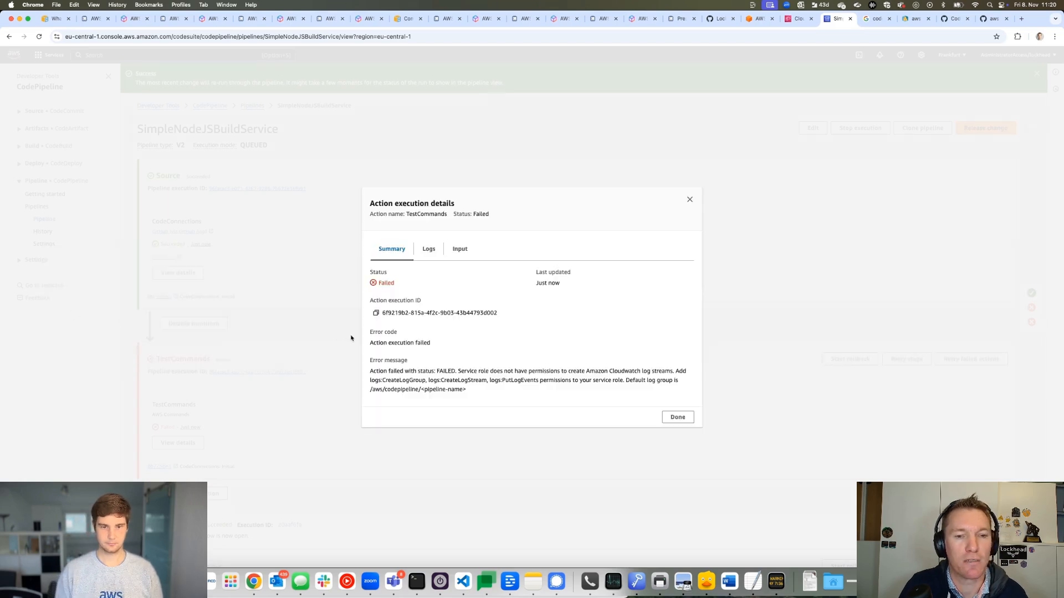
triple_click(493, 382)
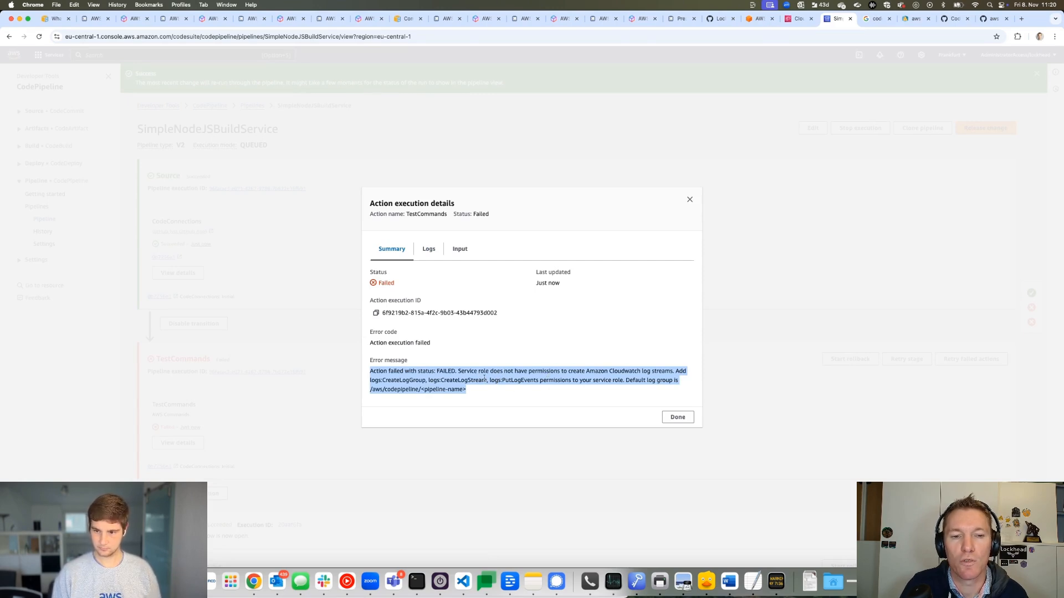
click(429, 250)
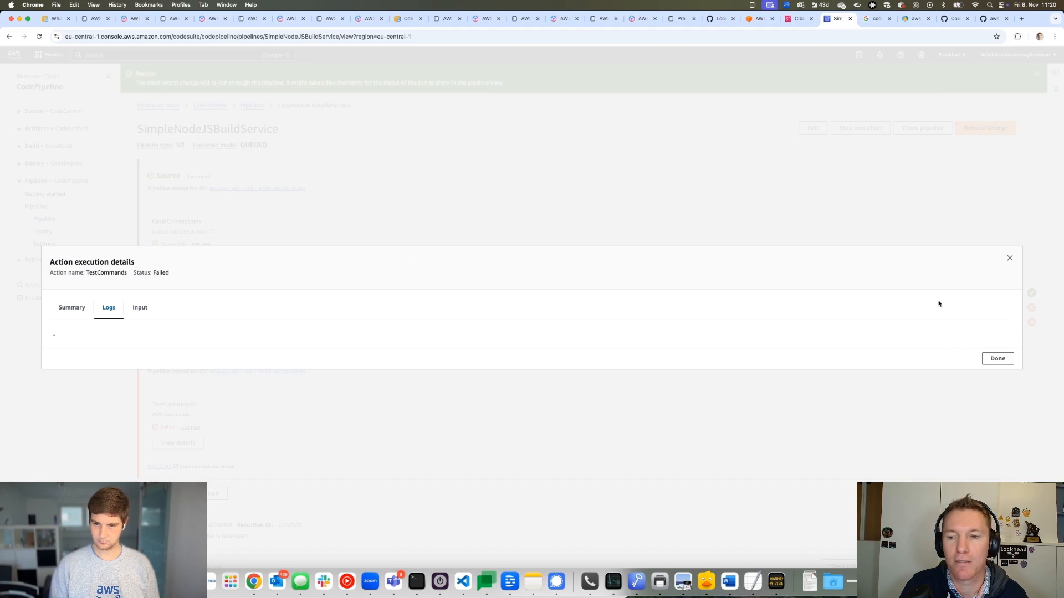
click(74, 309)
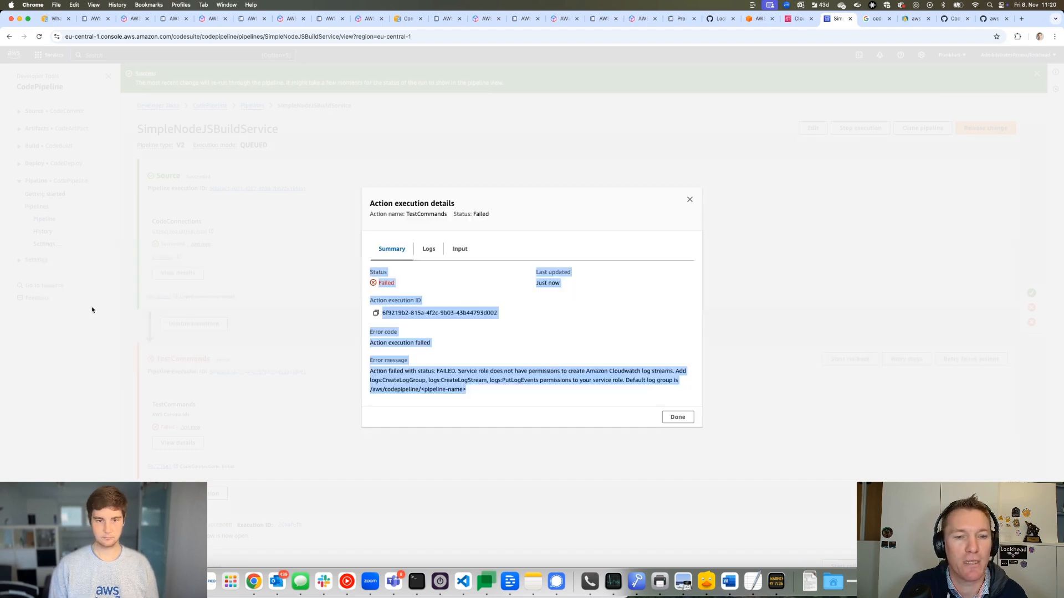
click(677, 417)
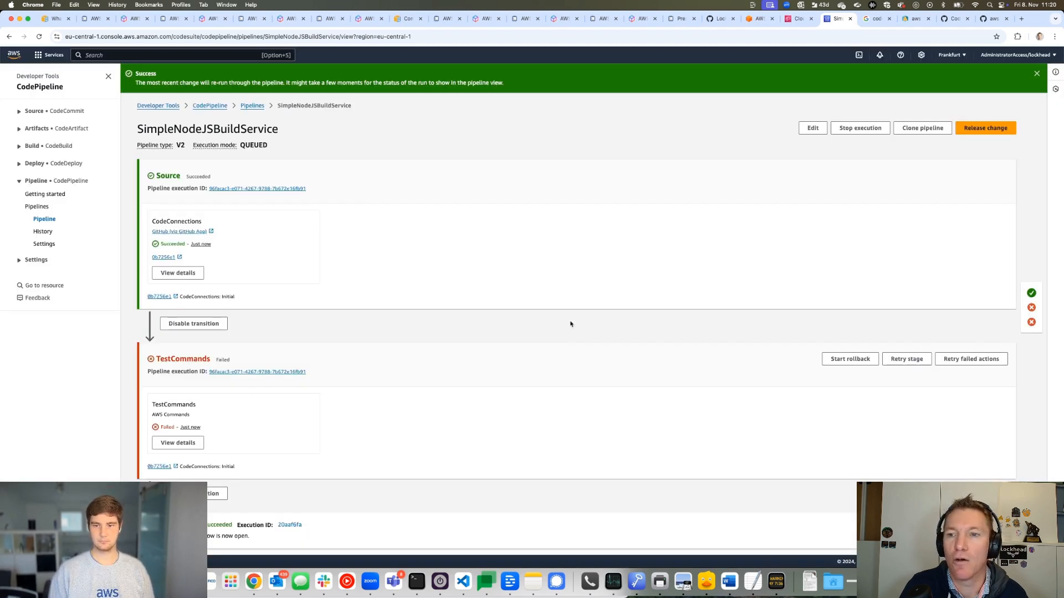
Reopen the TestCommands action in the pipeline editor and review its configuration
click(813, 129)
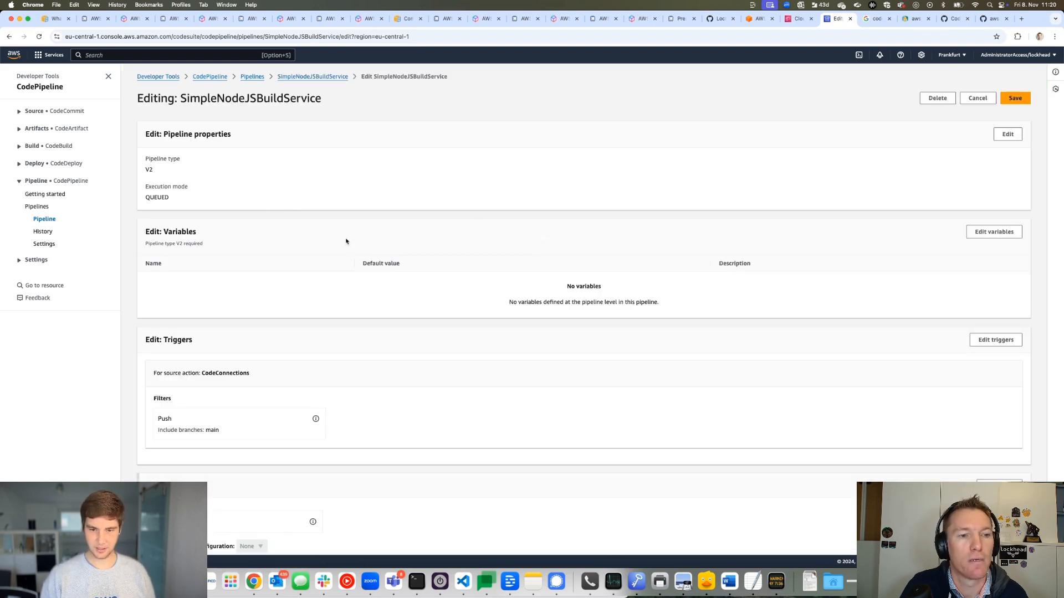
scroll(346, 242, down, 3)
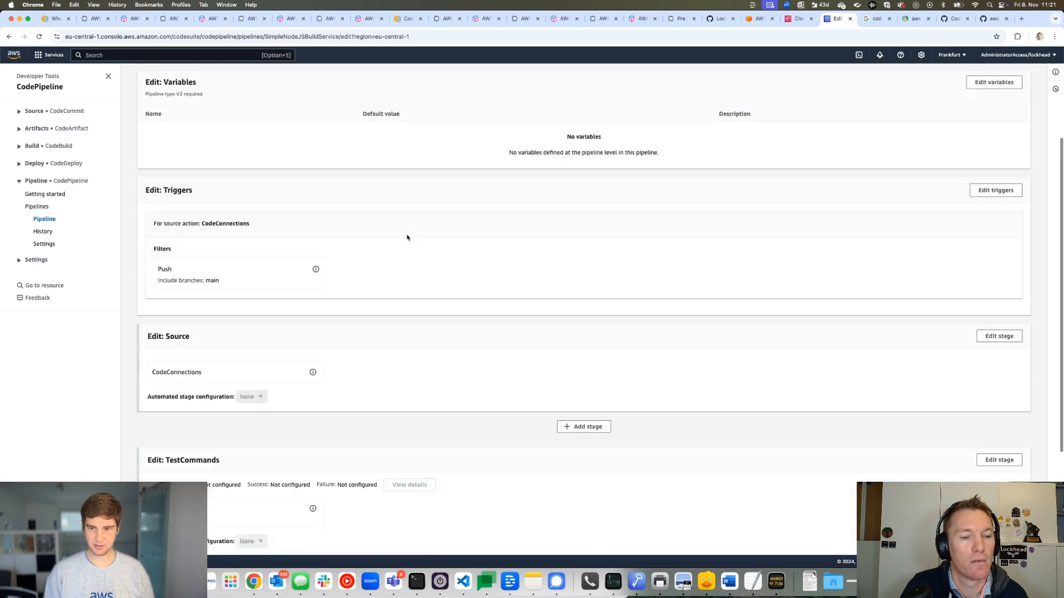
scroll(407, 237, down, 3)
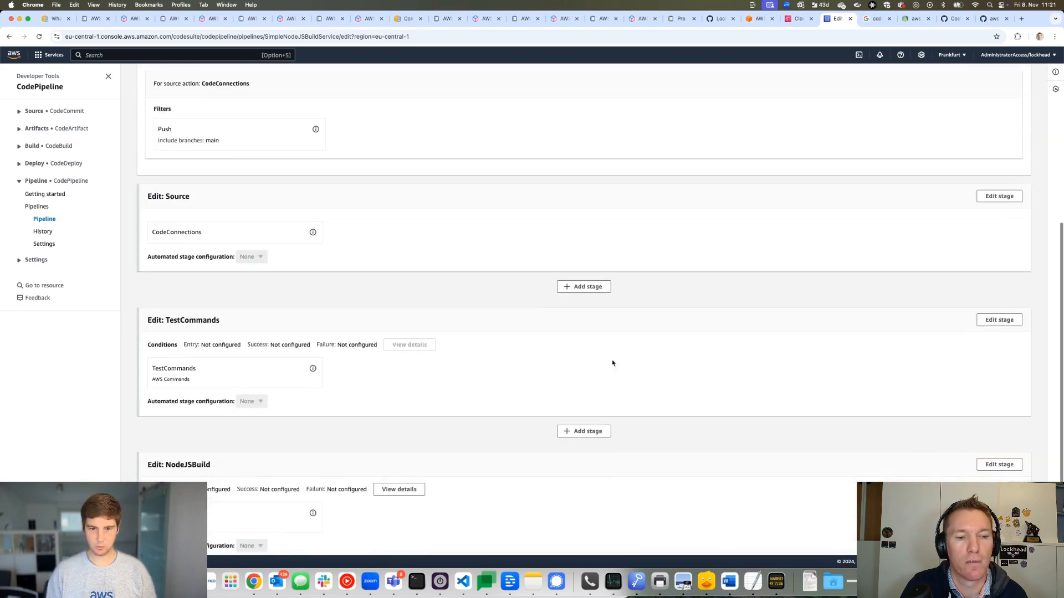
click(1000, 320)
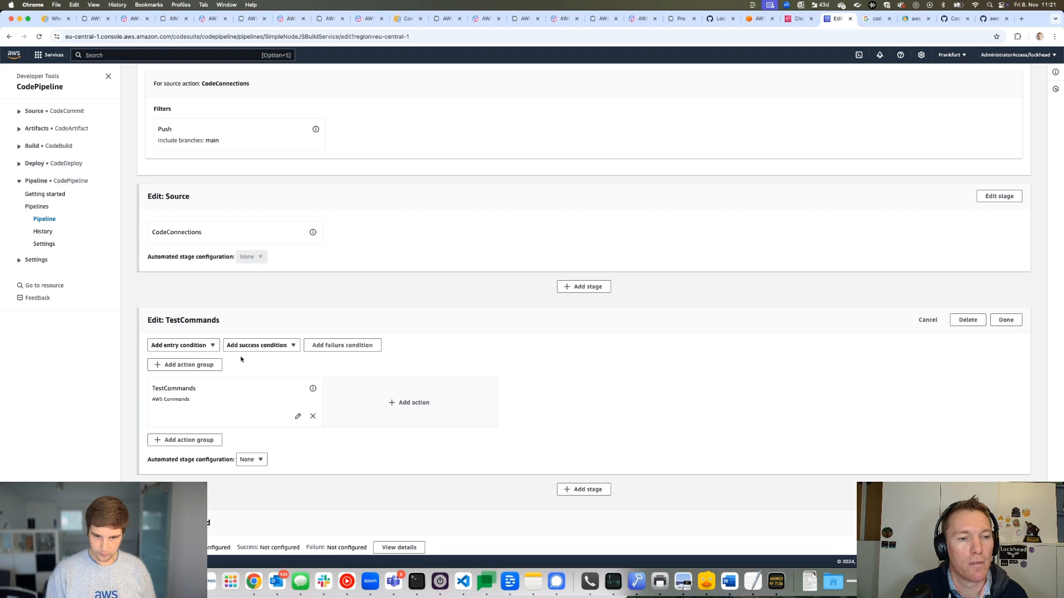
click(297, 416)
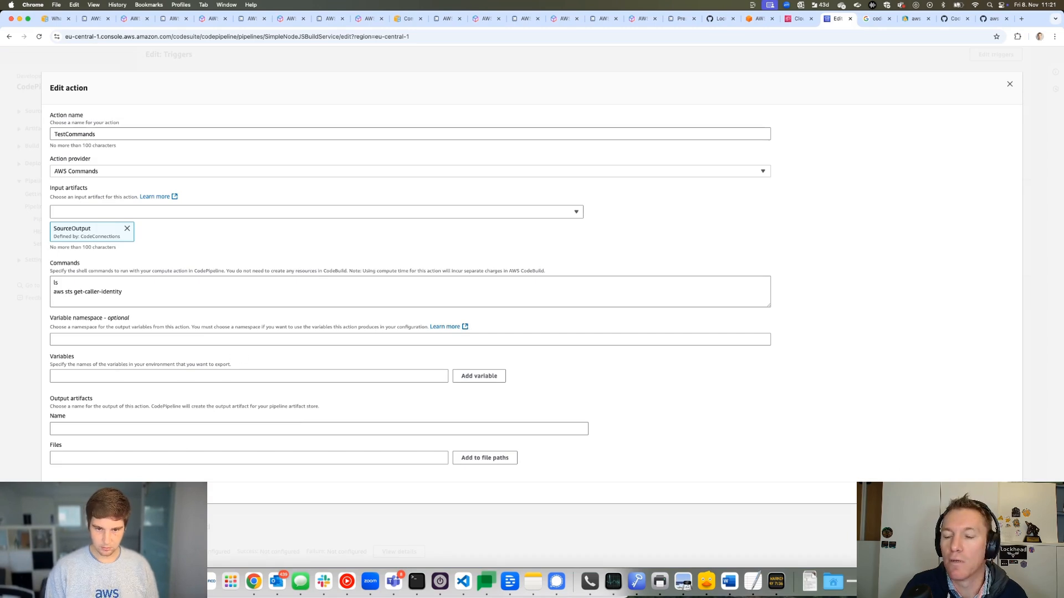
click(968, 490)
scroll(605, 277, up, 5)
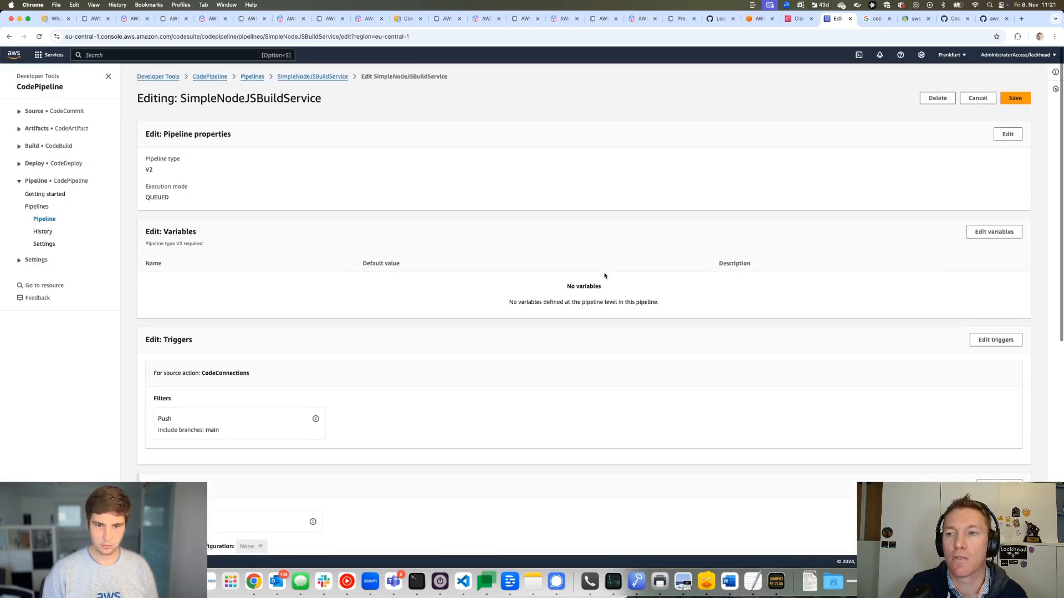
Open the pipeline's service role in IAM from the pipeline settings and examine its CodePipelineDefaultPolicy statements
click(44, 243)
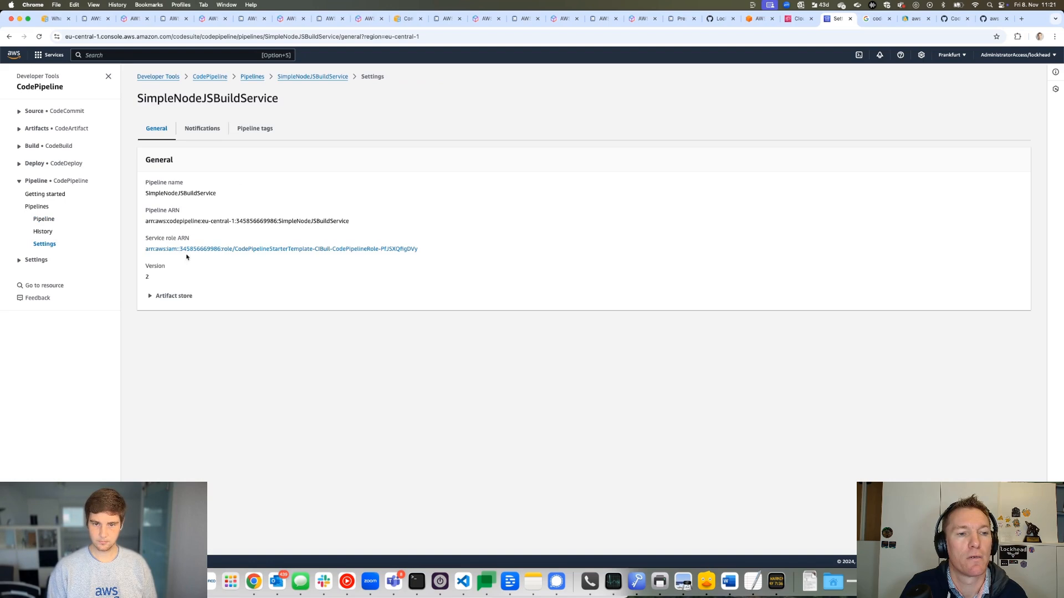
super+click(346, 250)
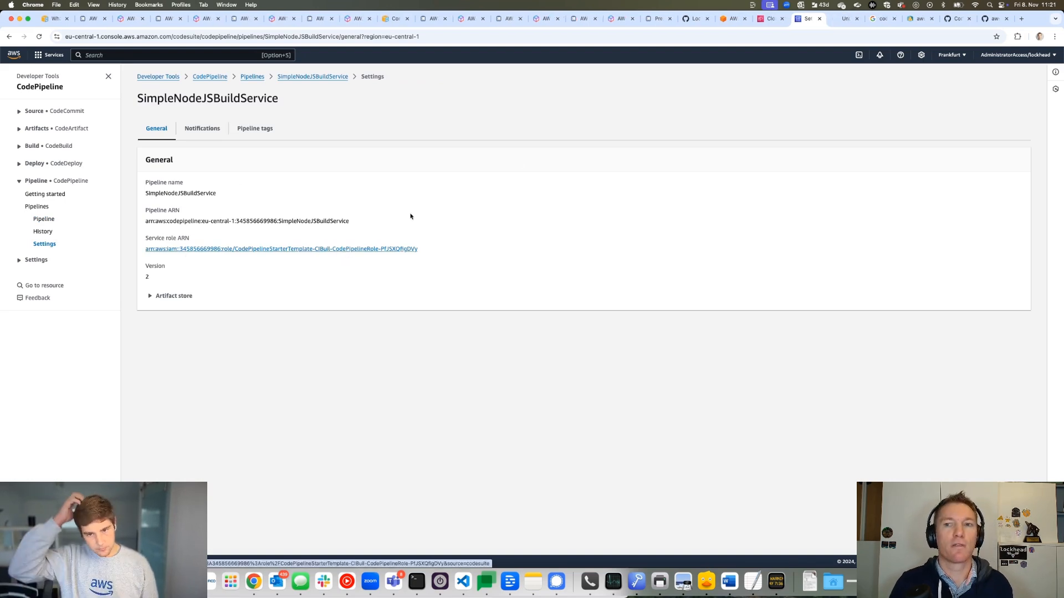
click(845, 18)
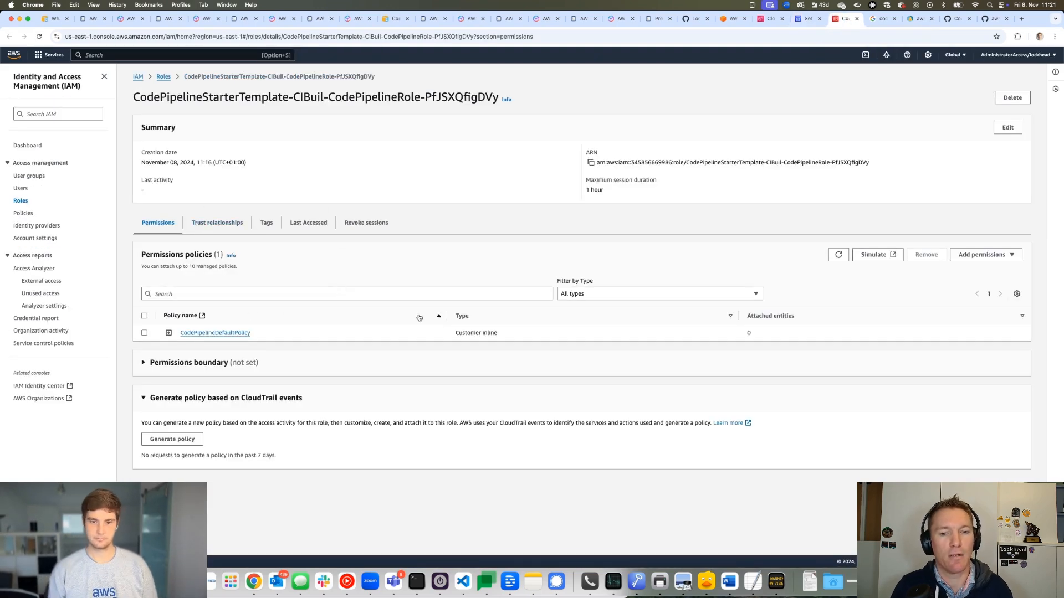
click(169, 332)
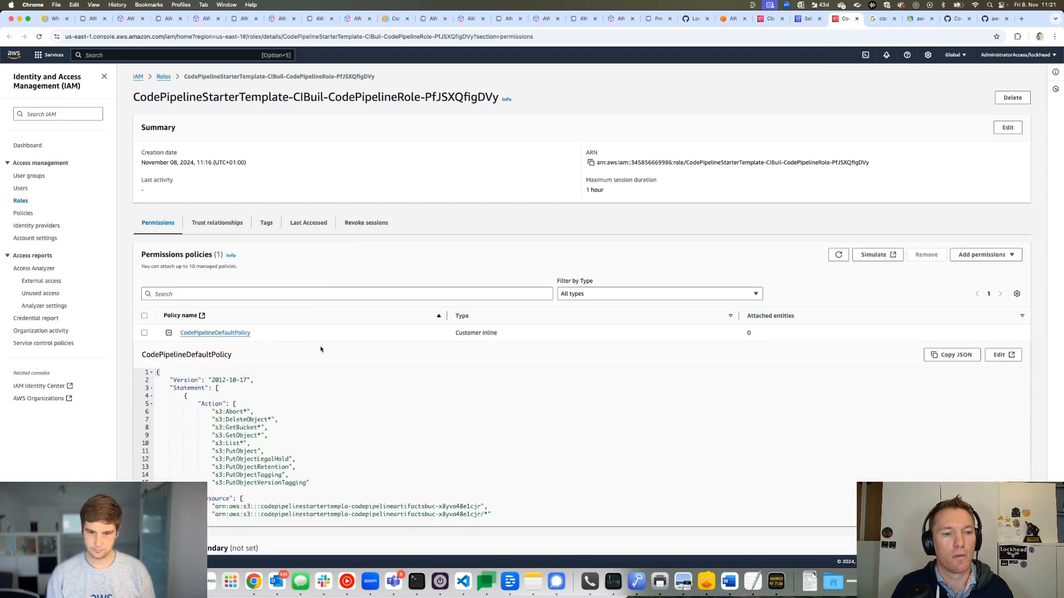
scroll(327, 351, down, 2)
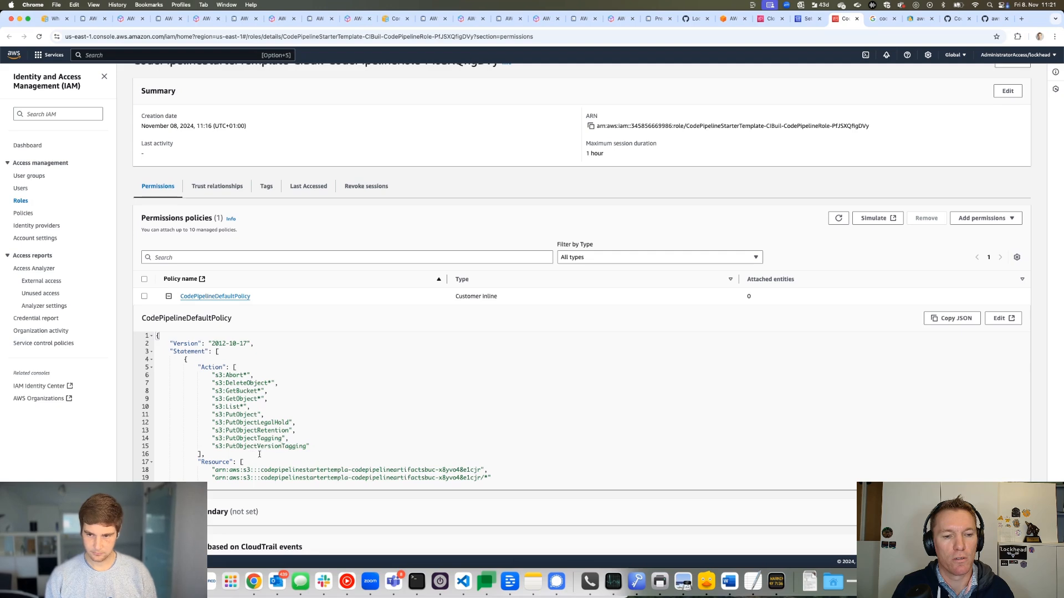
scroll(259, 454, down, 6)
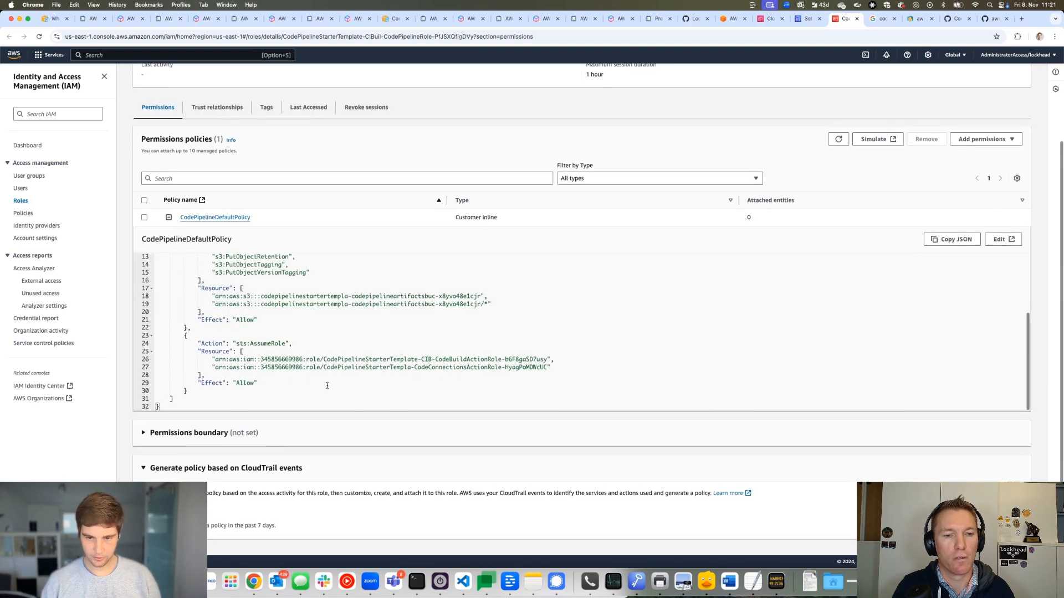
Attach the CloudWatchLogsFullAccess managed policy to the pipeline's service role and return to the SimpleNodeJSBuildService settings
click(949, 140)
click(962, 154)
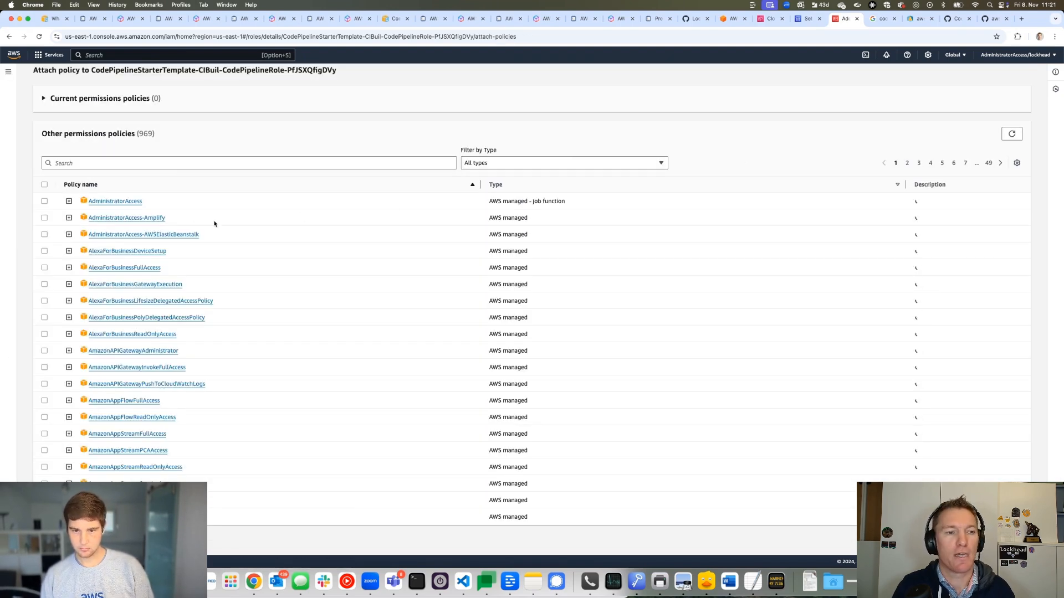
click(160, 163)
text(c)
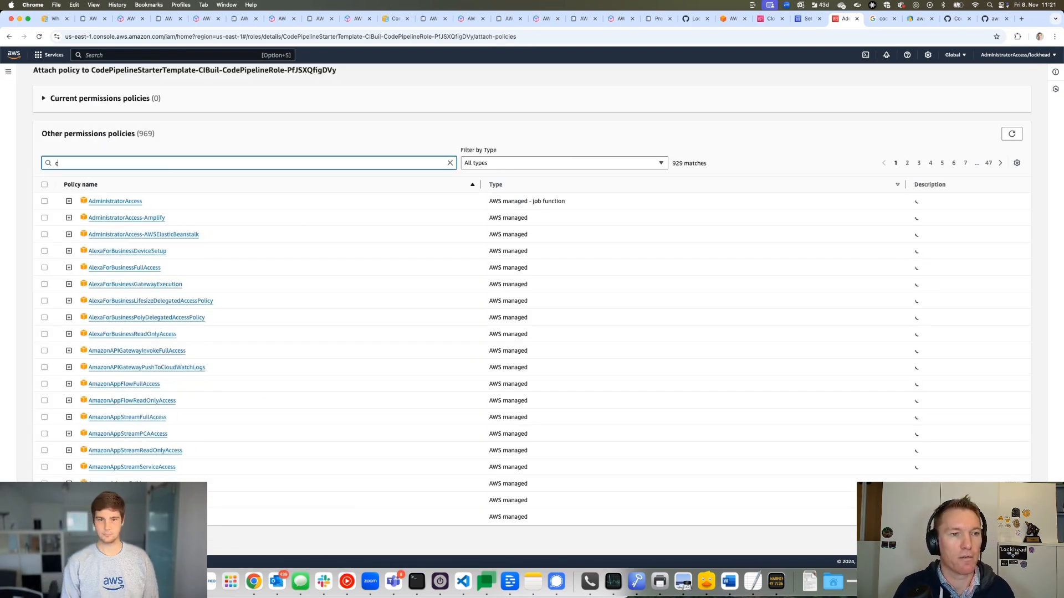
text(loud)
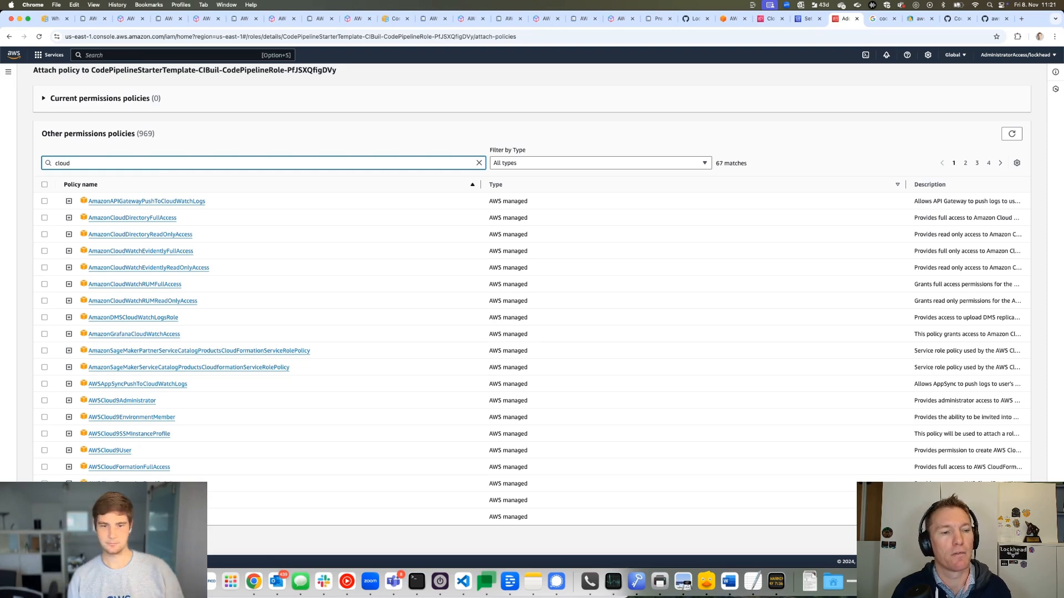
text(wat)
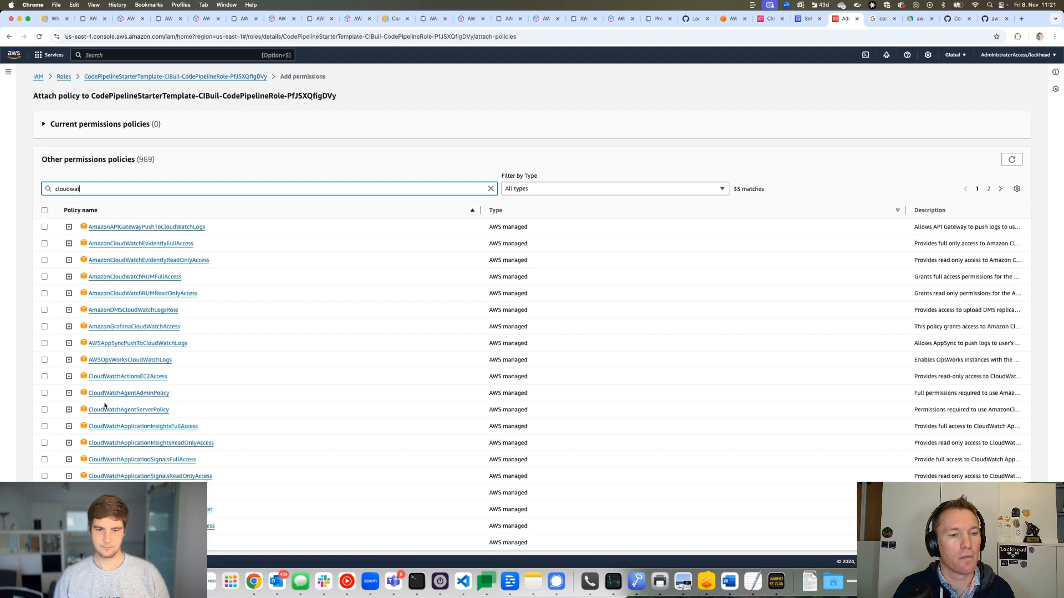
scroll(96, 459, down, 1)
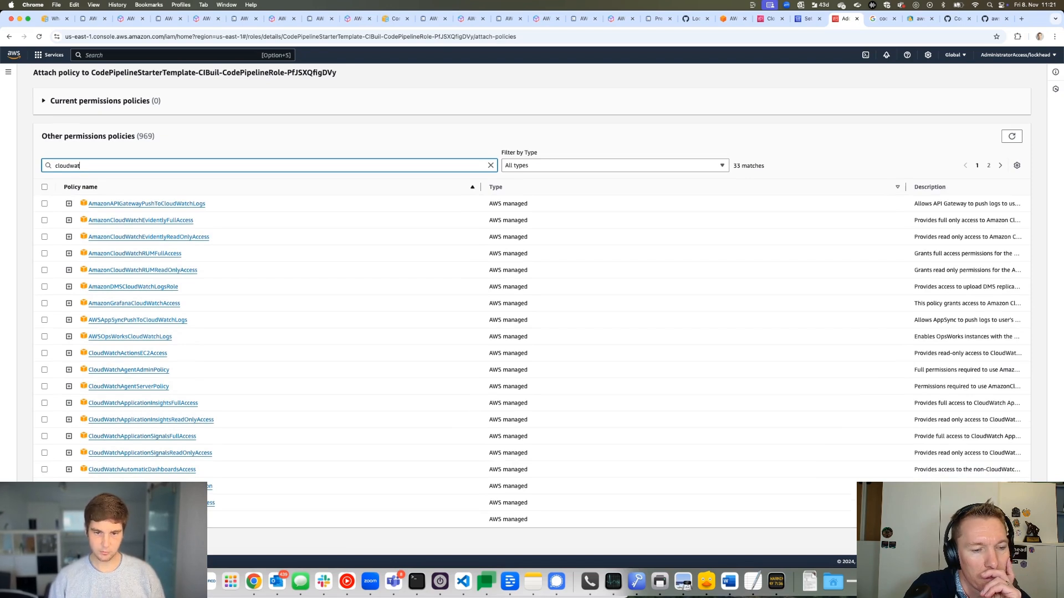
text(lo)
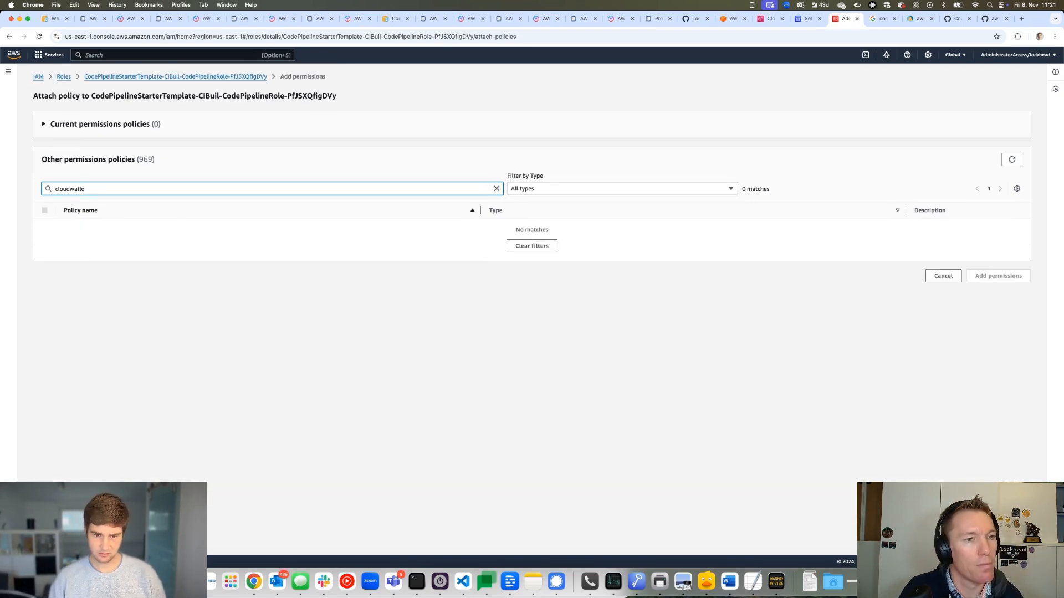
key(BackSpace)
key(BackSpace)
text(chlo)
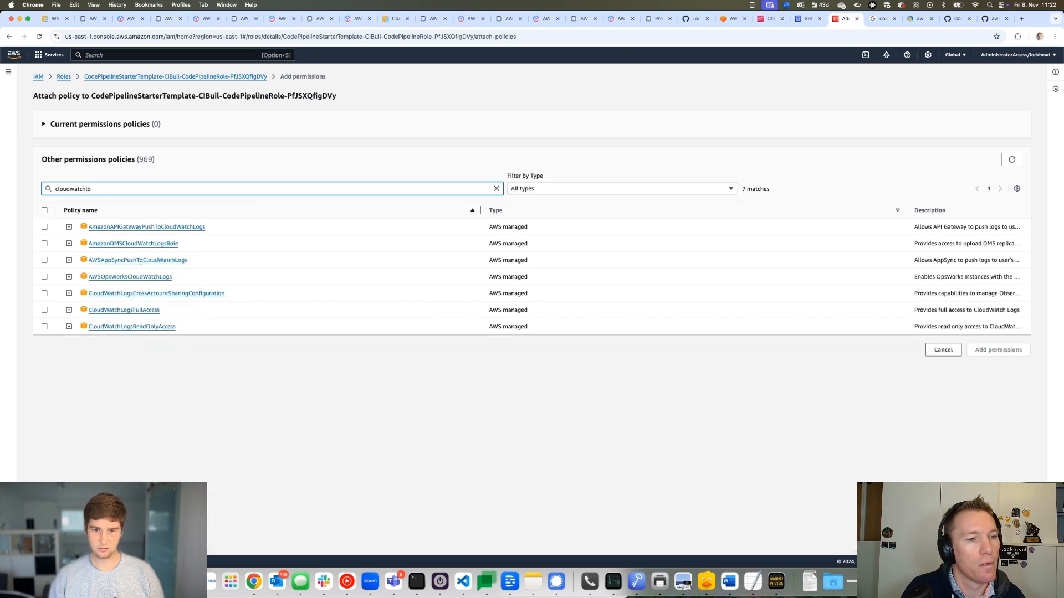
click(44, 311)
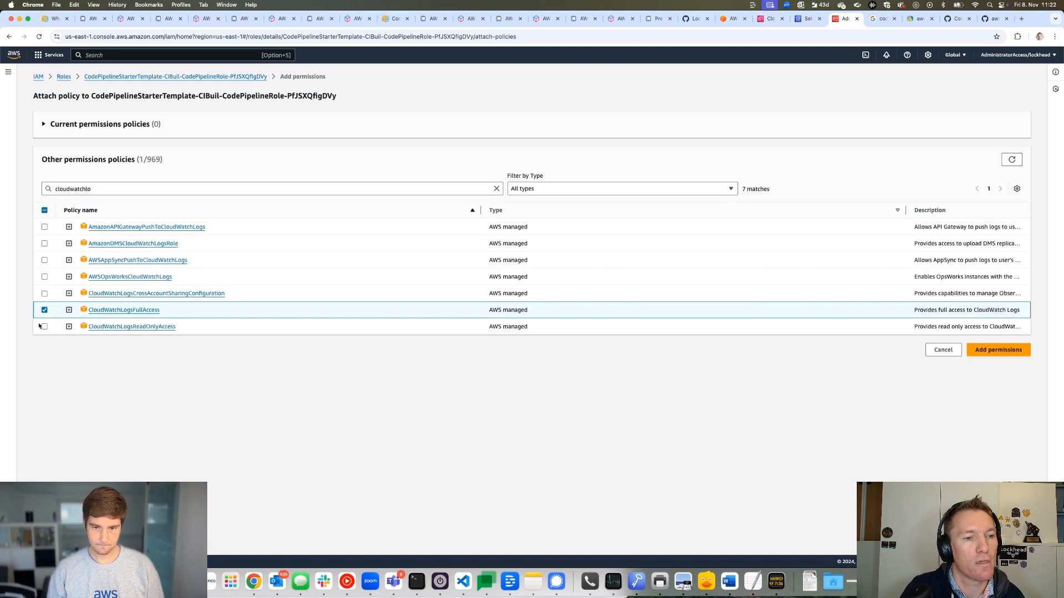
click(981, 352)
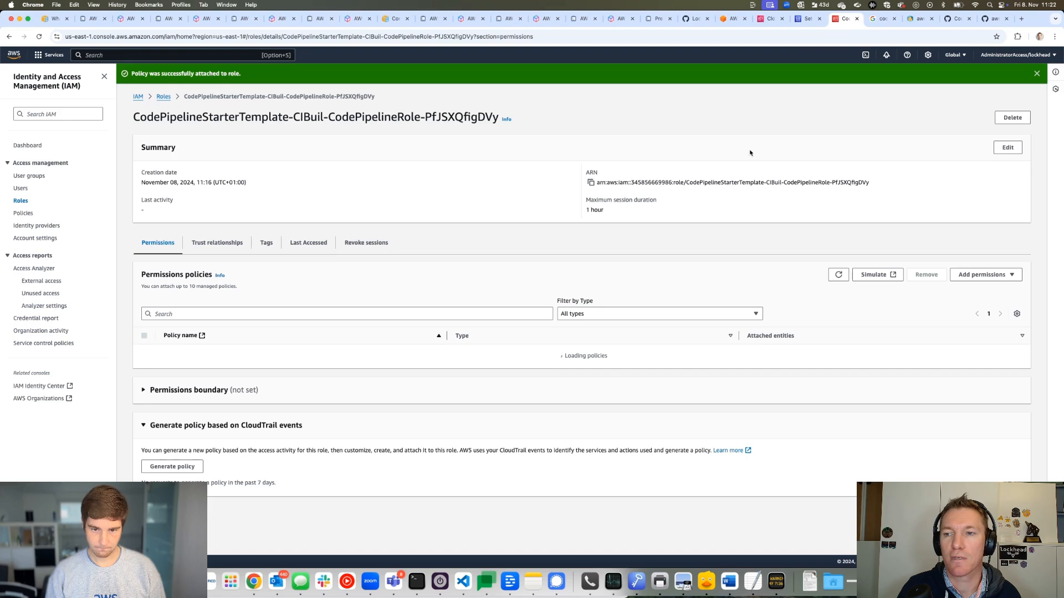
click(807, 18)
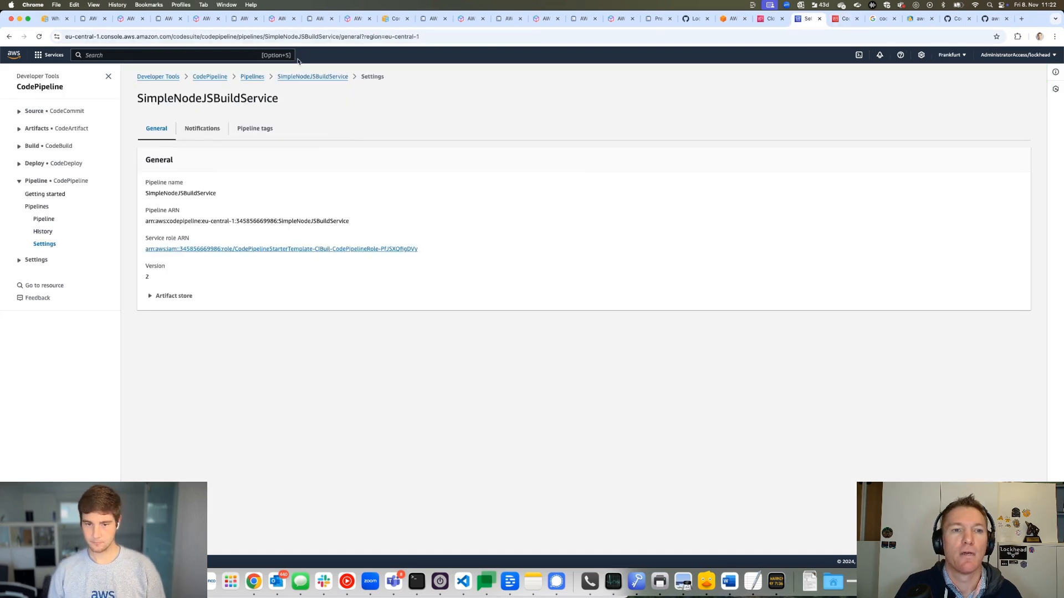
Release a change on the SimpleNodeJSBuildService pipeline and check the policies attached to its service role
click(305, 77)
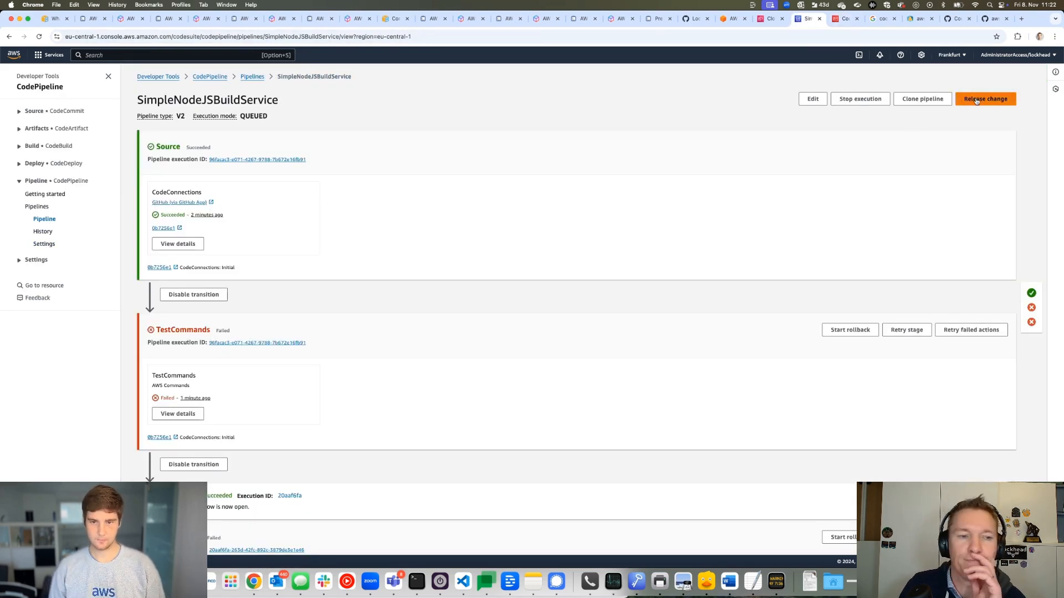
click(971, 101)
click(627, 356)
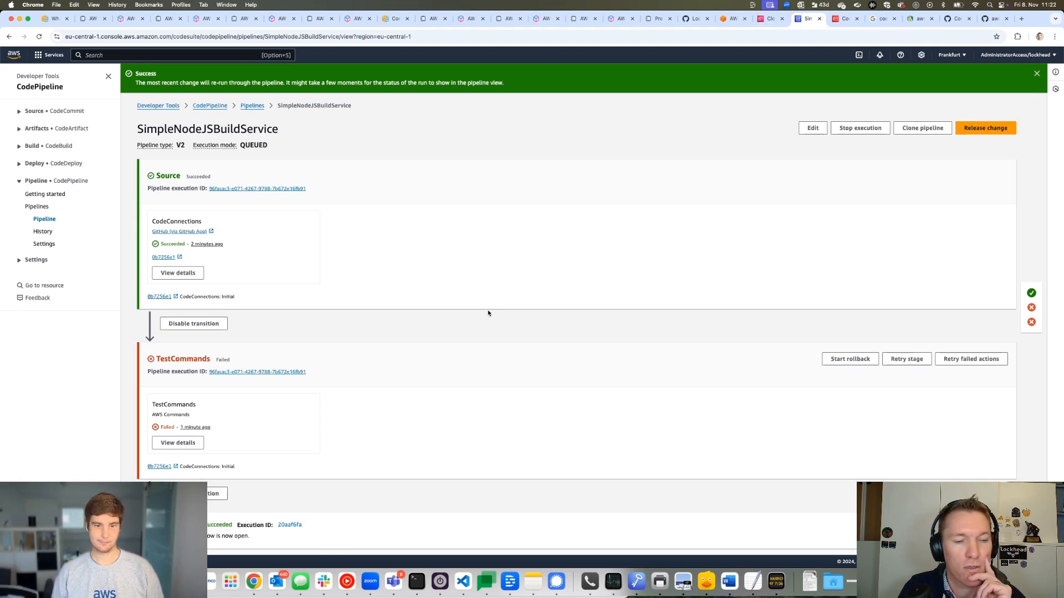
click(844, 21)
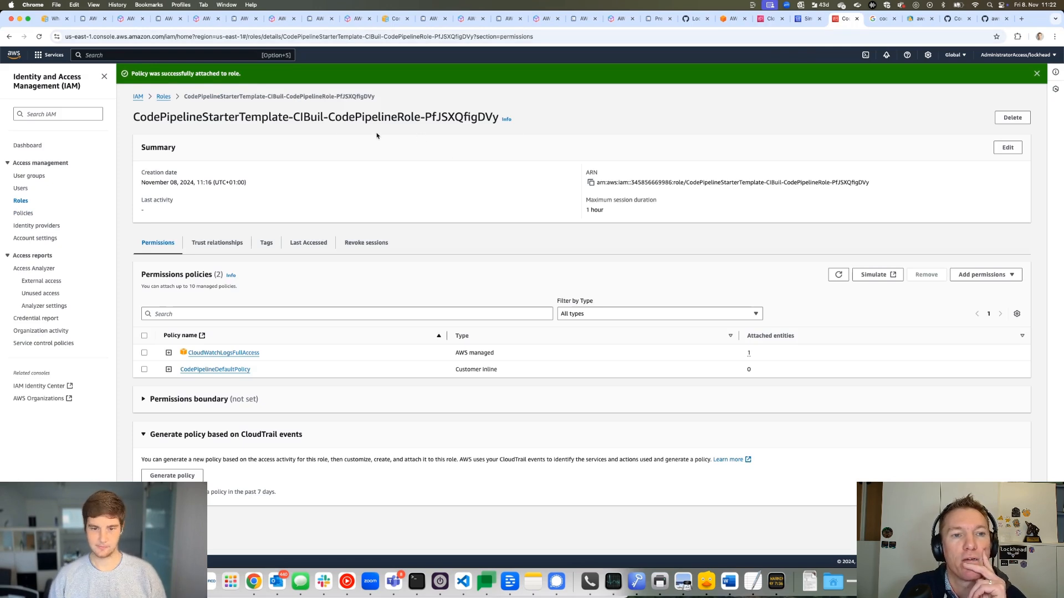
click(809, 21)
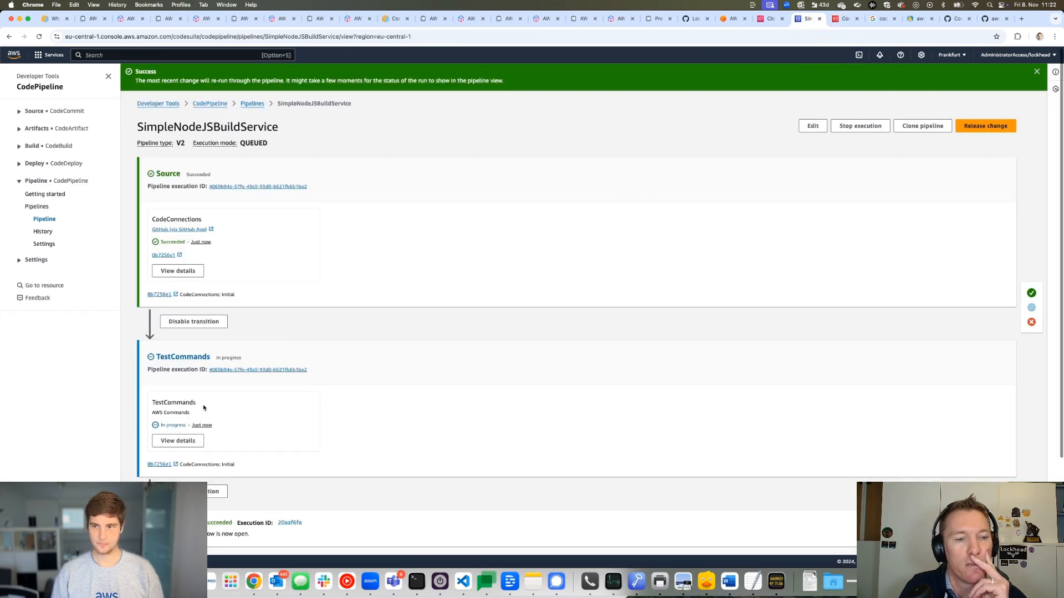
Examine the TestCommands action's execution summary and logs, focusing on the caller identity output and the assumed role in its ARN
click(183, 441)
click(77, 309)
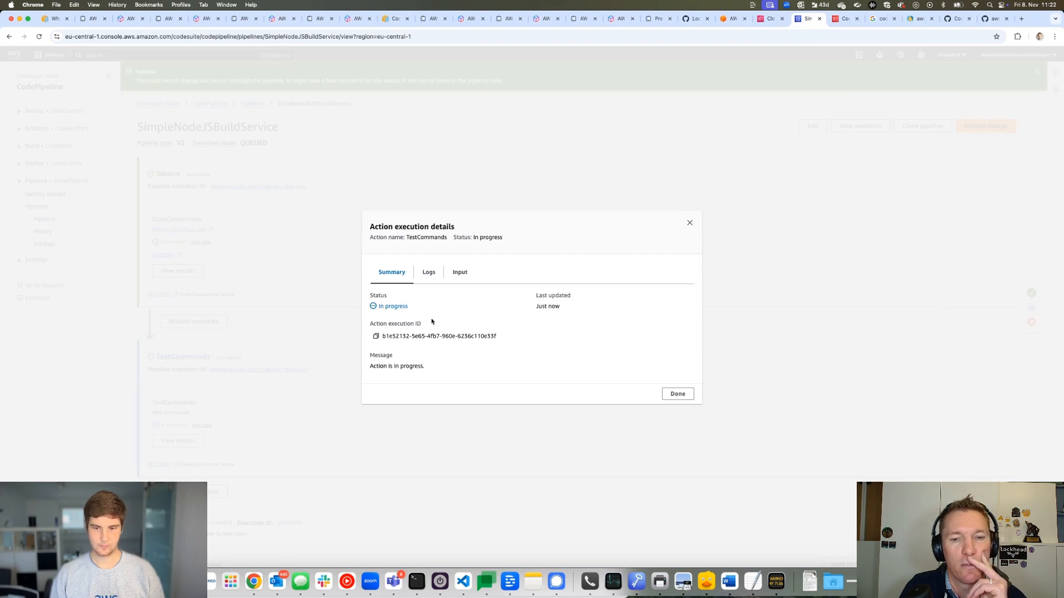
click(429, 273)
click(71, 308)
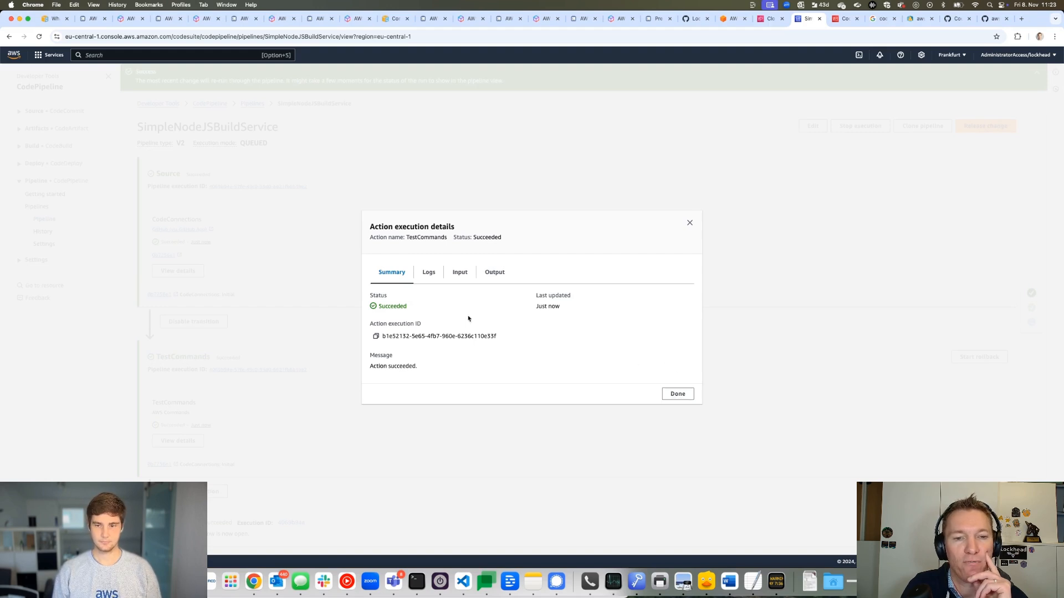
click(426, 273)
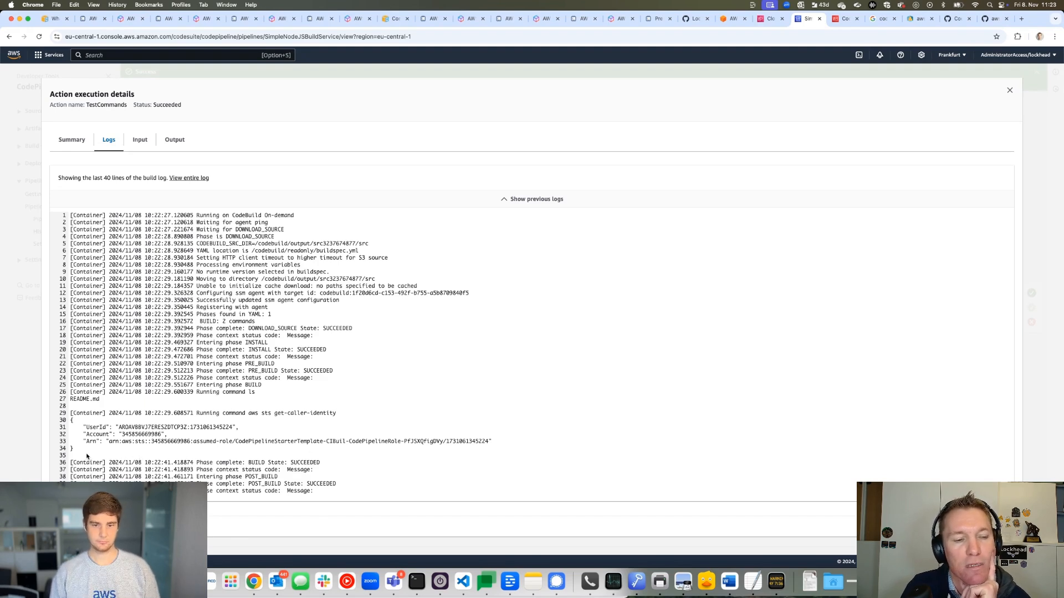
drag(82, 451, 66, 421)
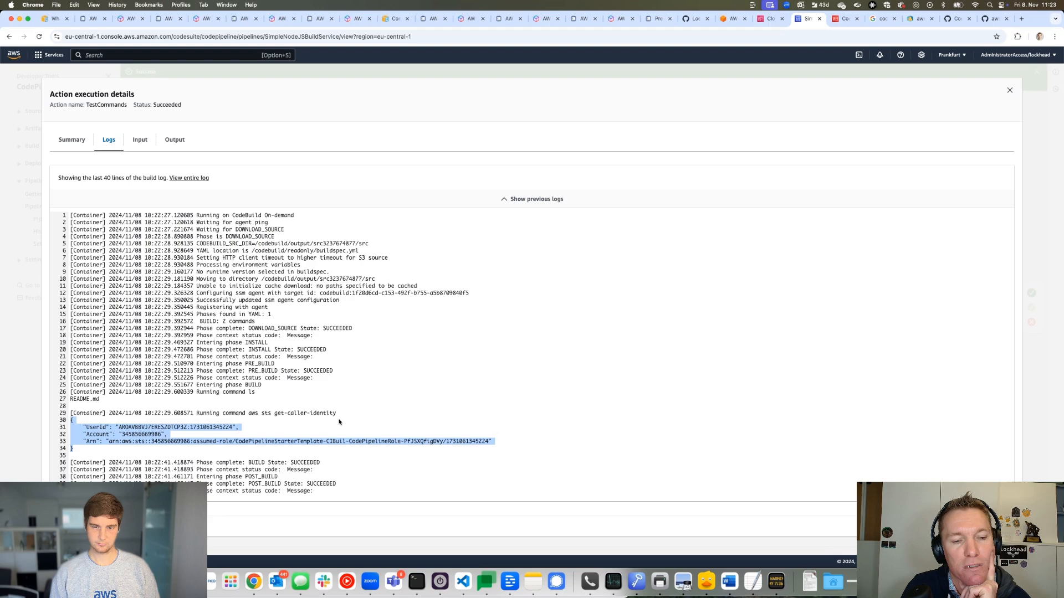
drag(235, 441, 488, 441)
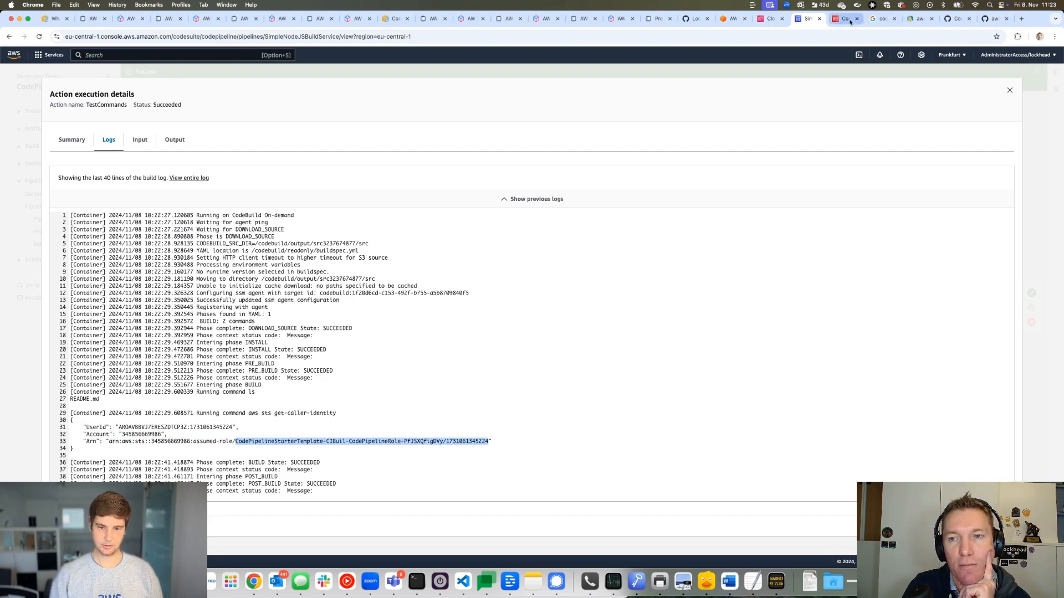
key(Escape)
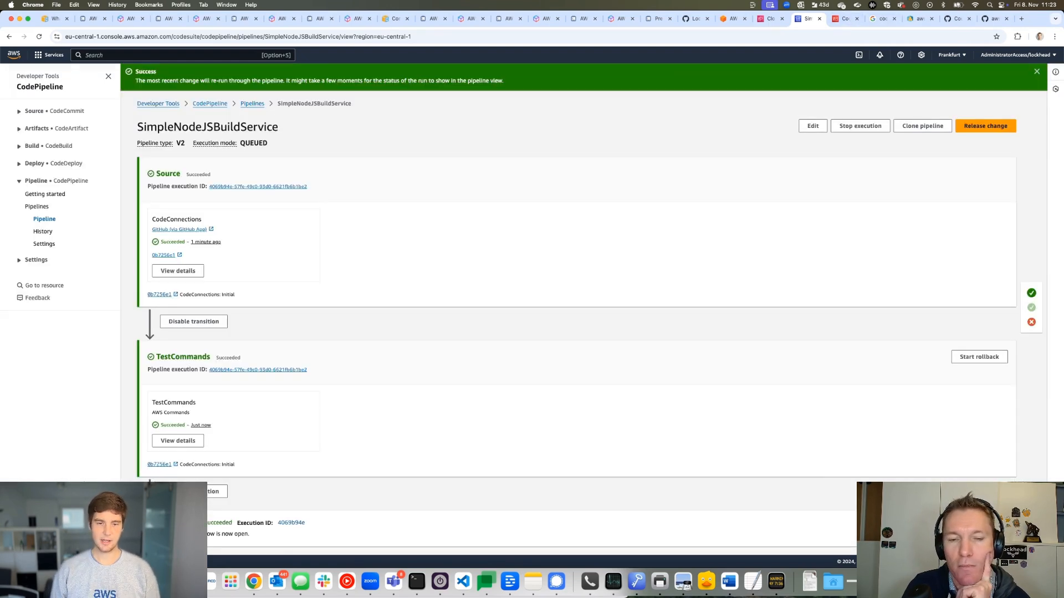
Edit the SimpleNodeJSBuildService pipeline and add a stage named OtherActions after the TestCommands stage
scroll(388, 363, down, 3)
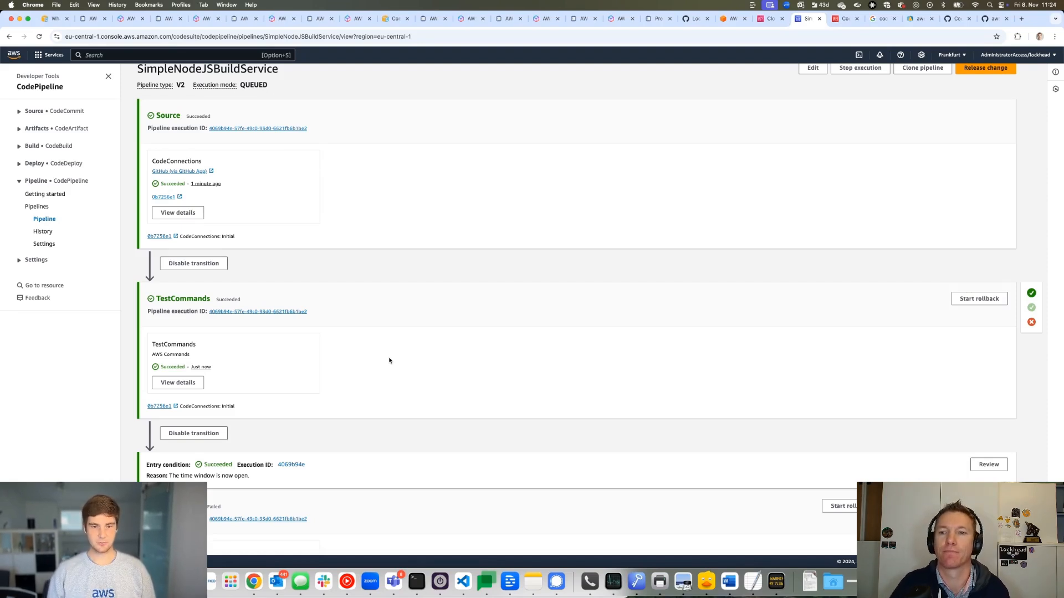
click(812, 67)
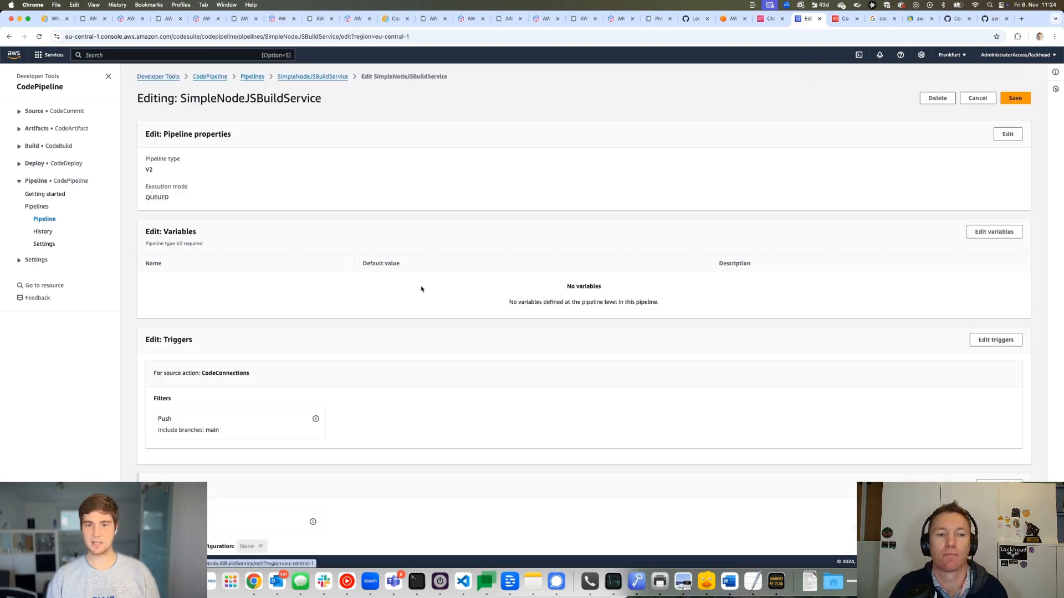
scroll(272, 359, down, 3)
scroll(277, 362, down, 5)
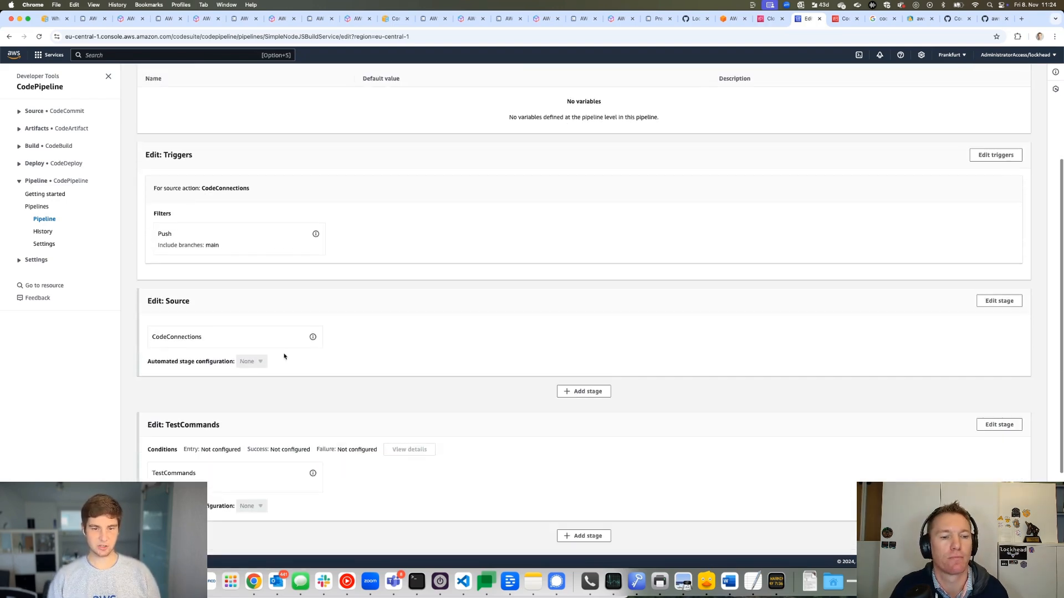
click(587, 423)
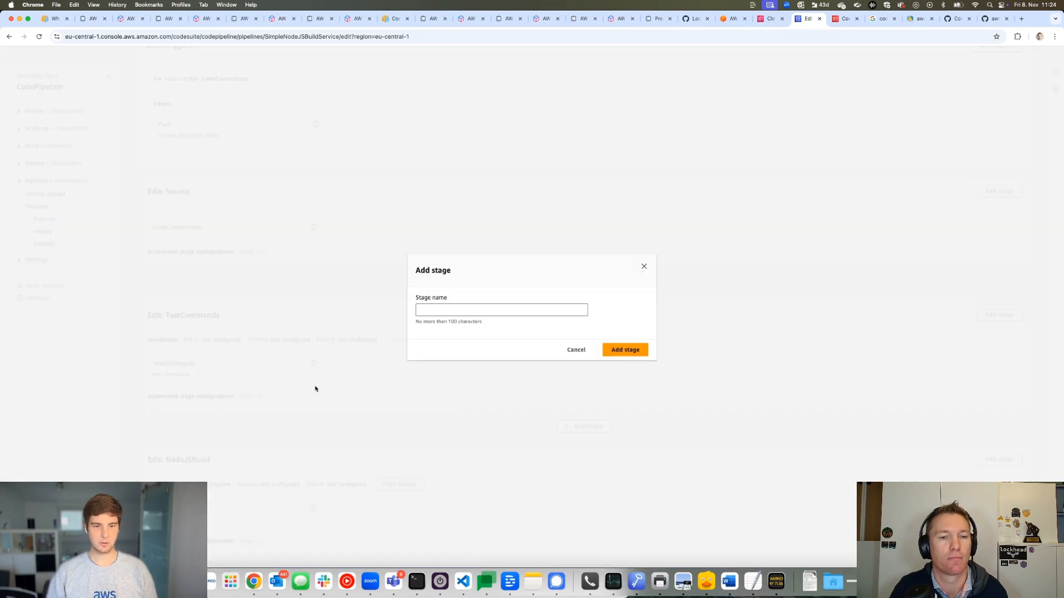
click(445, 311)
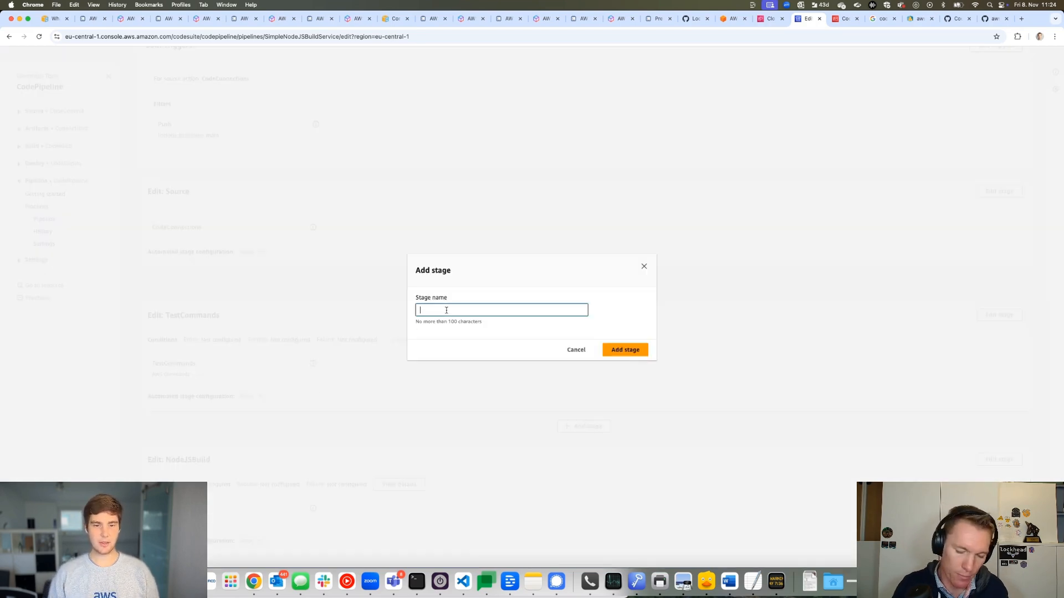
text(OtherActions)
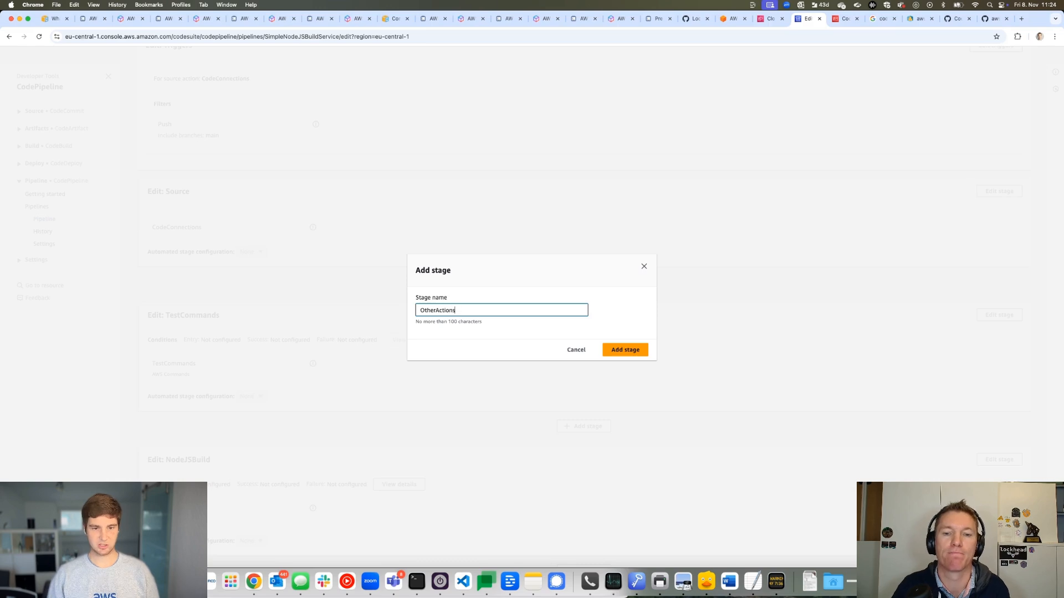
click(621, 350)
scroll(232, 457, down, 3)
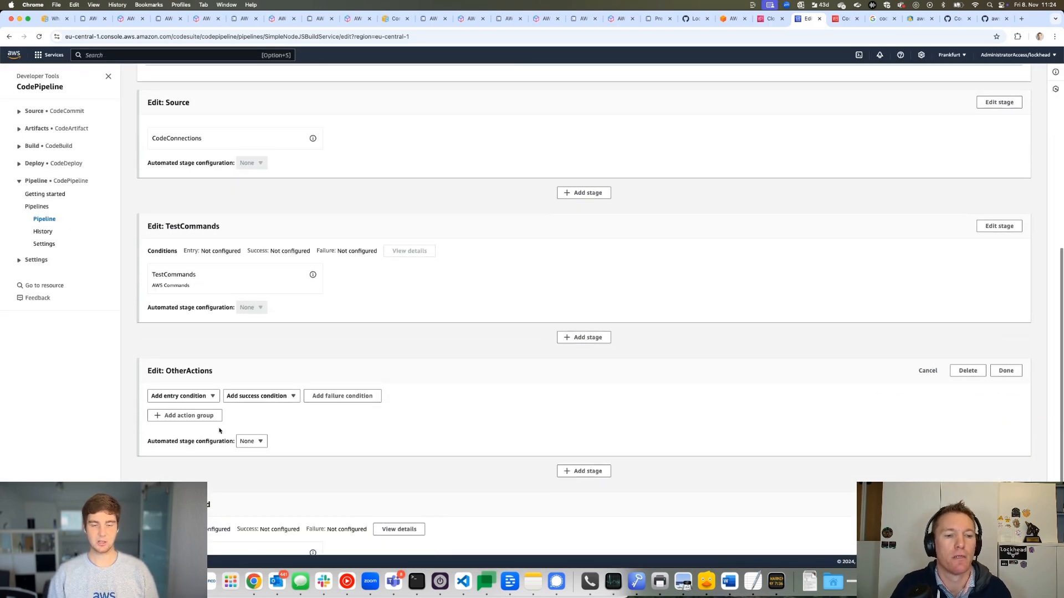
Start an action group in the OtherActions stage, browse the available action providers and dismiss the action form
click(204, 417)
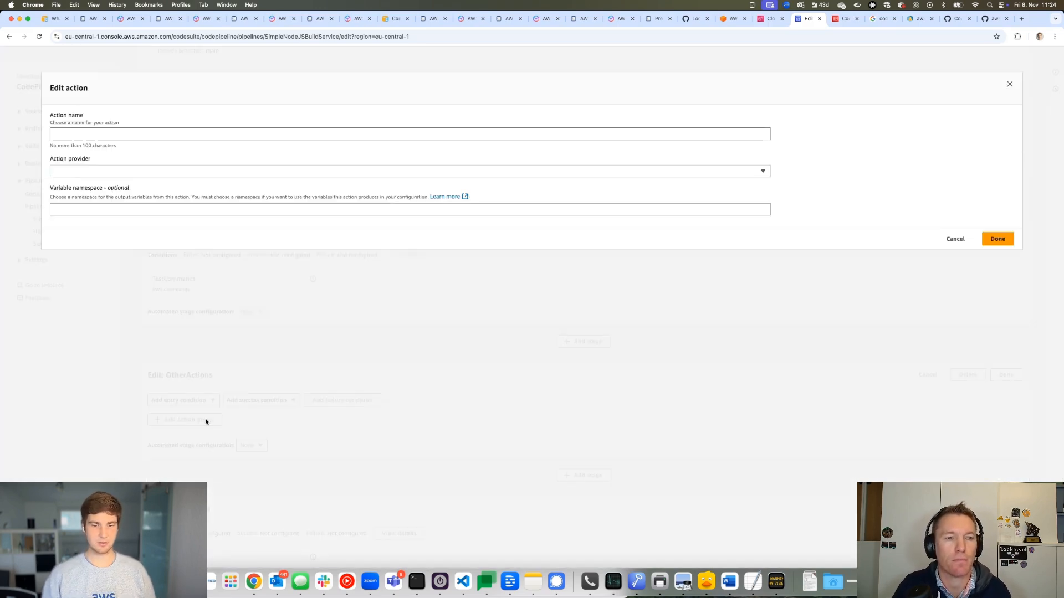
click(120, 169)
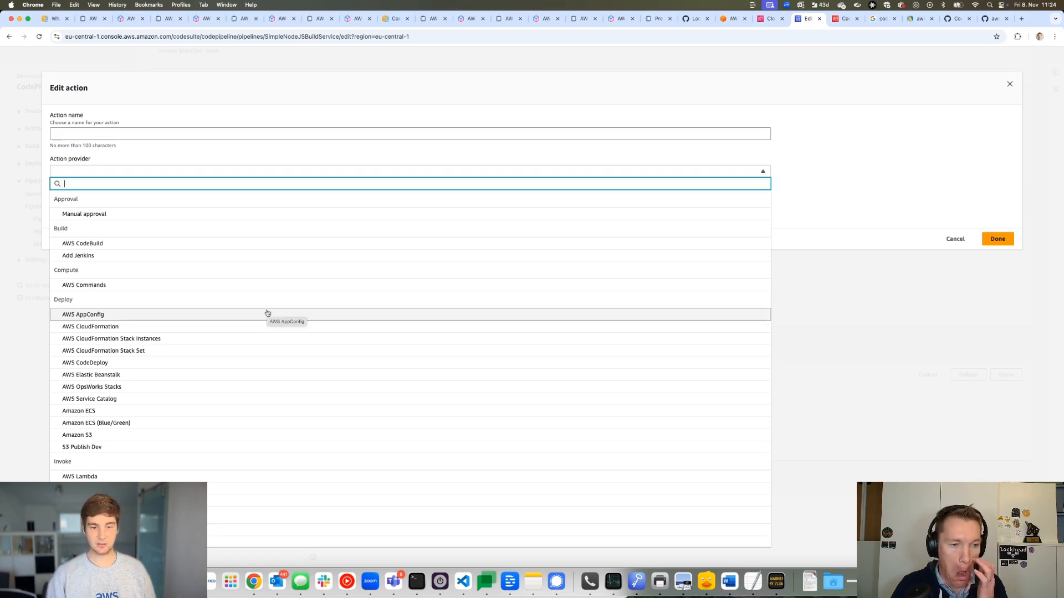
scroll(268, 314, down, 3)
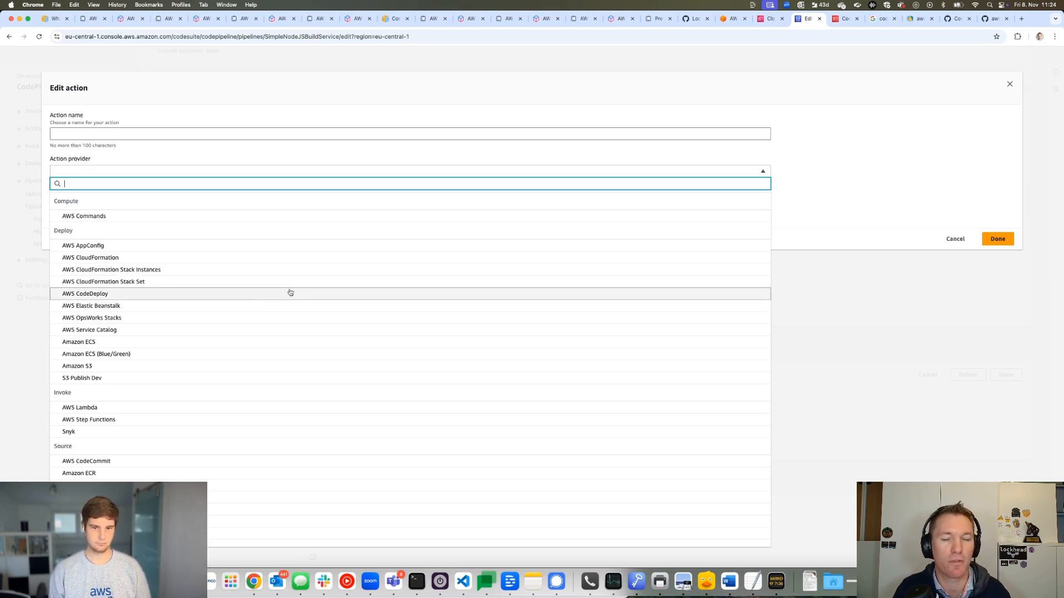
click(868, 323)
click(877, 315)
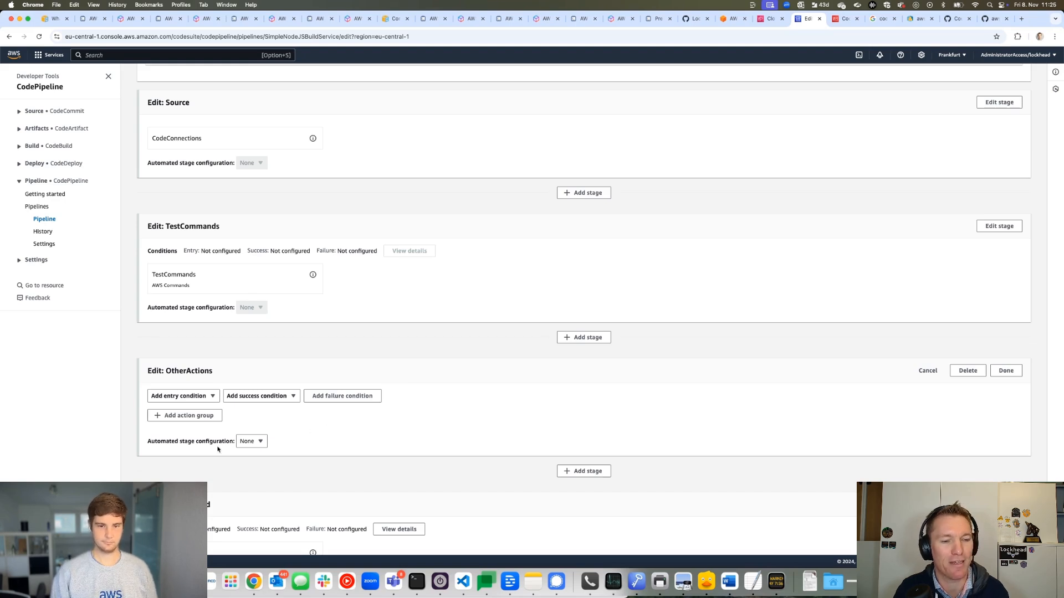
Review the Invoke and Source action providers for an OtherActions action, and consult the AWS announcement of the general purpose compute action
click(206, 416)
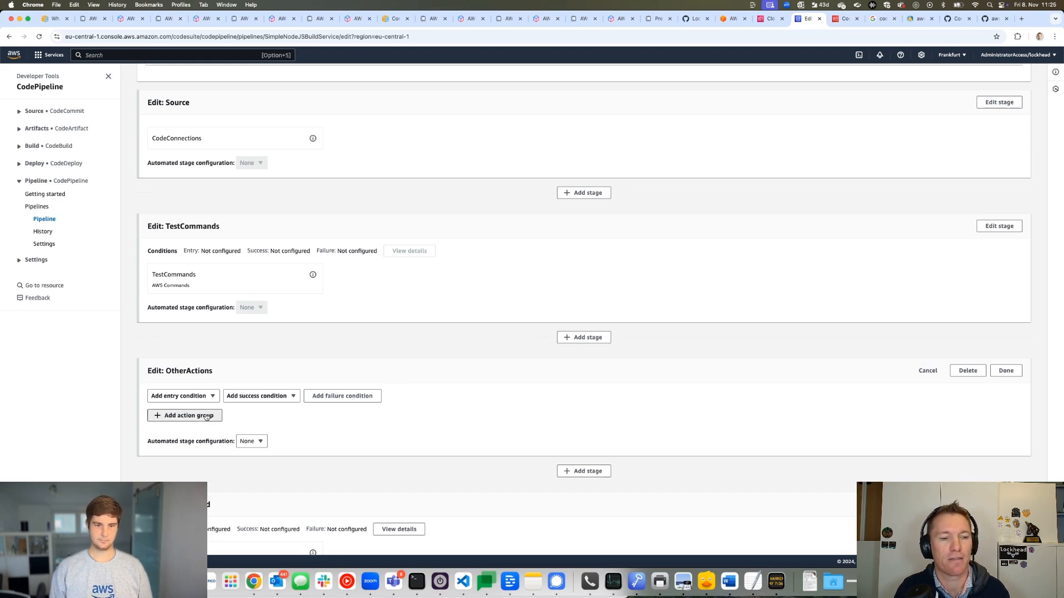
click(256, 177)
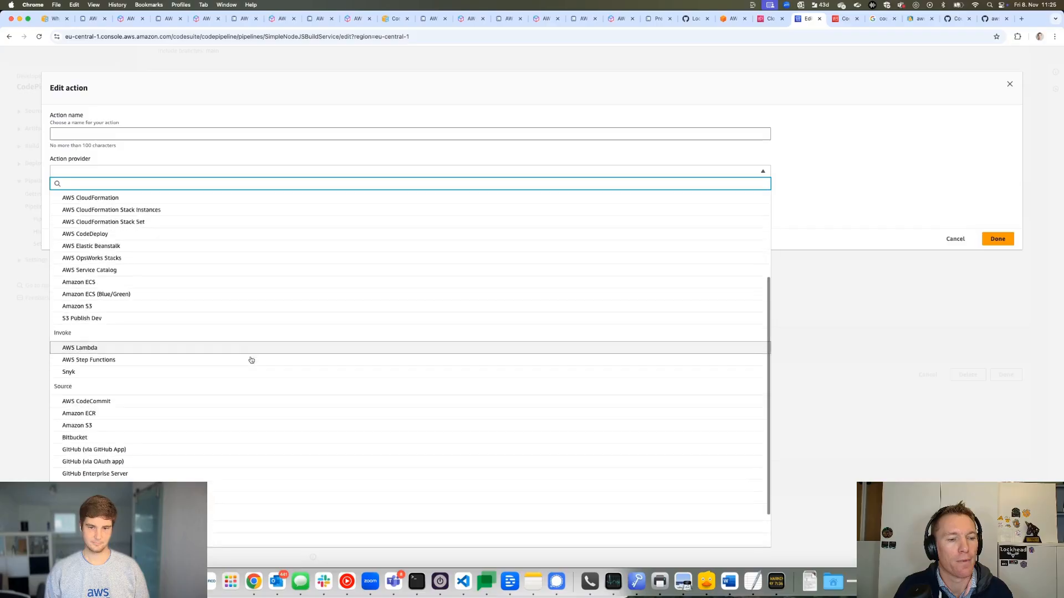
scroll(251, 360, down, 3)
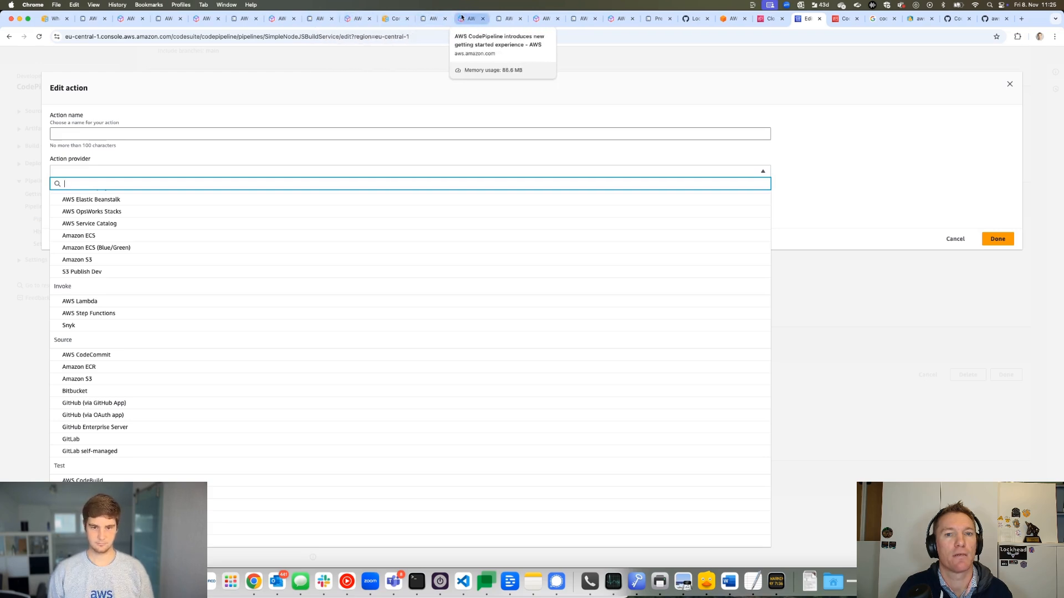
click(346, 20)
drag(810, 322, 241, 275)
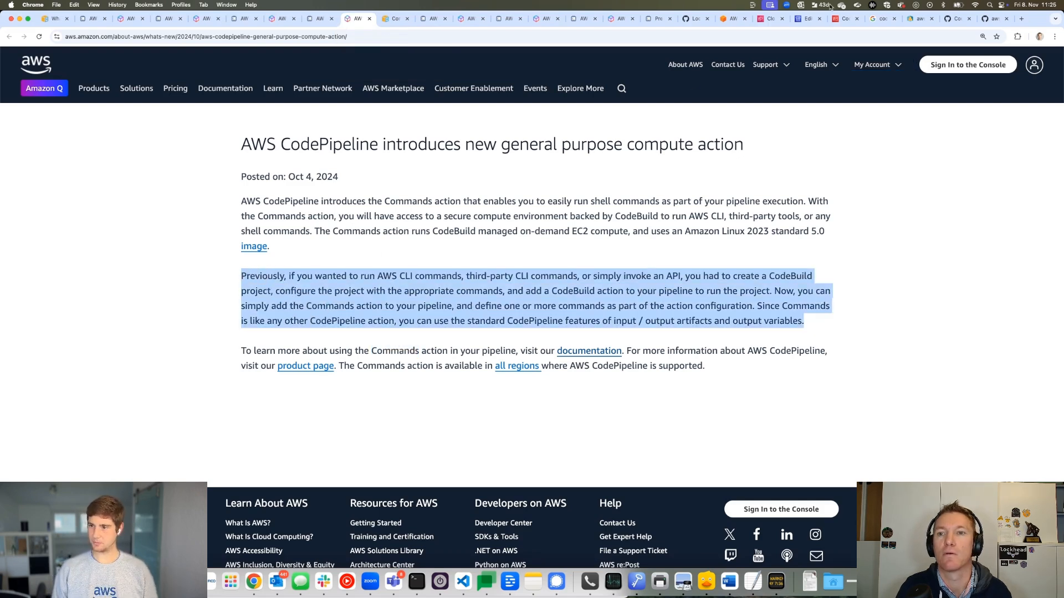
Switch to CloudFormation and open the template of the CodePipelineStarterTemplate-CIBuildNodeJS stack
click(770, 18)
click(172, 78)
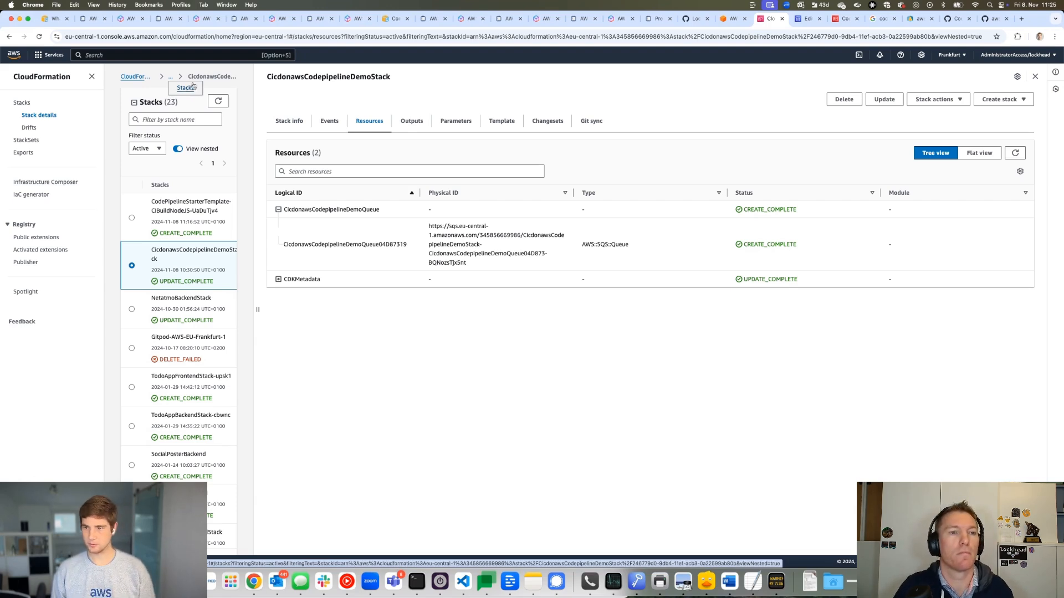
click(184, 89)
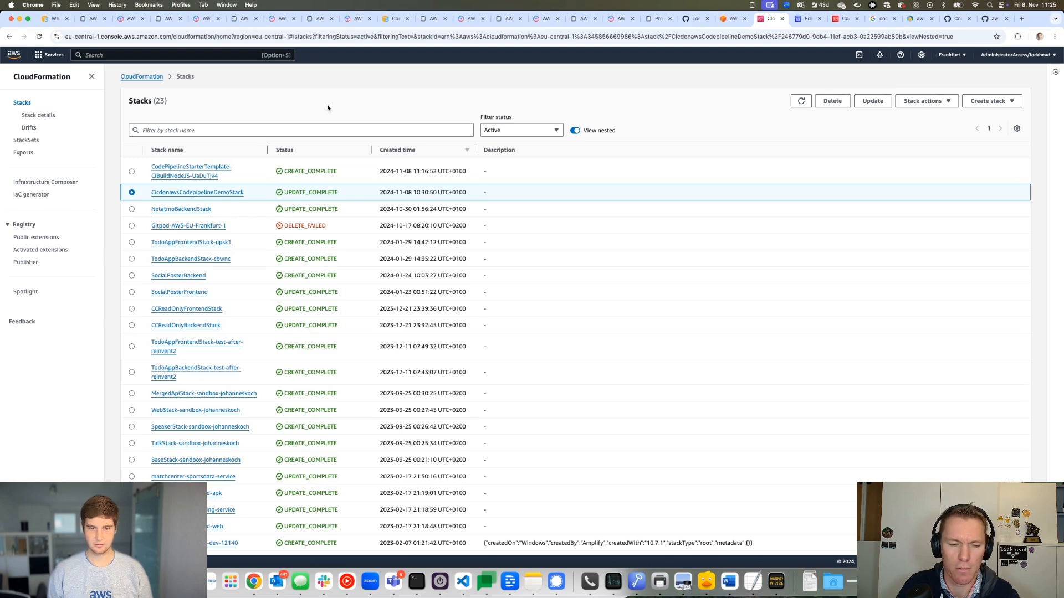
click(195, 175)
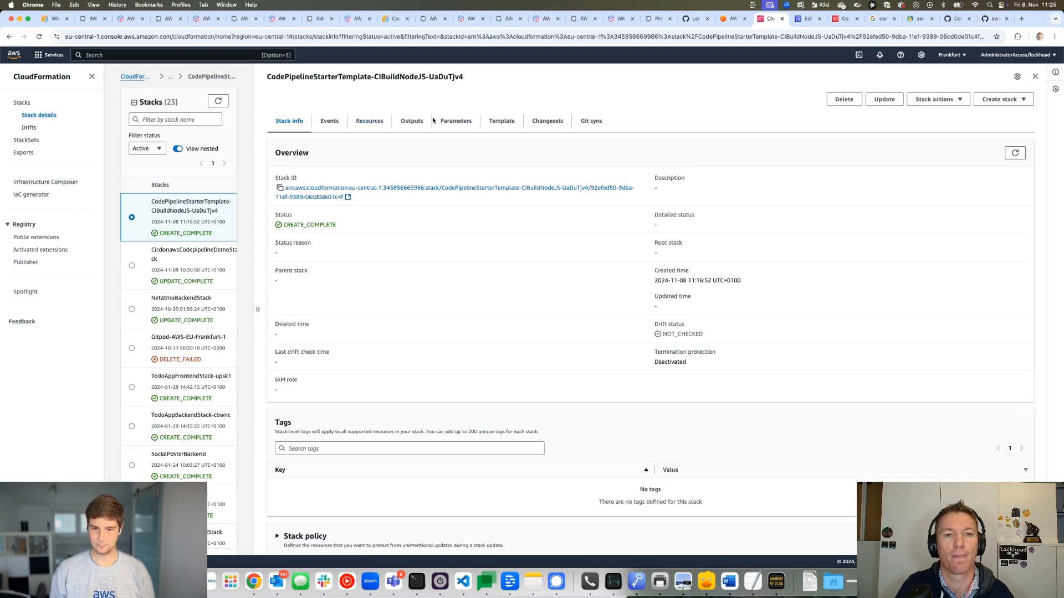
click(492, 121)
Read through the stack template's parameters, CodeBuild and CodePipeline roles, default policies and pipeline stage definitions
scroll(542, 281, down, 5)
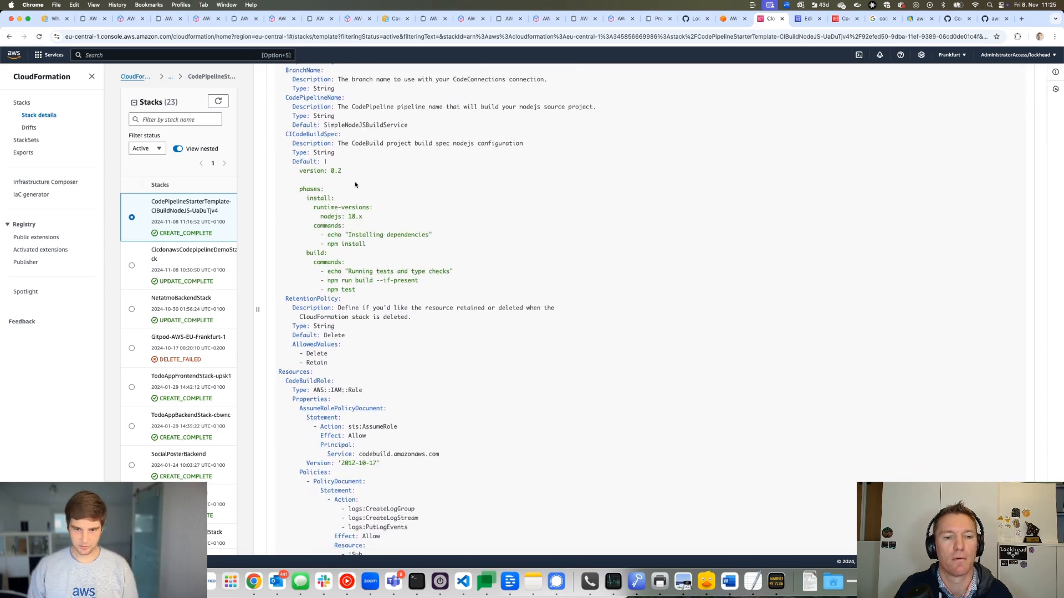
scroll(383, 237, up, 3)
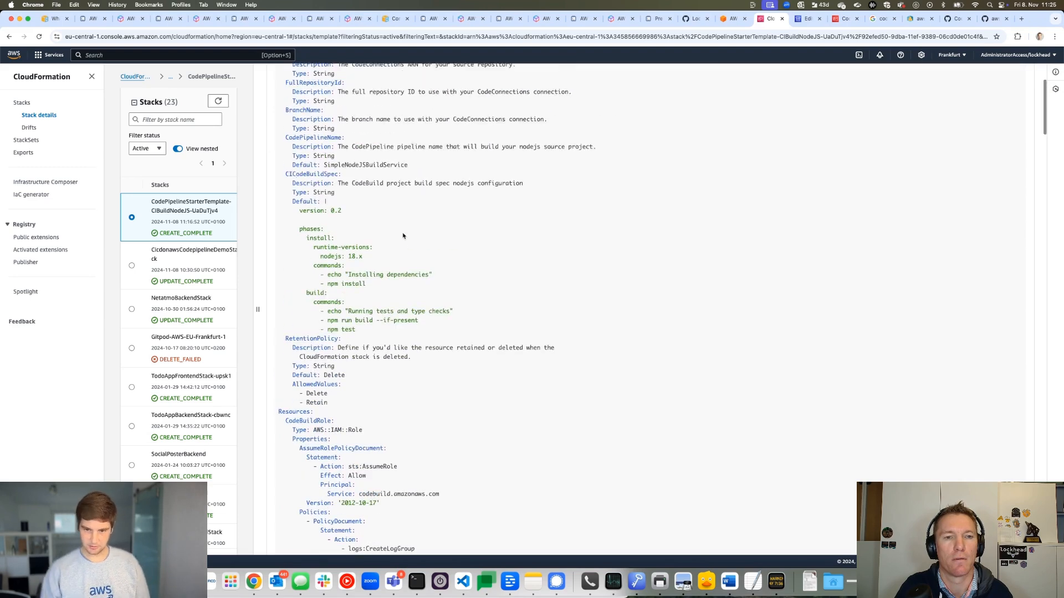
scroll(402, 238, down, 15)
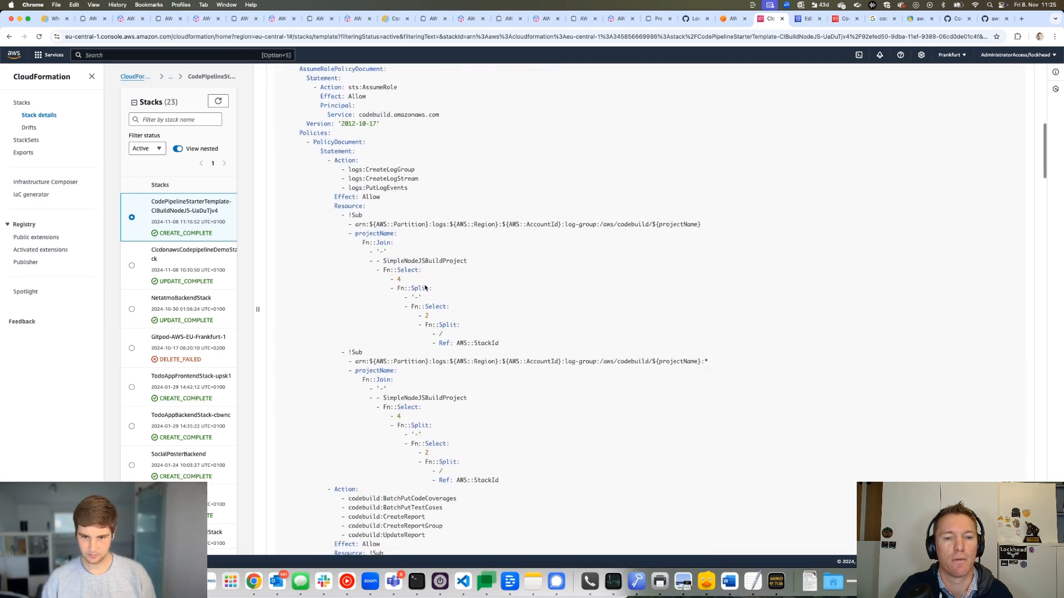
scroll(425, 287, down, 4)
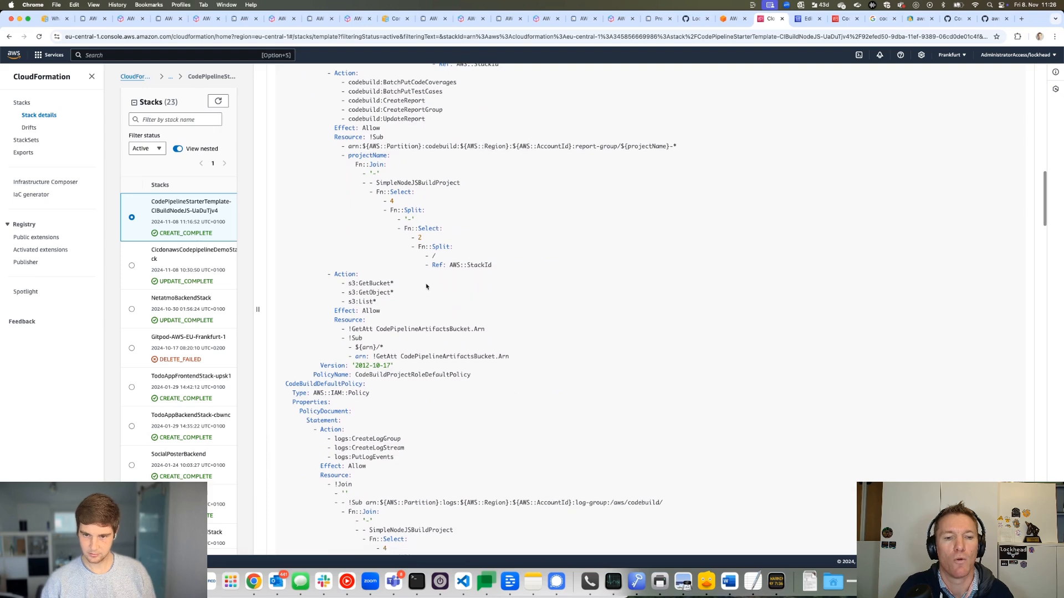
scroll(426, 287, down, 15)
scroll(431, 286, down, 15)
scroll(437, 284, down, 14)
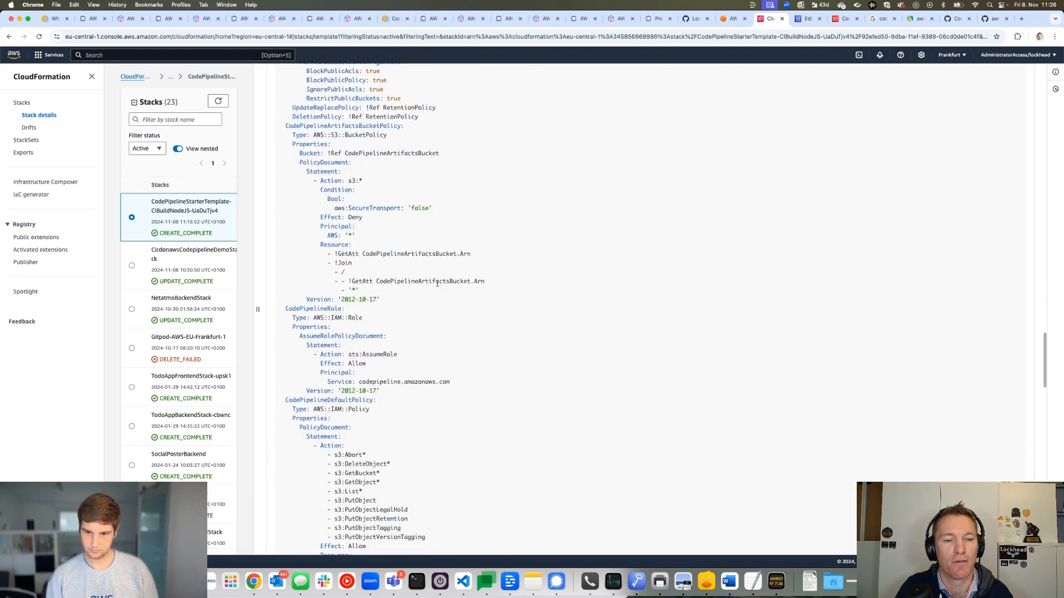
scroll(438, 285, down, 12)
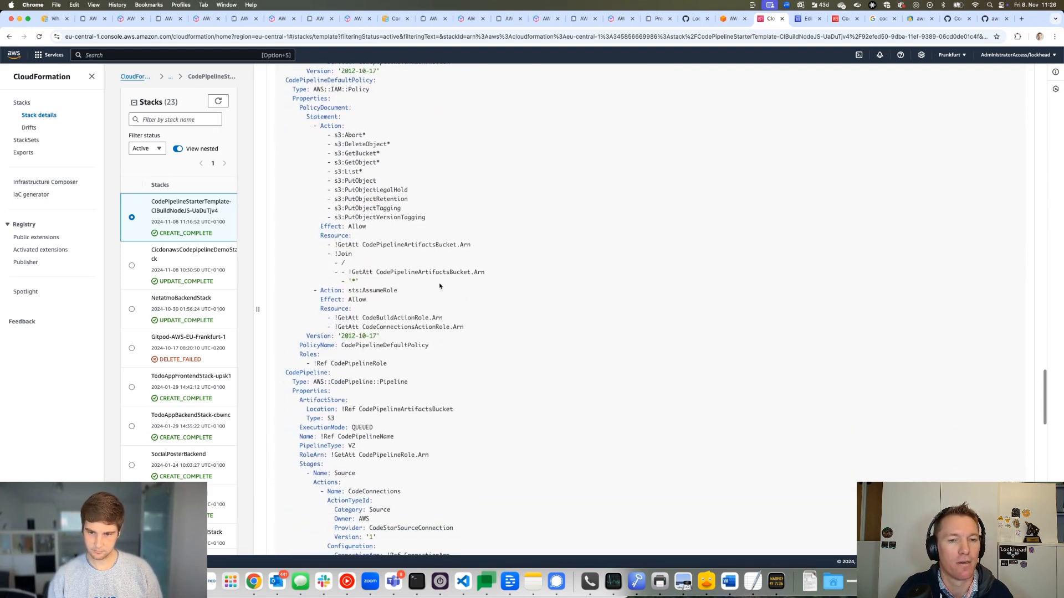
scroll(439, 286, down, 13)
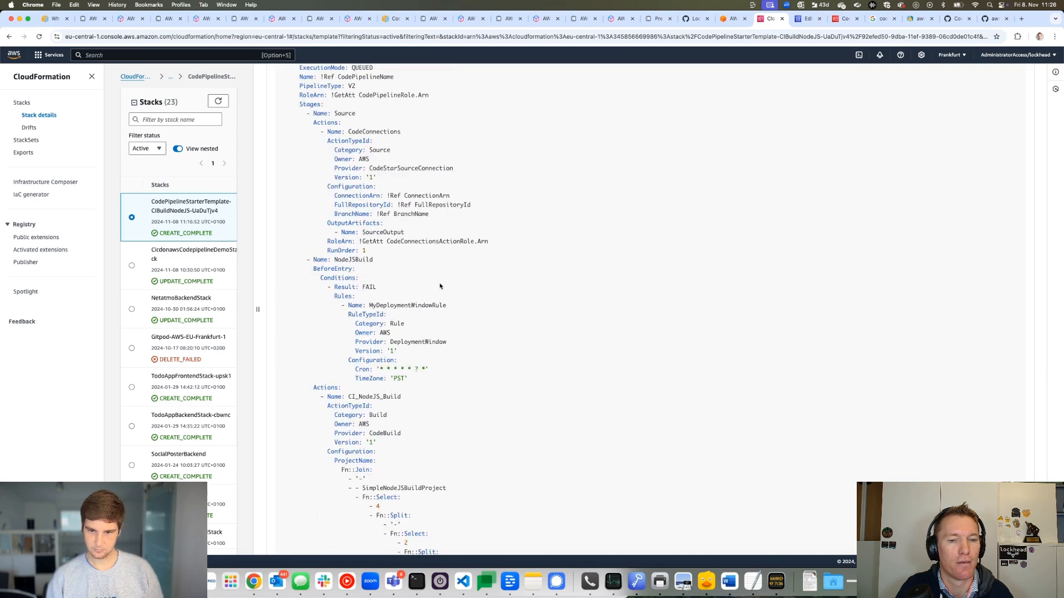
Recheck the template's pipeline stages and start drift detection on the CodePipelineStarterTemplate-CIBuildNodeJS stack
scroll(440, 286, up, 6)
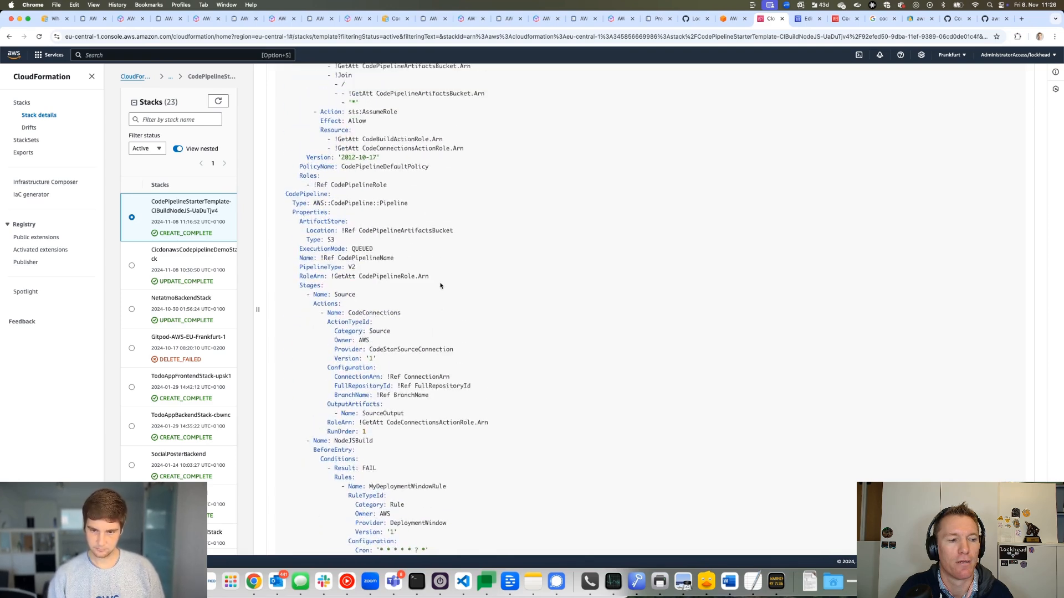
scroll(441, 285, down, 5)
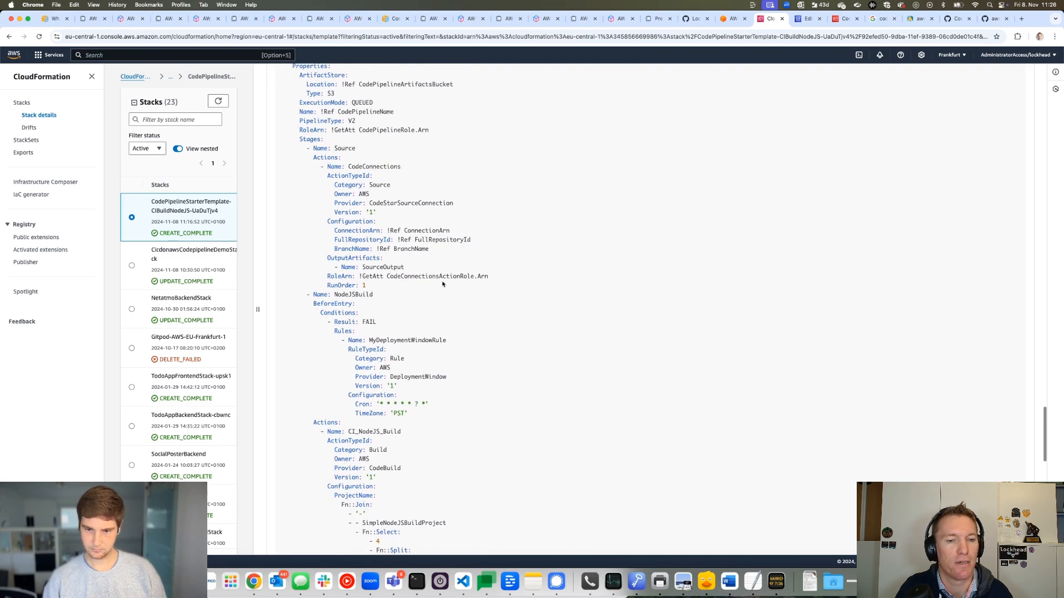
scroll(476, 275, up, 20)
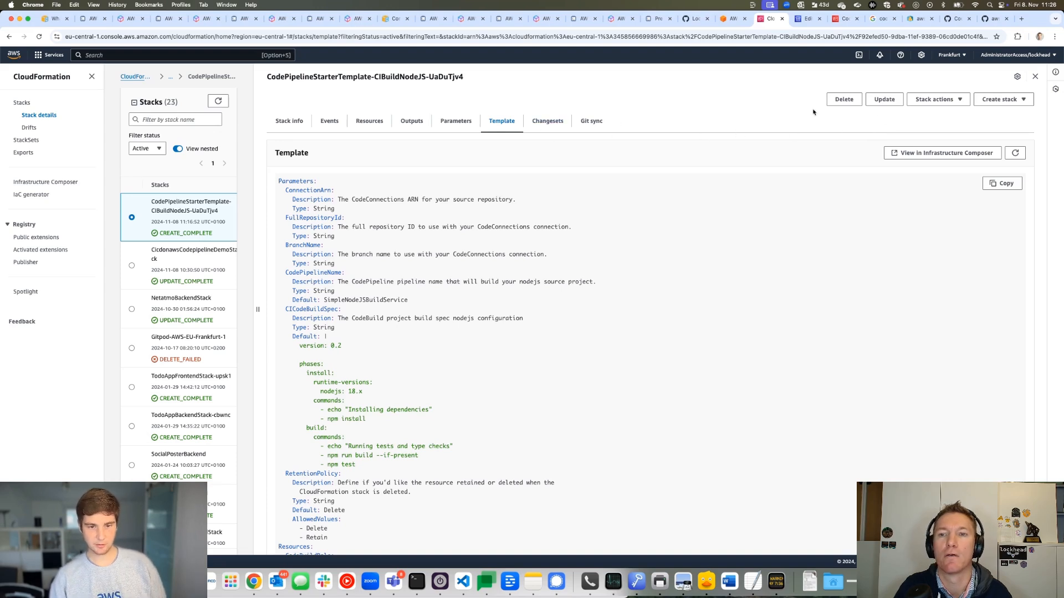
click(948, 101)
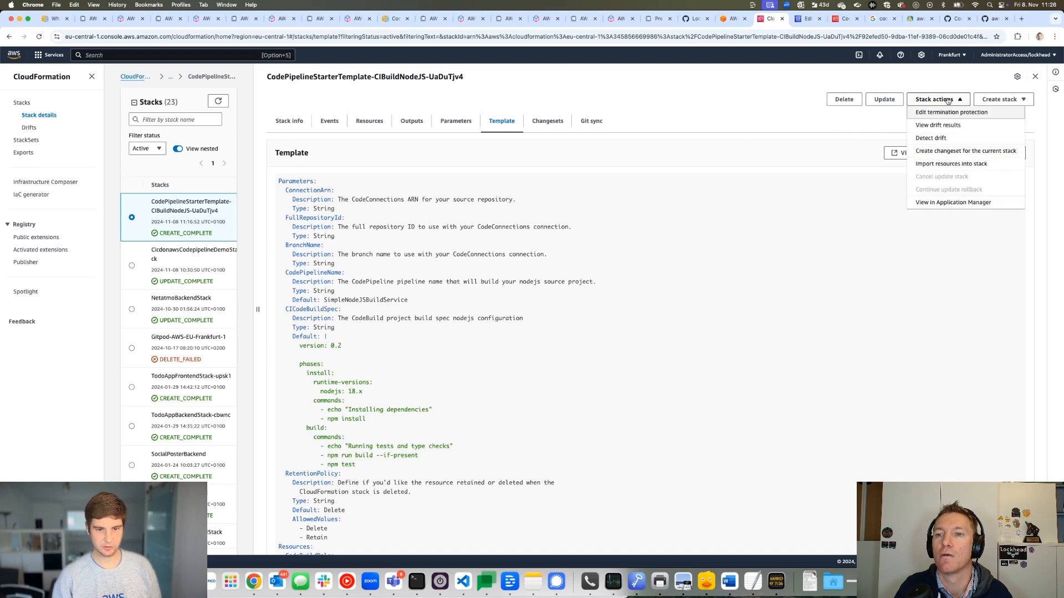
click(941, 140)
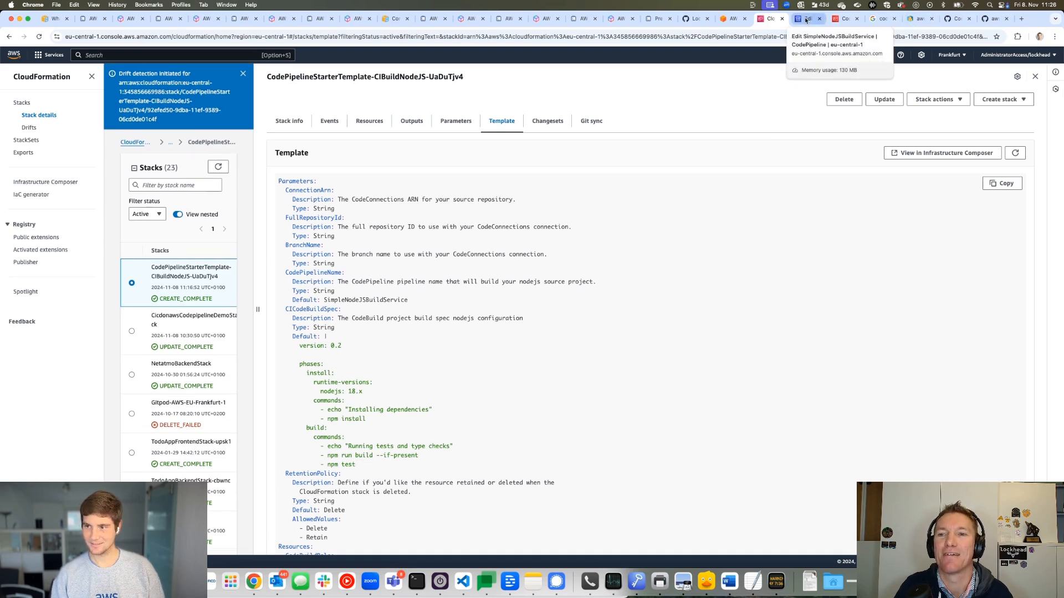
Return to the SimpleNodeJSBuildService pipeline editor, dismiss the empty action form and try to save the pipeline changes
click(806, 20)
click(873, 186)
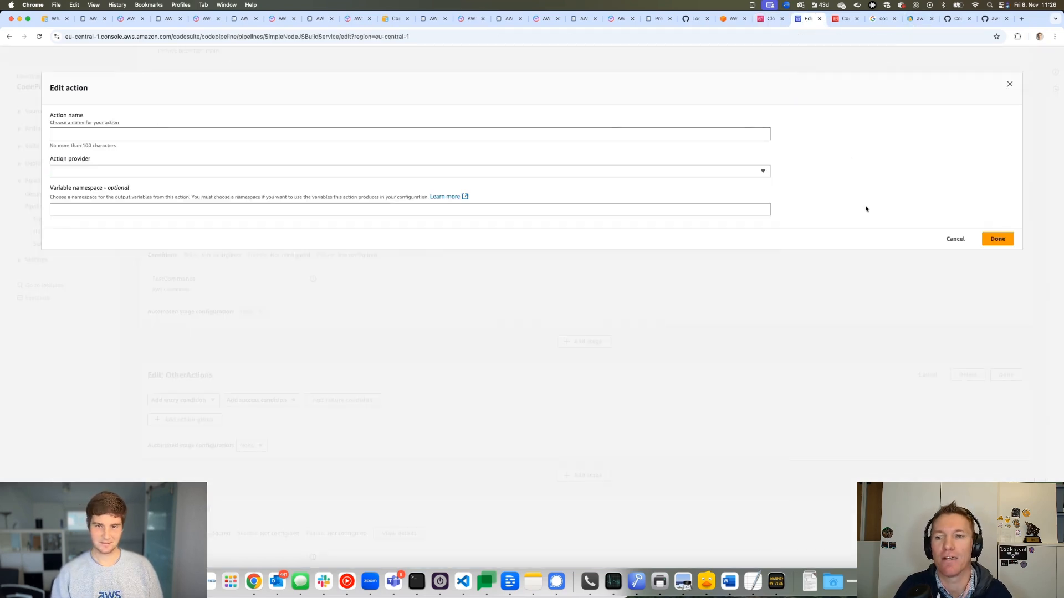
click(950, 239)
scroll(732, 205, up, 5)
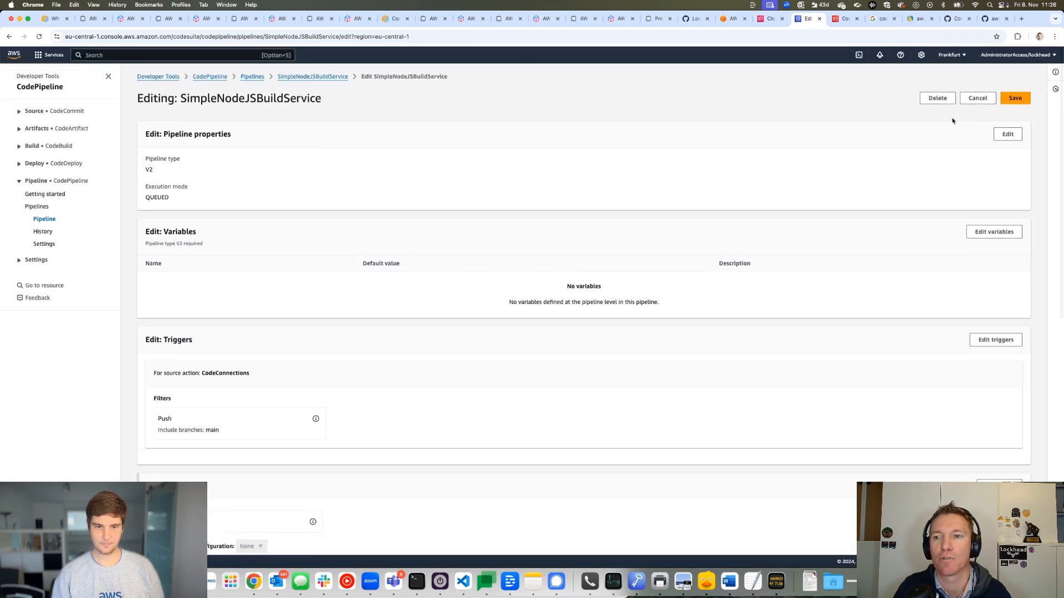
click(1020, 99)
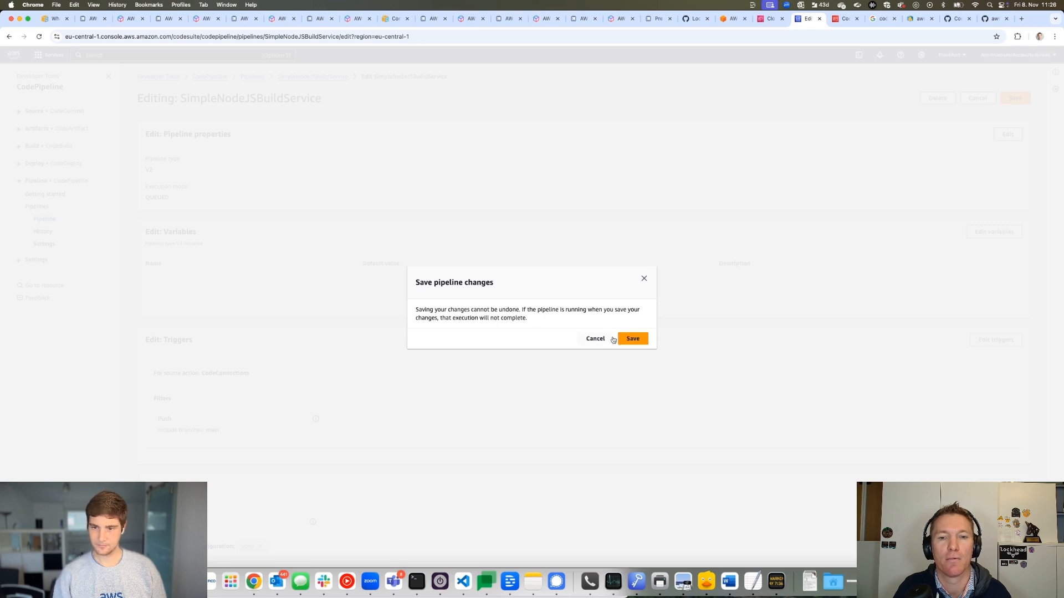
click(631, 339)
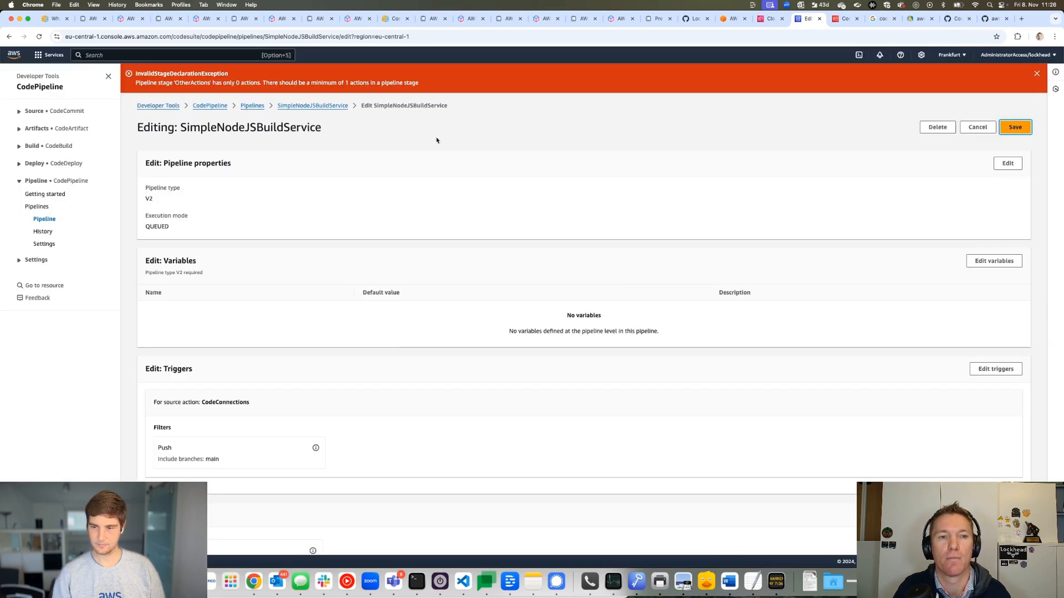
Delete the OtherActions stage from the SimpleNodeJSBuildService pipeline and save the pipeline changes
scroll(390, 320, down, 5)
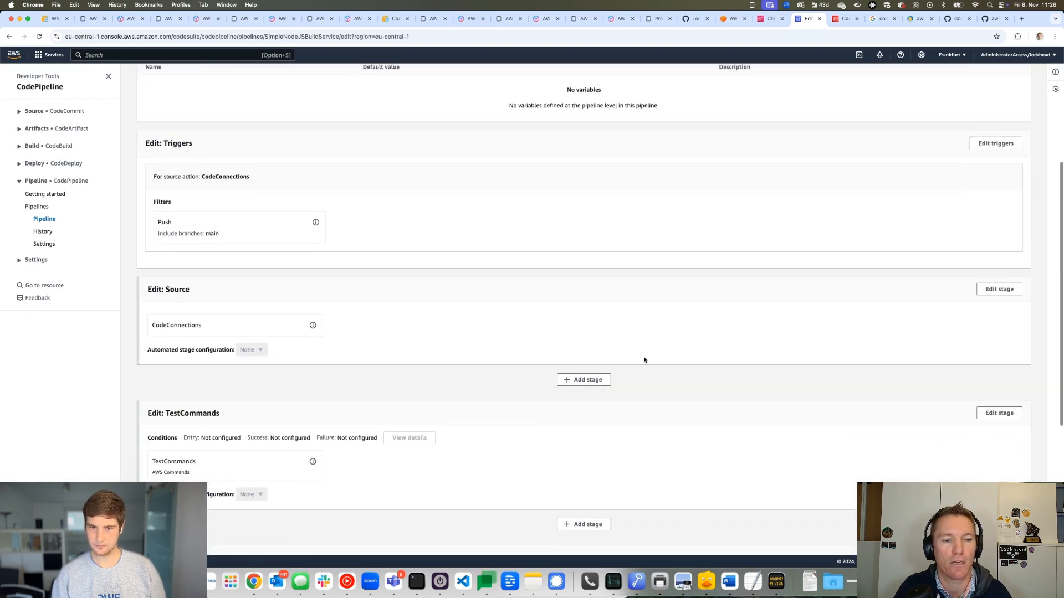
scroll(760, 385, down, 2)
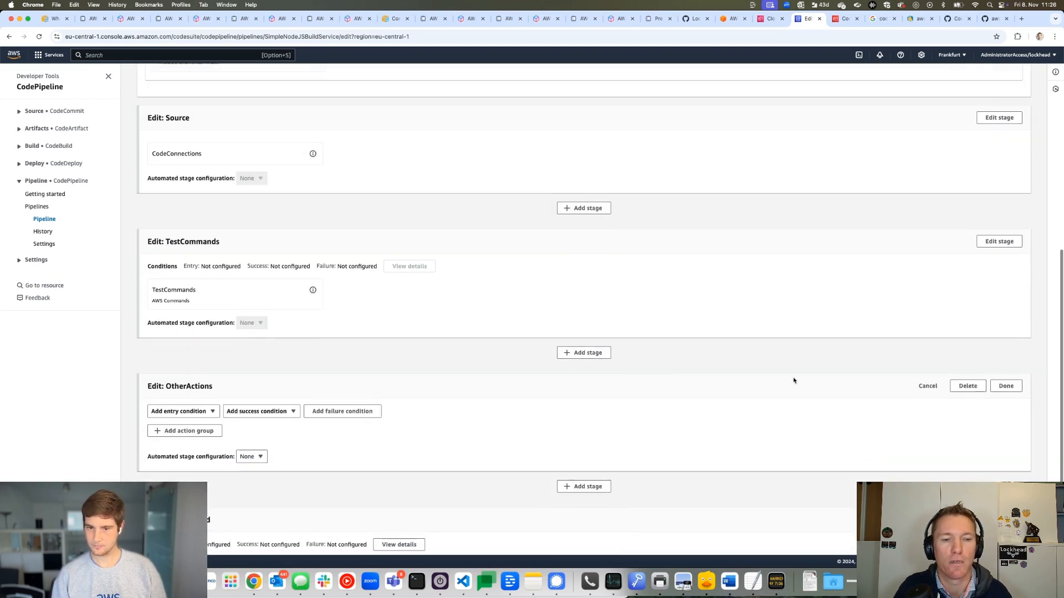
click(964, 386)
click(630, 339)
scroll(957, 211, up, 7)
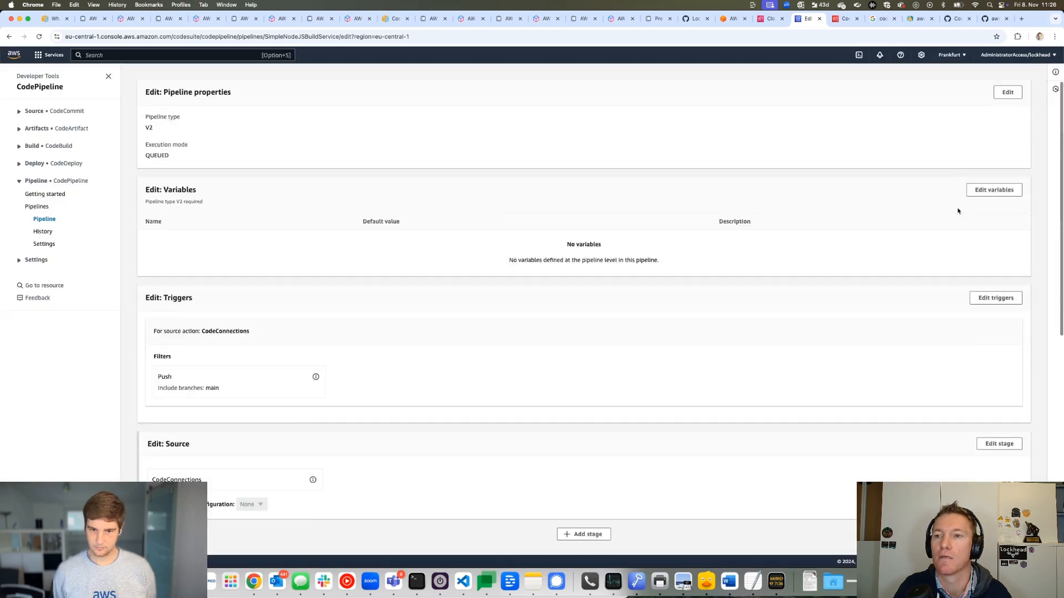
click(1015, 131)
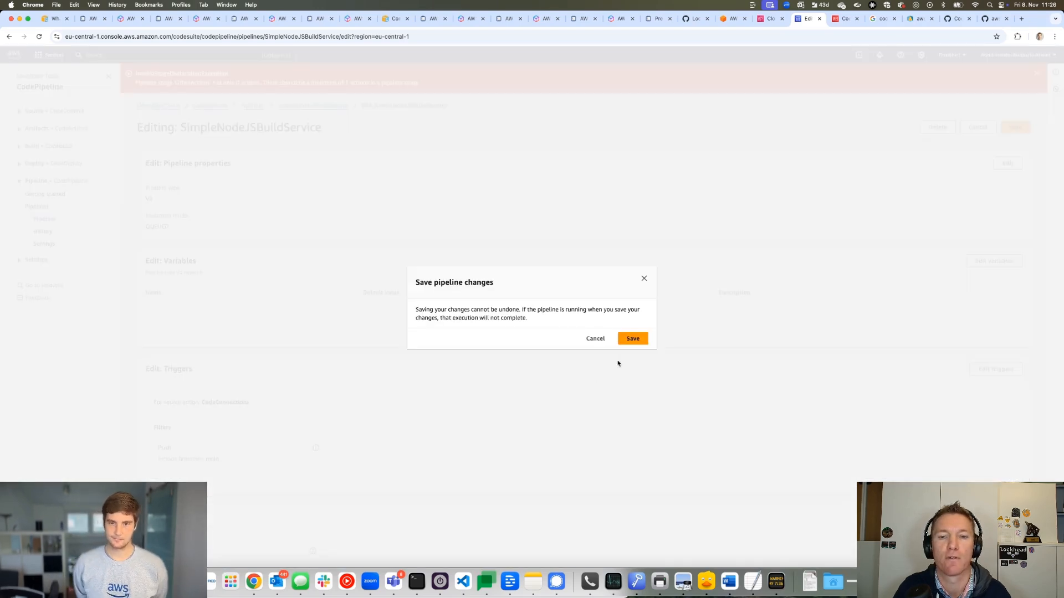
click(634, 339)
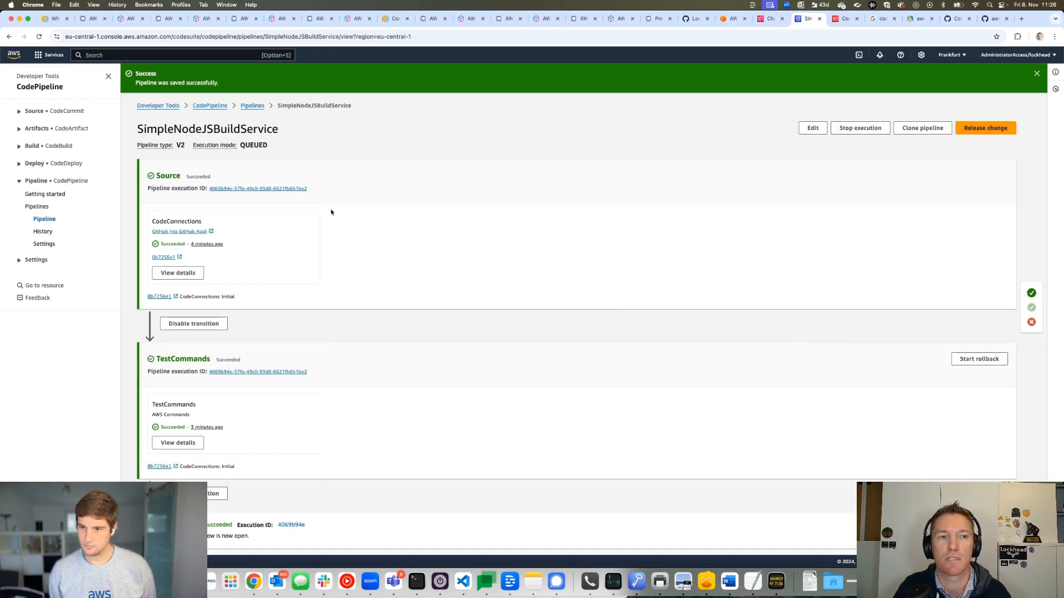
Review the pipeline's general settings, notification rules and pipeline tags, and return to the pipeline view
click(44, 244)
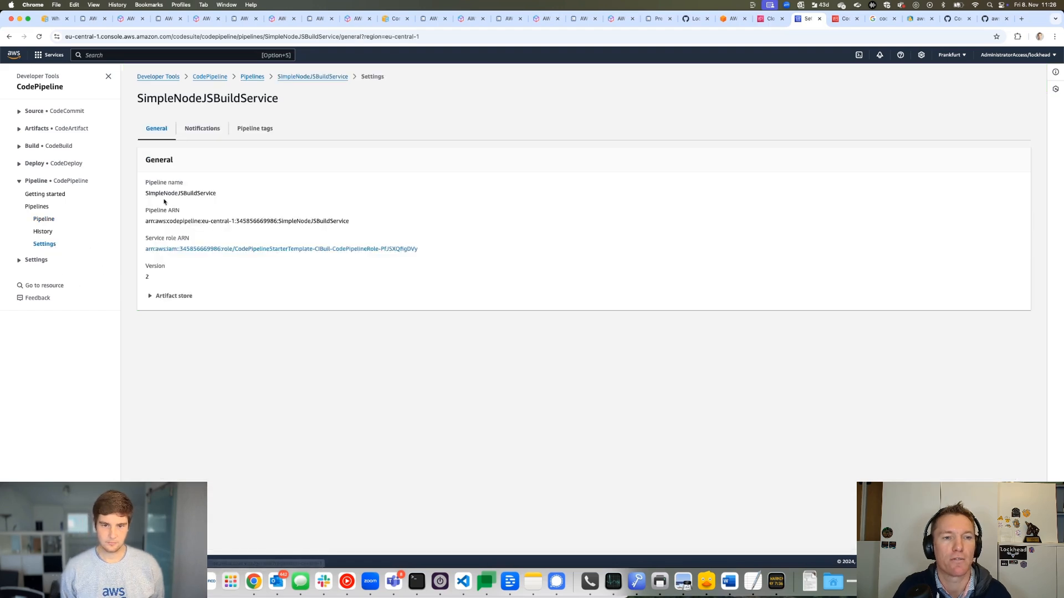
click(200, 133)
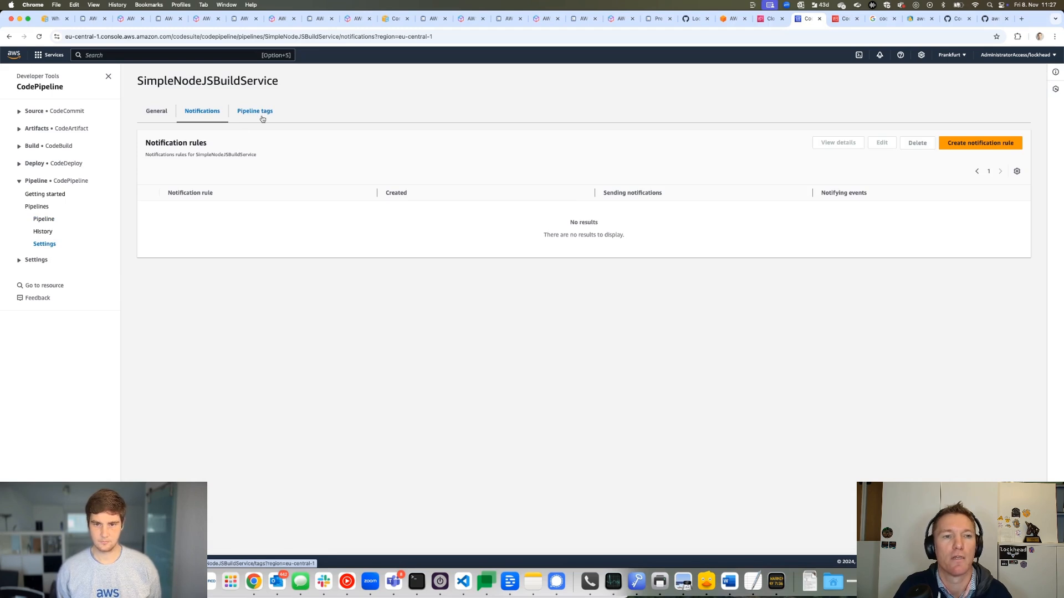
click(263, 119)
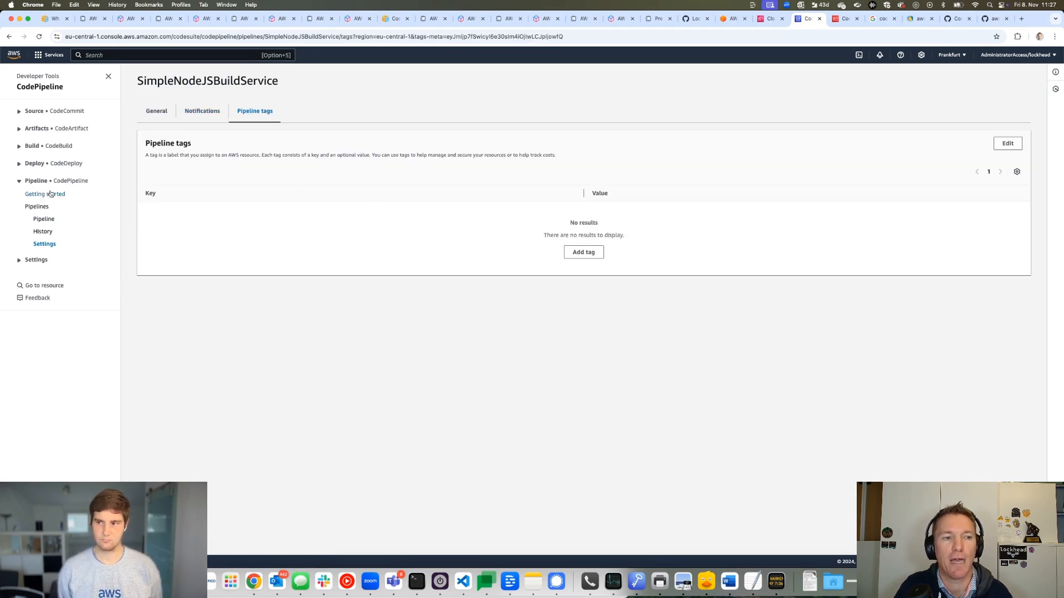
click(51, 220)
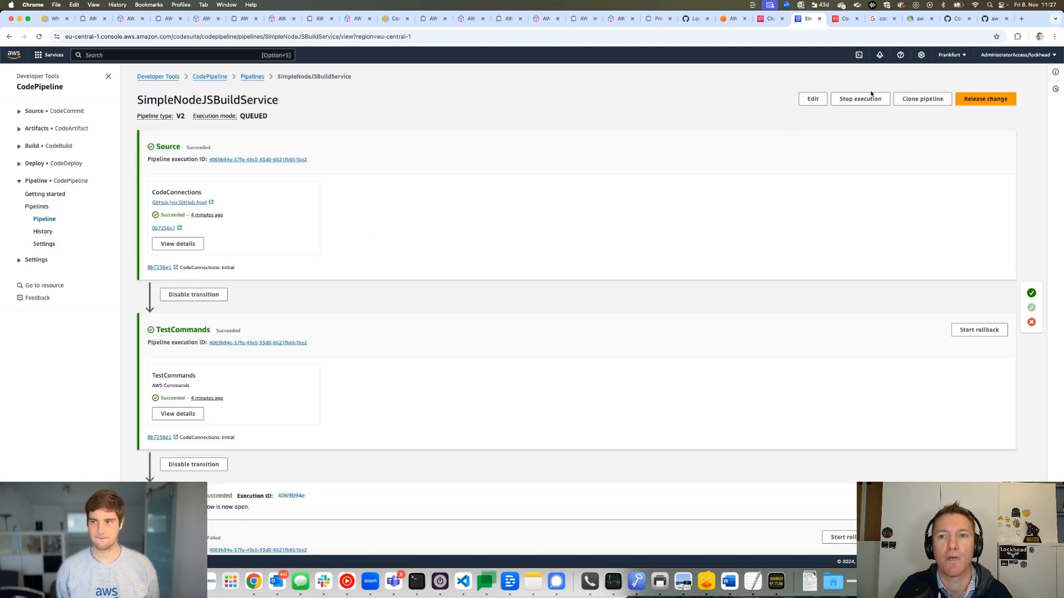
Switch to the CloudFormation stack, view its drift results and open the drift details of the CodePipeline resource
click(766, 20)
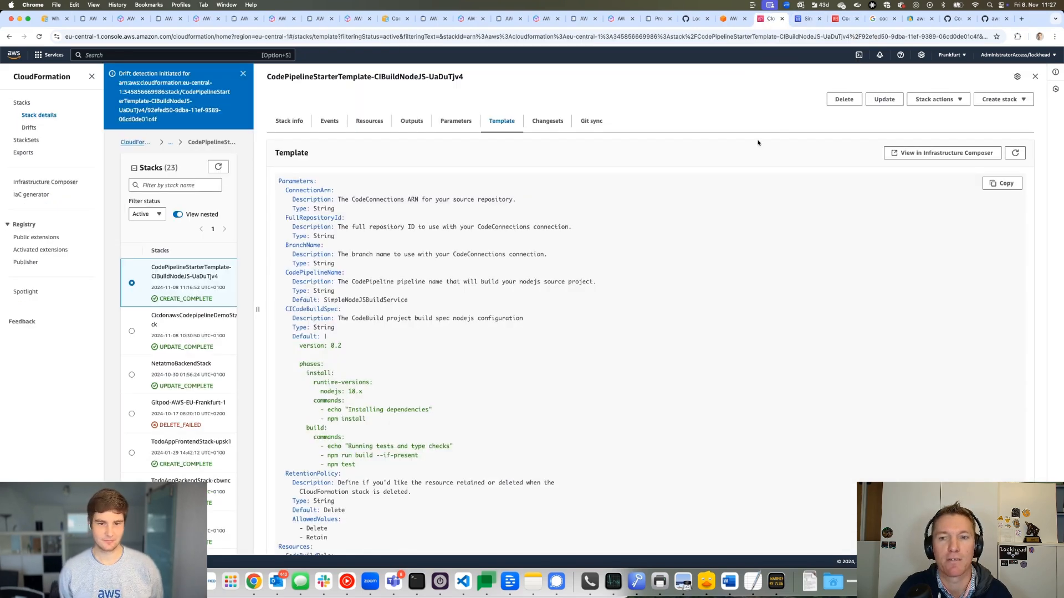
click(936, 100)
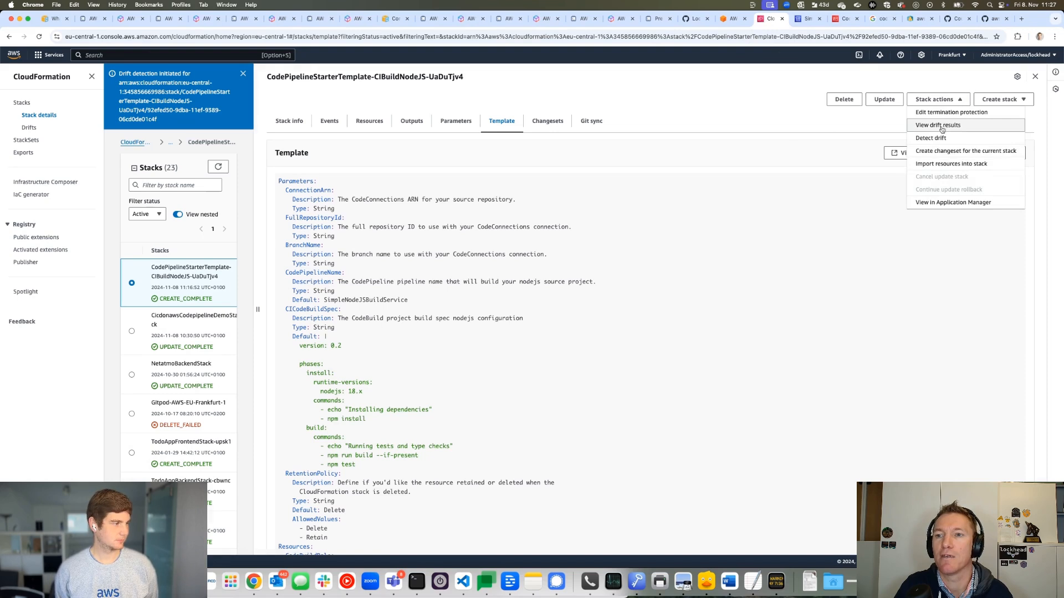
click(923, 133)
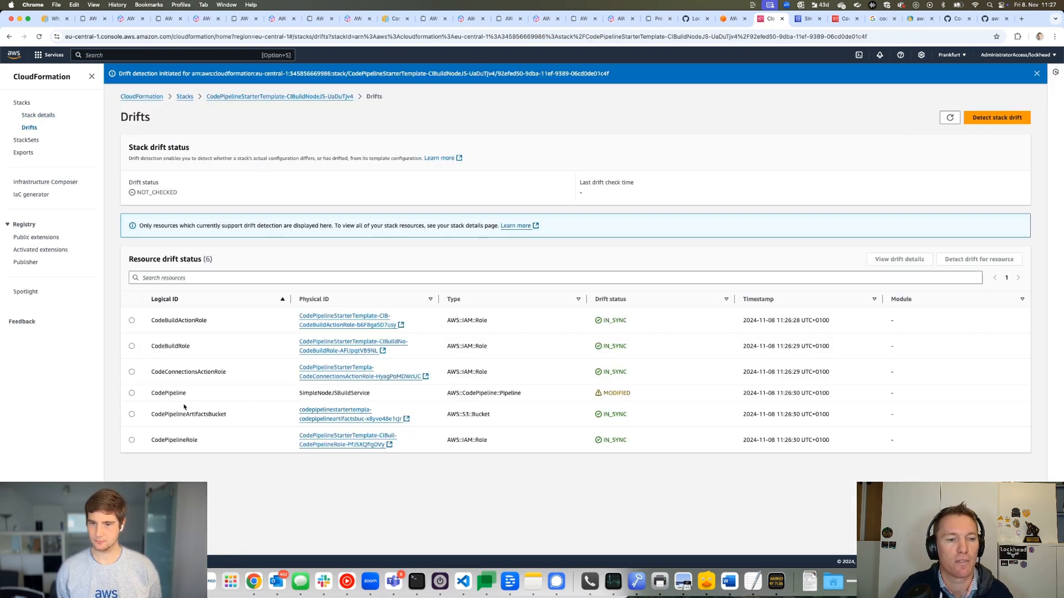
click(131, 393)
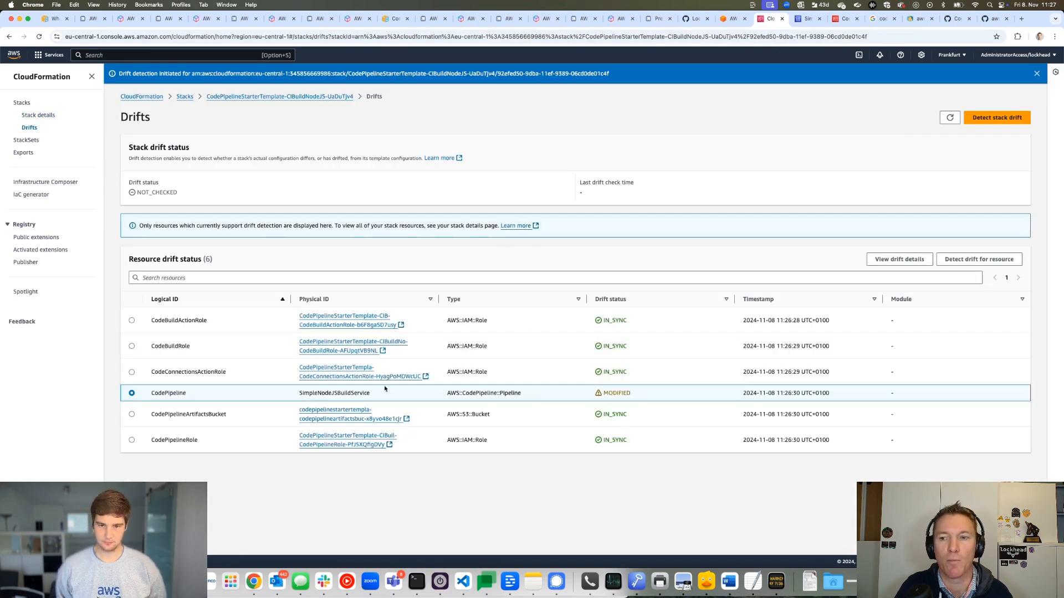
click(904, 260)
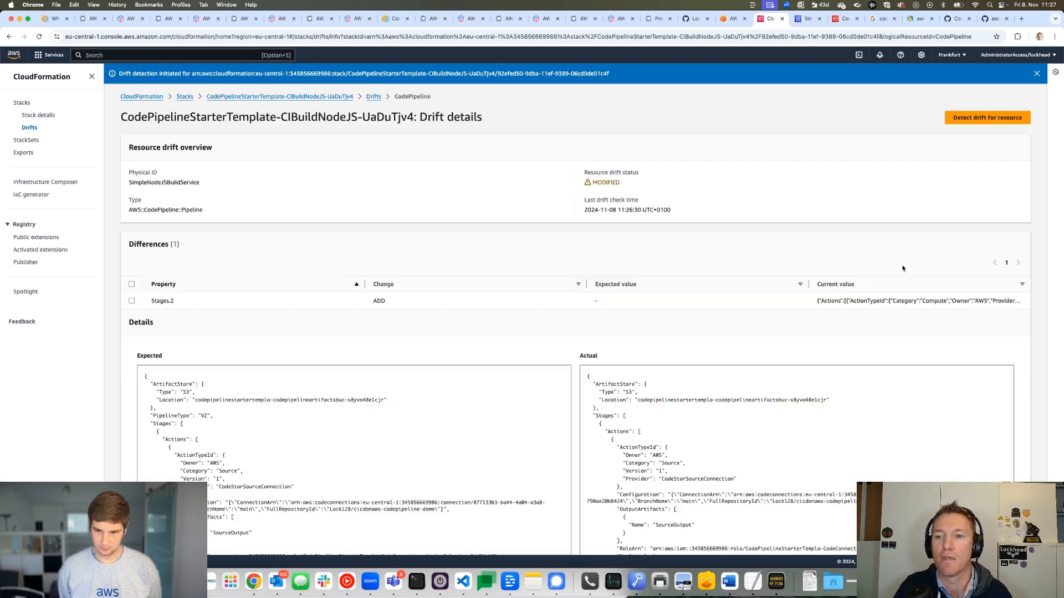
Compare the expected and actual pipeline definitions in the drift details, focusing on the TestCommands stage and its Commands action
scroll(665, 333, down, 10)
scroll(664, 304, down, 4)
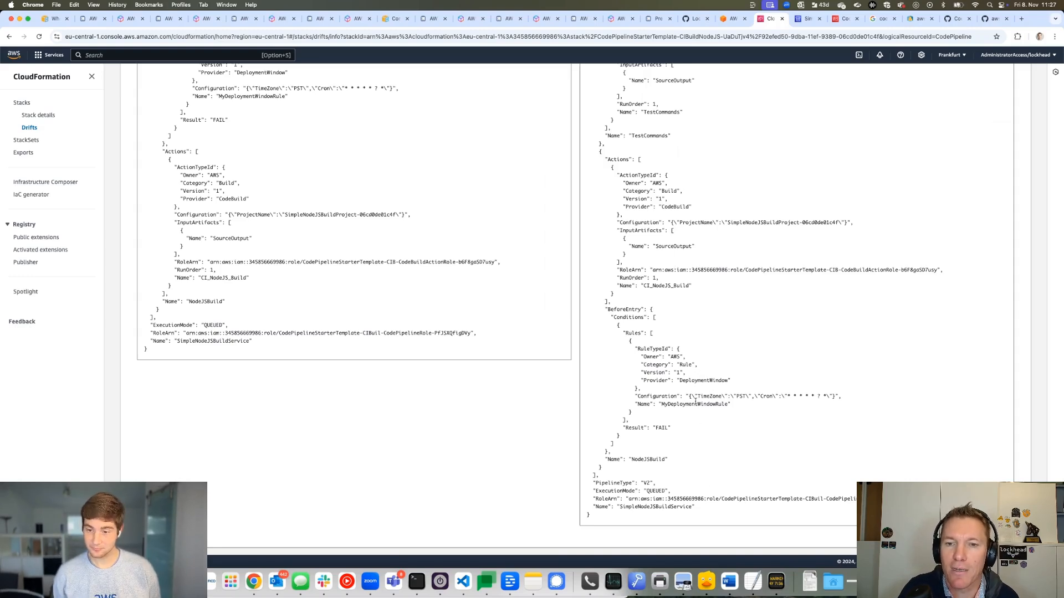
scroll(702, 313, up, 5)
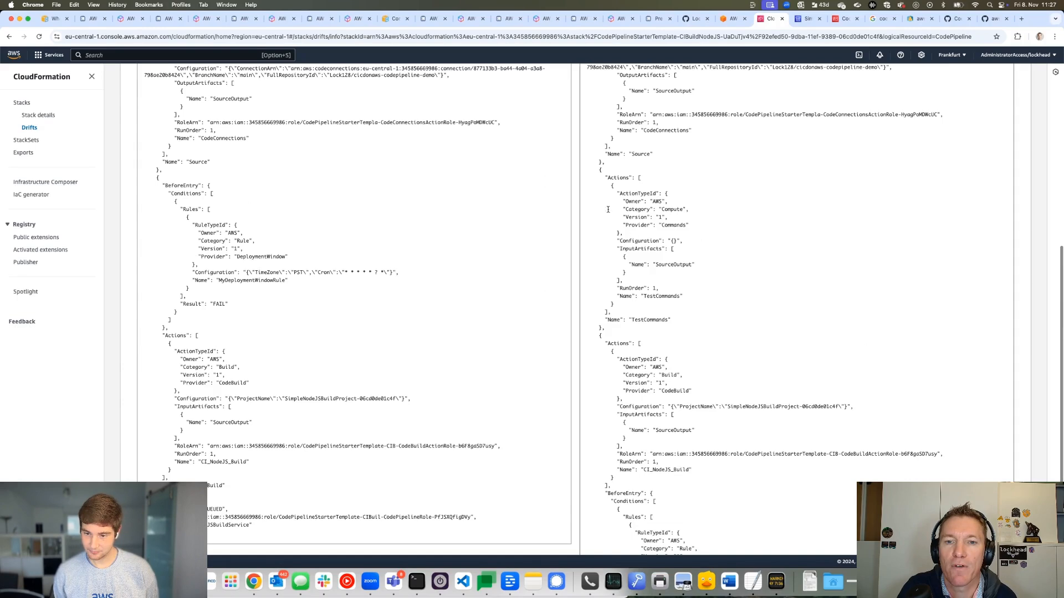
double_click(615, 177)
scroll(629, 190, up, 1)
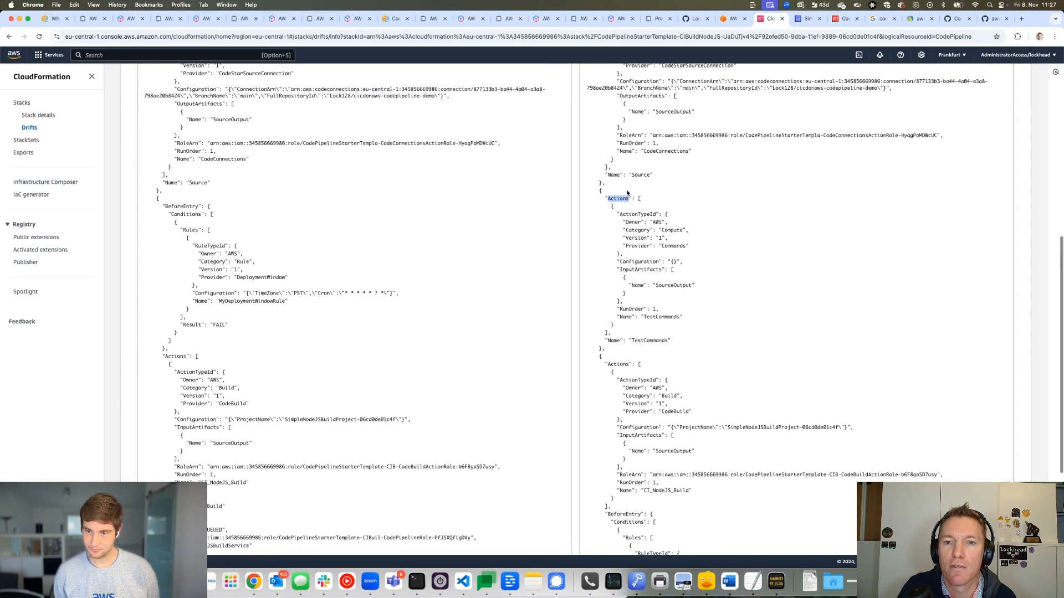
scroll(625, 188, up, 1)
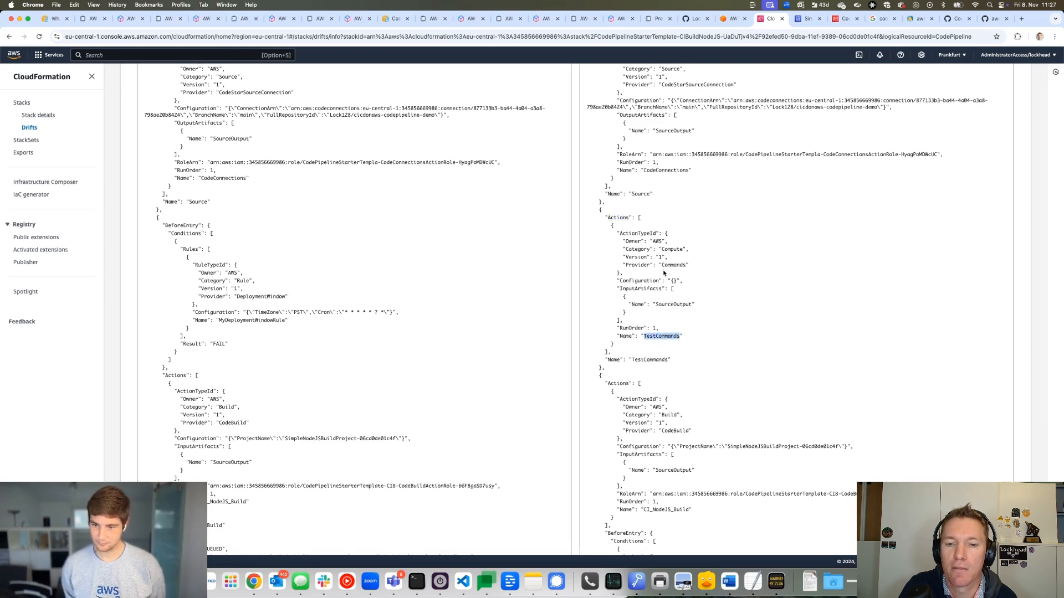
scroll(689, 313, up, 1)
scroll(690, 311, down, 2)
scroll(691, 310, up, 10)
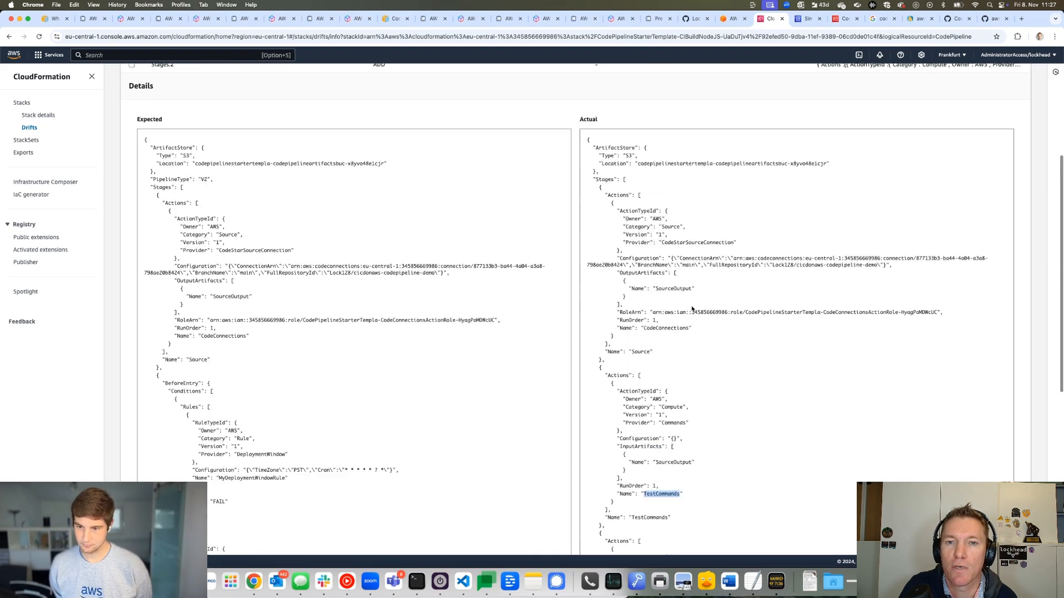
scroll(693, 307, down, 8)
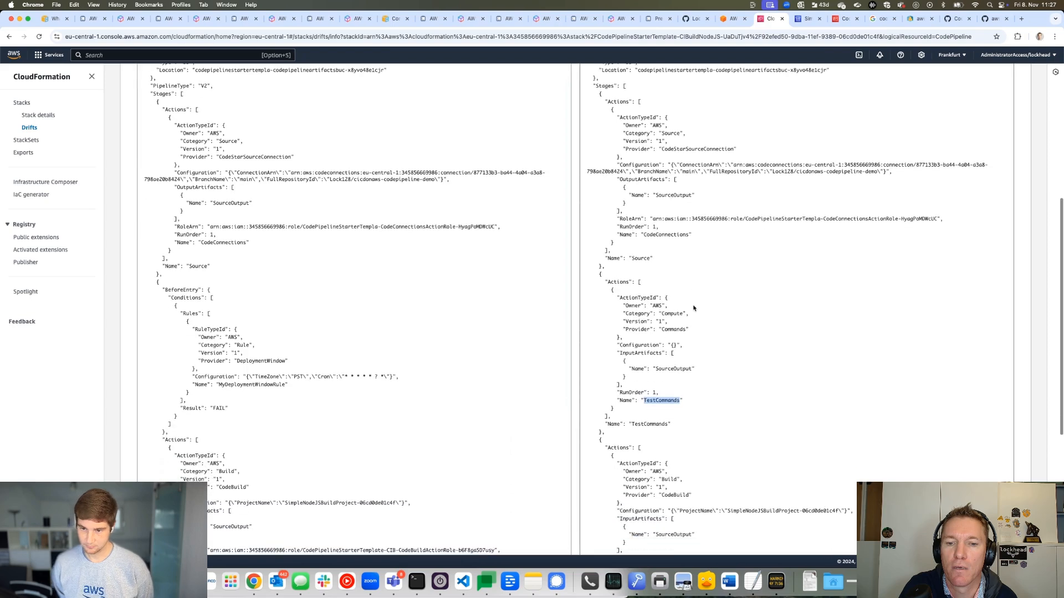
scroll(685, 338, down, 3)
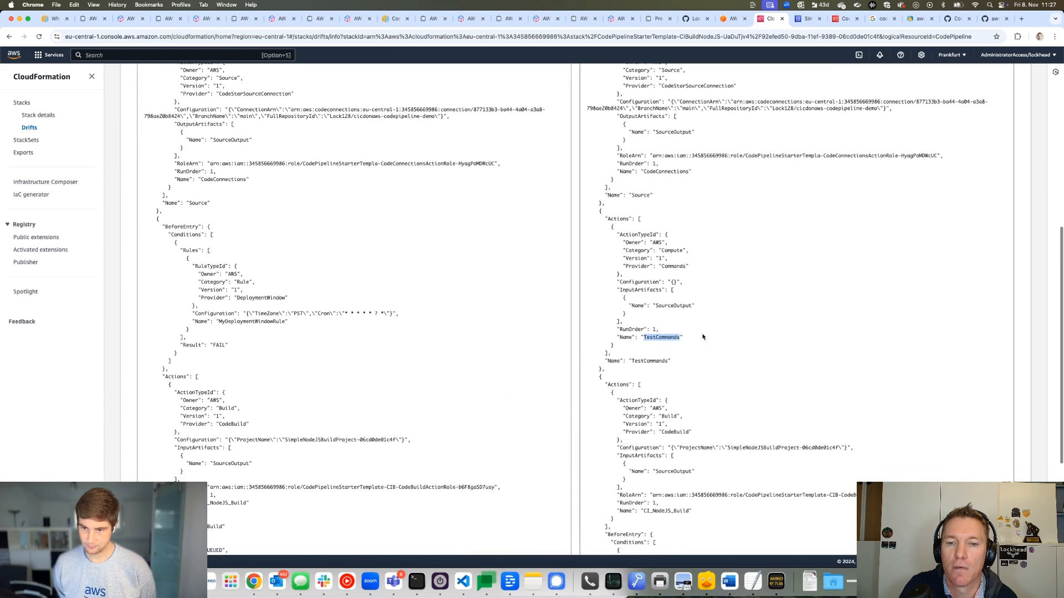
scroll(680, 348, down, 4)
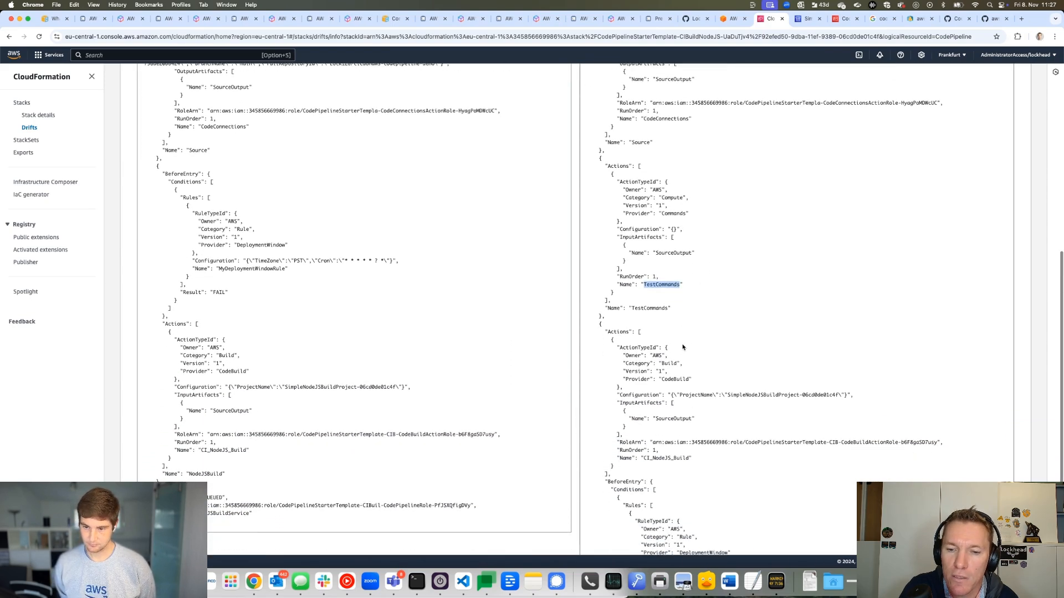
scroll(684, 346, down, 7)
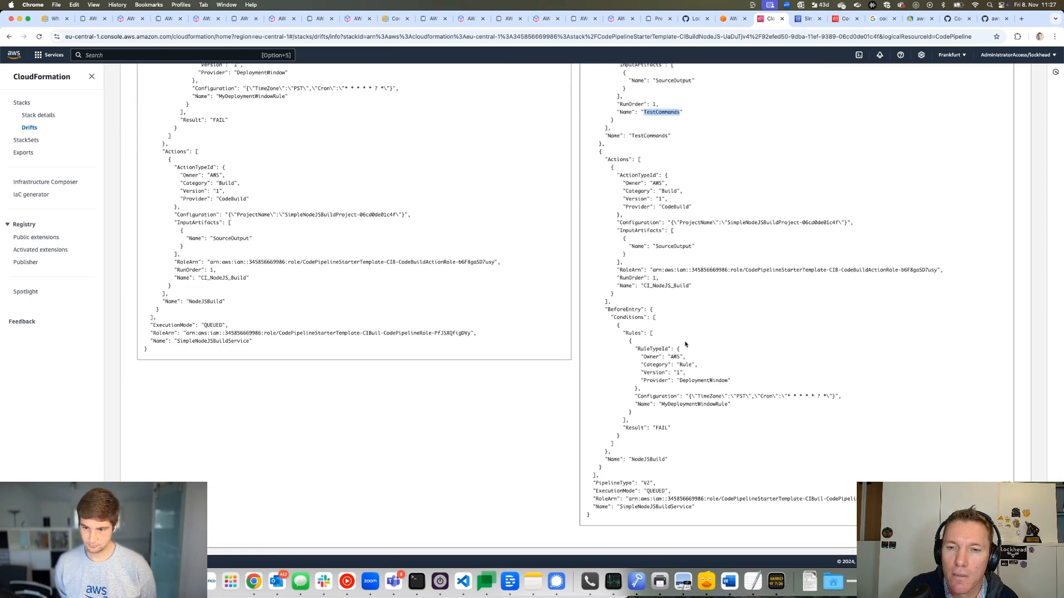
scroll(686, 344, up, 13)
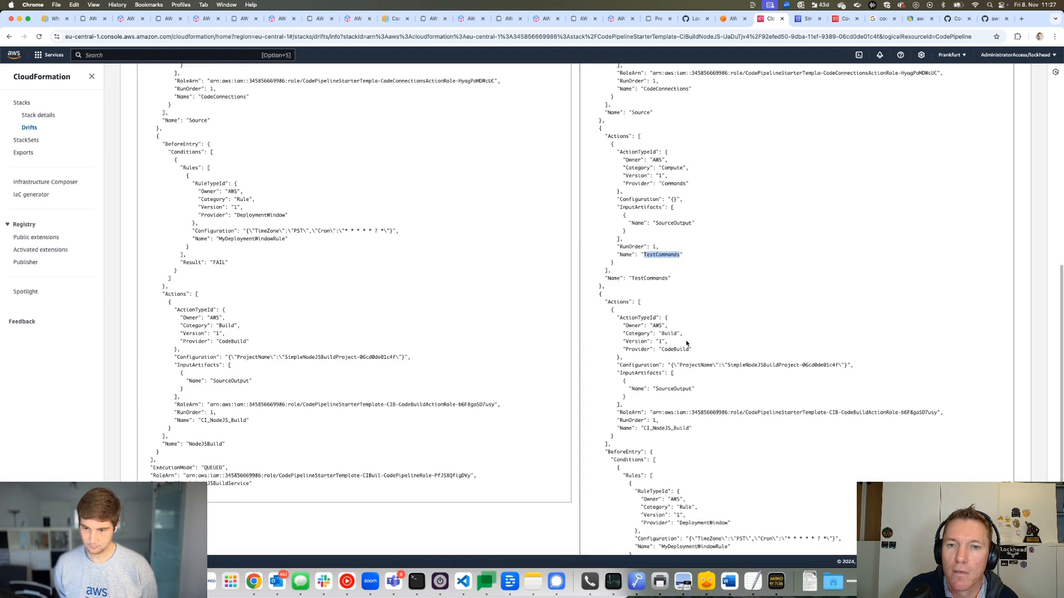
scroll(686, 344, up, 10)
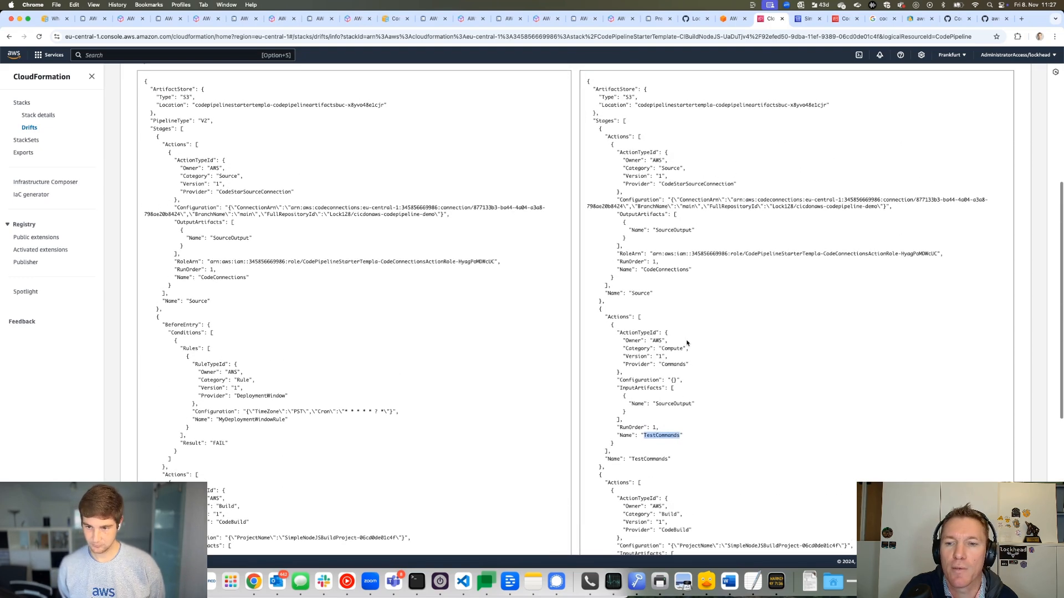
scroll(688, 342, down, 17)
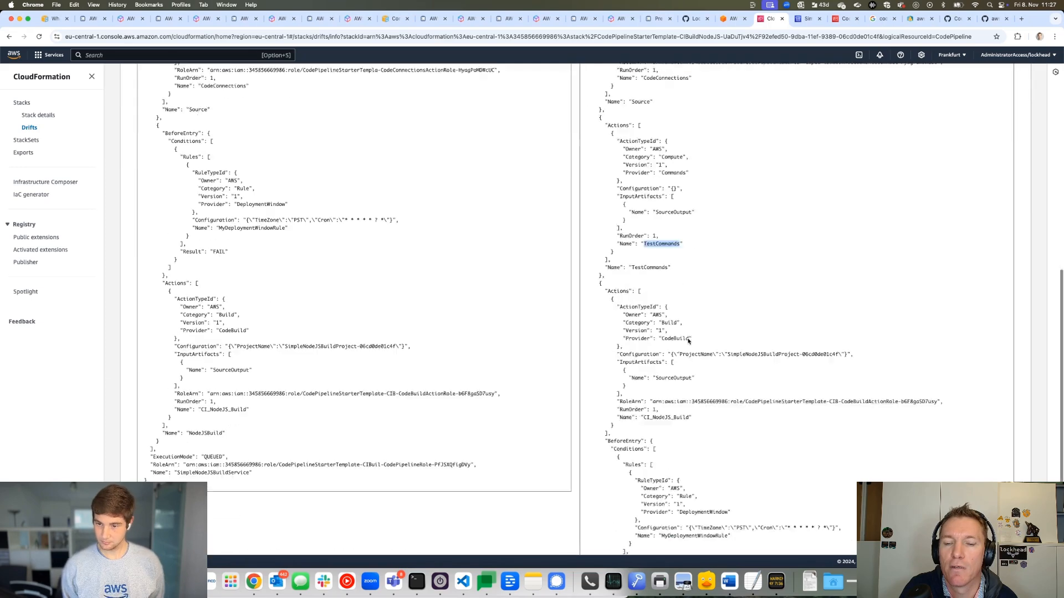
Examine the expected and actual pipeline JSON once more, from the Source stage through the build stage, alongside the resource drift overview
scroll(688, 339, up, 20)
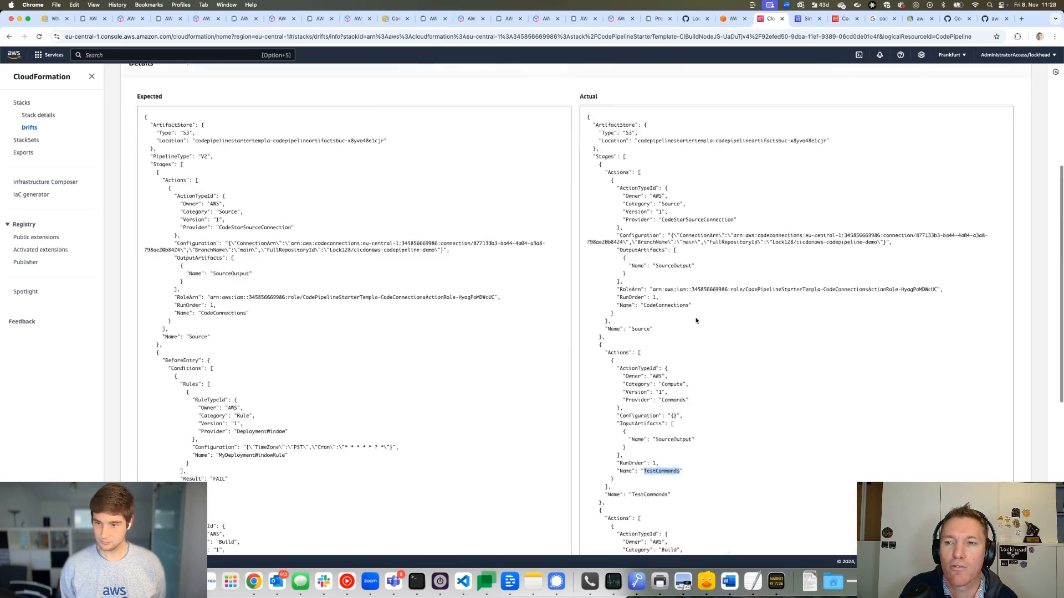
scroll(690, 332, down, 12)
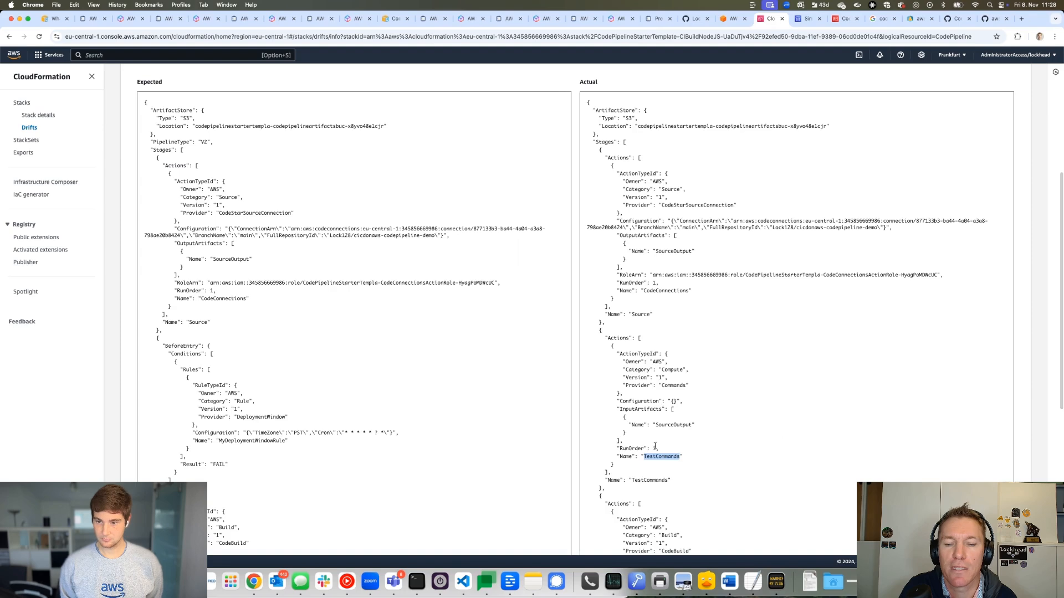
scroll(684, 388, up, 11)
scroll(675, 382, down, 2)
scroll(185, 247, down, 15)
scroll(278, 249, up, 13)
scroll(278, 251, up, 6)
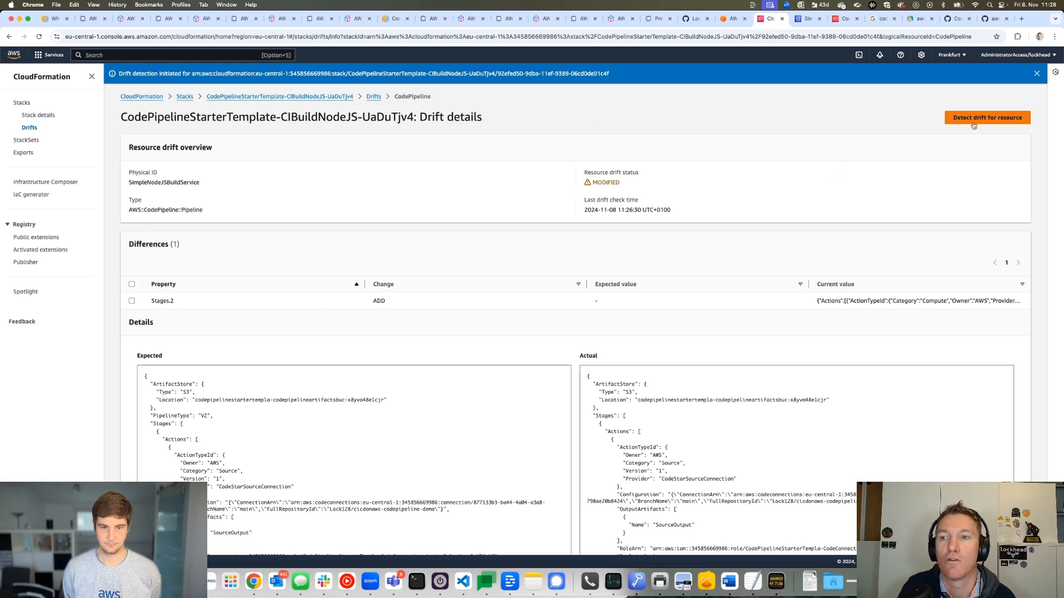
Return to the stack's drift overview, refresh its drift status, and reopen the drift details of the CodePipeline resource
click(374, 97)
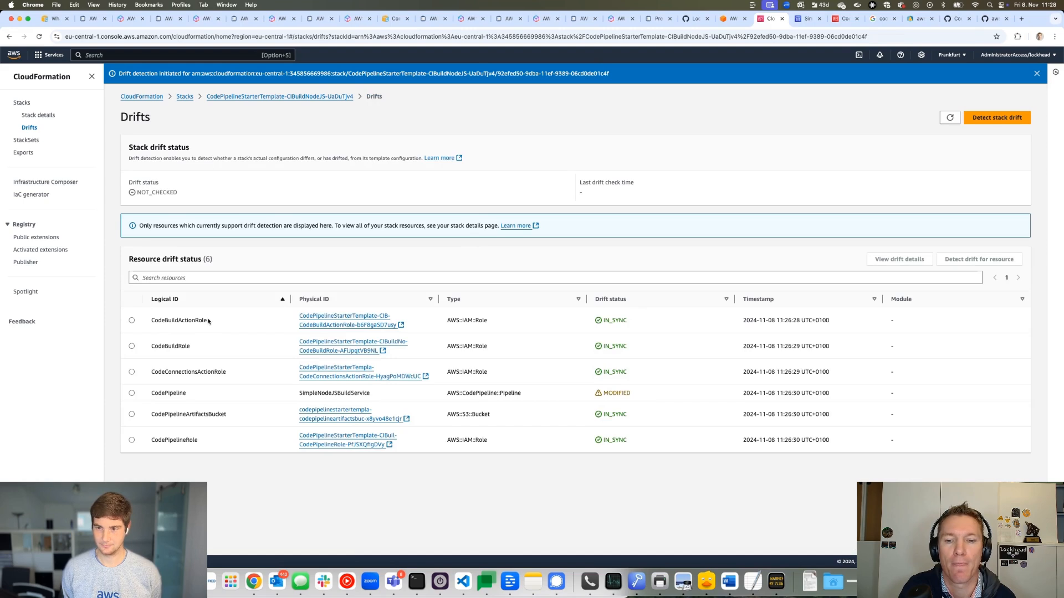
click(948, 118)
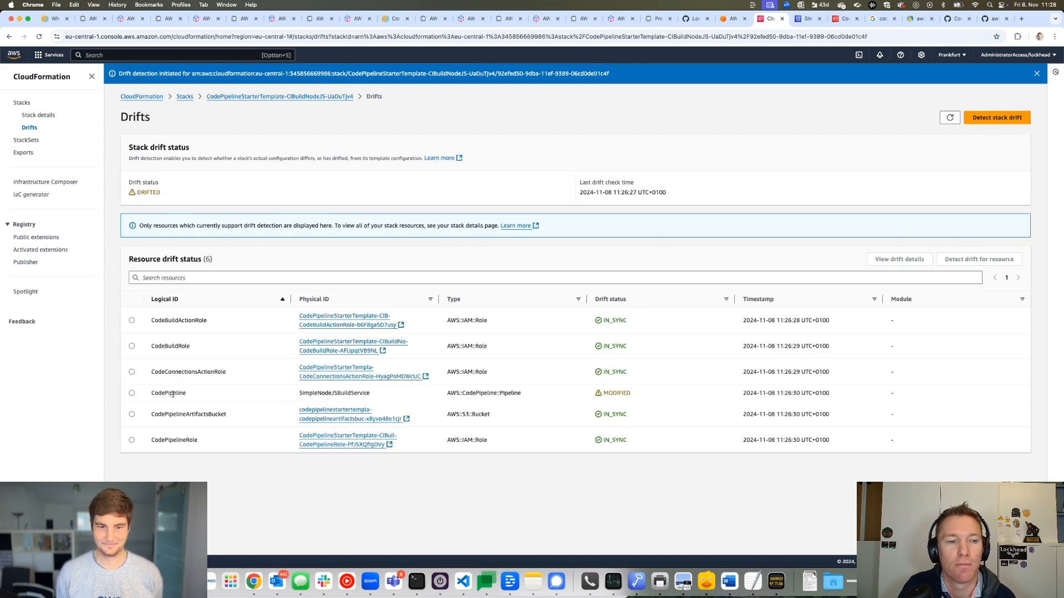
click(132, 394)
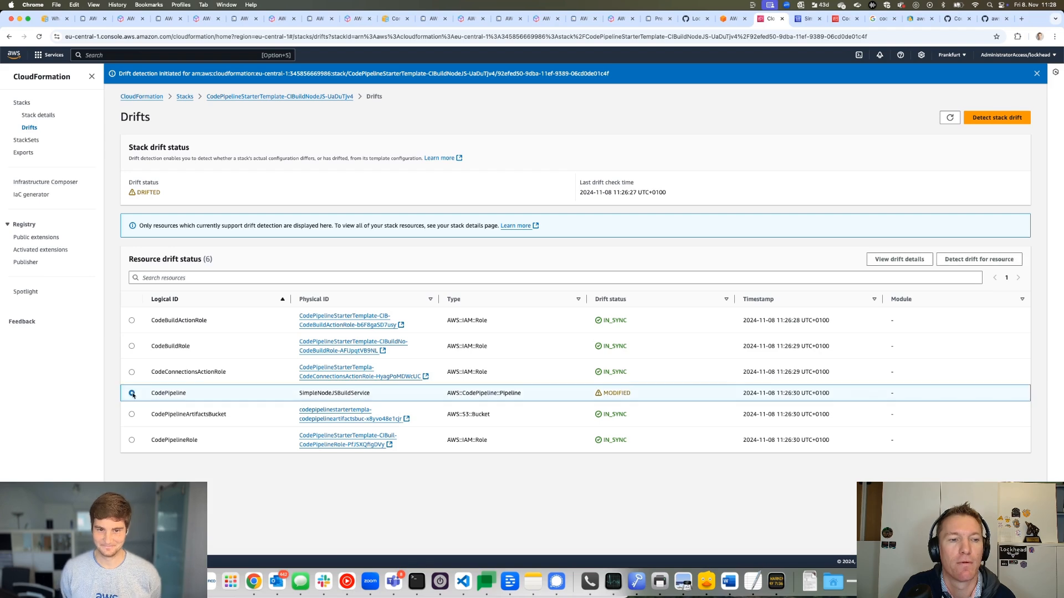
click(900, 261)
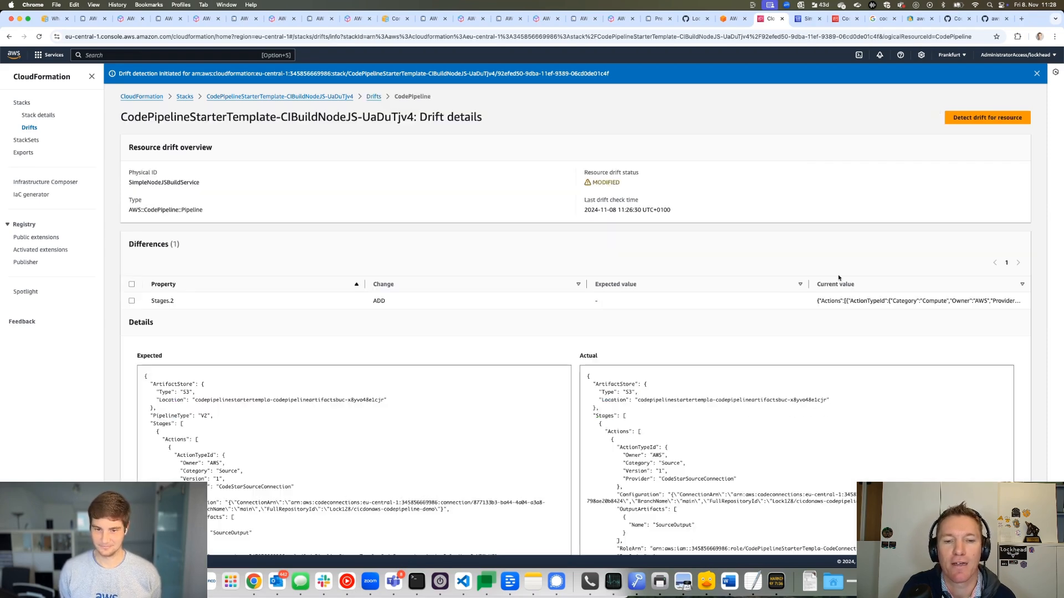
Review the differences and compare the NodeJSBuild stage, including its BeforeEntry condition, in the expected and actual definitions
scroll(690, 312, down, 15)
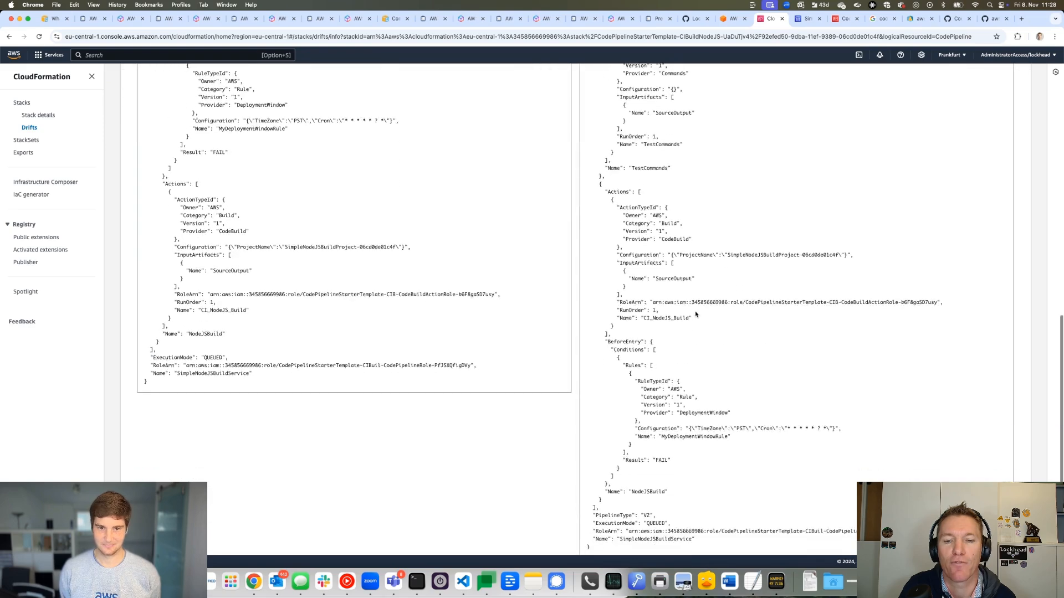
scroll(696, 314, down, 2)
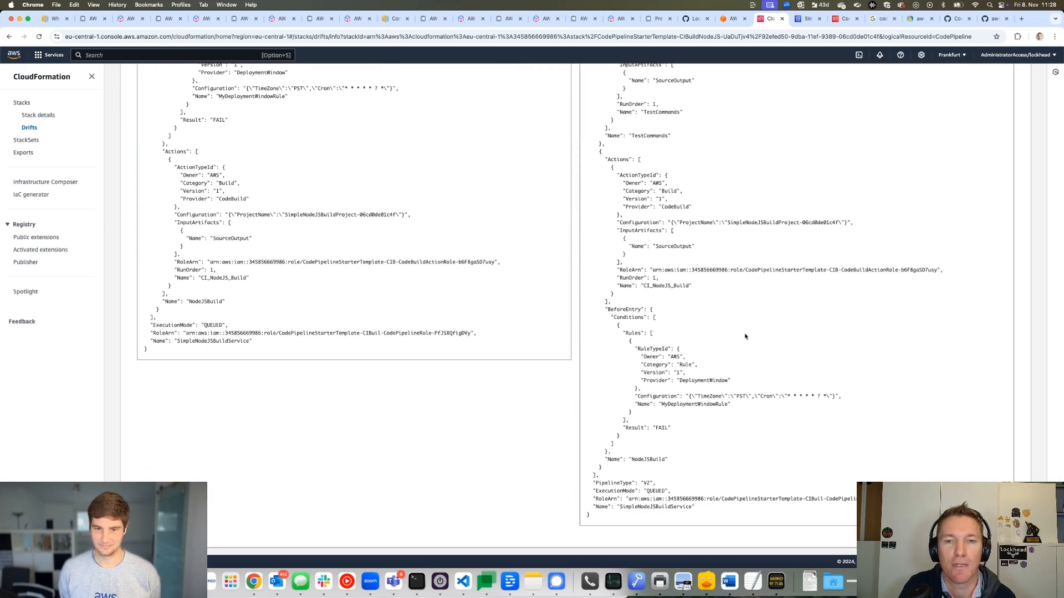
scroll(745, 336, up, 17)
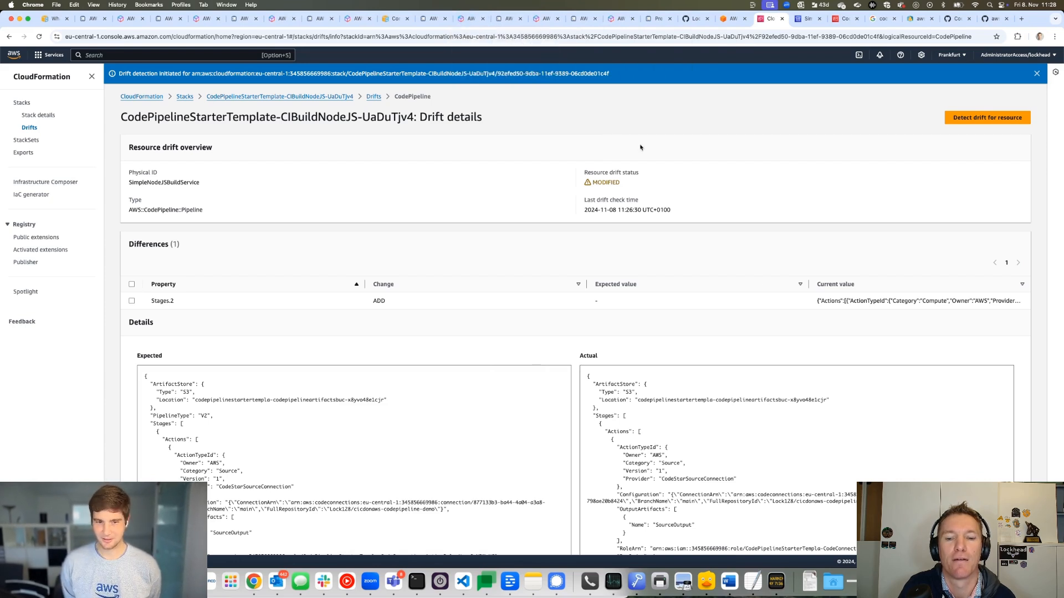
scroll(694, 164, down, 5)
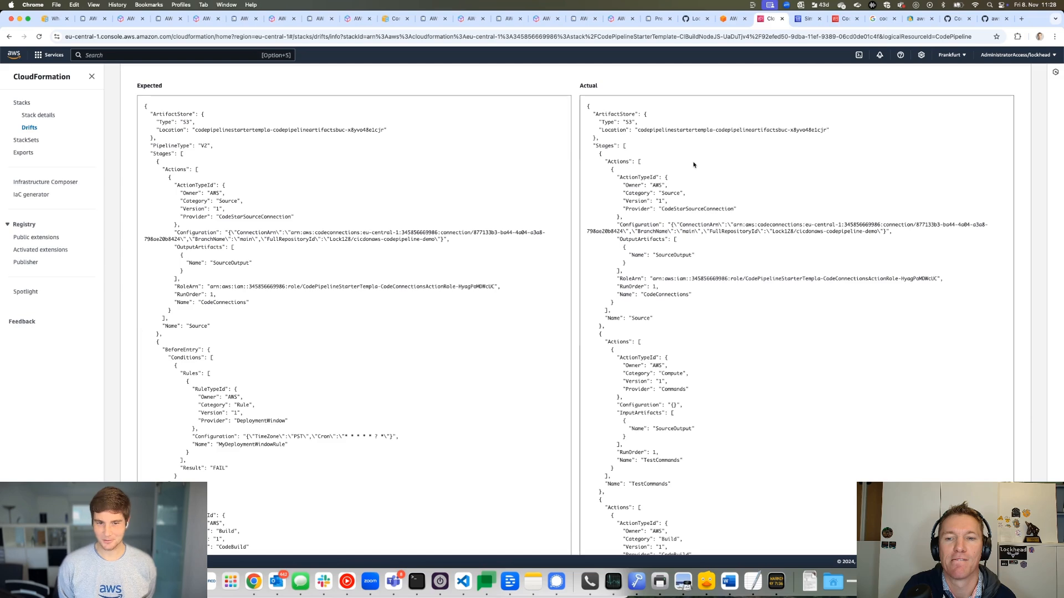
scroll(731, 205, down, 4)
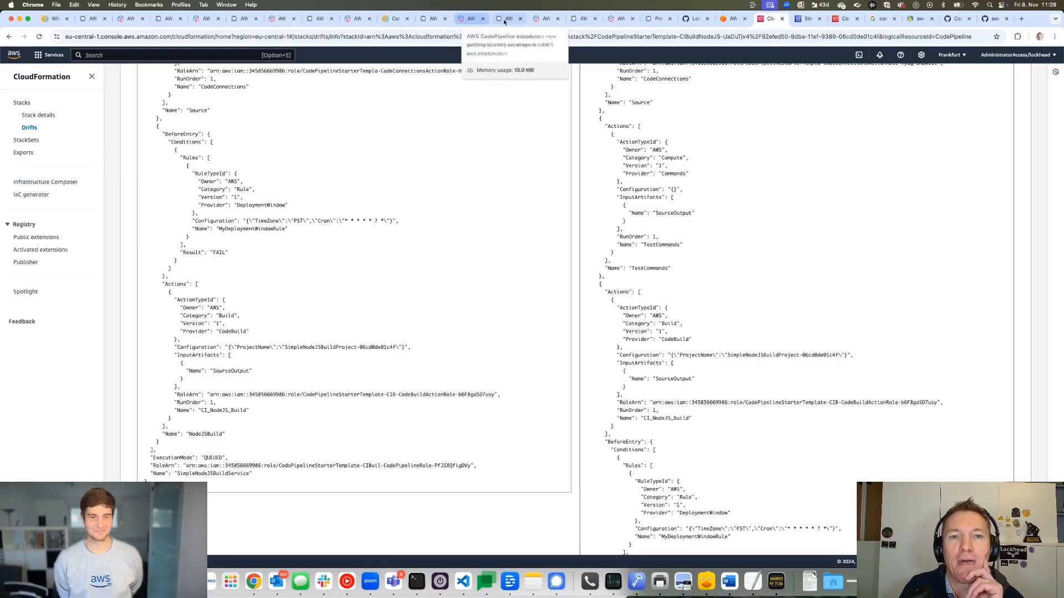
Read the AWS announcement on automatic retry on stage failure and review the stages of the SimpleNodeJSBuildService pipeline
click(545, 19)
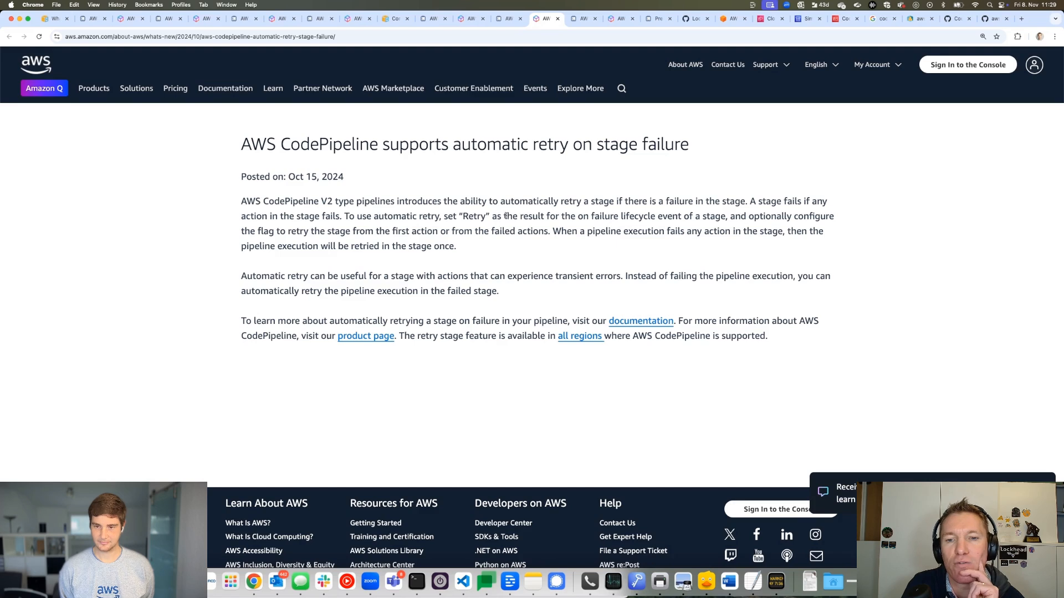
click(808, 18)
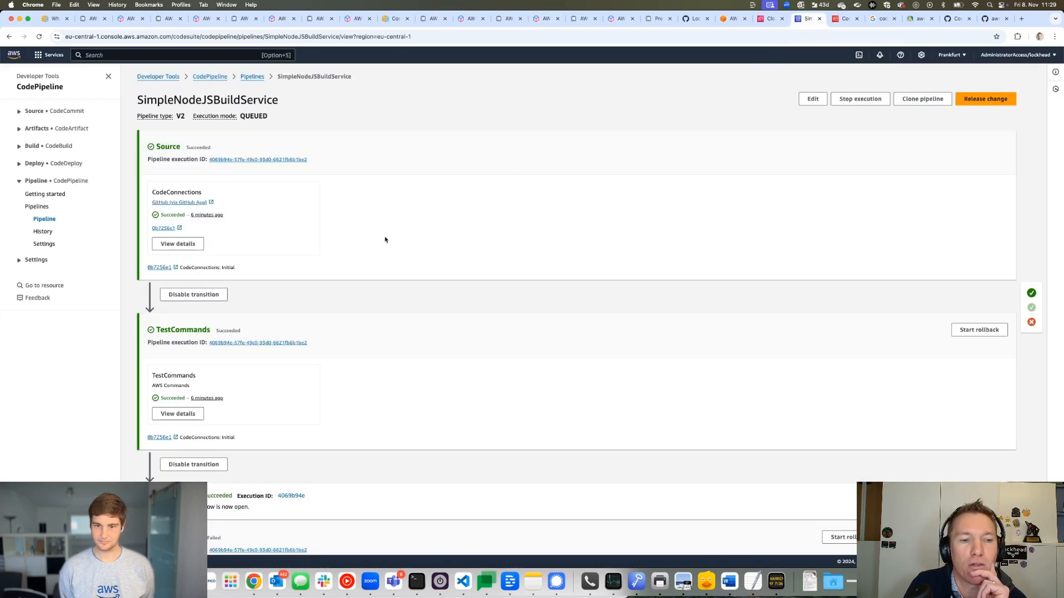
scroll(389, 332, down, 1)
scroll(398, 330, up, 1)
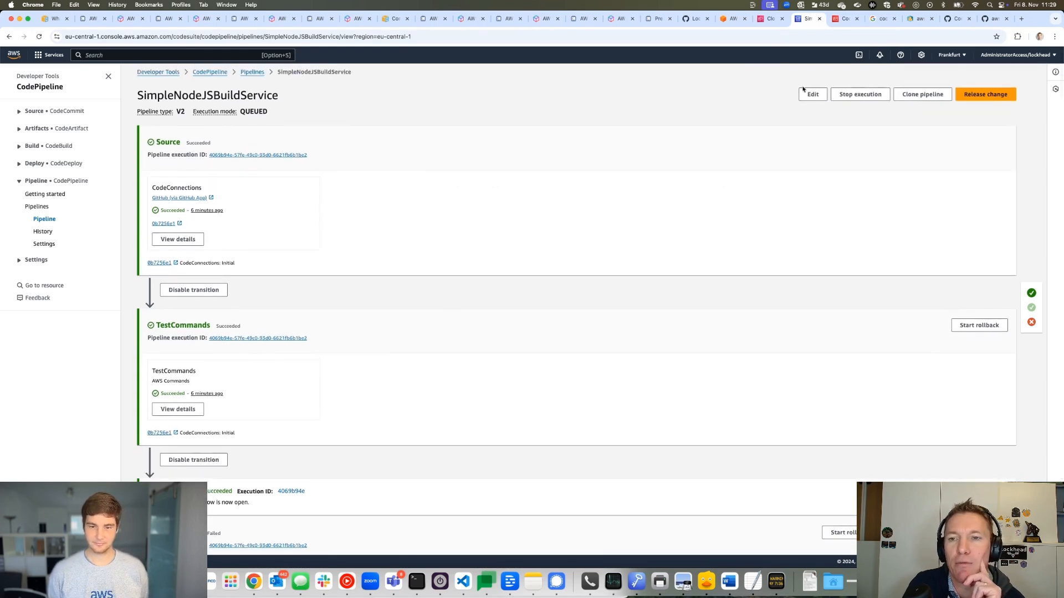
scroll(333, 468, down, 4)
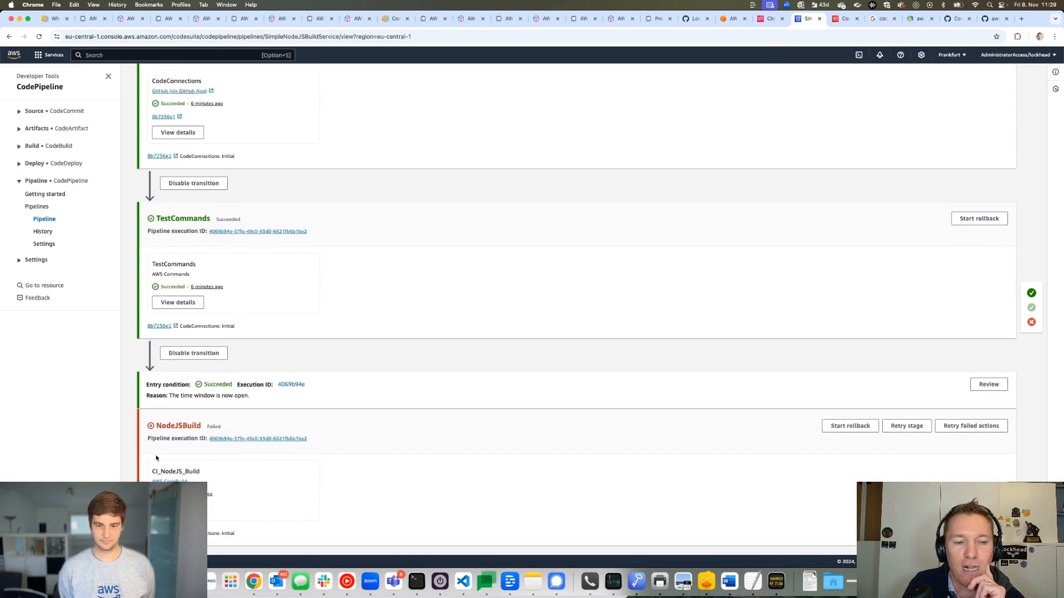
scroll(917, 354, up, 4)
scroll(903, 322, down, 4)
scroll(908, 317, up, 4)
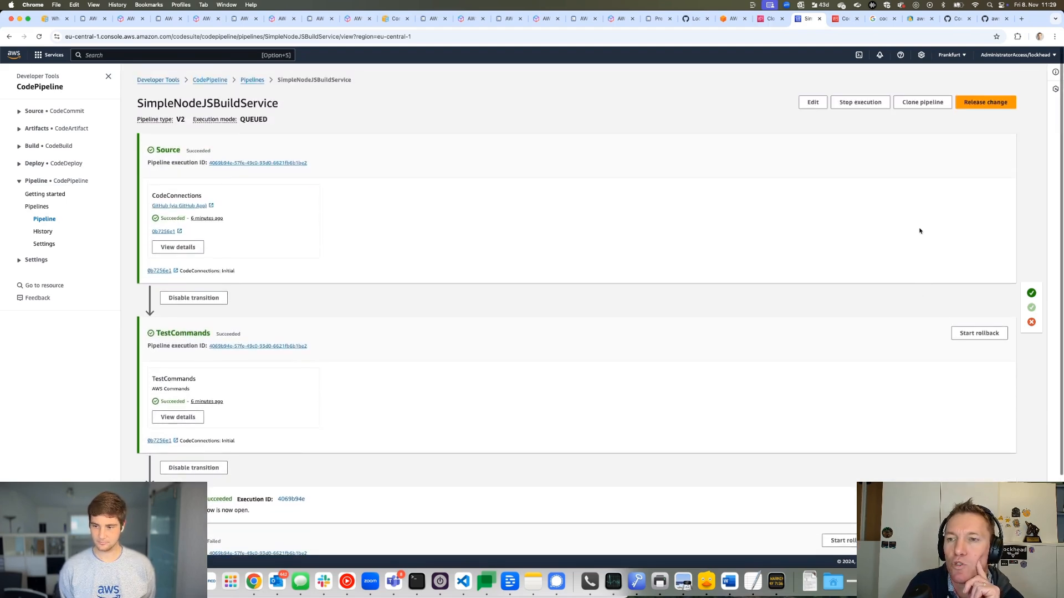
Edit the pipeline's NodeJSBuild stage to enable automatic retry on stage failure with the retry mode "Retry failed actions"
click(813, 98)
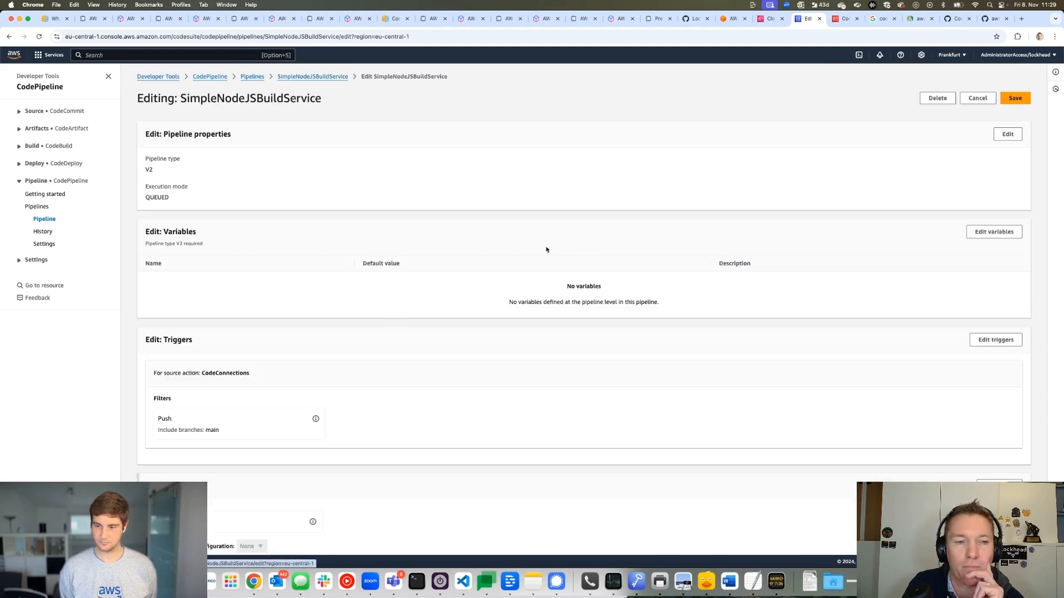
scroll(382, 306, down, 10)
scroll(375, 306, down, 2)
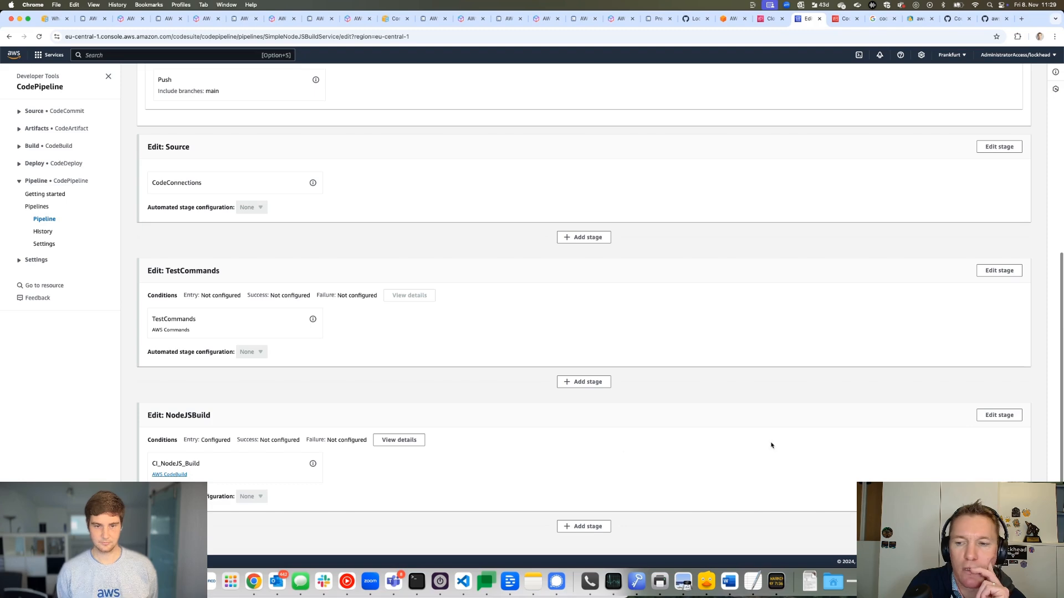
click(999, 415)
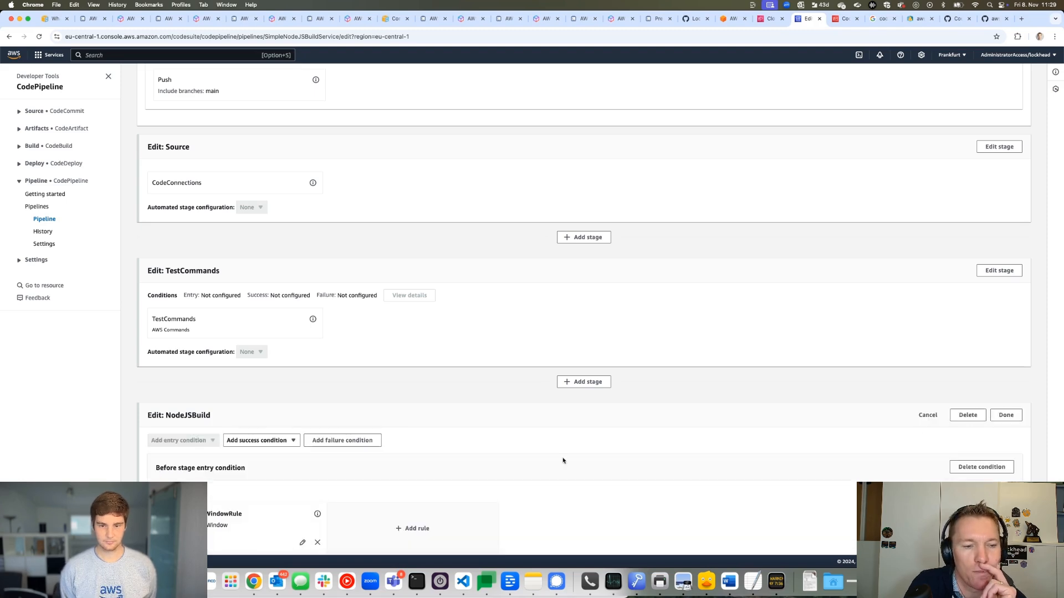
scroll(562, 460, down, 6)
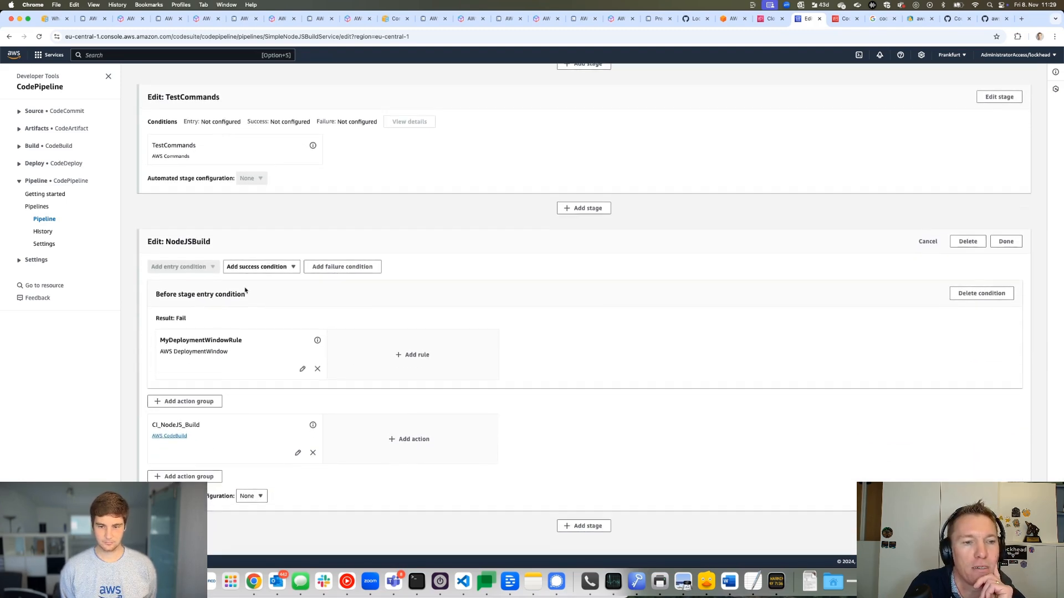
click(248, 497)
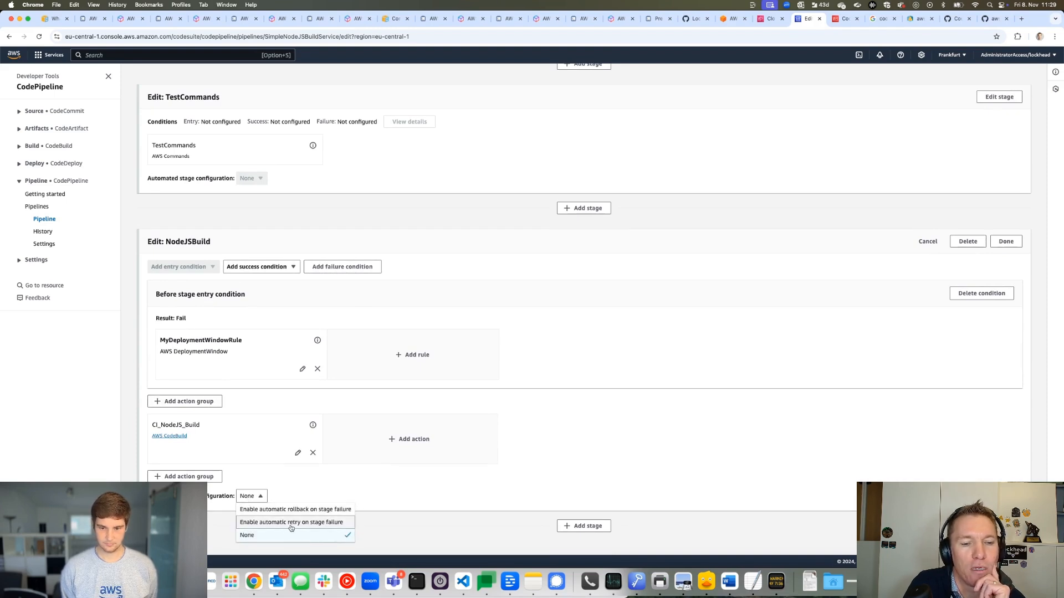
click(332, 524)
click(409, 497)
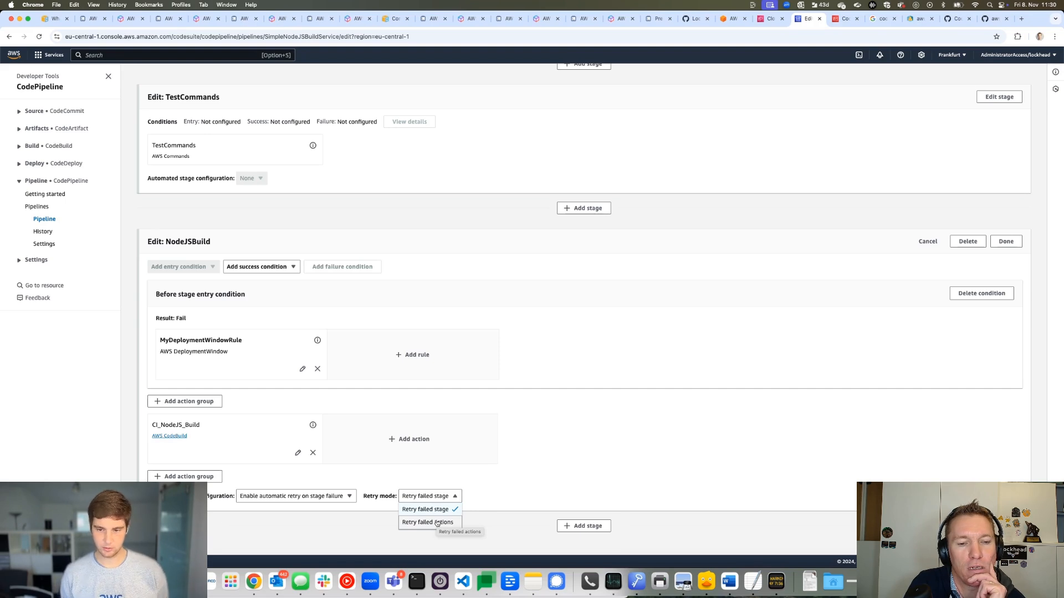
click(437, 523)
Add an AWS Commands action named HelloCICD beside CI_NodeJS_Build, with input artifact SourceOutput and the command echo "Hello CICD"
click(410, 439)
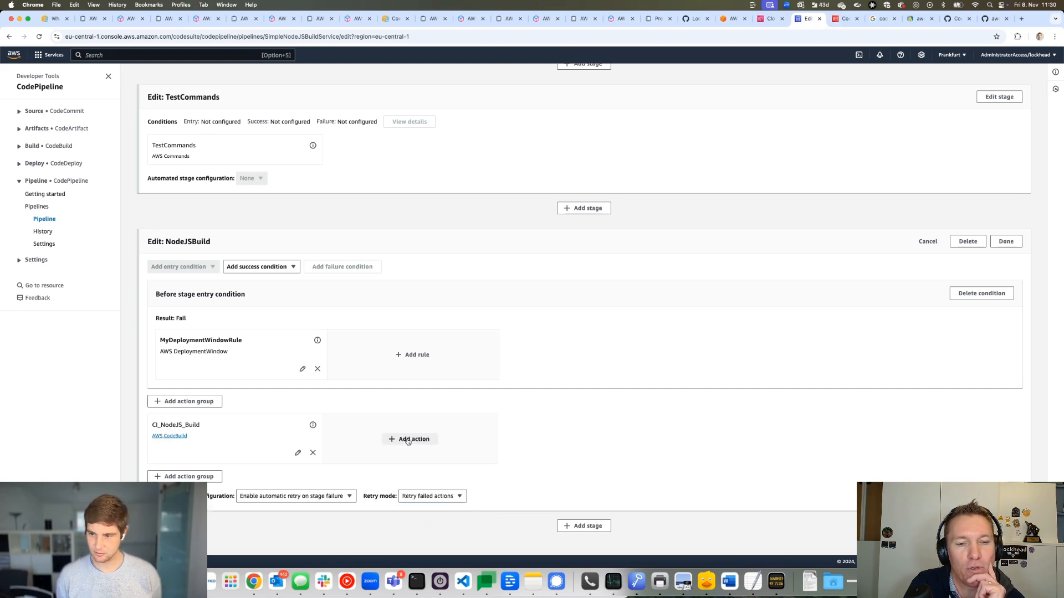
click(97, 171)
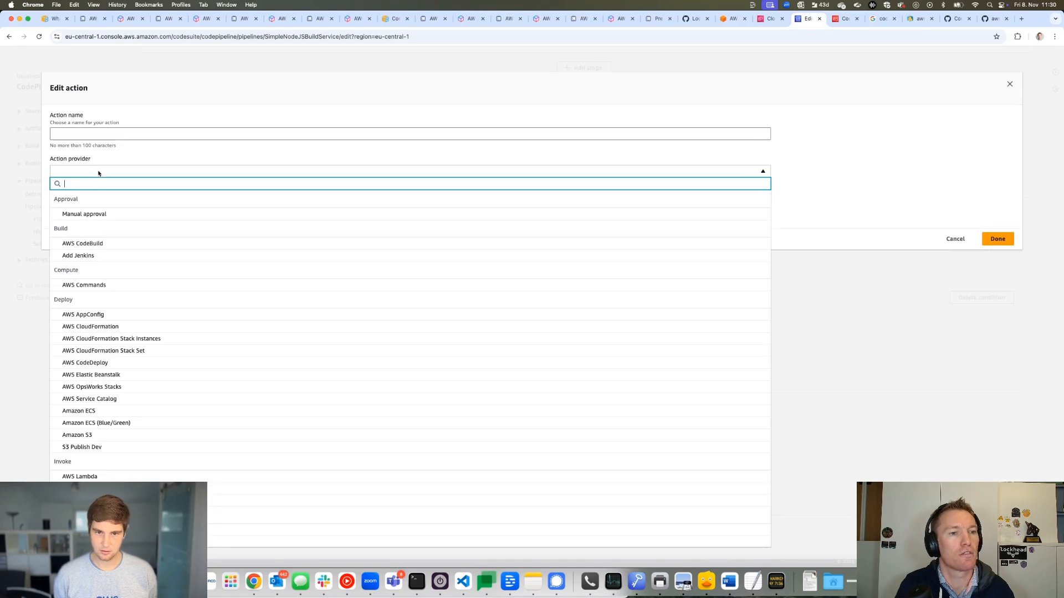
click(116, 284)
click(159, 210)
click(108, 232)
click(118, 290)
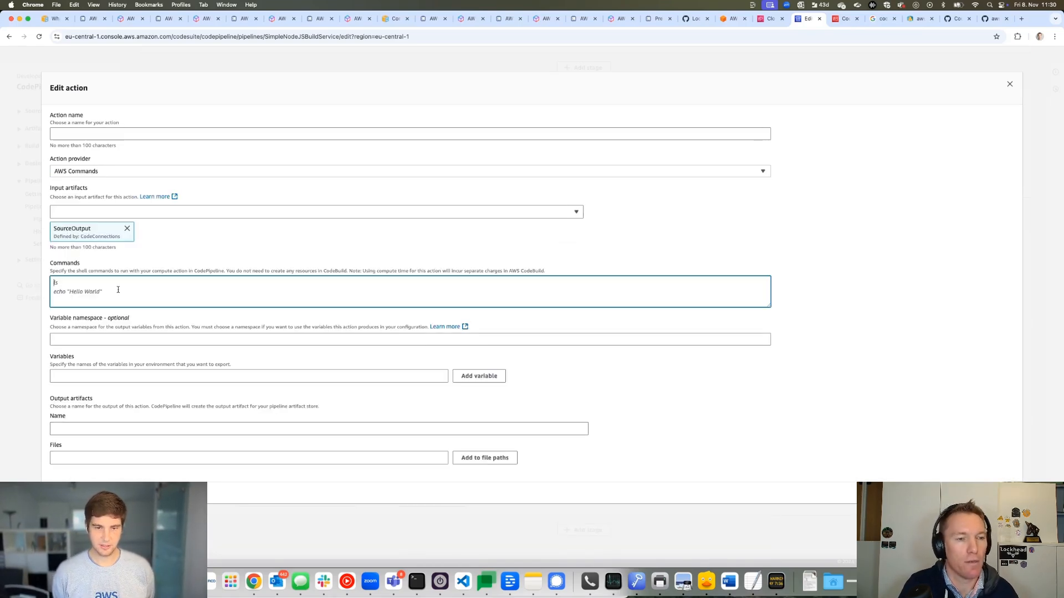
text(echo )
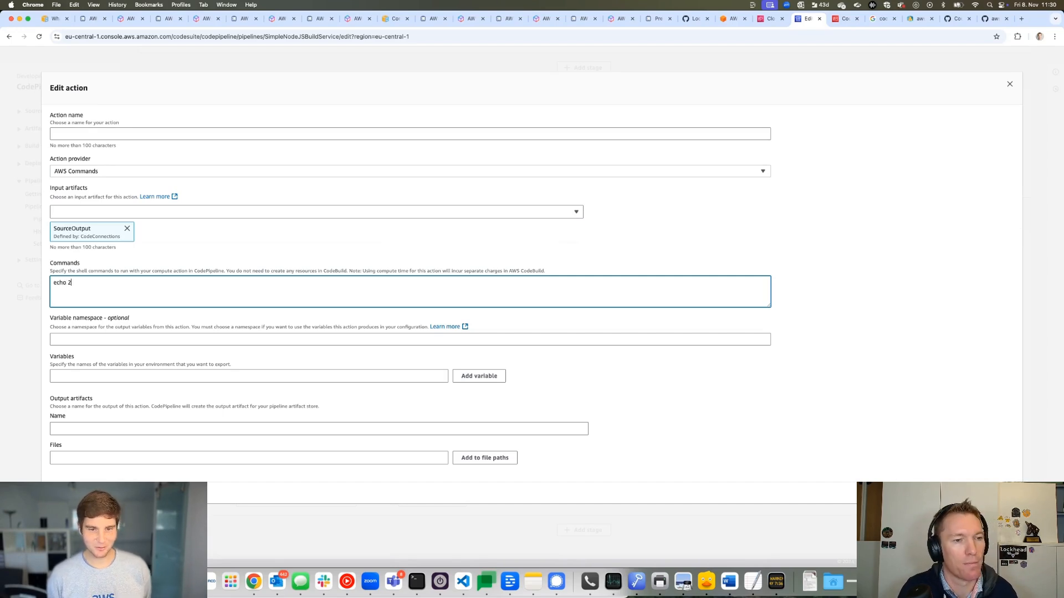
text("Hello CICD)
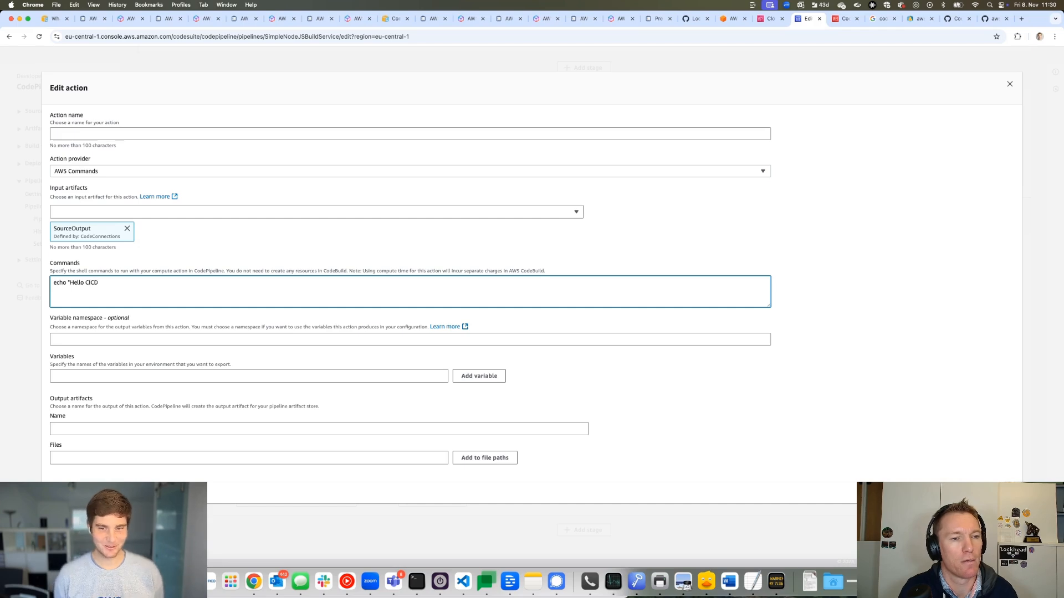
click(1003, 493)
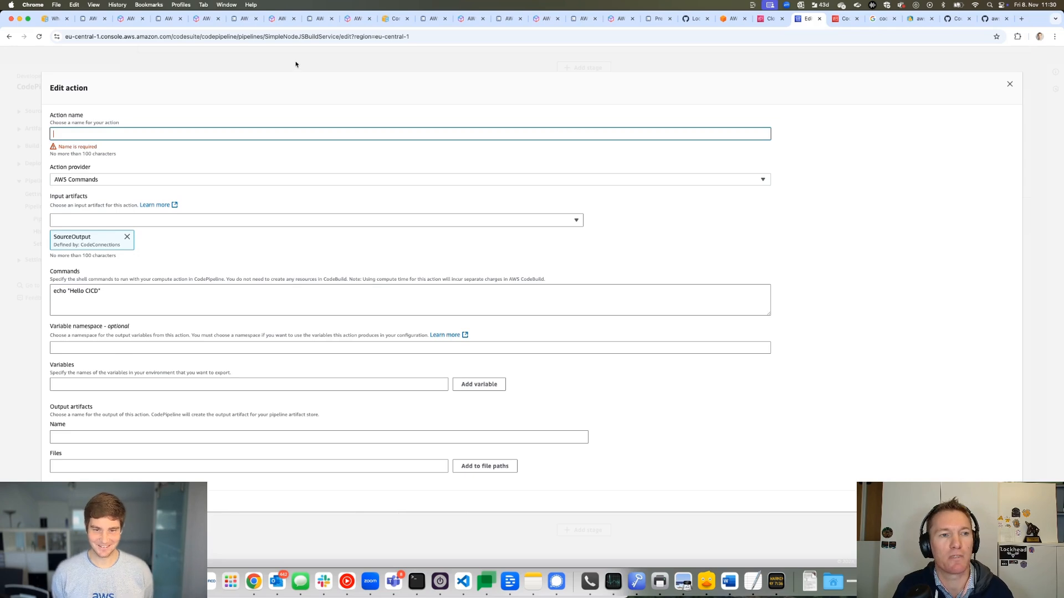
text(HelloCIC)
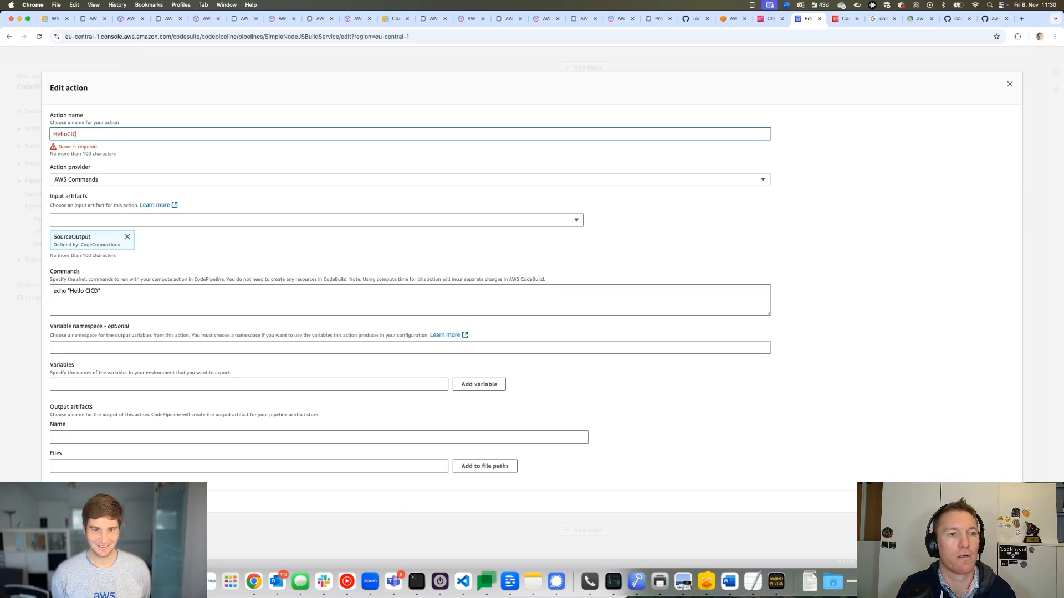
text(D)
click(1002, 493)
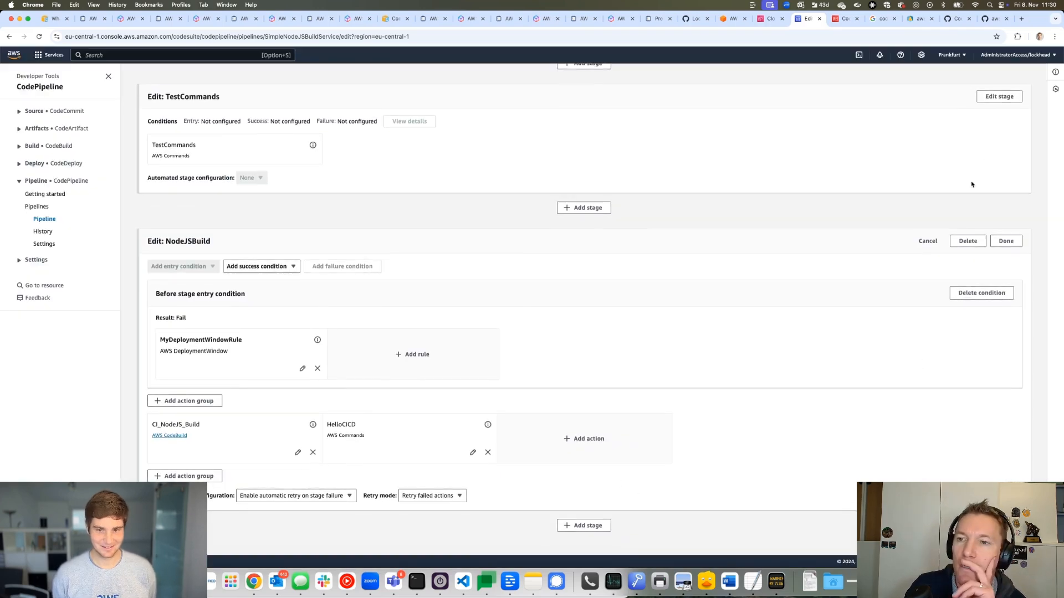
Save the SimpleNodeJSBuildService pipeline with the edited NodeJSBuild stage and confirm the pipeline changes
scroll(964, 192, up, 15)
scroll(963, 211, down, 15)
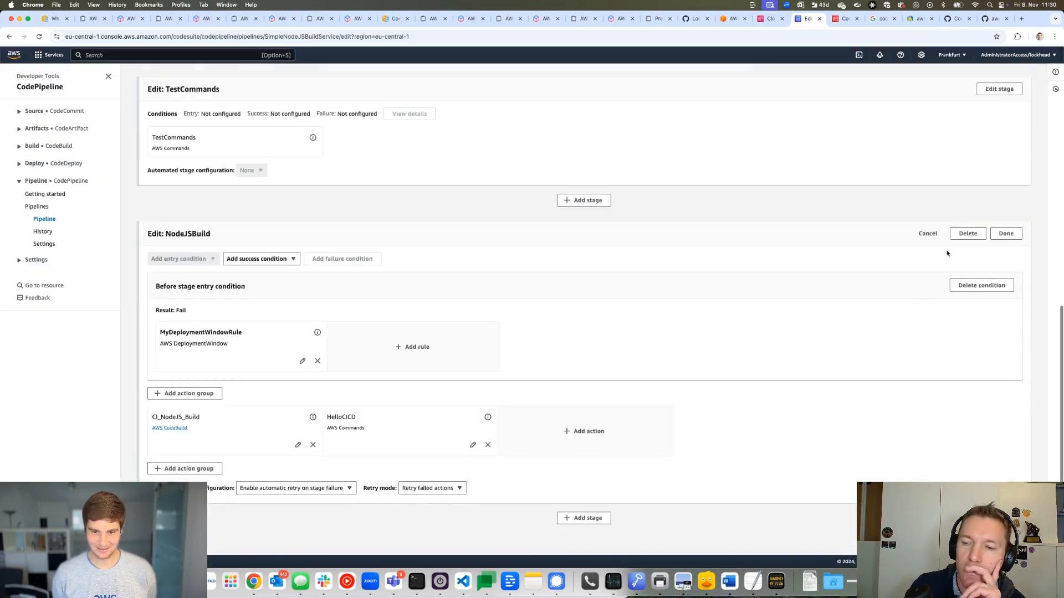
scroll(983, 394, up, 15)
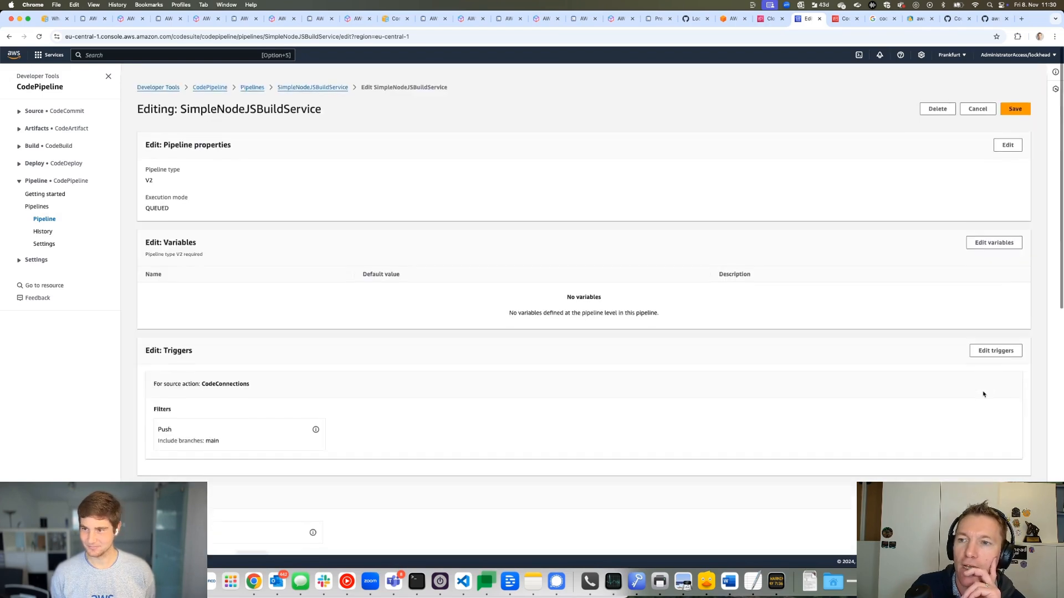
click(1009, 97)
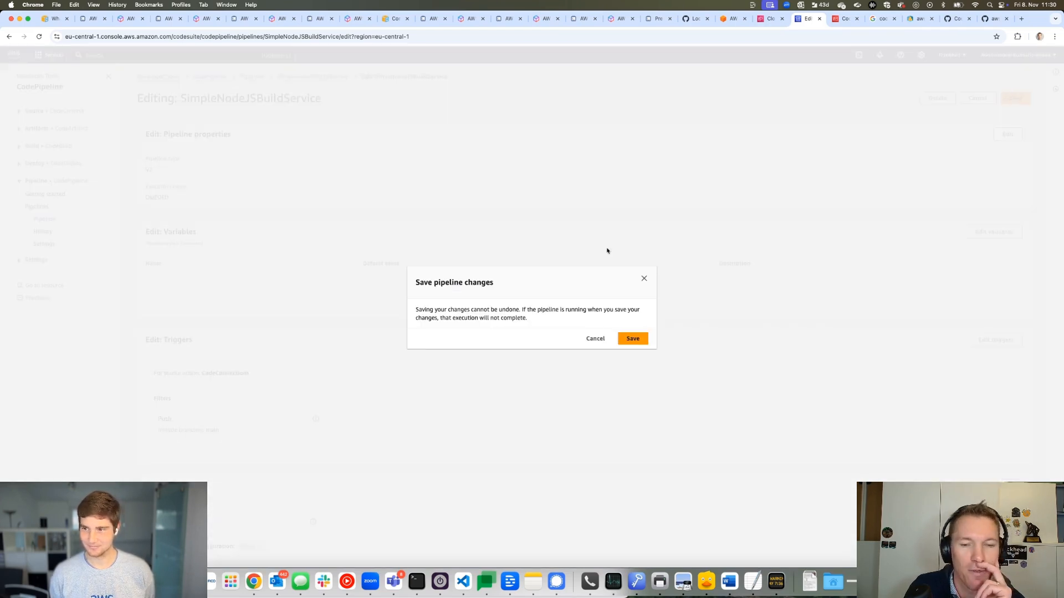
click(640, 339)
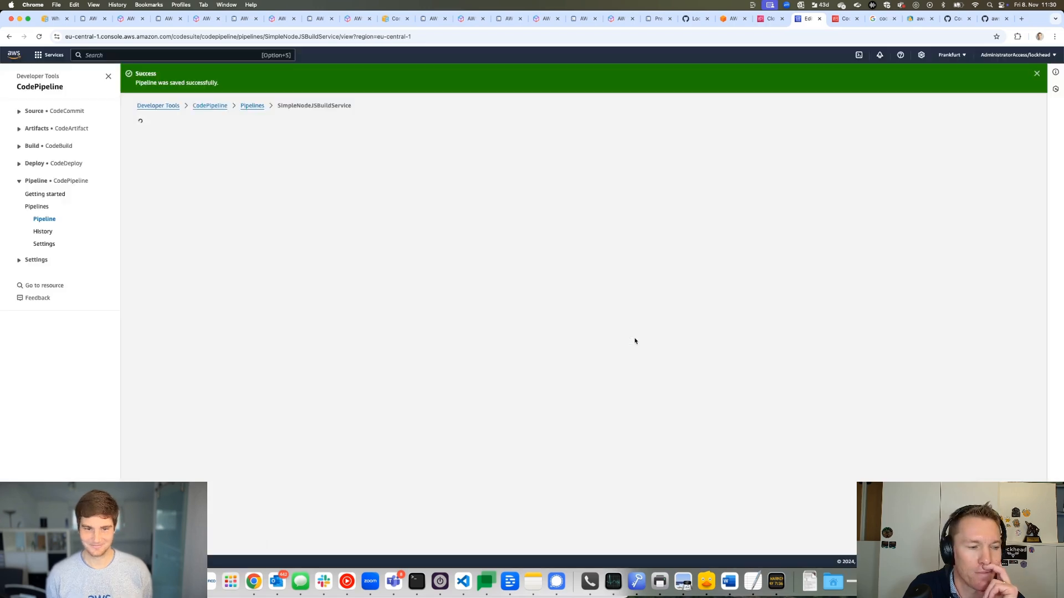
Release a change on the SimpleNodeJSBuildService pipeline to start an execution with the edited stages
scroll(605, 323, down, 3)
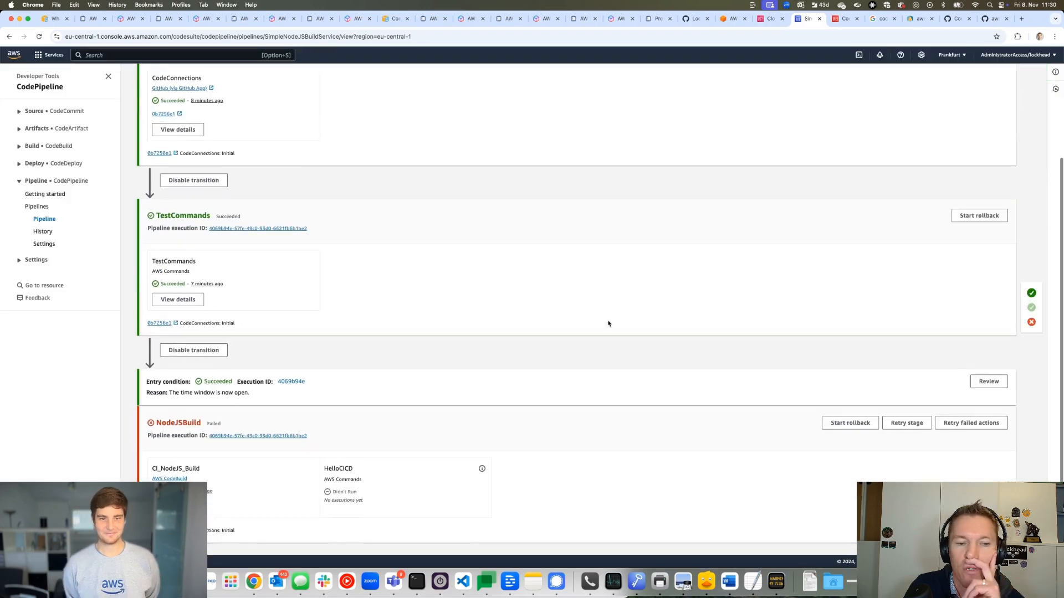
scroll(827, 299, up, 3)
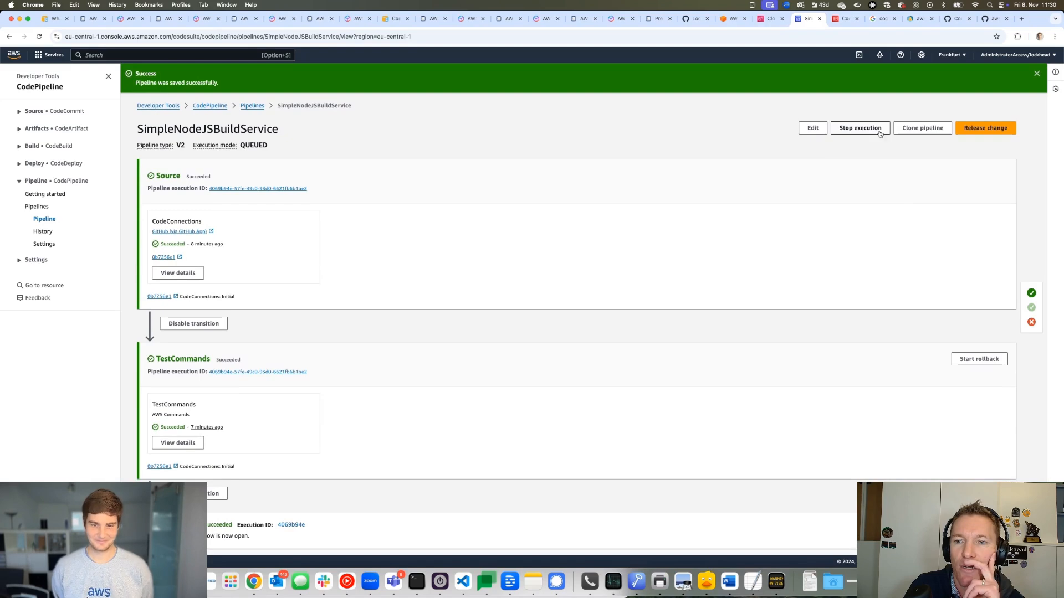
click(979, 129)
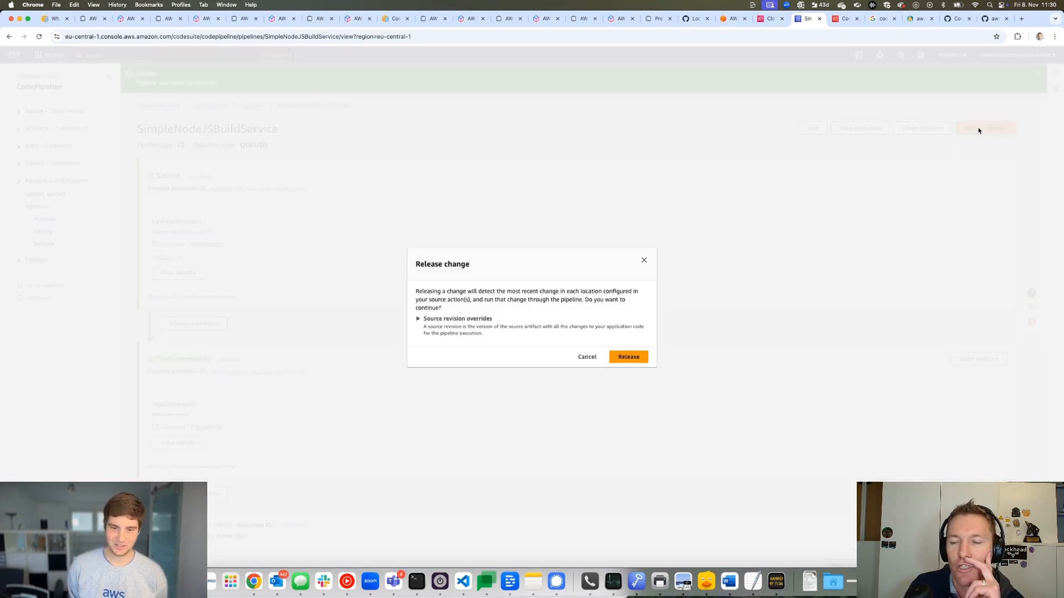
click(634, 357)
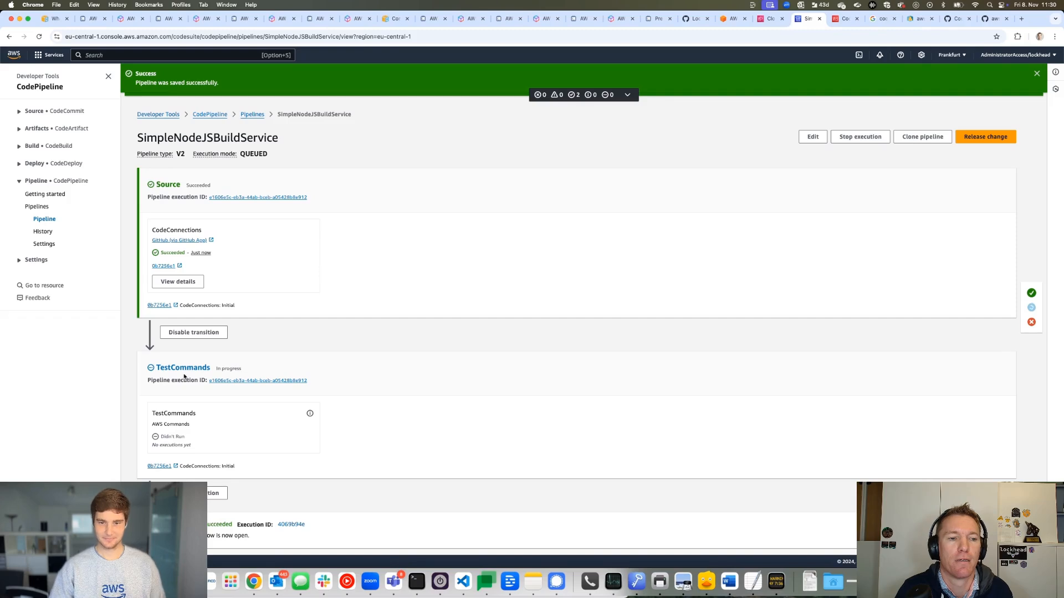
Follow the TestCommands stage of the running execution and review the action's summary, input and build logs
scroll(185, 377, down, 5)
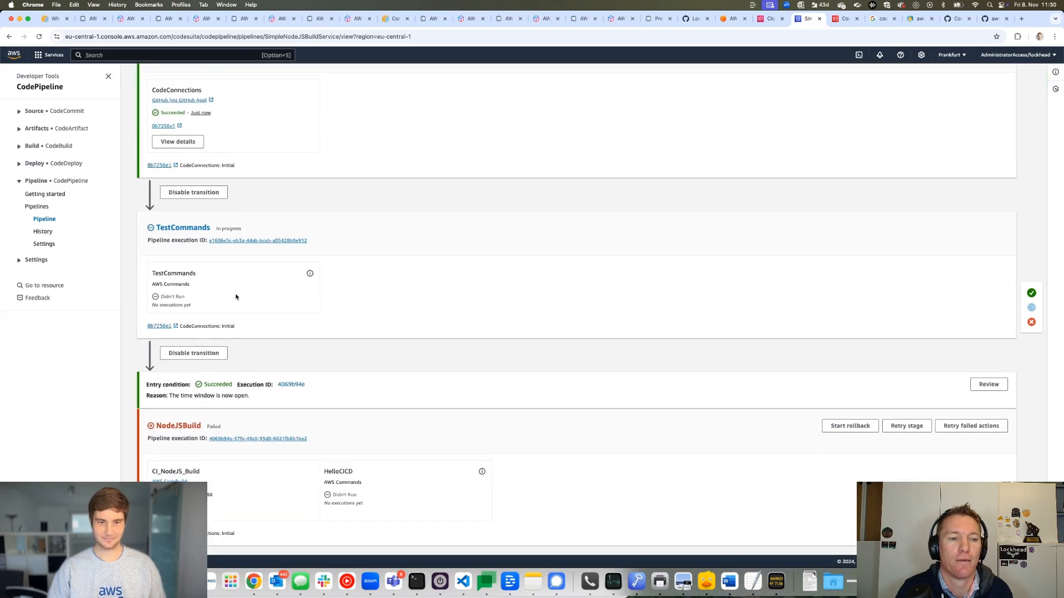
triple_click(184, 242)
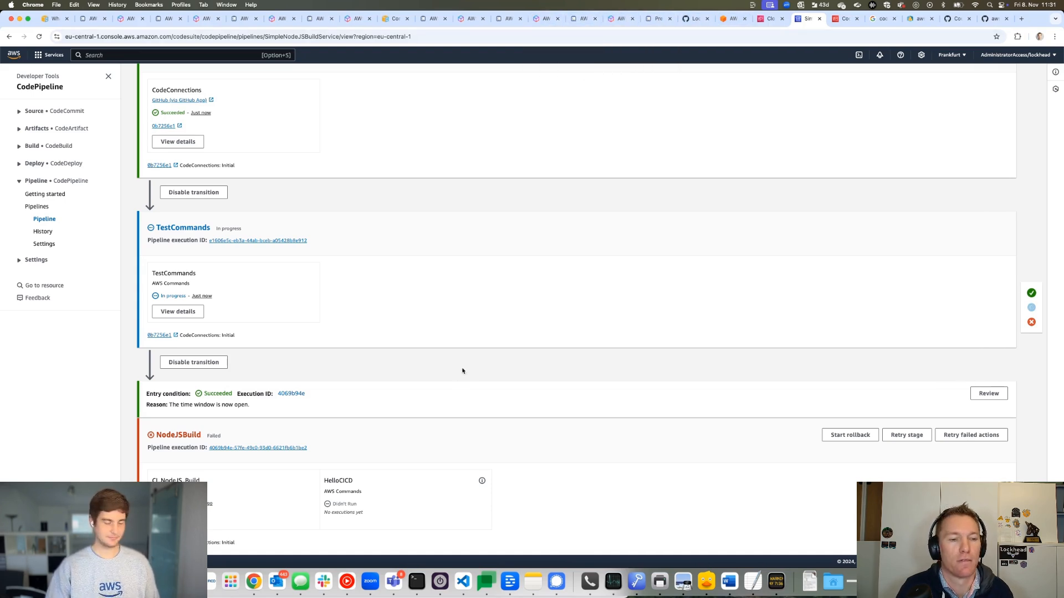
scroll(463, 368, down, 1)
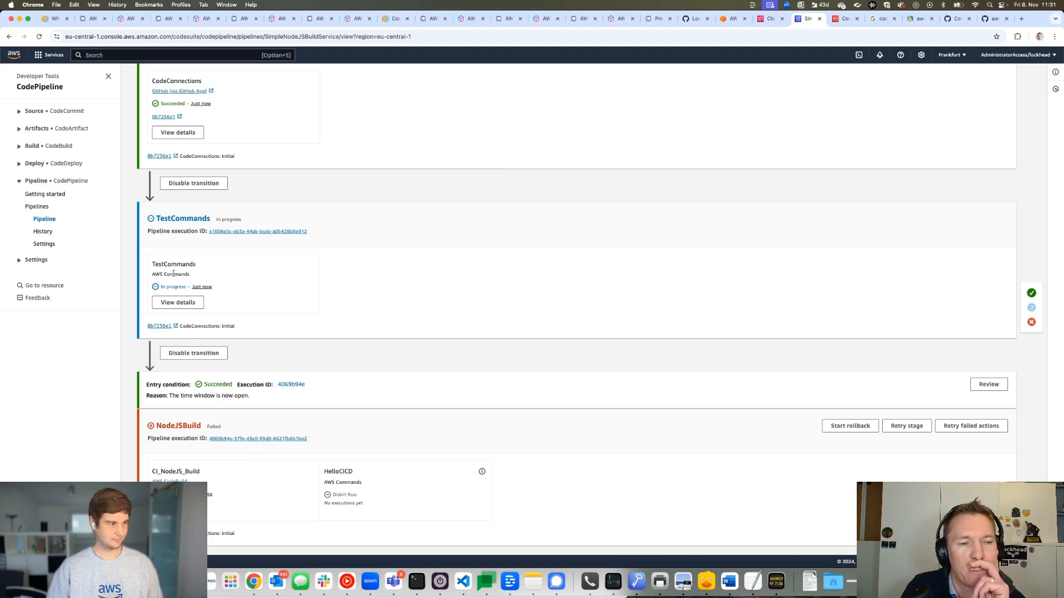
scroll(255, 266, up, 1)
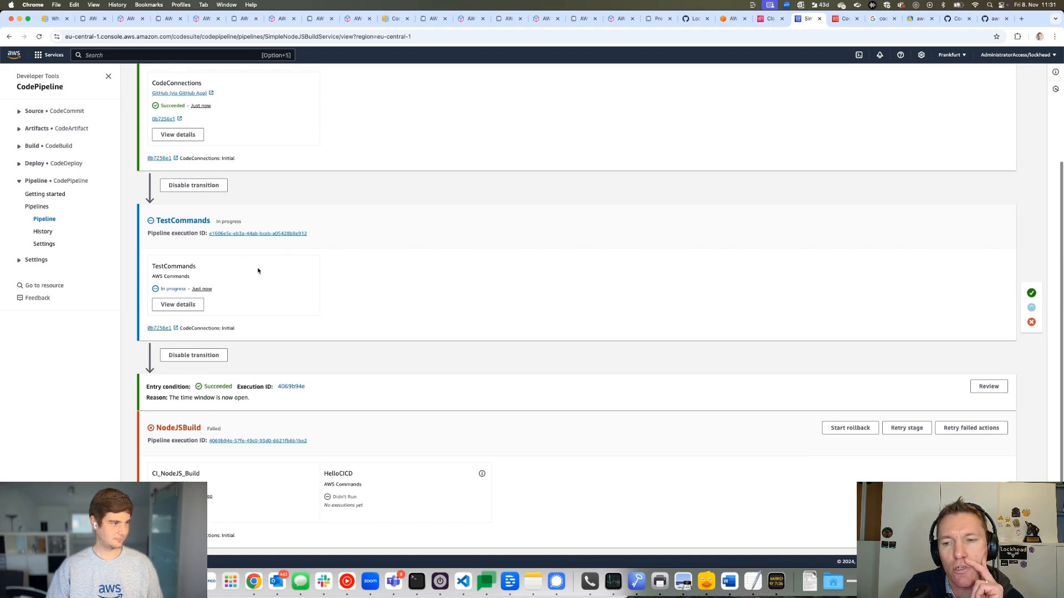
click(193, 306)
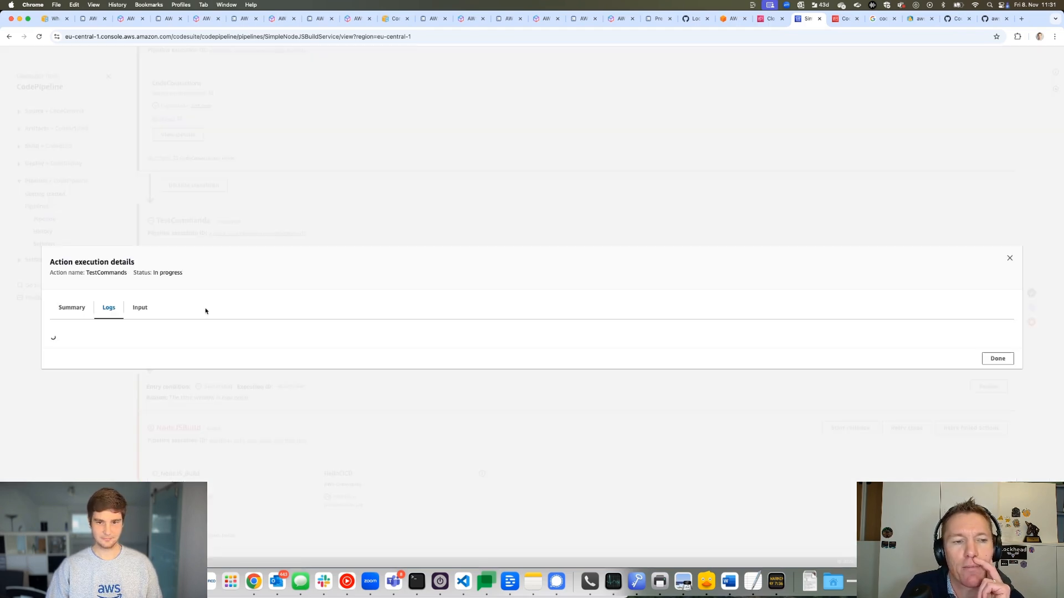
click(72, 309)
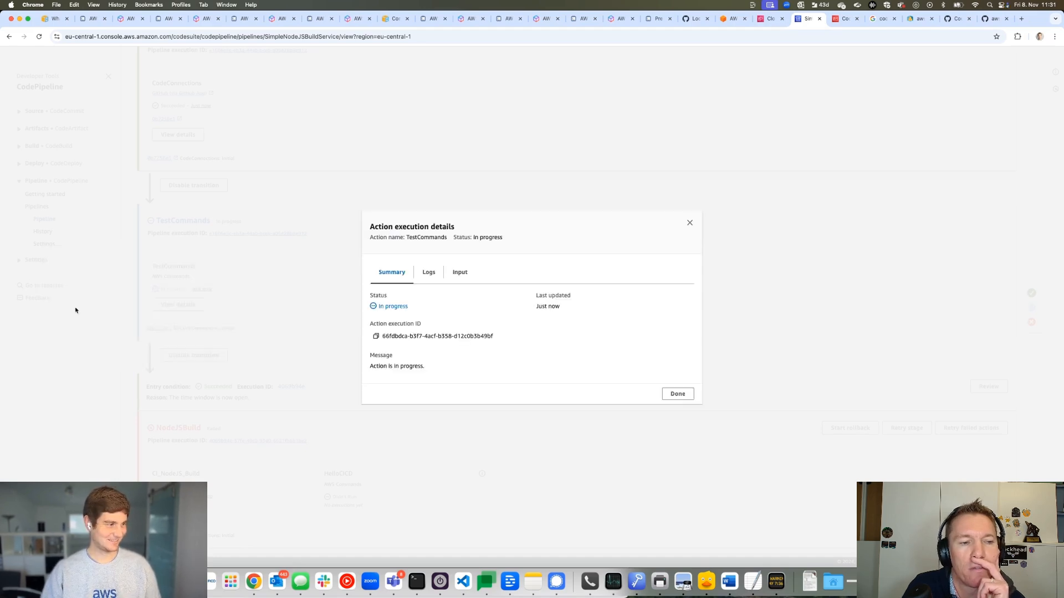
click(459, 273)
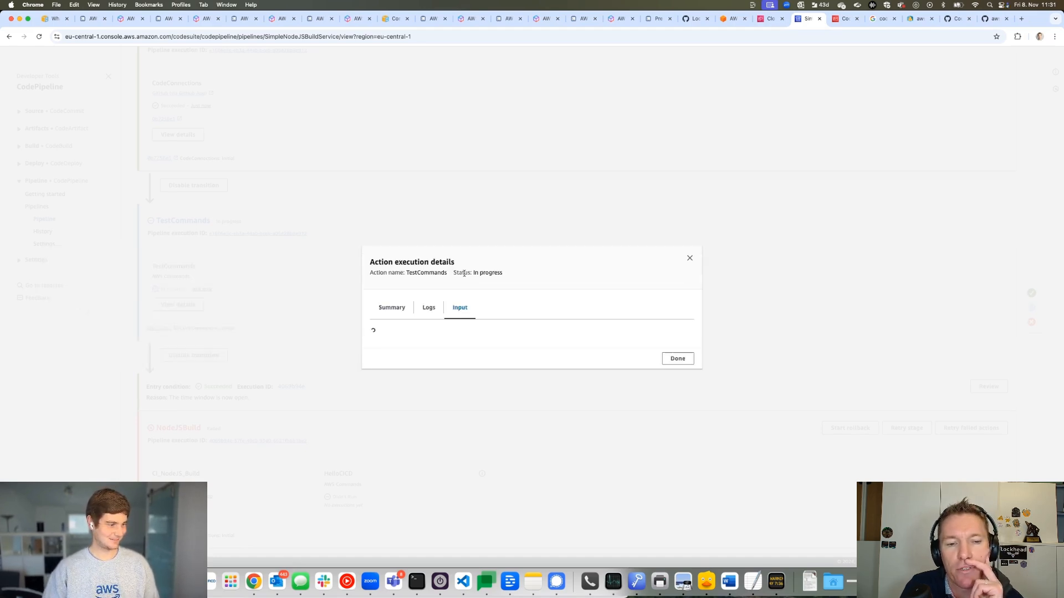
click(428, 302)
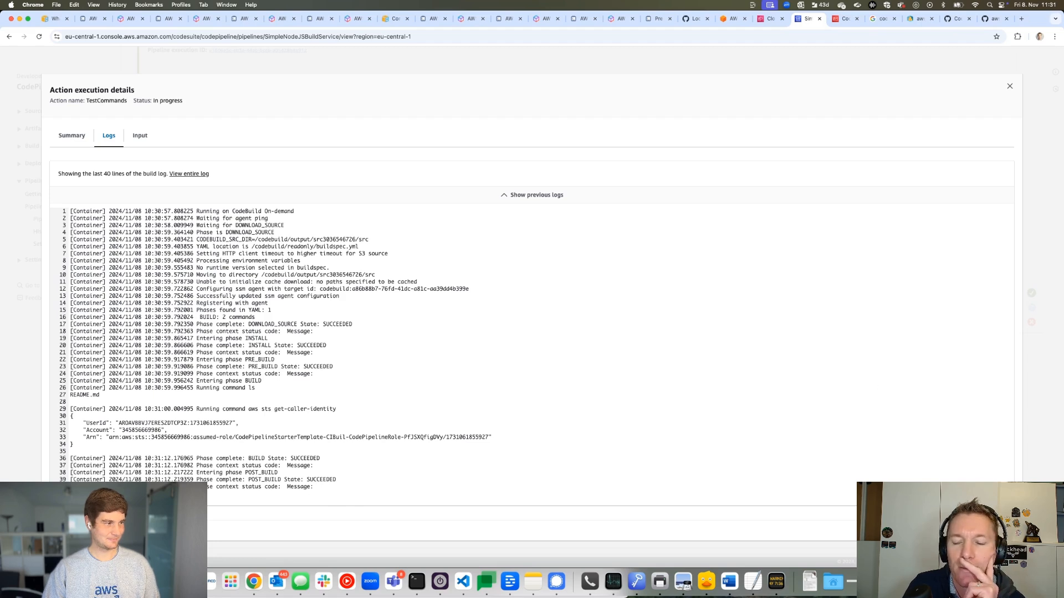
key(Escape)
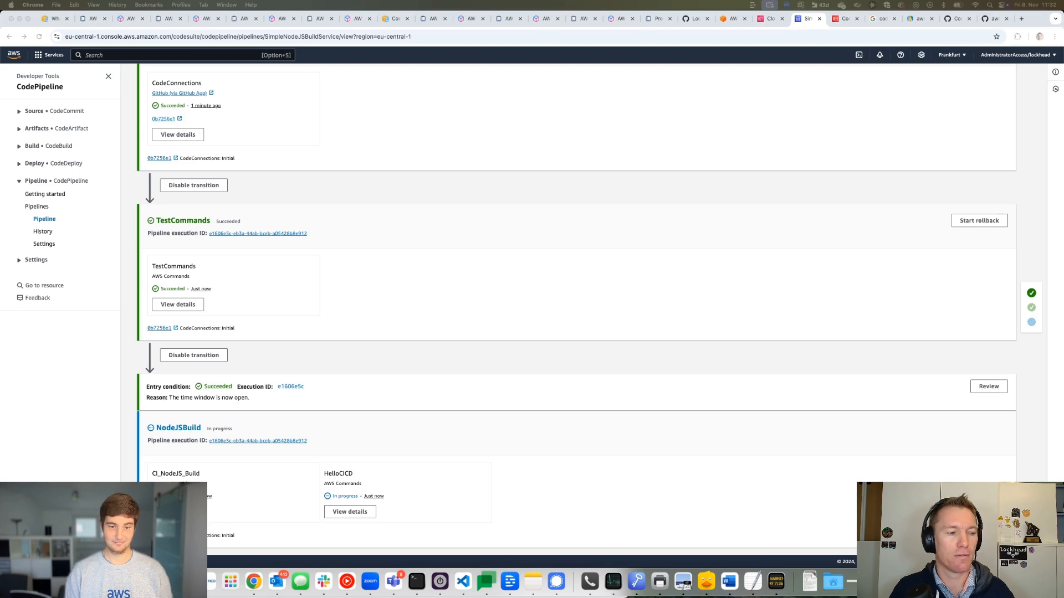
scroll(355, 471, down, 1)
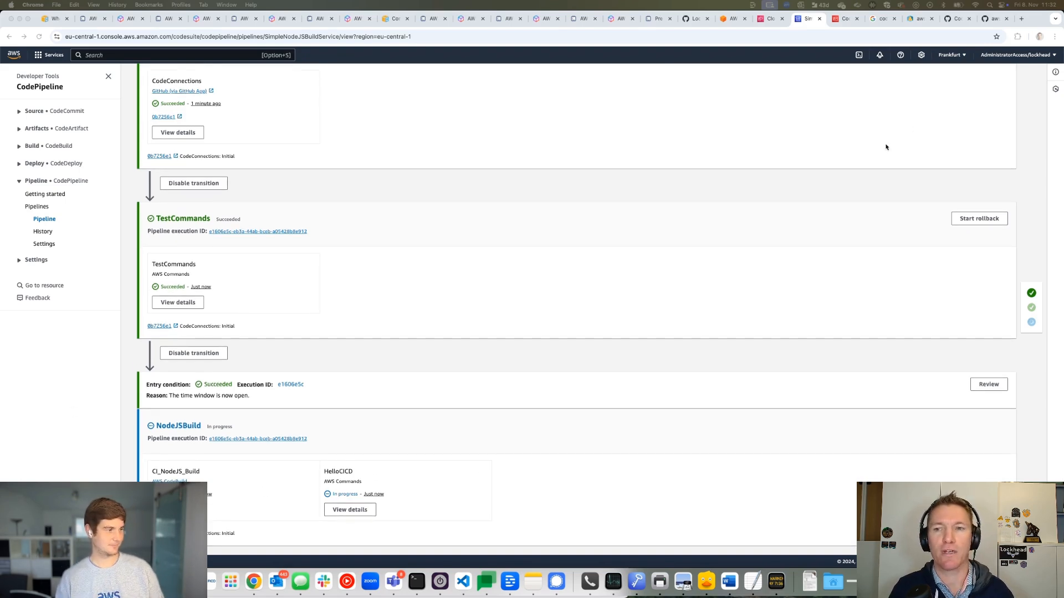
Search Google in a new browser tab for "aws codebuild lambda"
click(1024, 19)
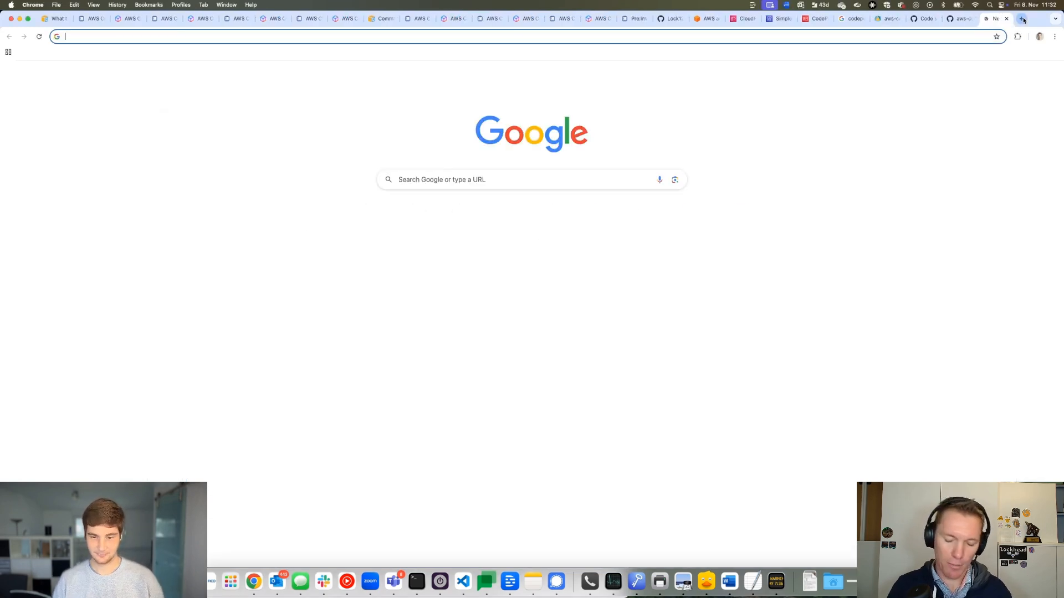
text(aws codeb)
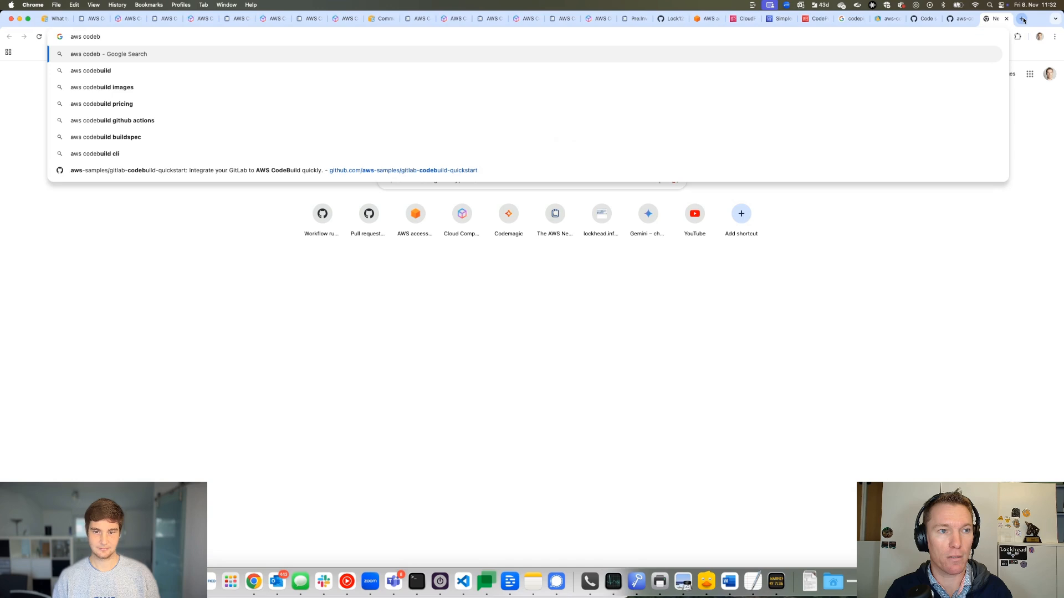
key(BackSpace)
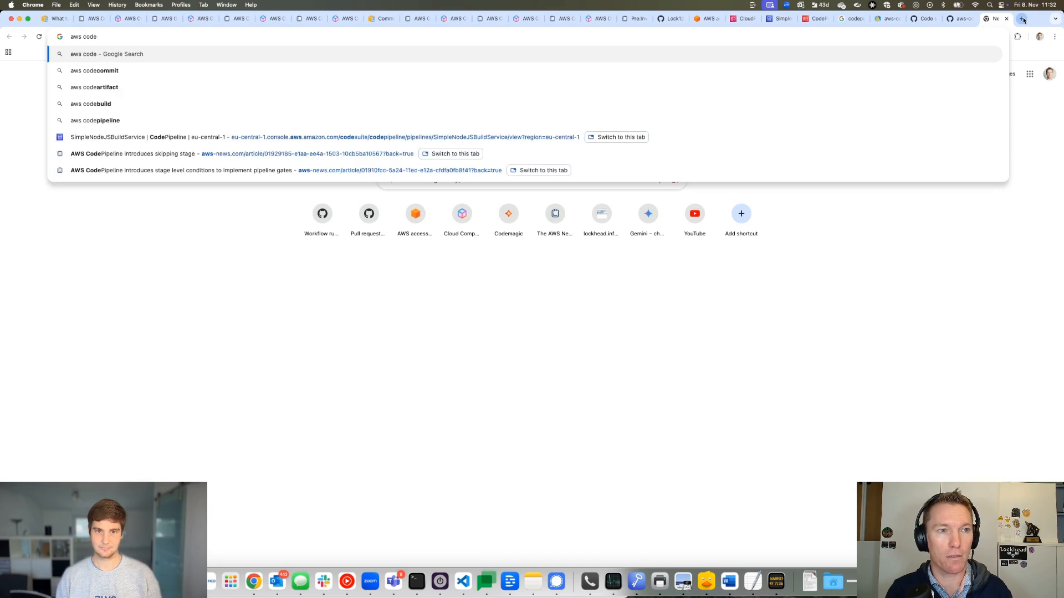
text(pip)
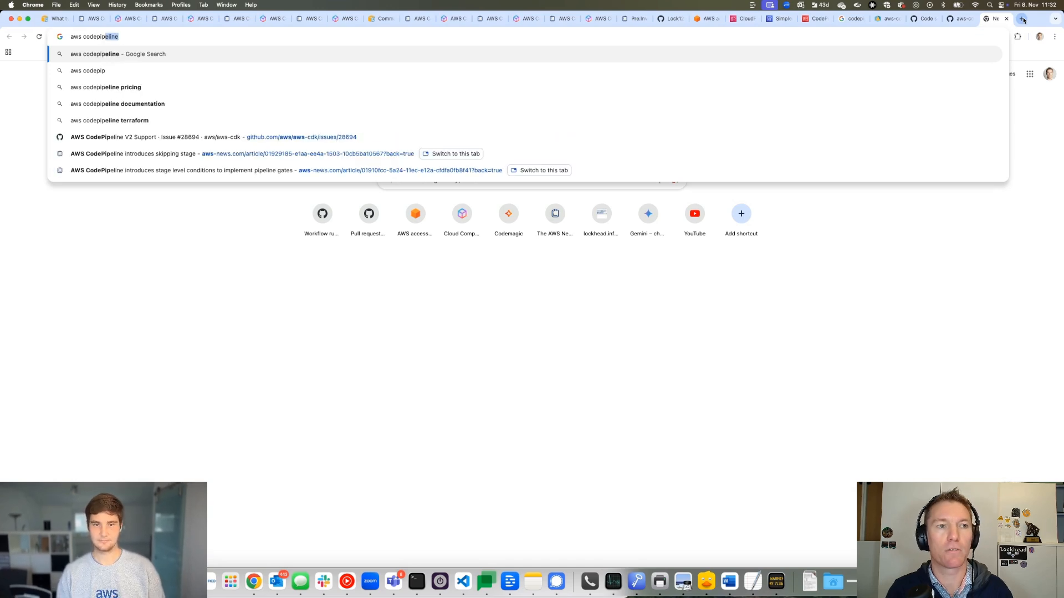
text(elin)
key(BackSpace)
key(BackSpace)
key(BackSpace)
key(BackSpace)
key(BackSpace)
key(BackSpace)
key(BackSpace)
text(build lambda)
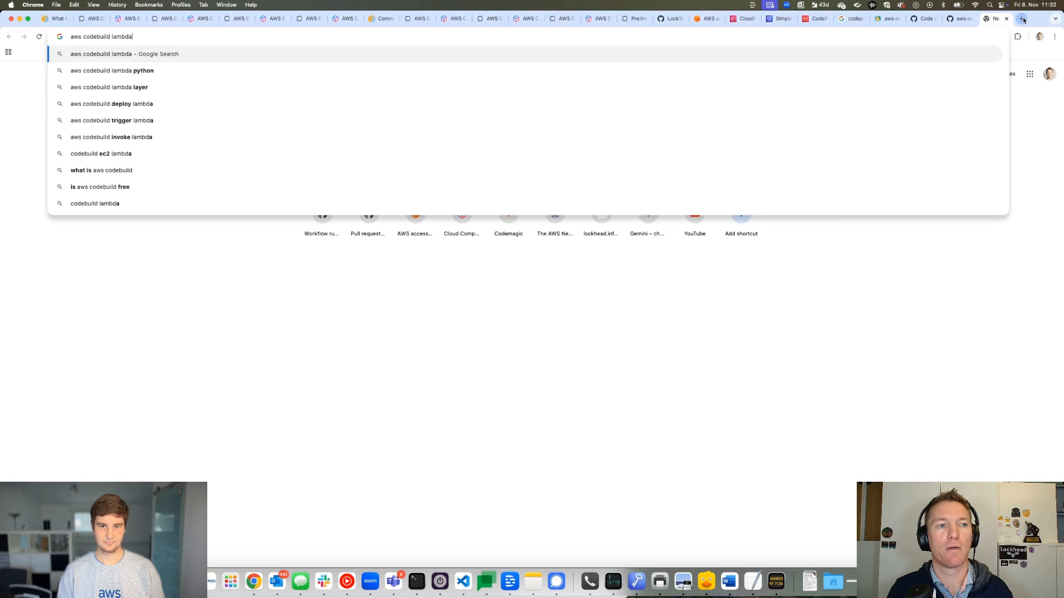
key(Return)
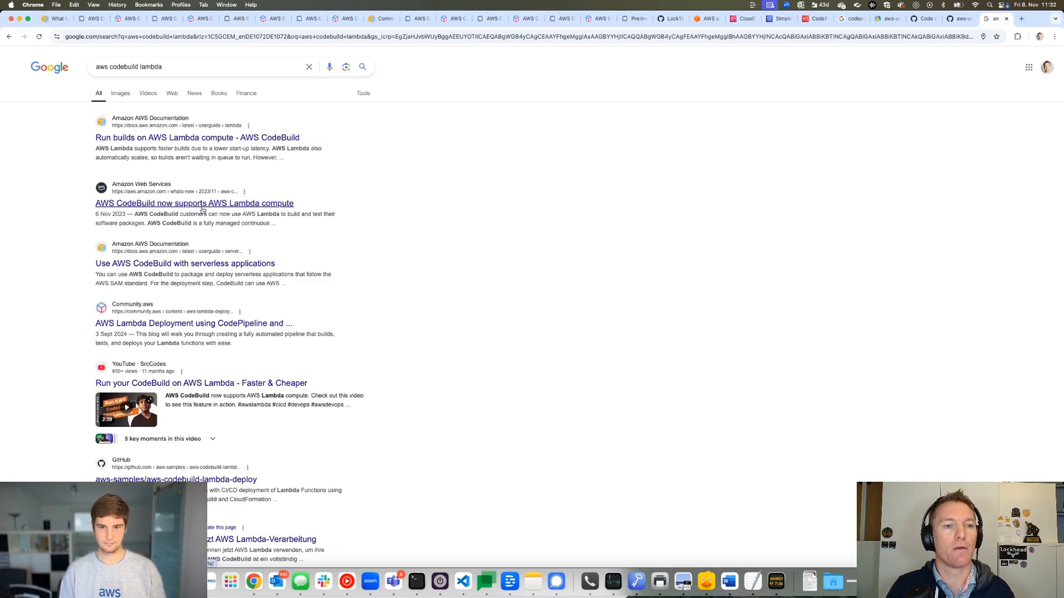
Open the AWS announcement "AWS CodeBuild now supports AWS Lambda compute" from the search results and highlight its title
triple_click(103, 216)
click(161, 209)
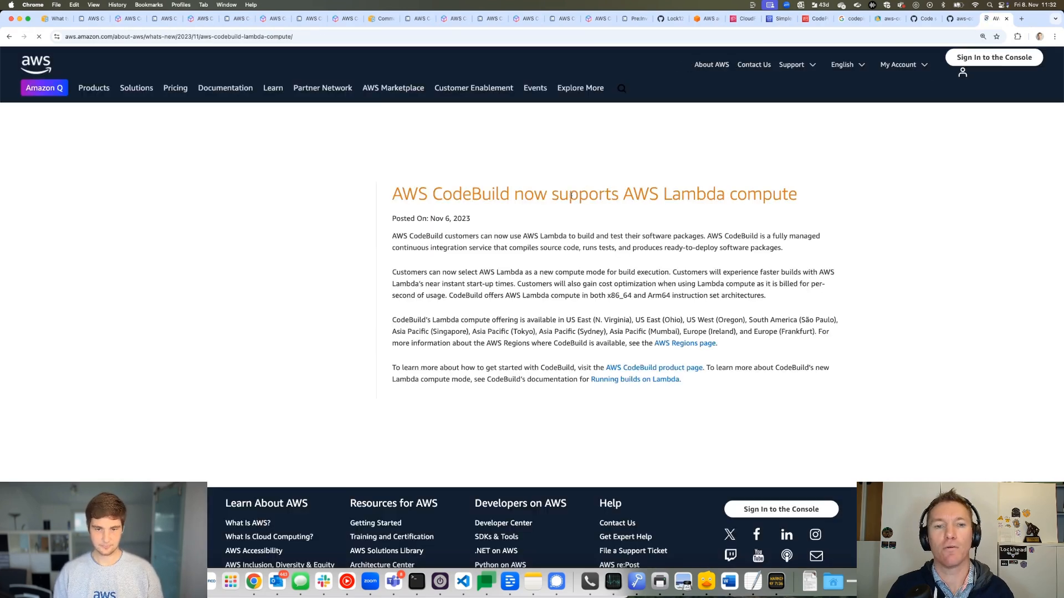
drag(394, 190, 798, 194)
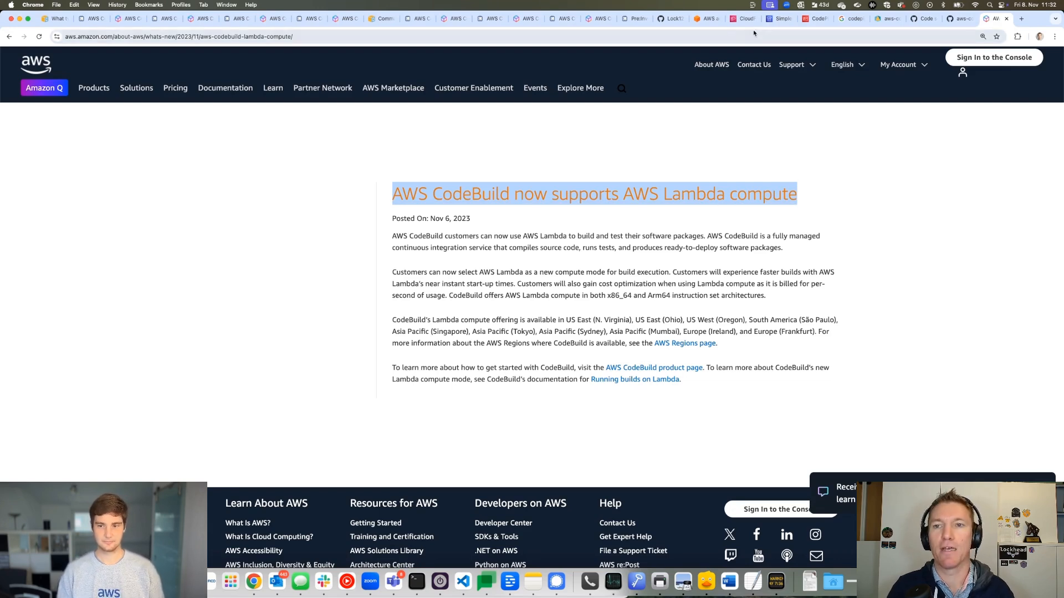
Return to the SimpleNodeJSBuildService pipeline and examine the retry metadata of the NodeJSBuild stage
click(781, 18)
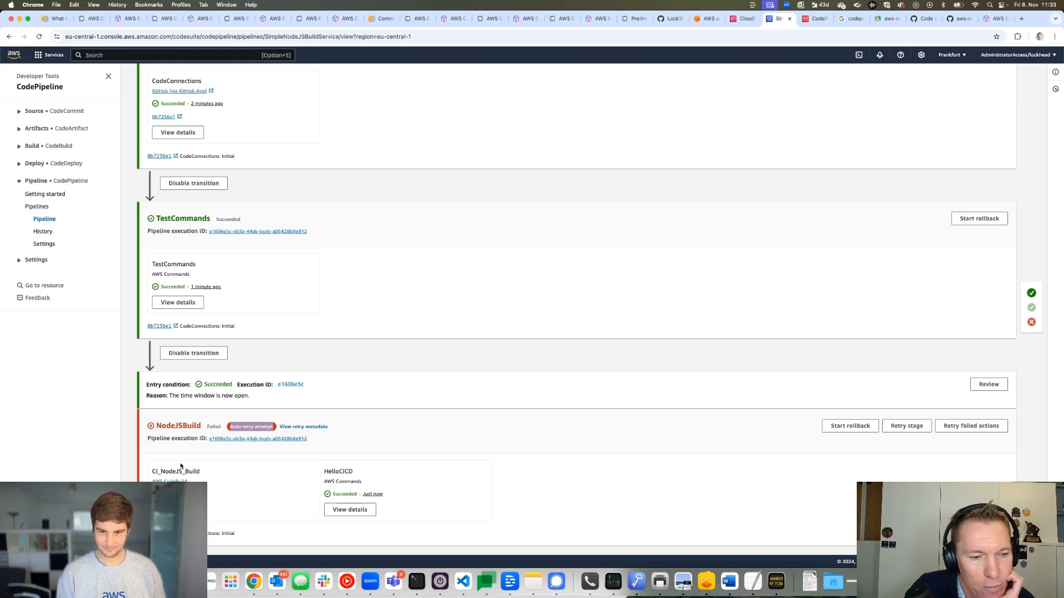
click(309, 428)
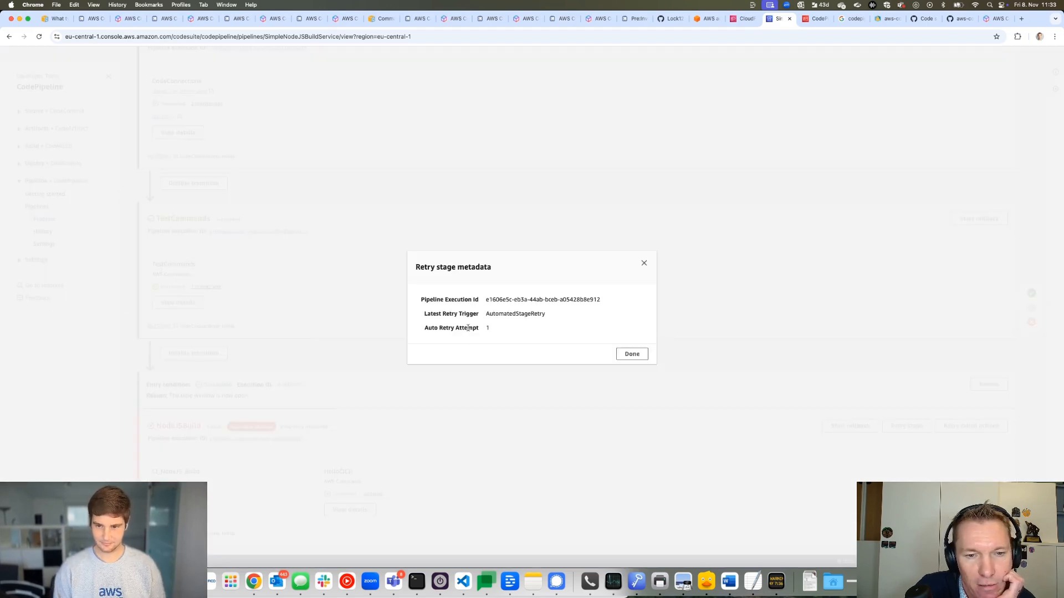
click(632, 355)
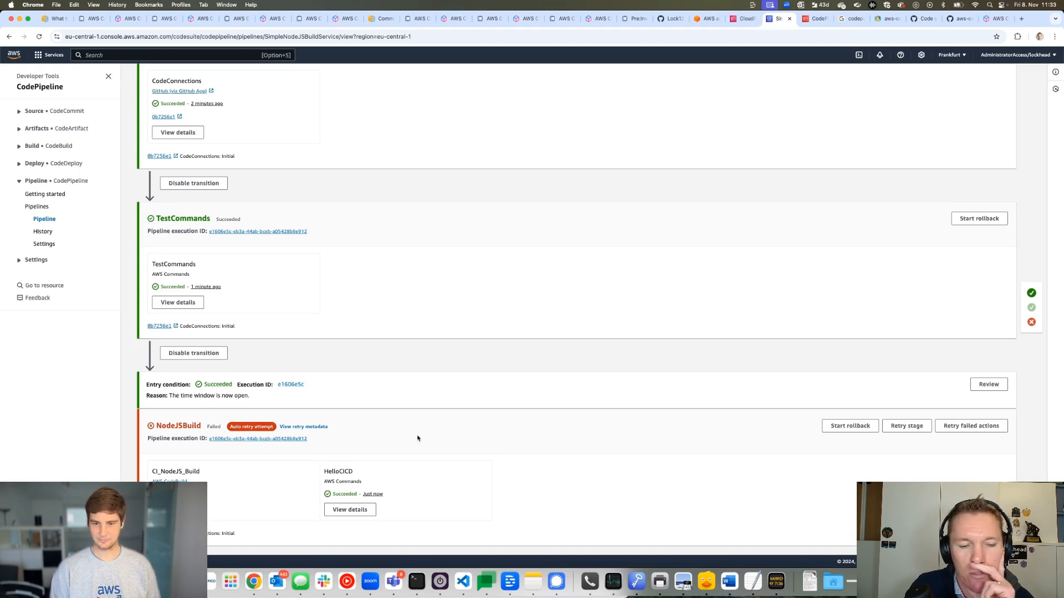
click(305, 428)
click(638, 356)
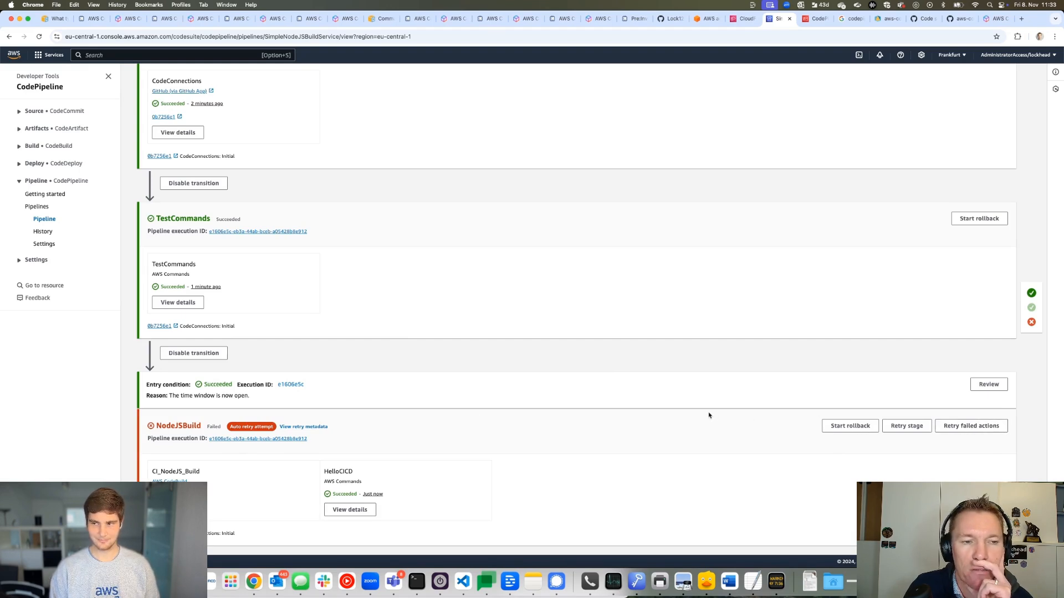
Look through the pipeline's settings, checking the general details, the artifact store and the pipeline tags
scroll(710, 415, up, 3)
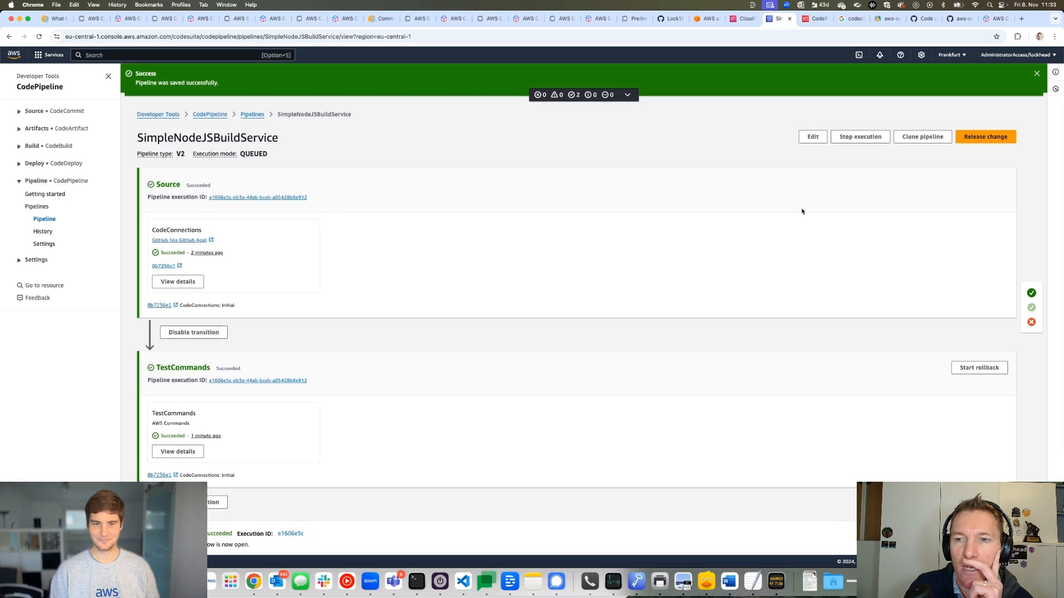
click(49, 244)
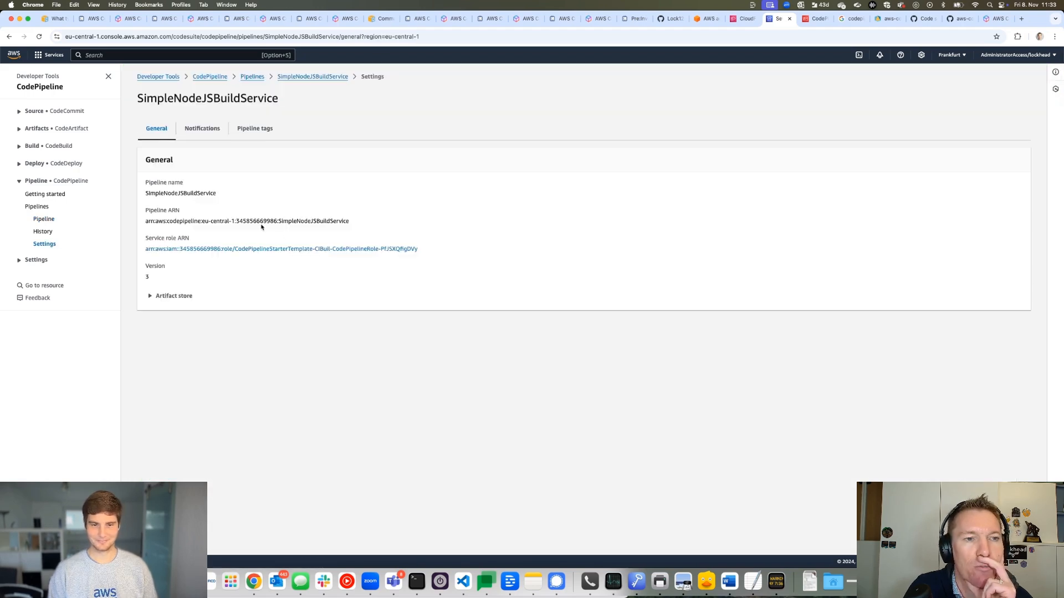
click(163, 298)
click(260, 129)
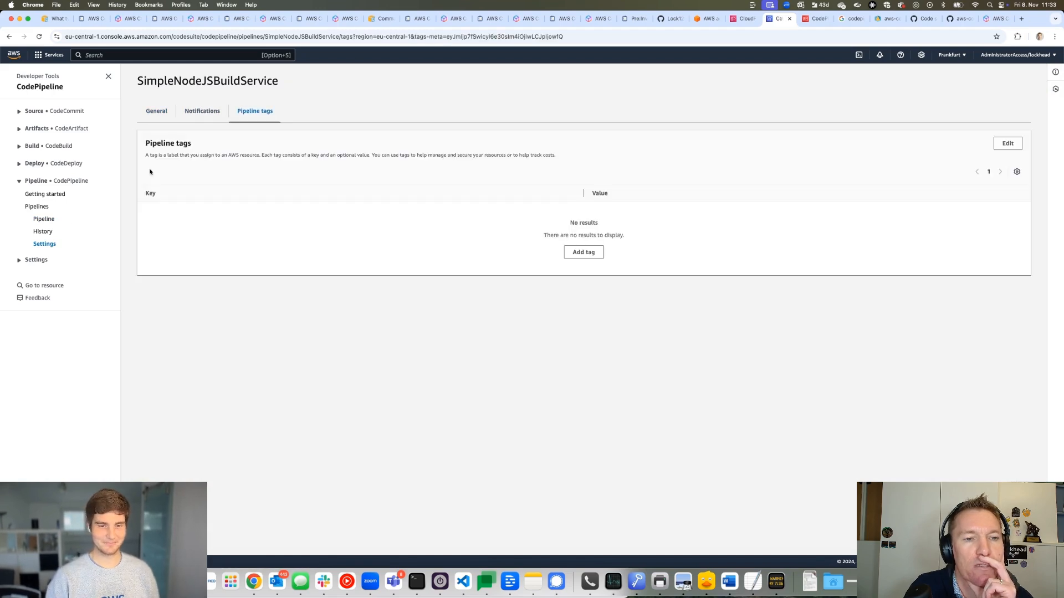
Go back to the pipeline's stage view and check the NodeJSBuild stage's retry metadata again
click(45, 219)
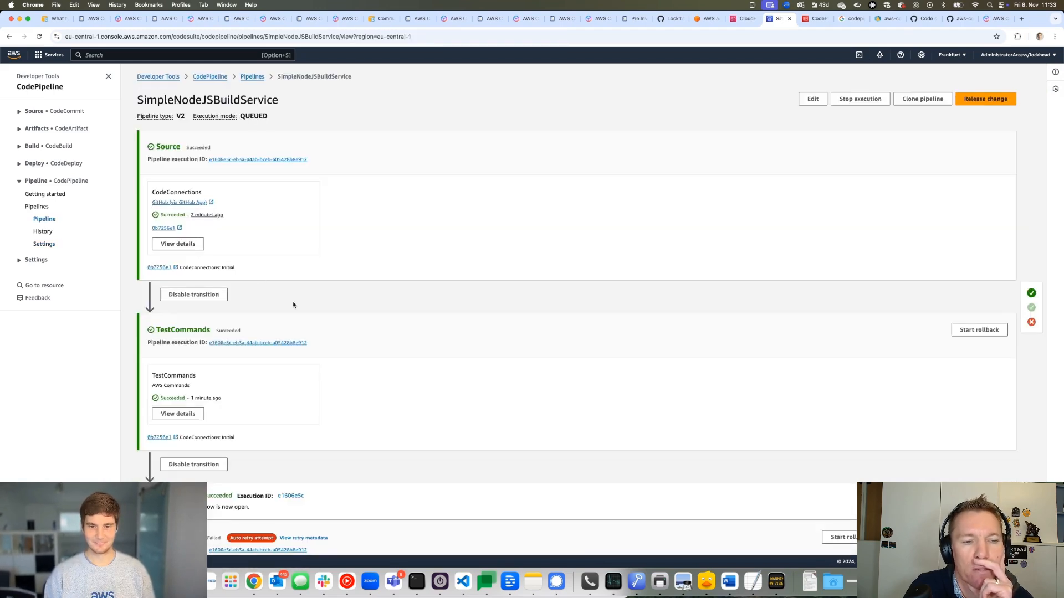
scroll(368, 372, down, 3)
click(308, 428)
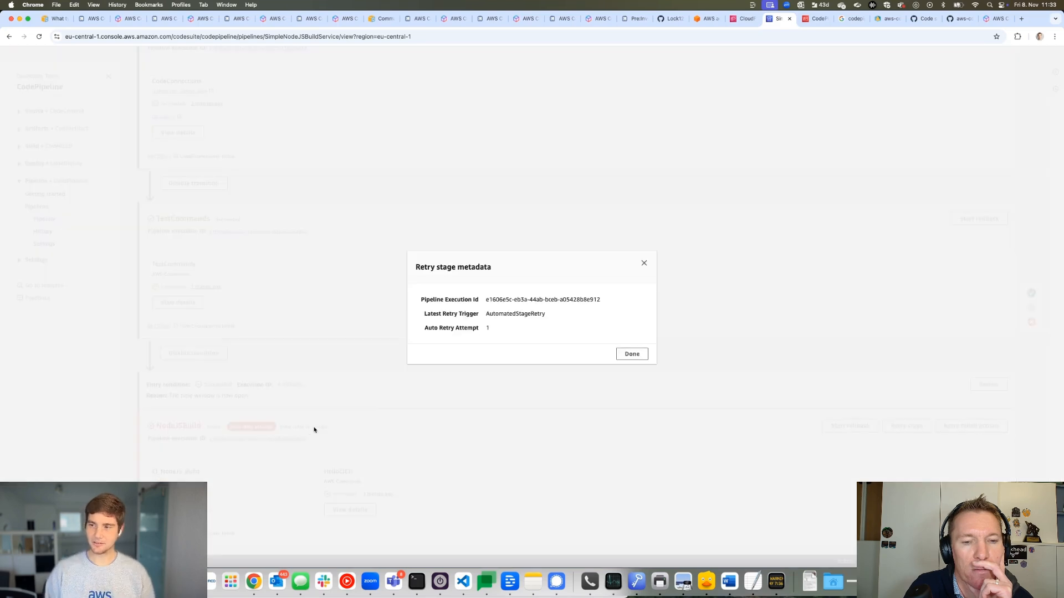
click(630, 353)
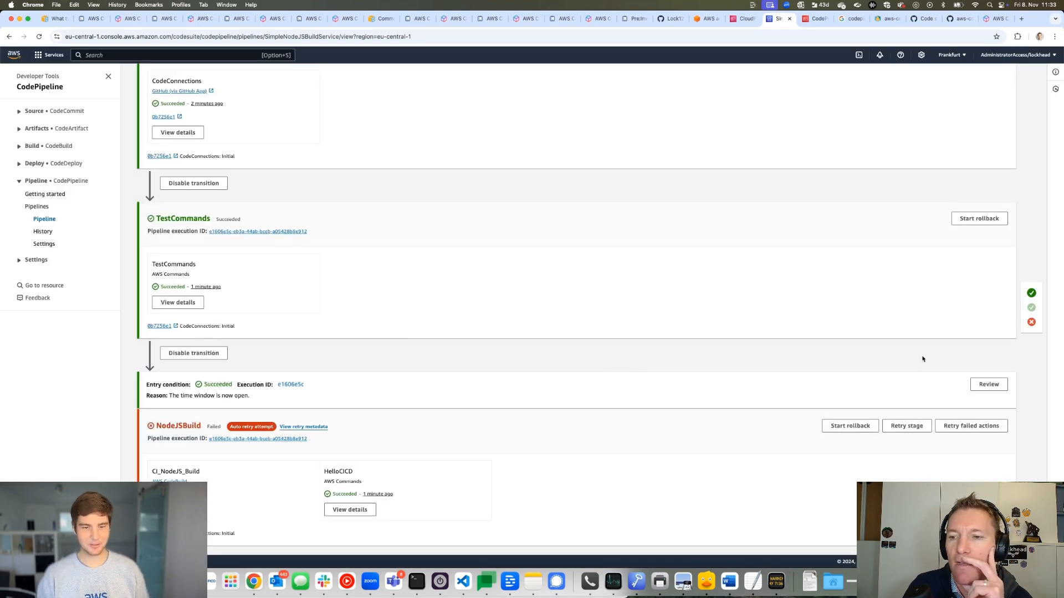
scroll(925, 373, up, 3)
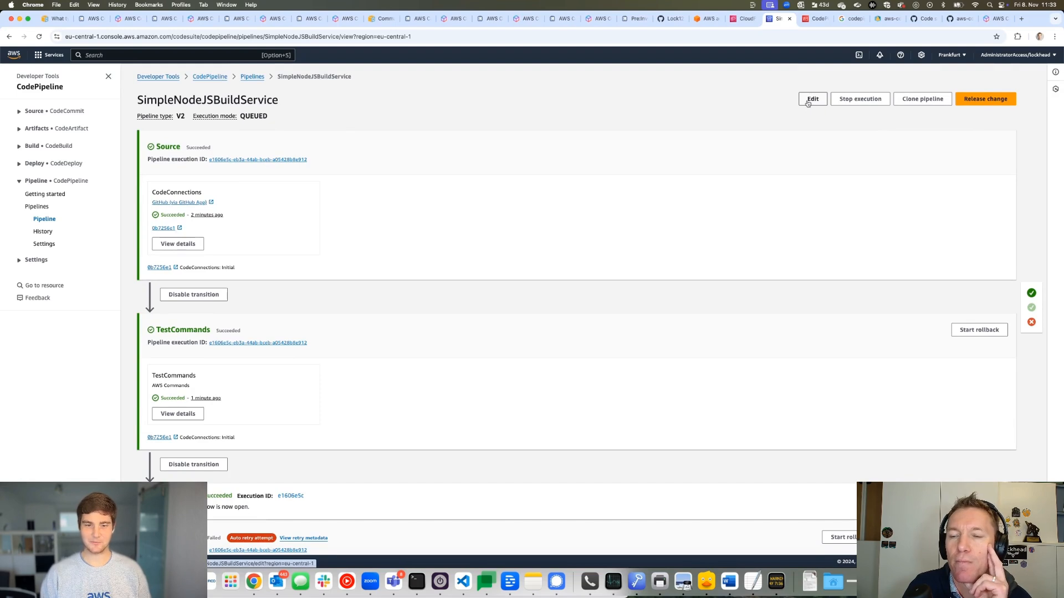
Open the SimpleNodeJSBuildService pipeline for editing and view the condition details of the NodeJSBuild stage
click(811, 99)
scroll(560, 331, down, 5)
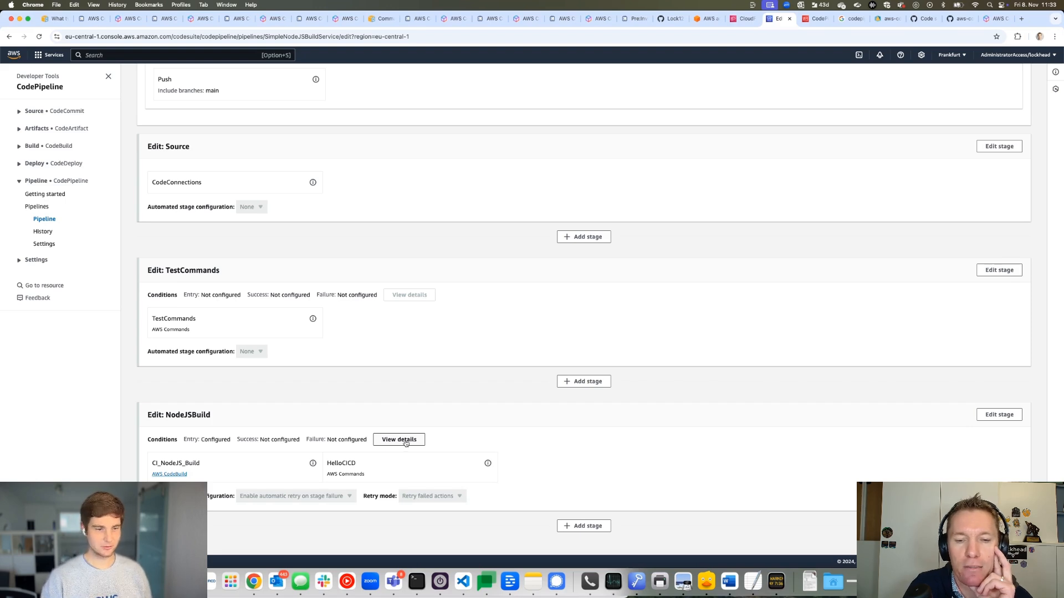
click(406, 442)
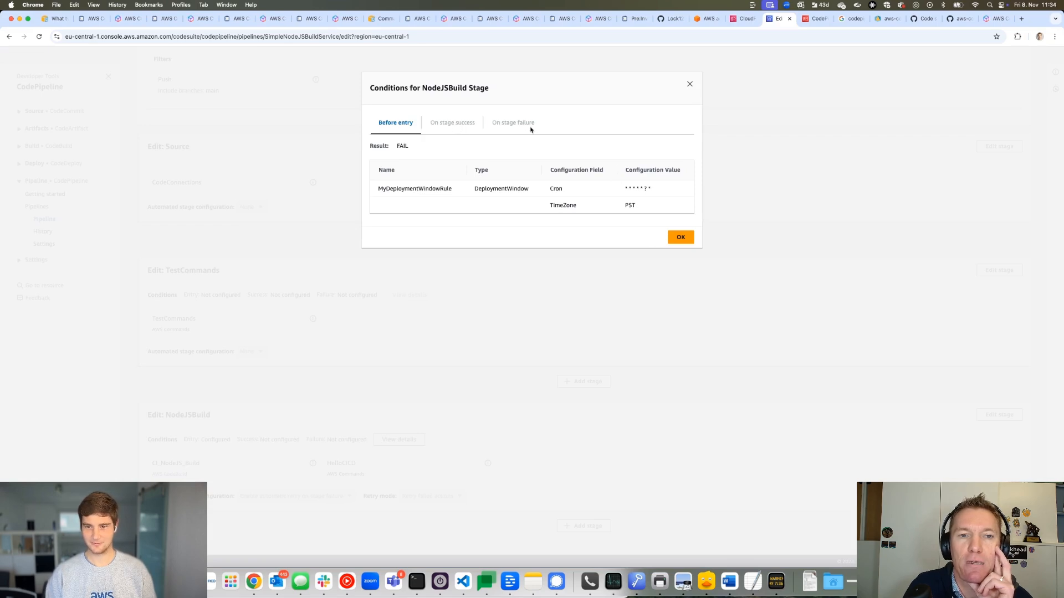
click(689, 84)
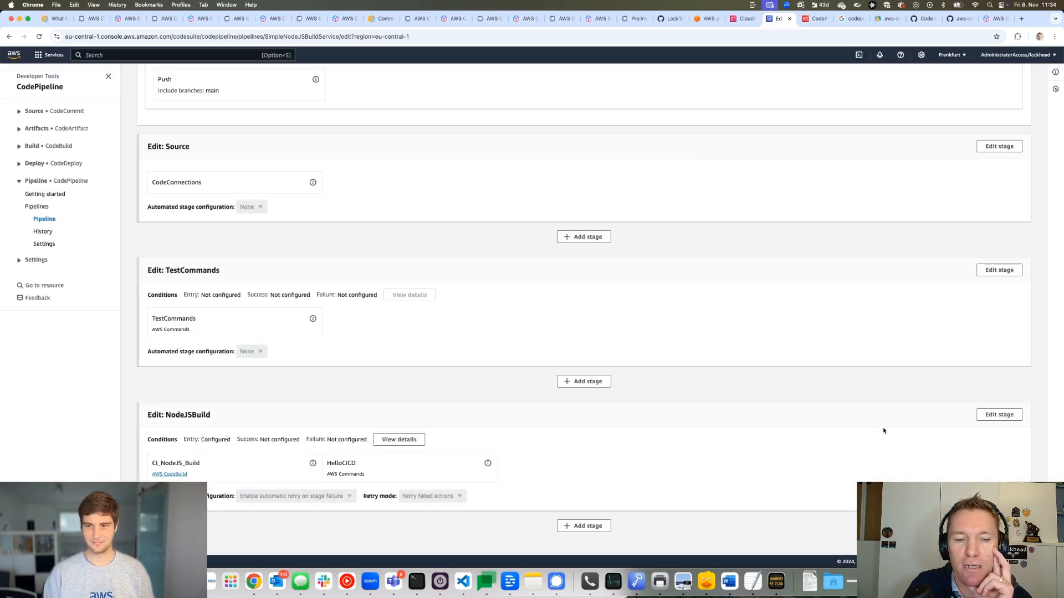
Open the NodeJSBuild stage for editing and inspect the settings of its MyDeploymentWindowRule entry rule without changing them
click(989, 416)
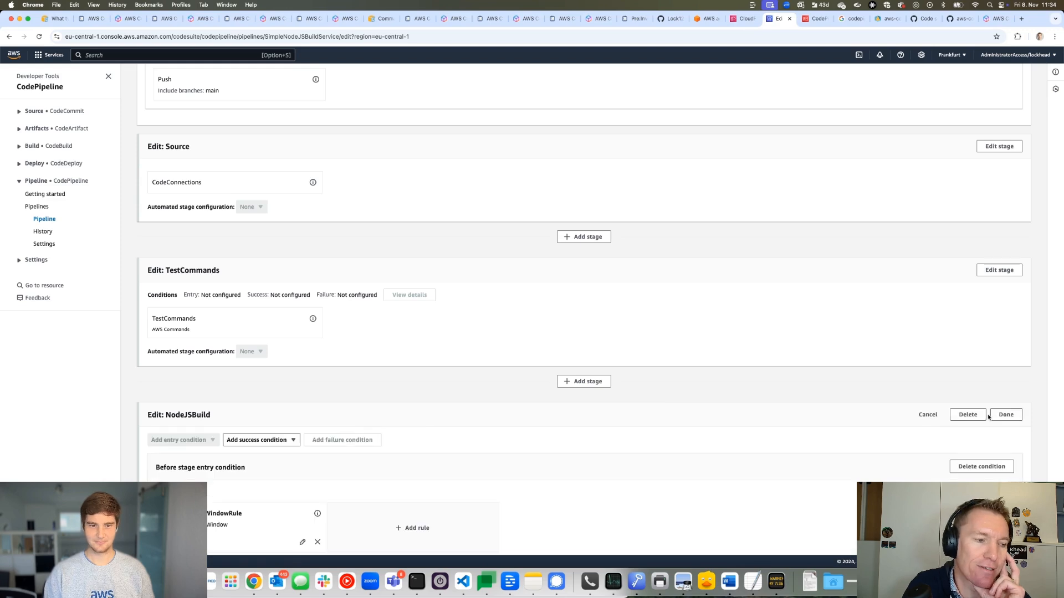
scroll(559, 462, down, 3)
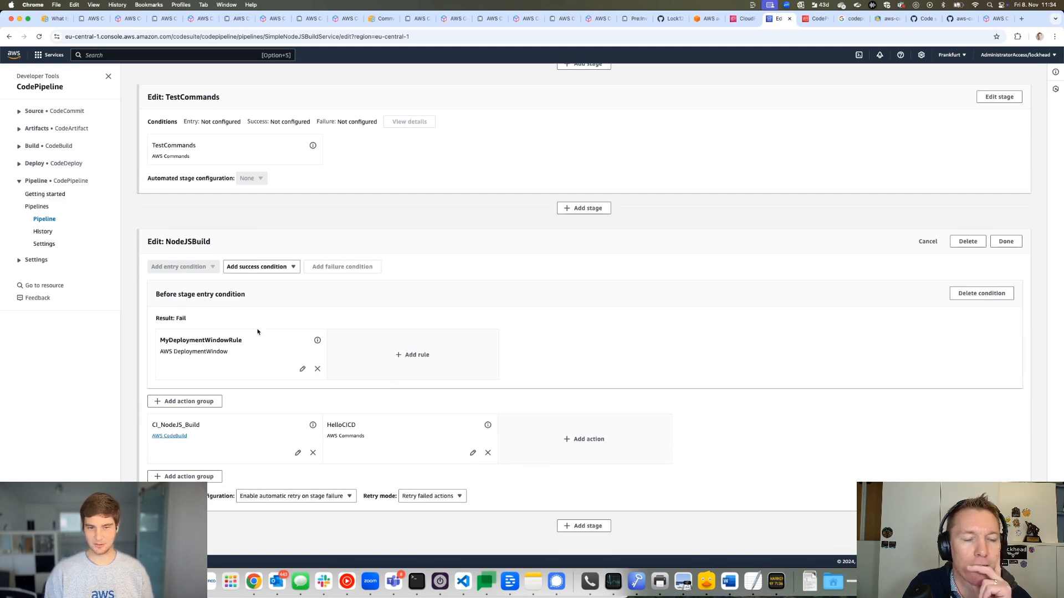
click(302, 369)
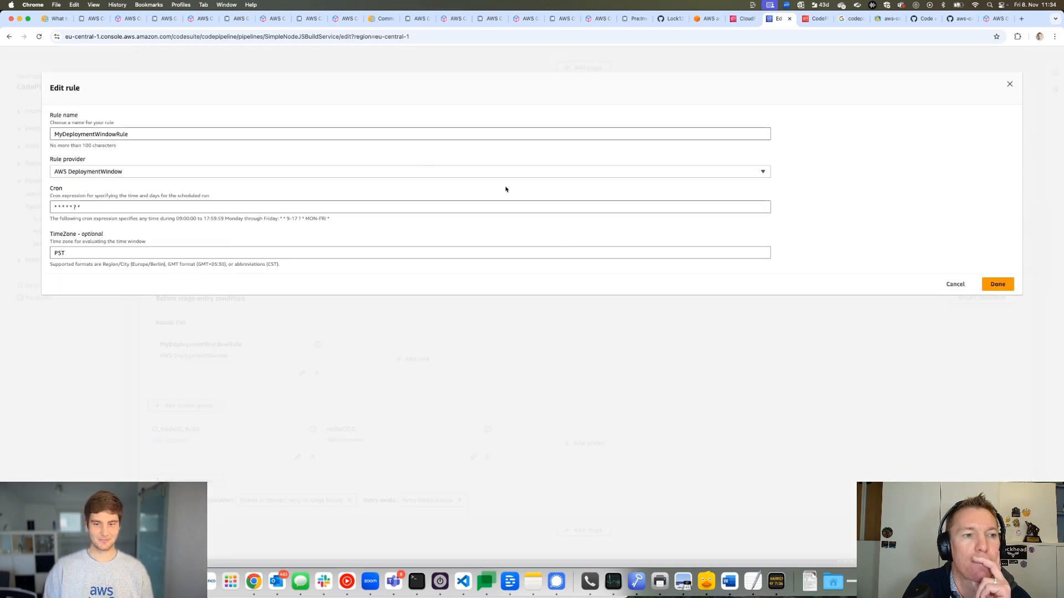
click(951, 286)
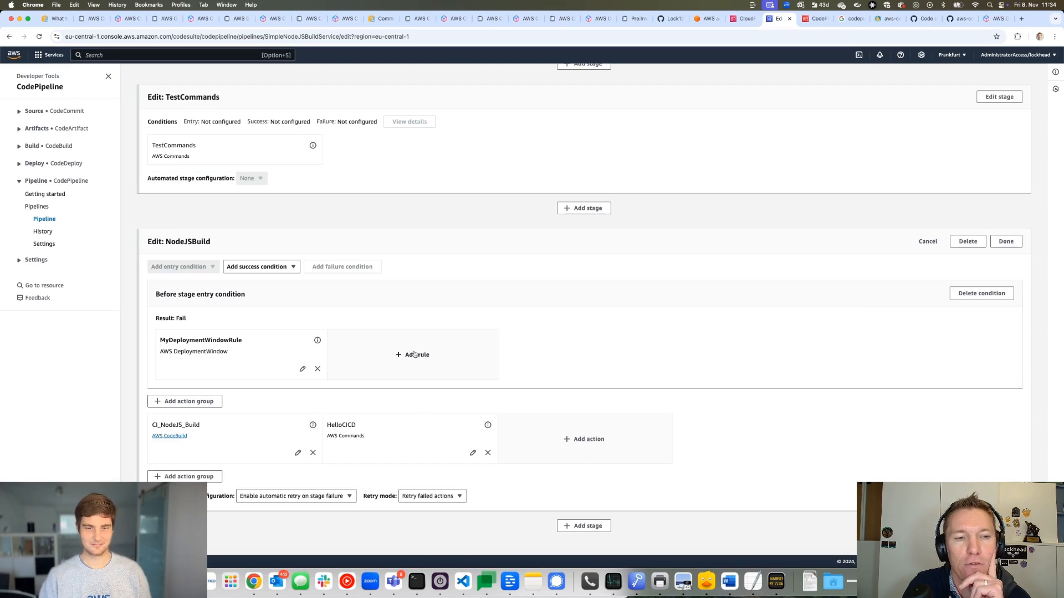
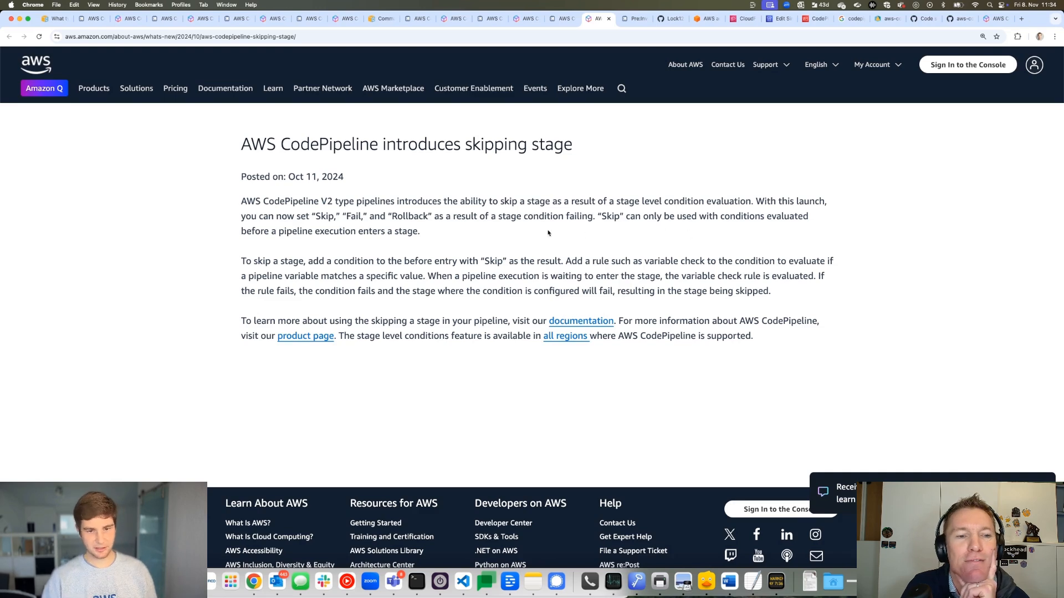
Return to the pipeline editor and add a stage named SkipThisStage between the TestCommands and NodeJSBuild stages
click(781, 20)
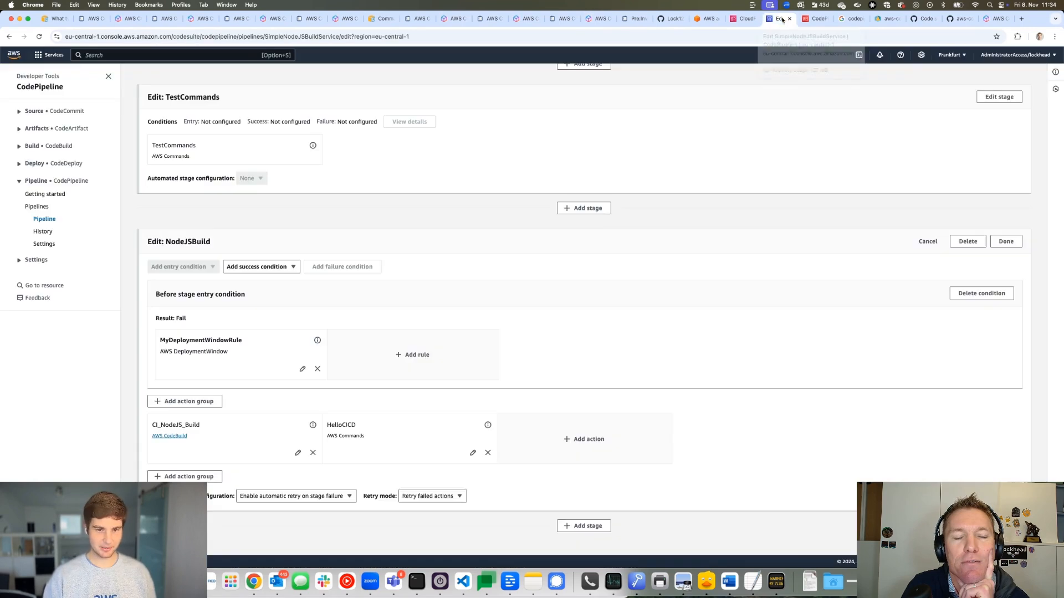
scroll(432, 256, up, 5)
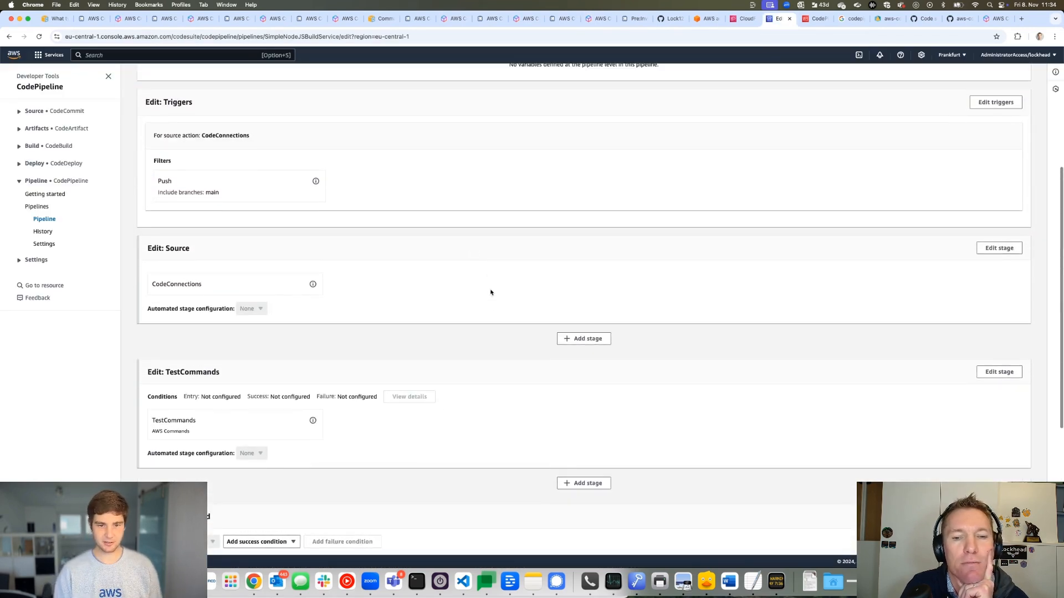
scroll(491, 292, down, 2)
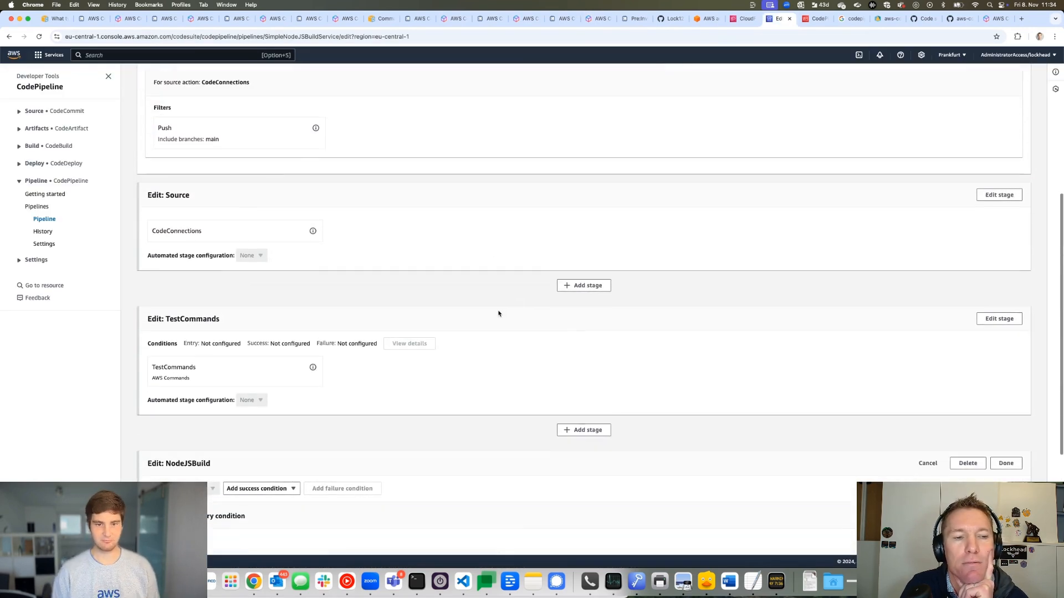
click(585, 433)
click(454, 309)
text(SkipTh)
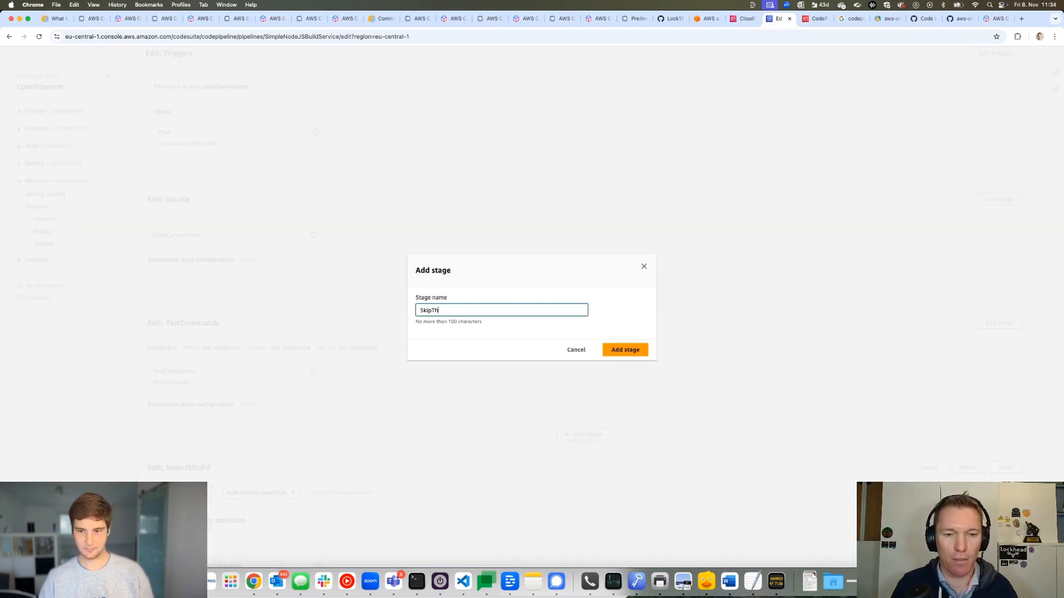
text(isStage)
key(Return)
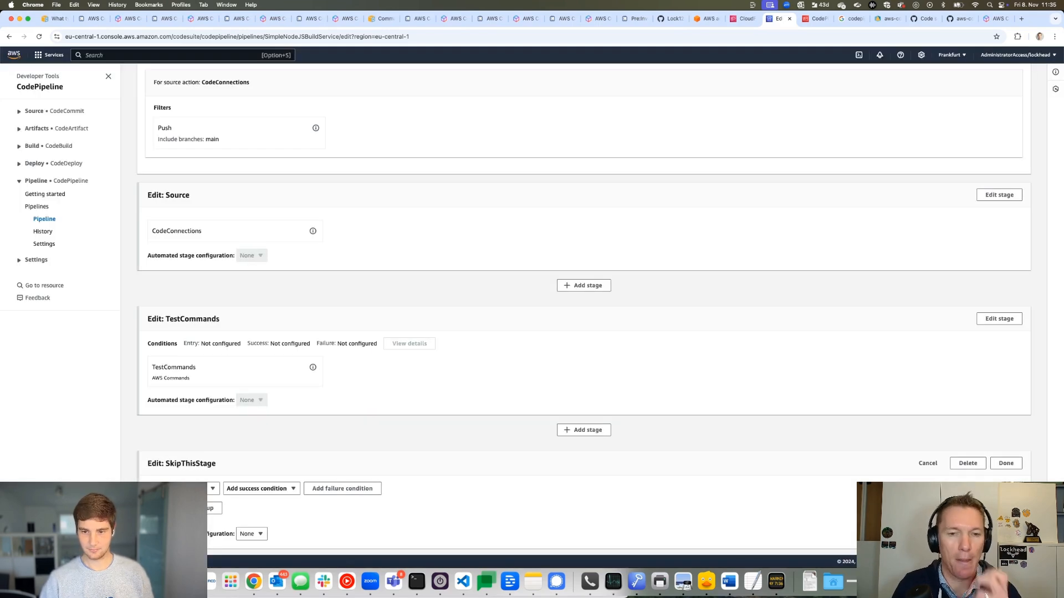
Consult the AWS announcement on skipping stages and add an entry condition with the result Skip to SkipThisStage
scroll(283, 382, down, 4)
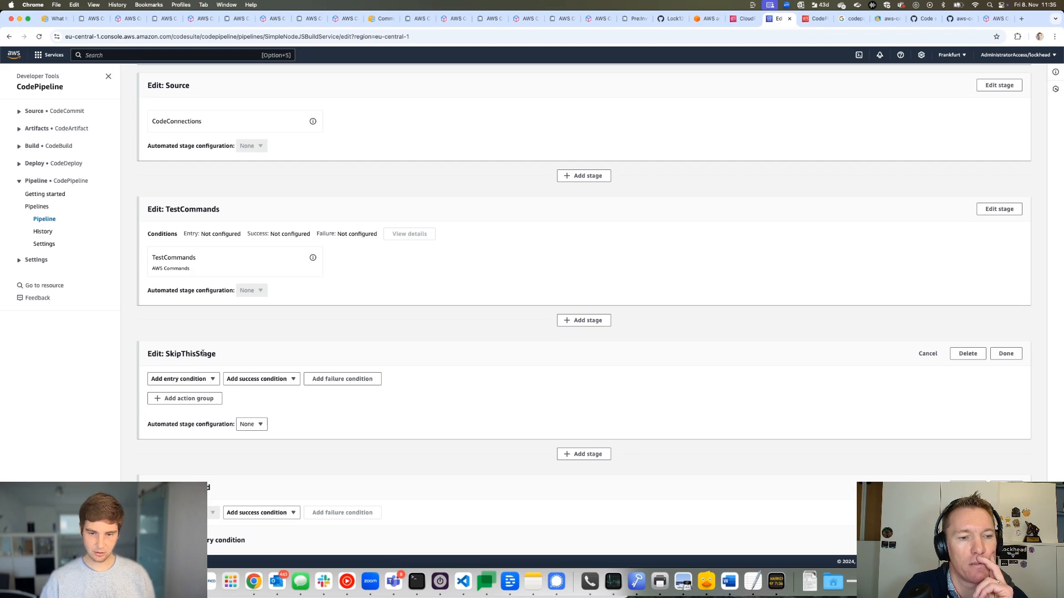
click(596, 19)
triple_click(496, 146)
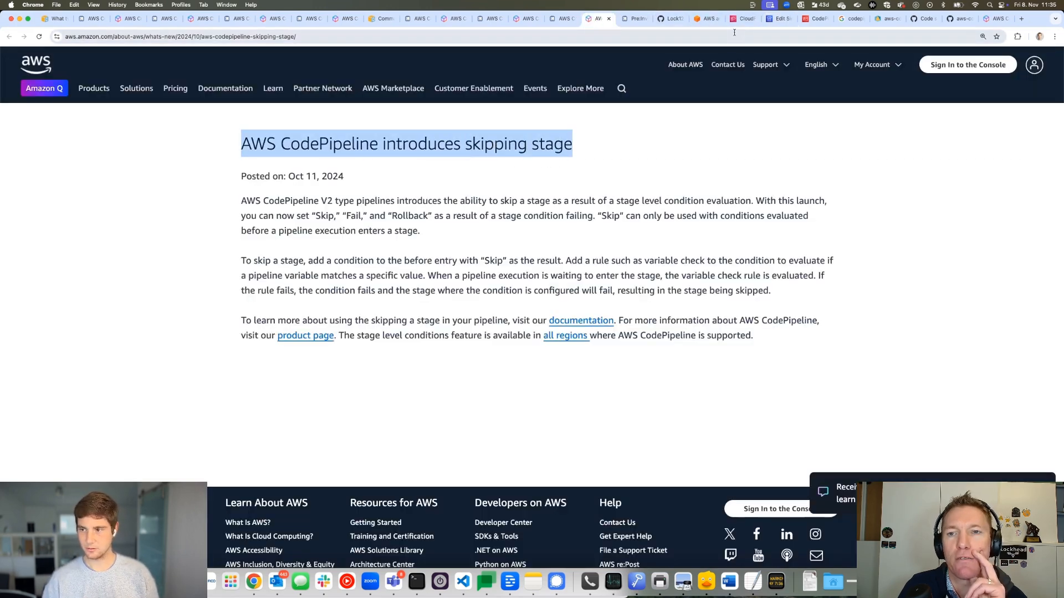
click(778, 19)
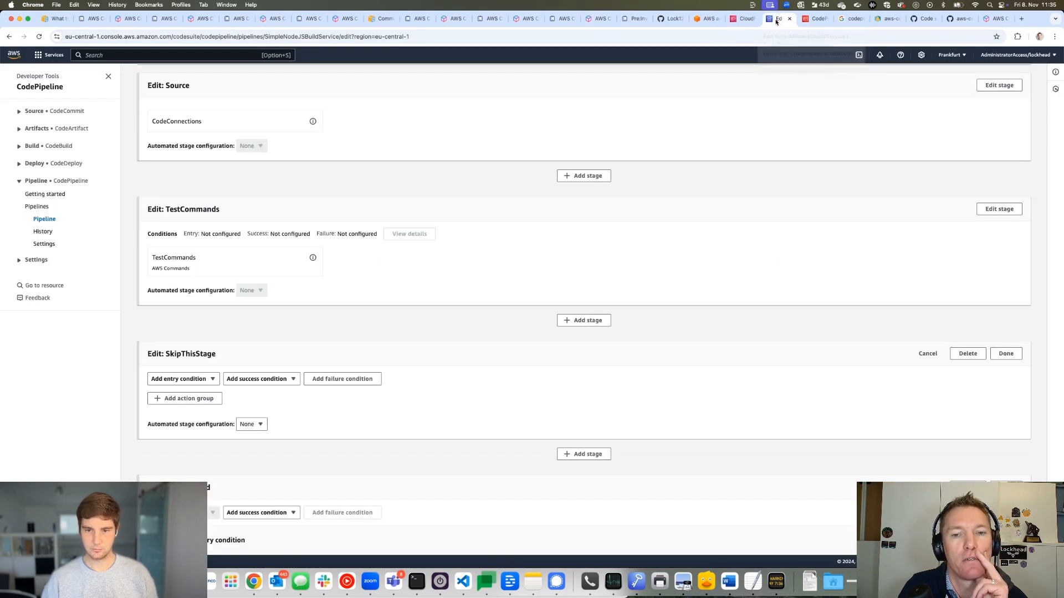
click(212, 380)
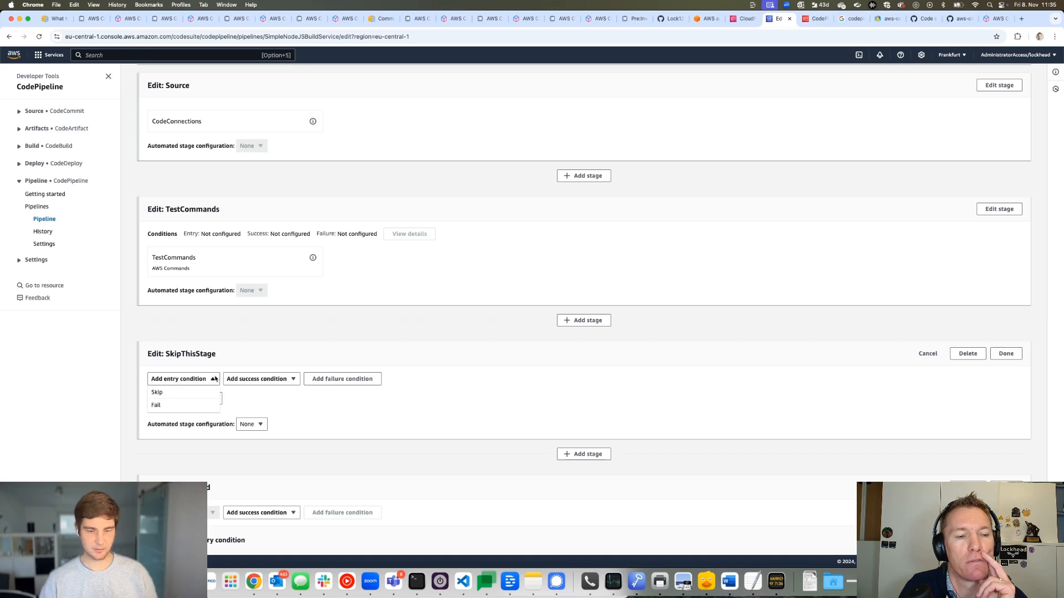
click(174, 393)
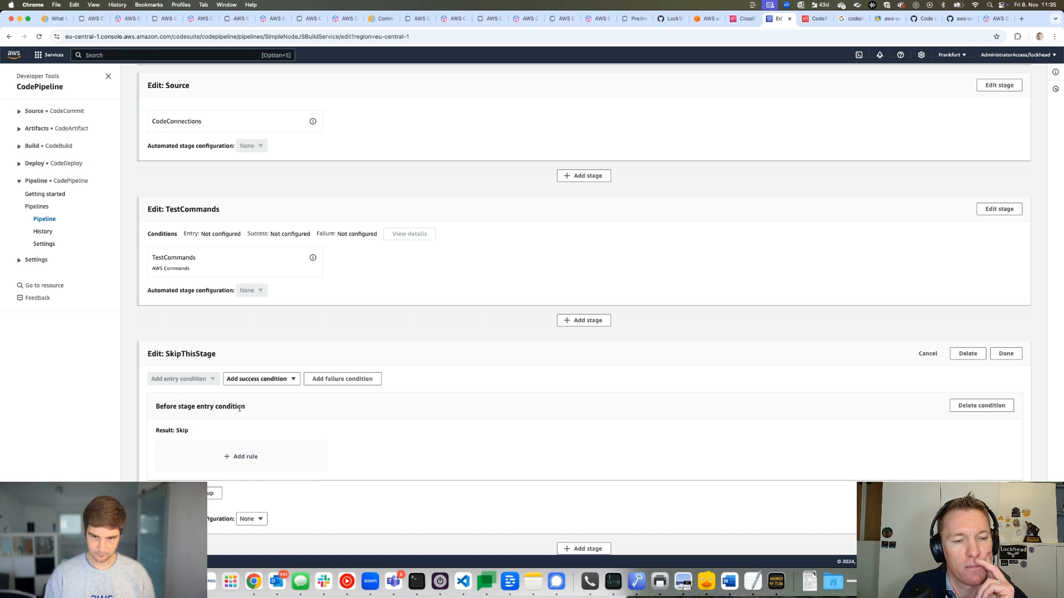
Add a rule to the Skip entry condition using the AWS VariableCheck provider, and enter SKIPSTAGE as its variable
click(247, 459)
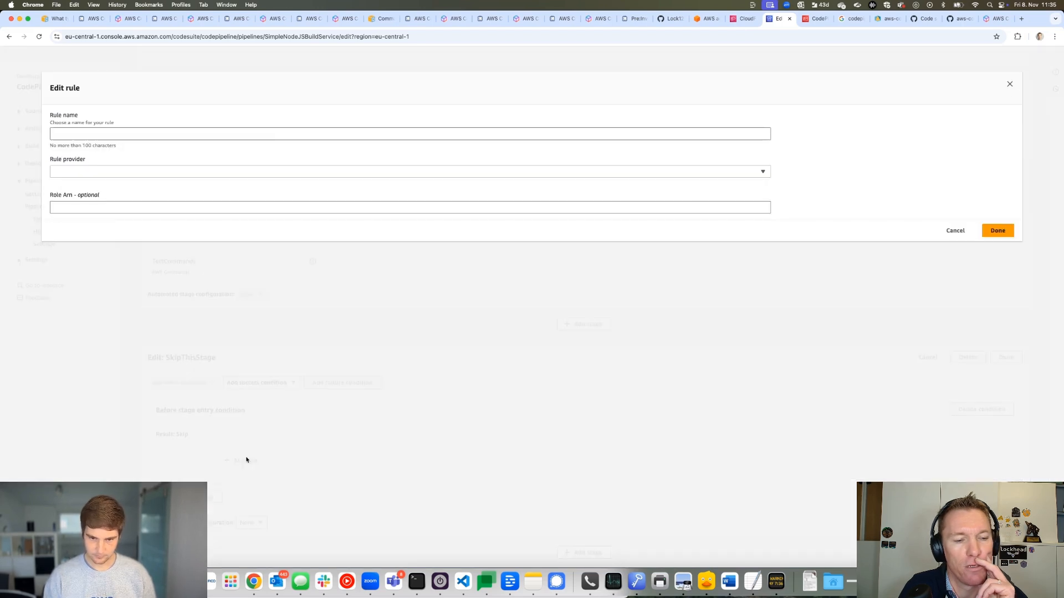
click(151, 171)
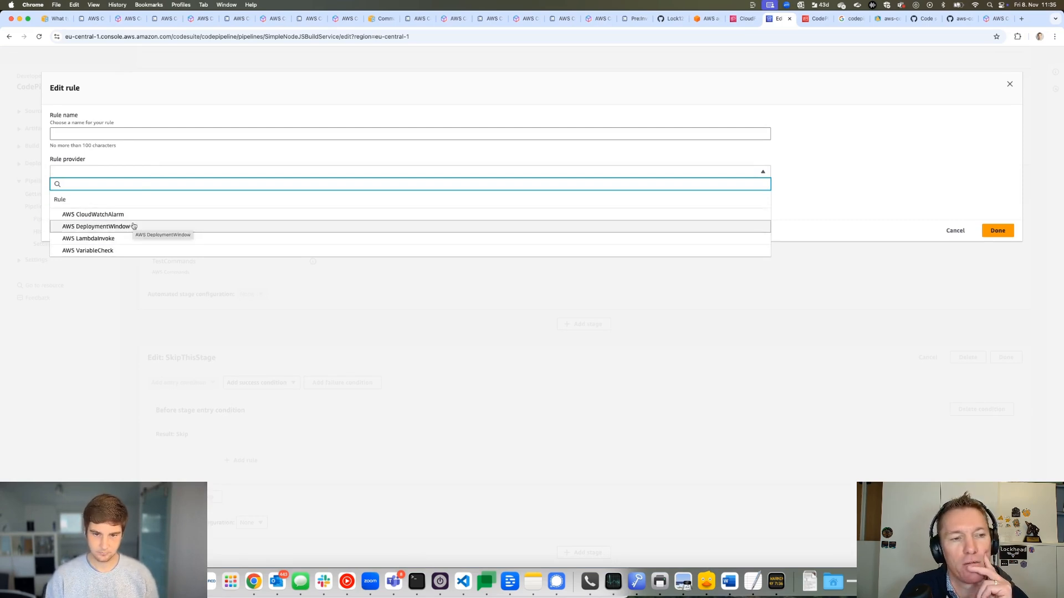
click(118, 252)
click(104, 210)
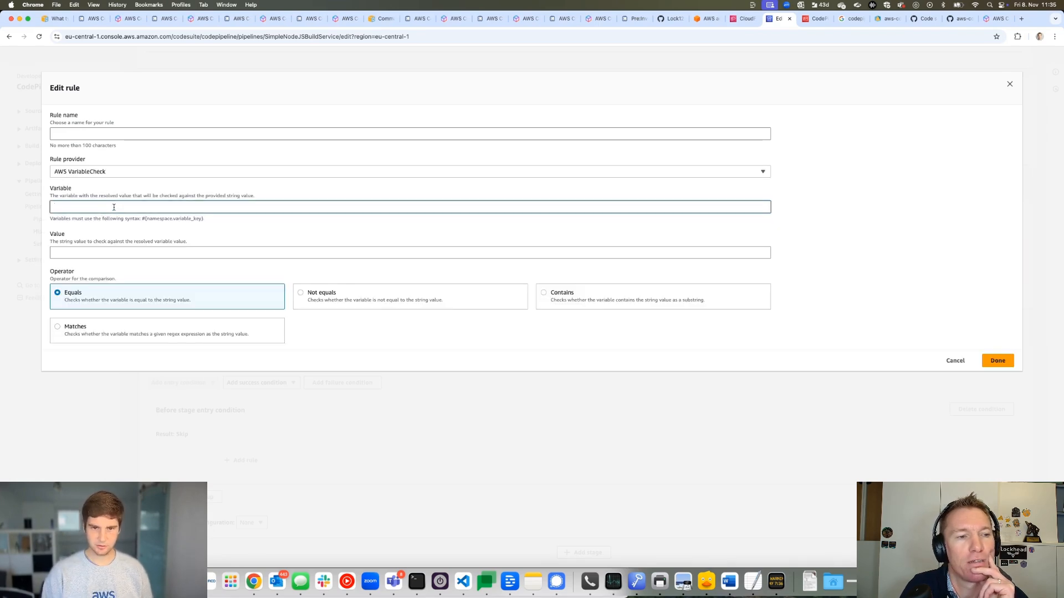
text(SKIP)
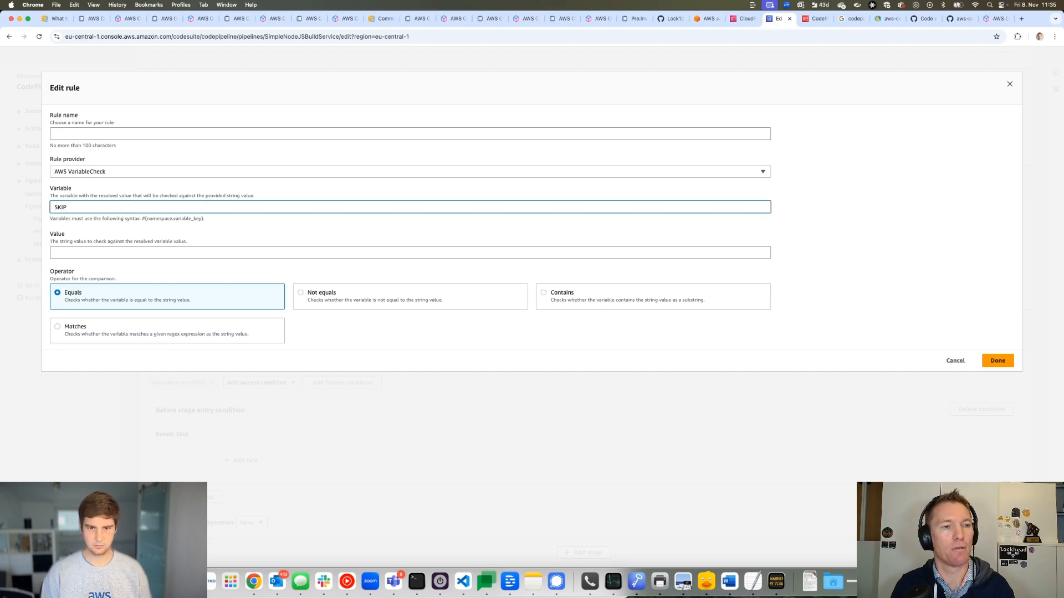
text(STAGE)
Set the rule's comparison value to true and keep the Equals operator
key(Tab)
text(Ski)
key(BackSpace)
text(true)
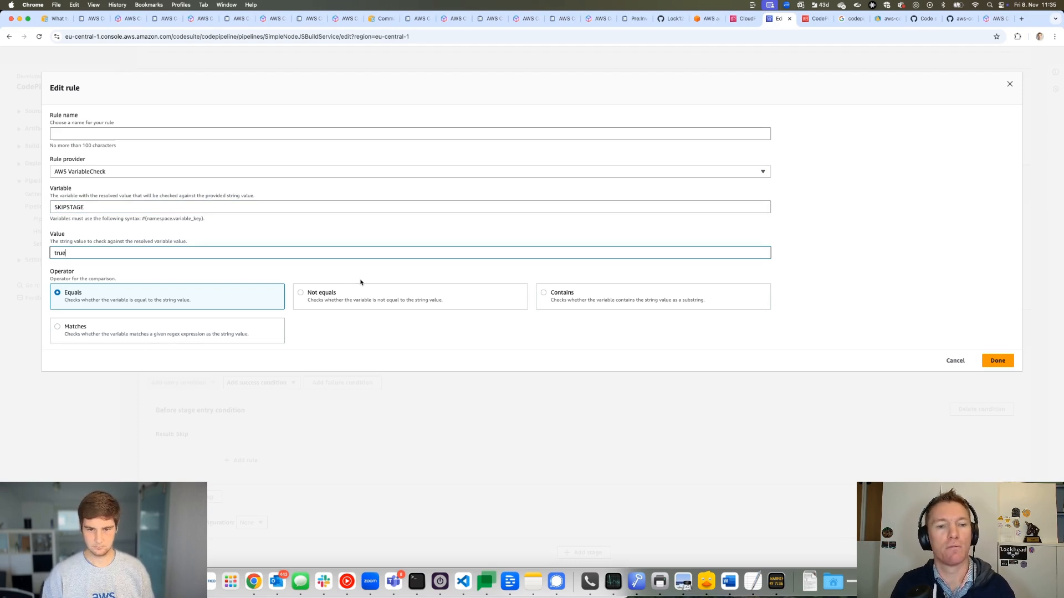
click(325, 291)
click(228, 295)
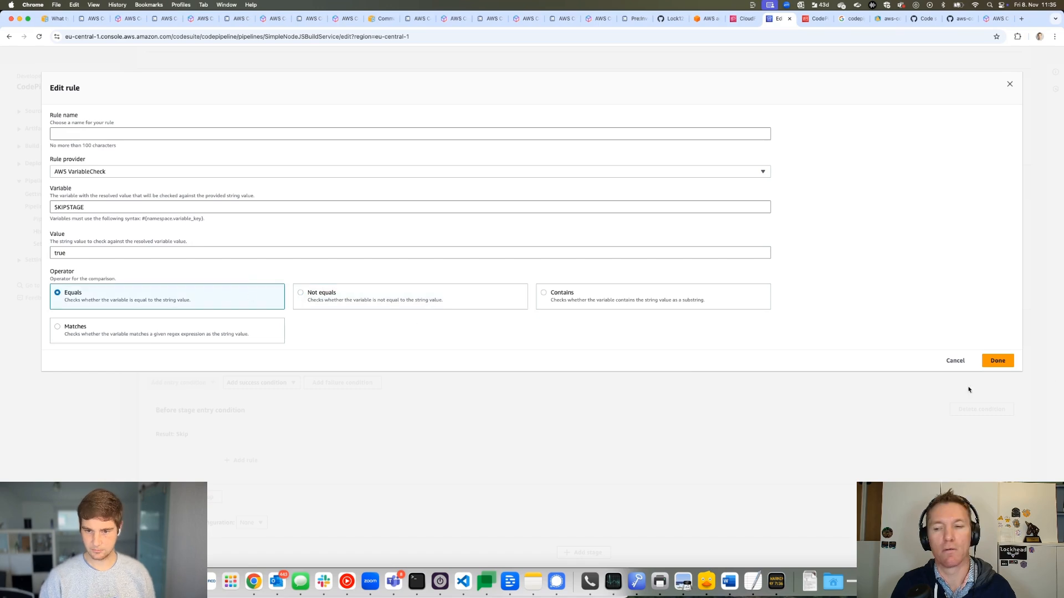
Name the variable check rule skipwhentrue and save it to the entry condition
click(998, 363)
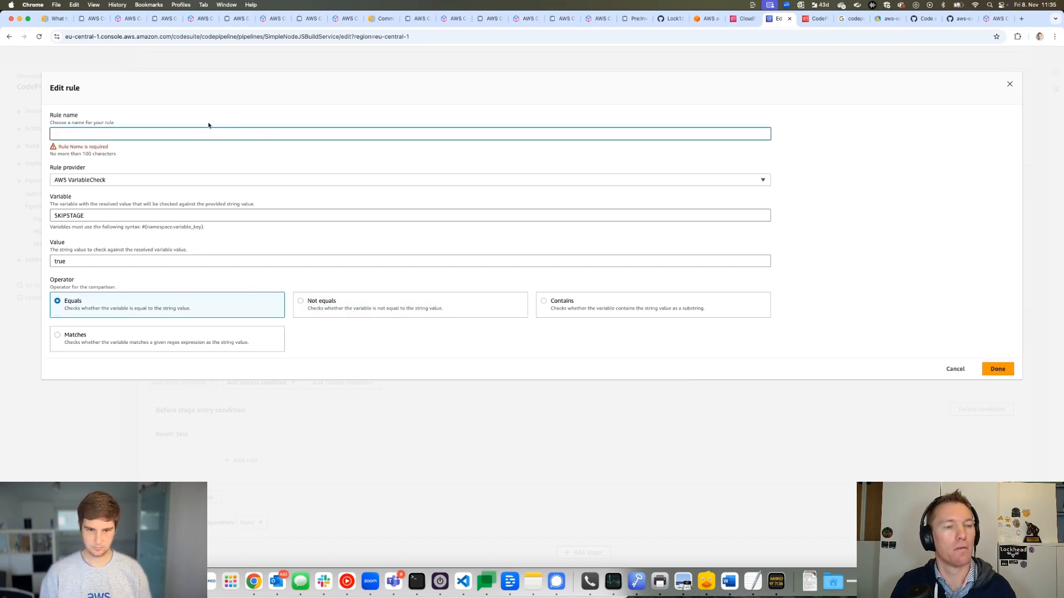
text(skipwhentrue)
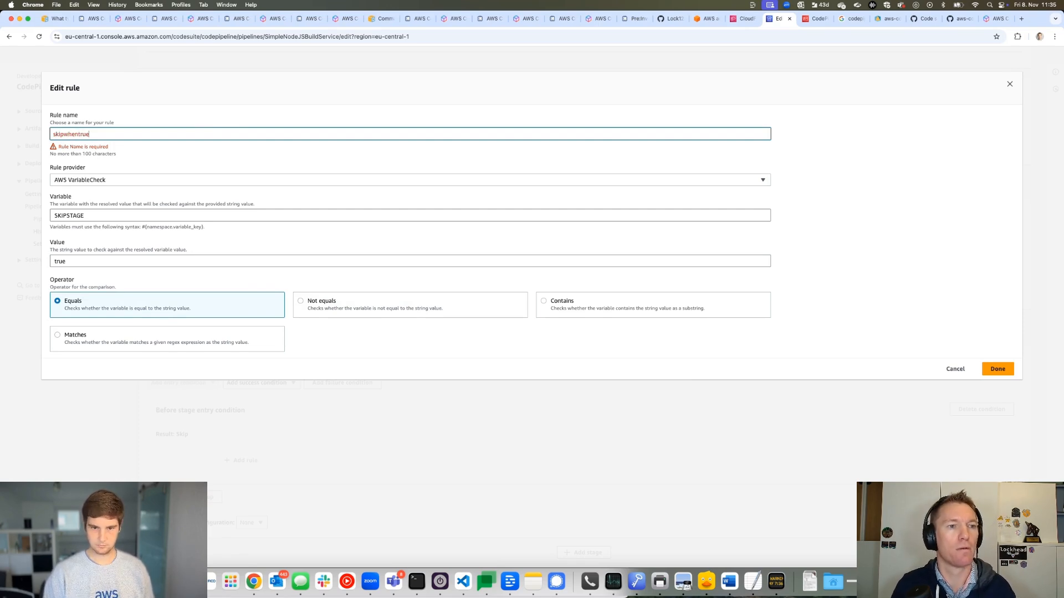
click(998, 368)
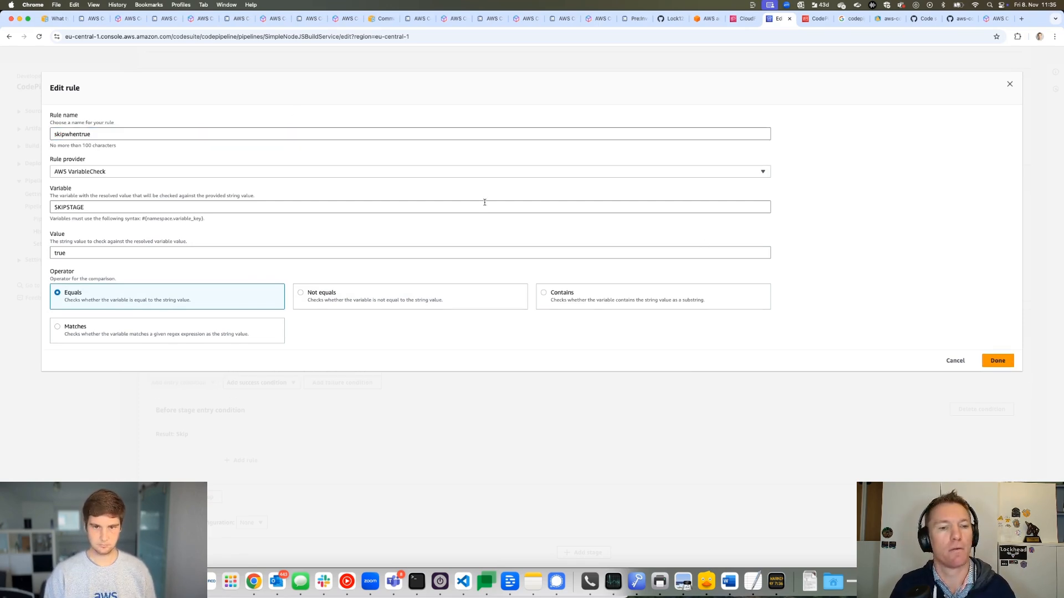
double_click(79, 208)
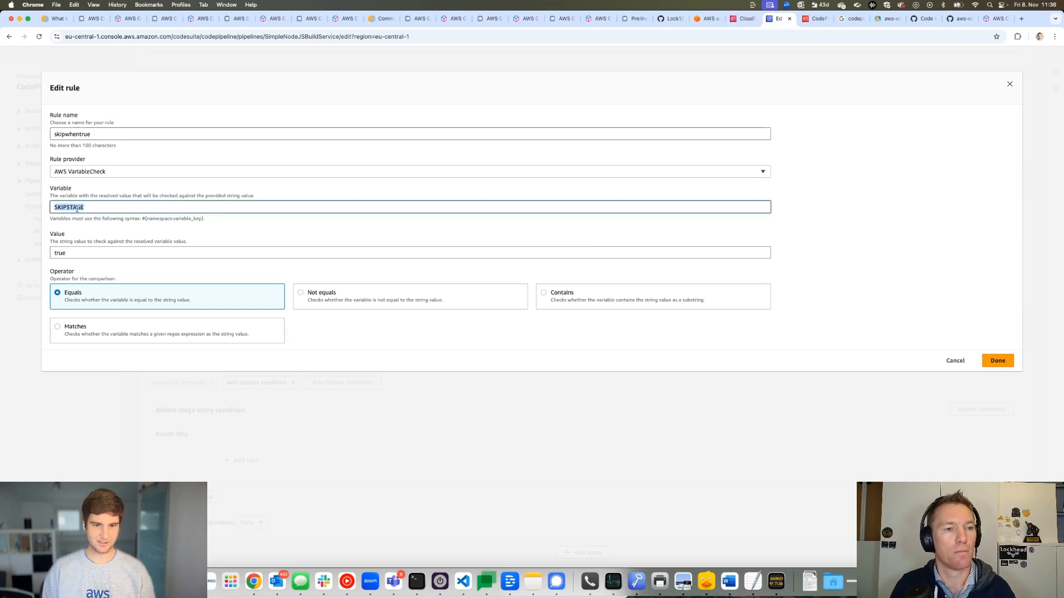
click(999, 364)
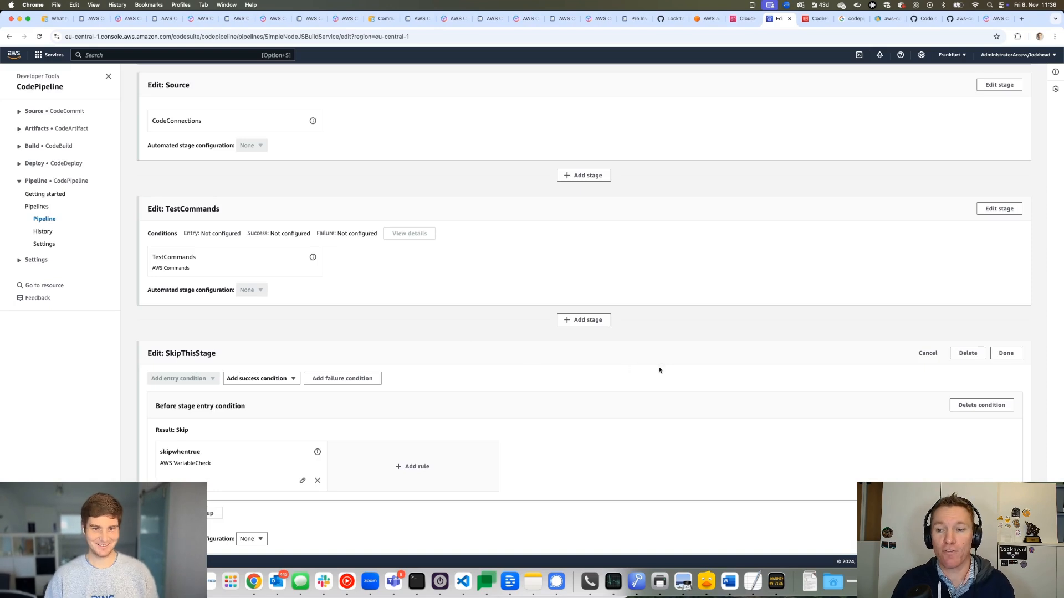
View the automated stage configuration options of SkipThisStage without changing the selection
scroll(845, 428, down, 10)
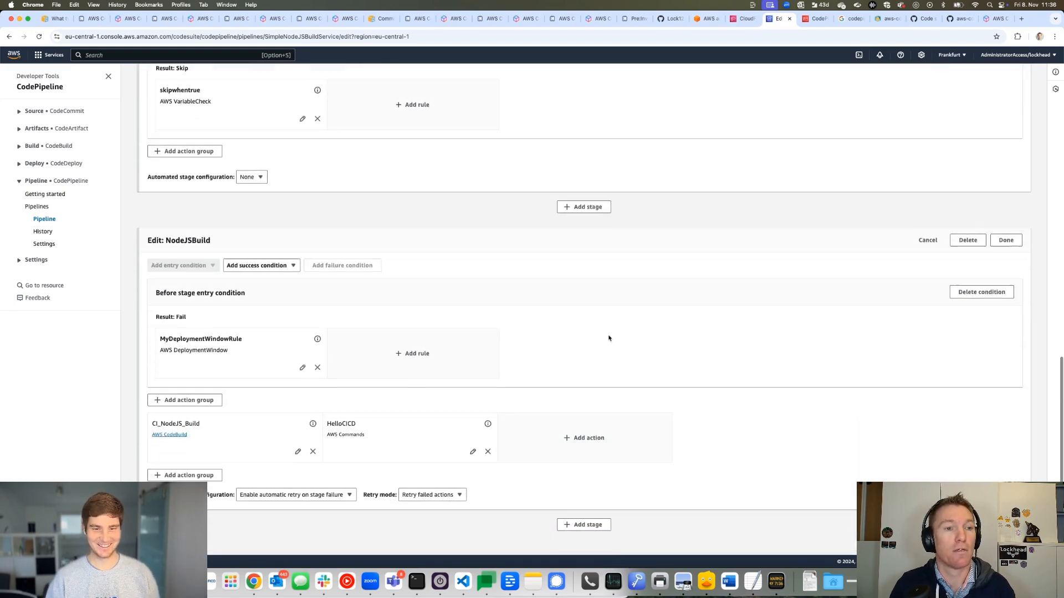
click(255, 182)
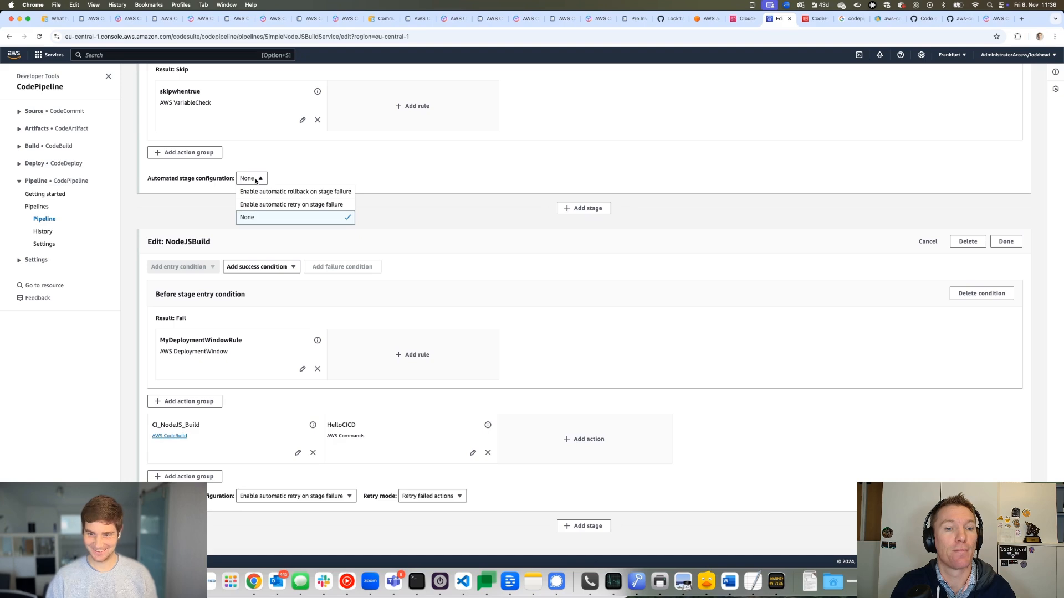
click(256, 180)
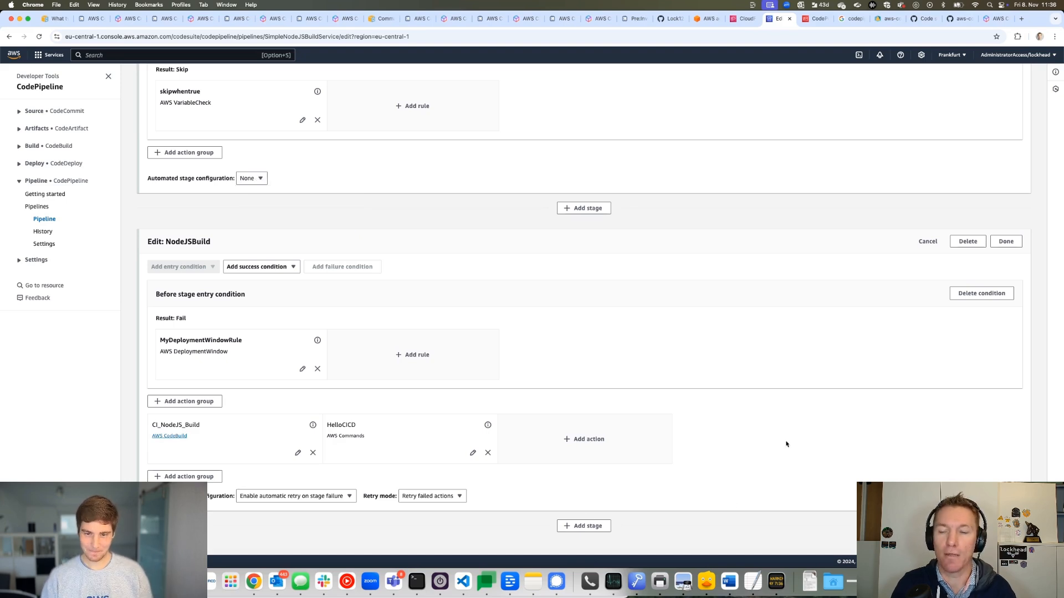
Try to save the pipeline changes, and return to the SkipThisStage section
scroll(785, 444, up, 20)
click(1016, 98)
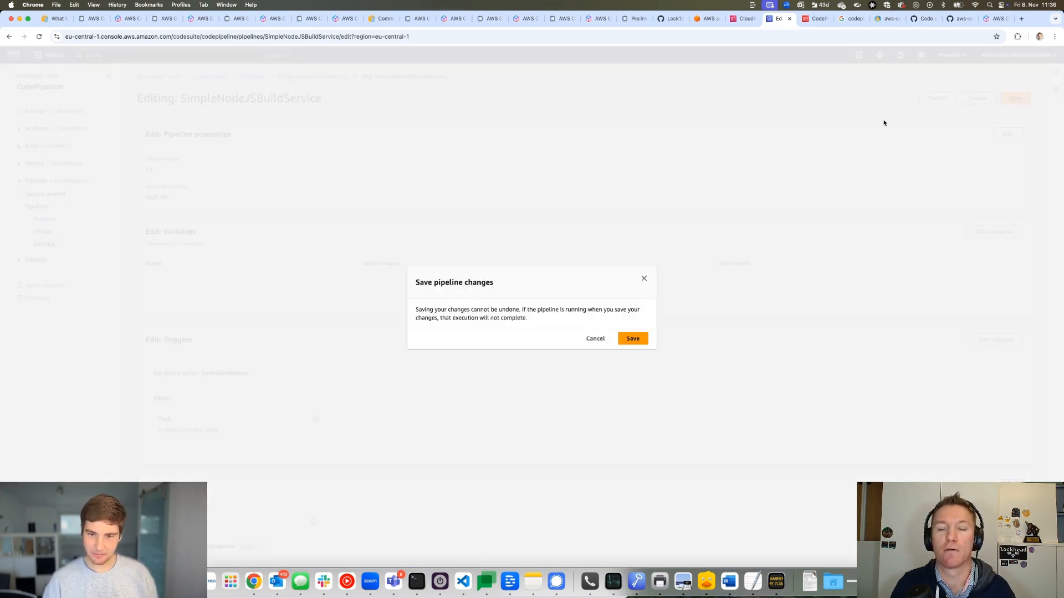
click(630, 339)
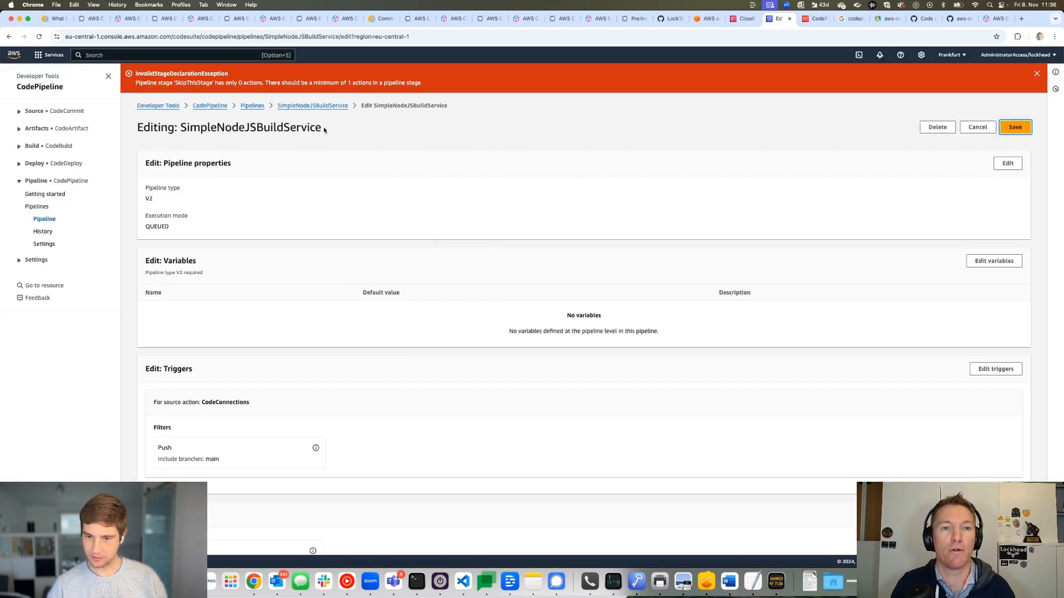
scroll(451, 292, down, 3)
scroll(388, 333, down, 5)
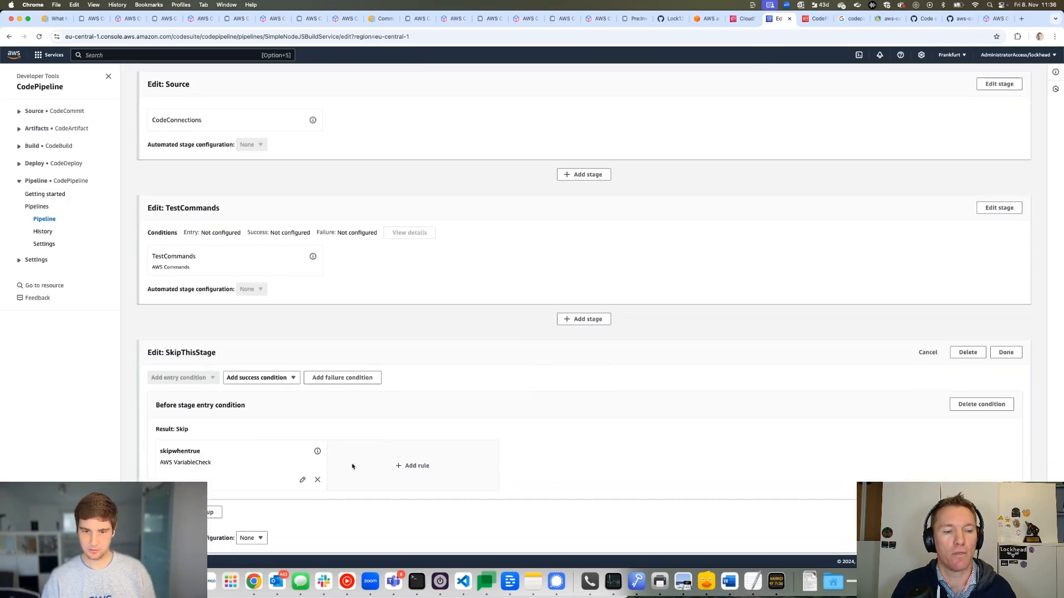
Add an action to the SkipThisStage stage using the AWS Commands provider with the command echo "skipping!"
scroll(352, 444, down, 3)
click(211, 380)
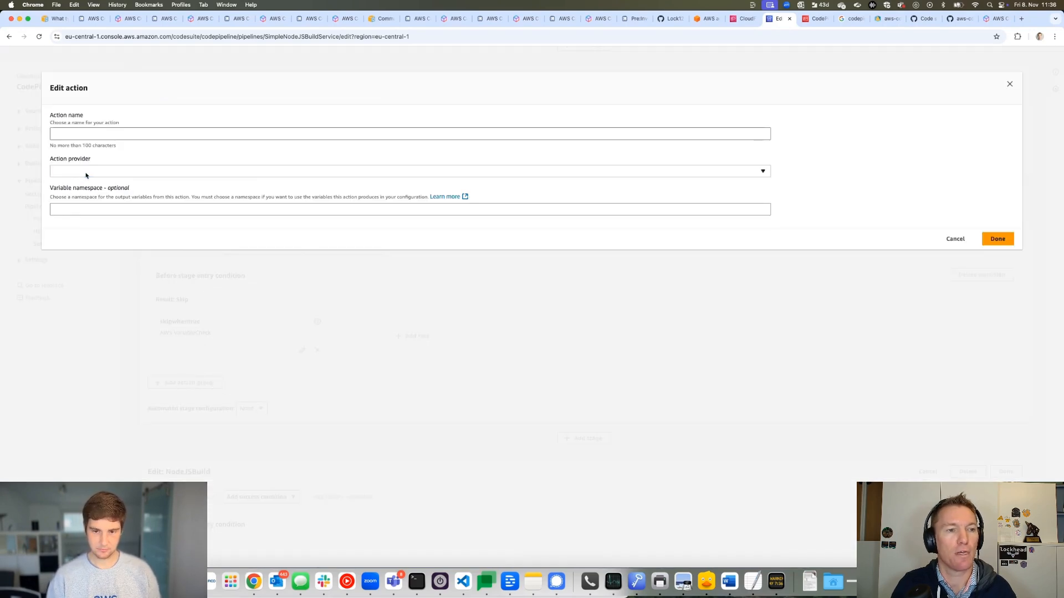
click(86, 176)
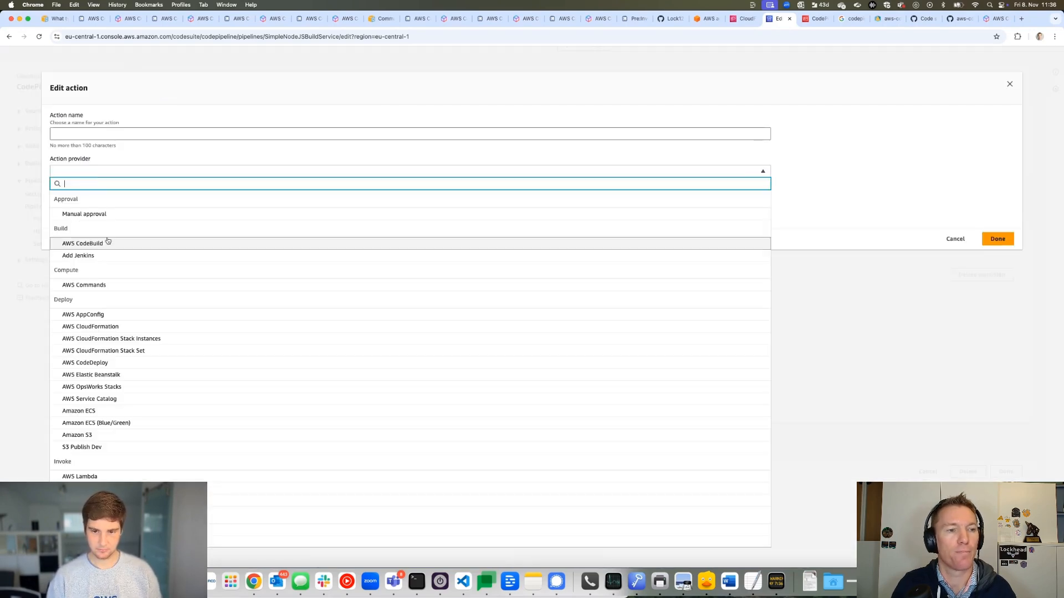
click(126, 286)
click(117, 271)
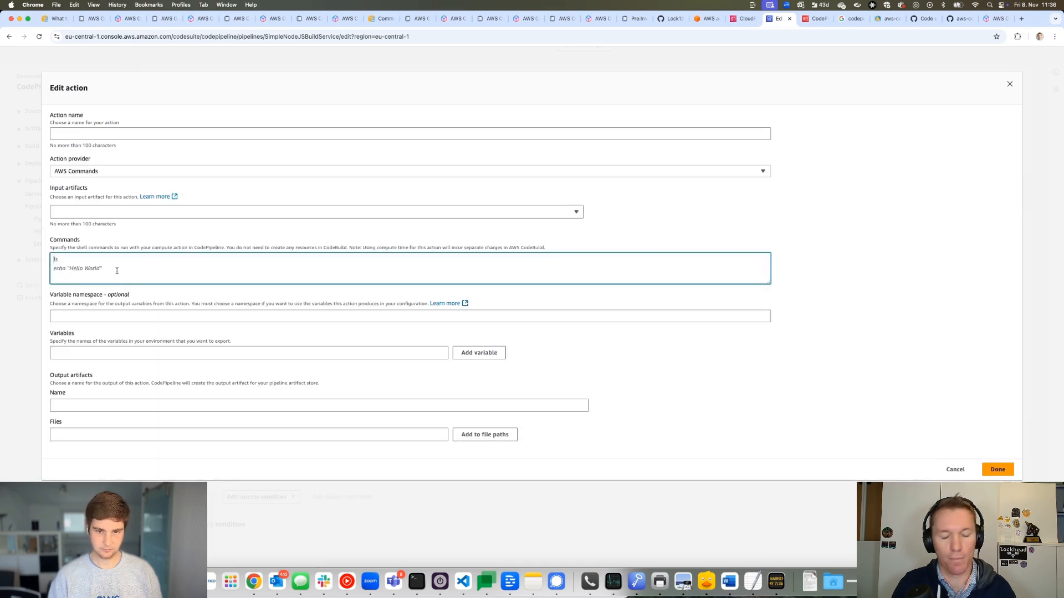
text(echo ")
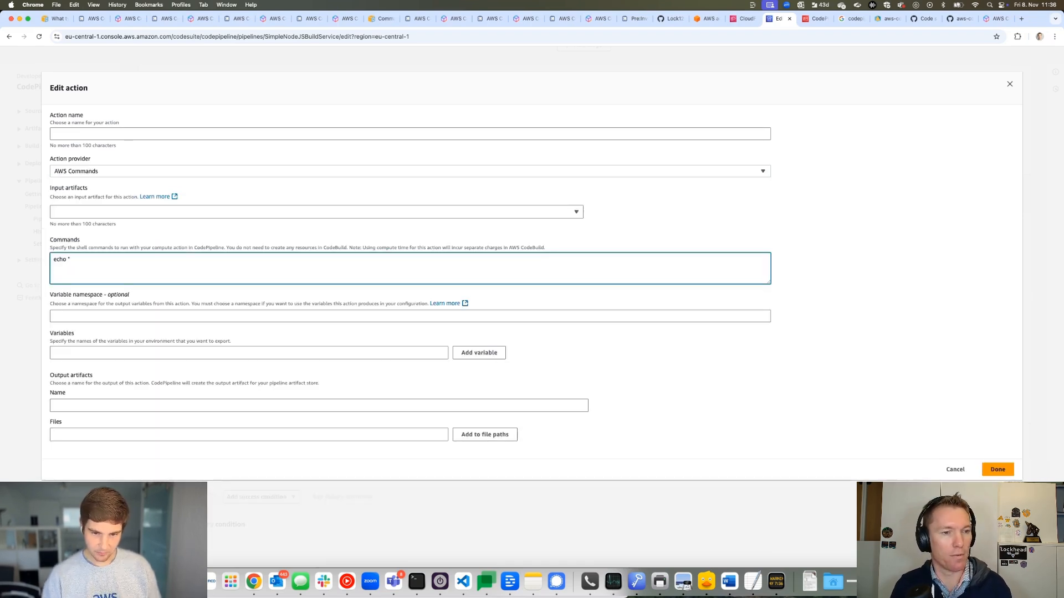
text(skipping!")
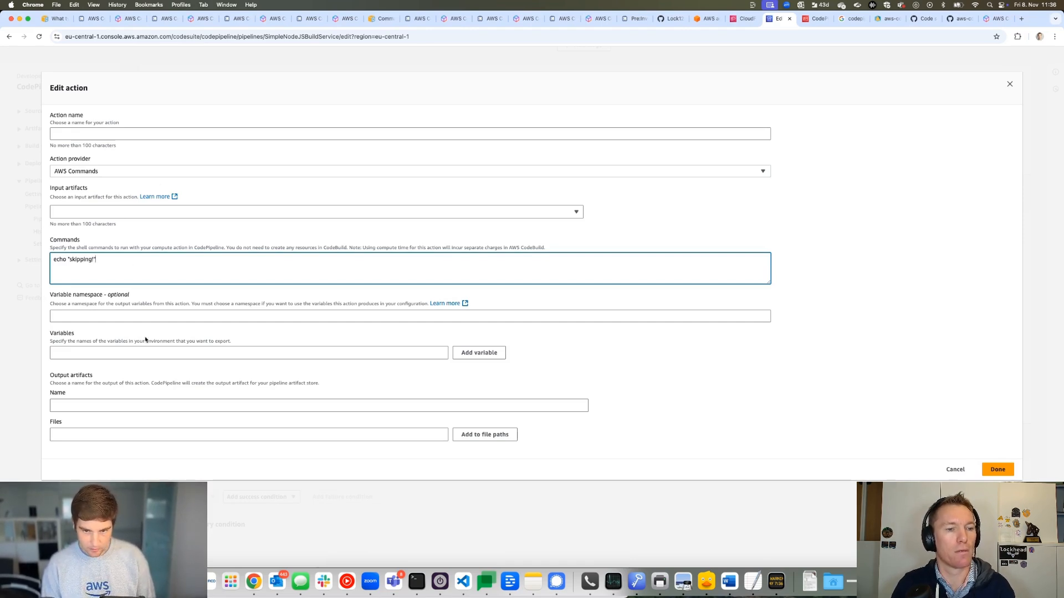
Name the new action skipaction and save it to the stage
click(181, 346)
click(413, 353)
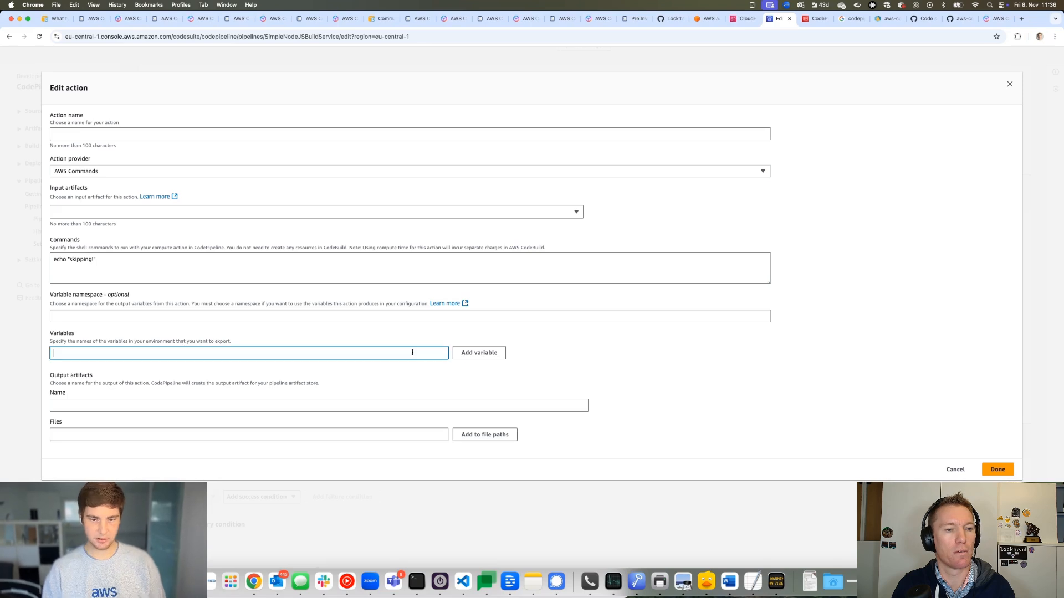
click(1003, 473)
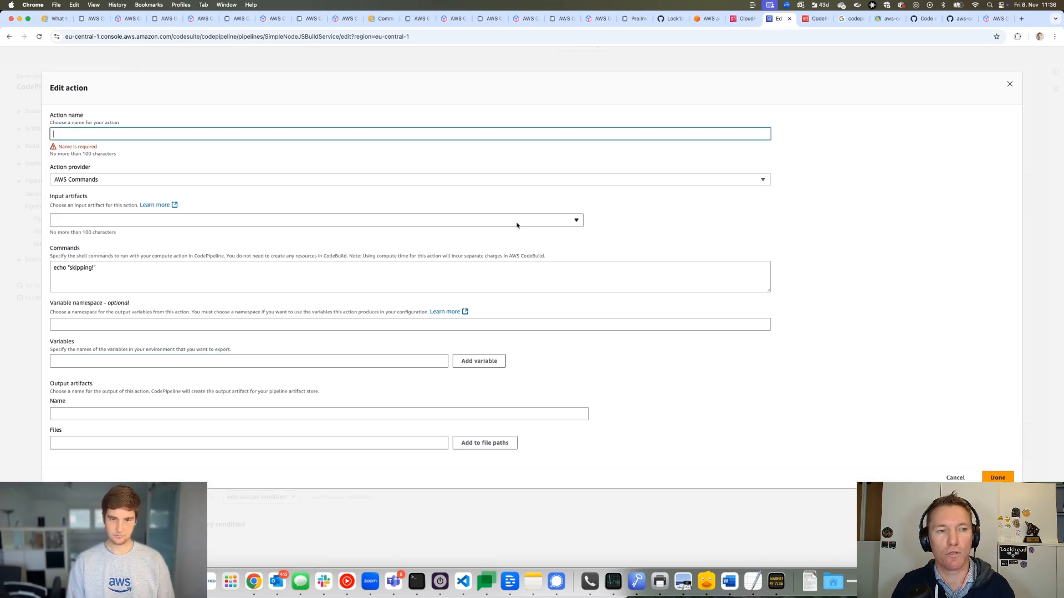
text(skip action)
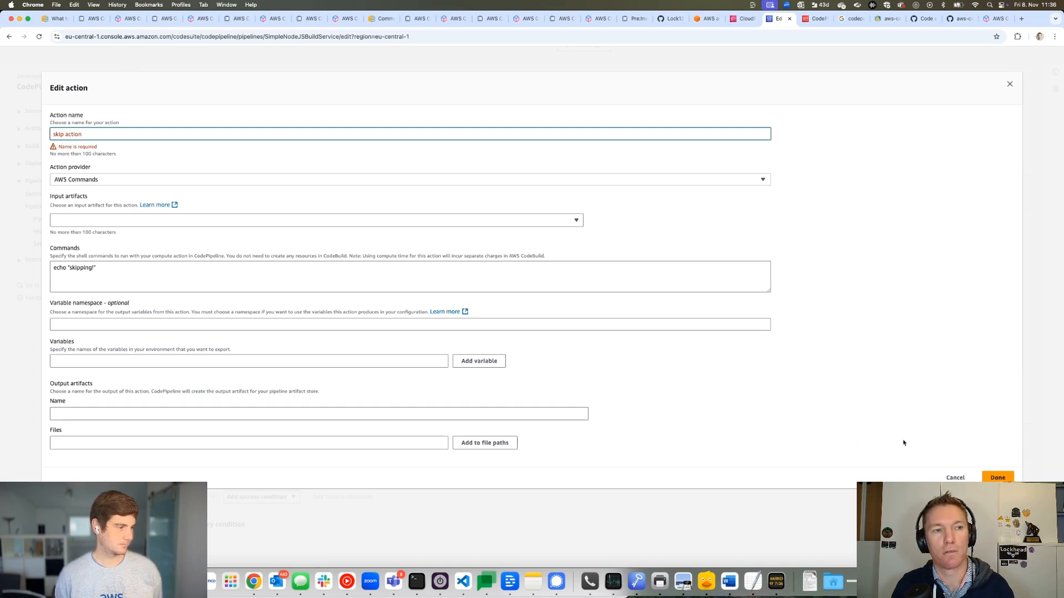
click(1004, 479)
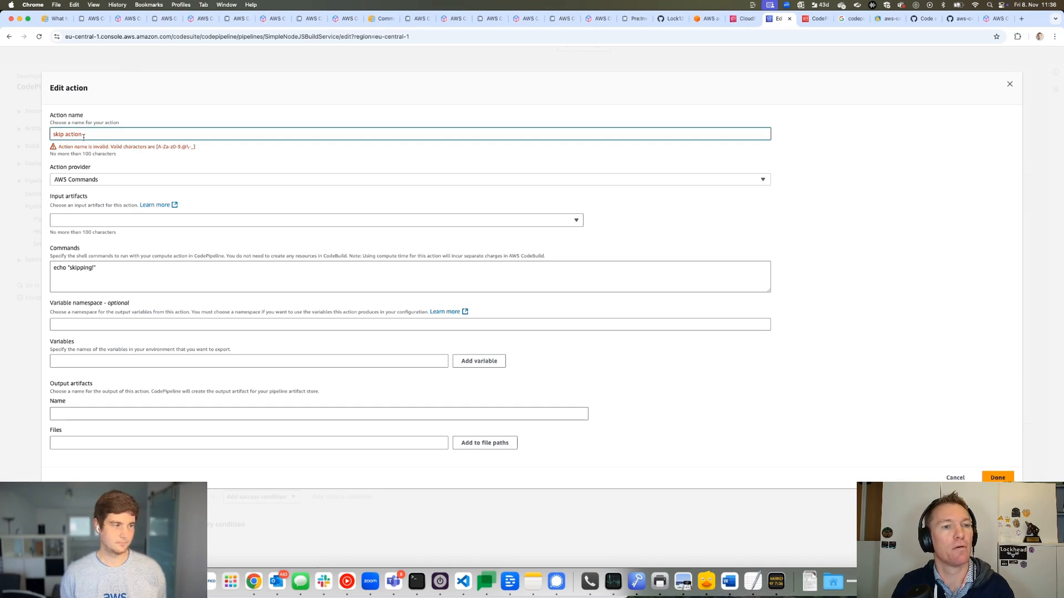
click(65, 134)
key(BackSpace)
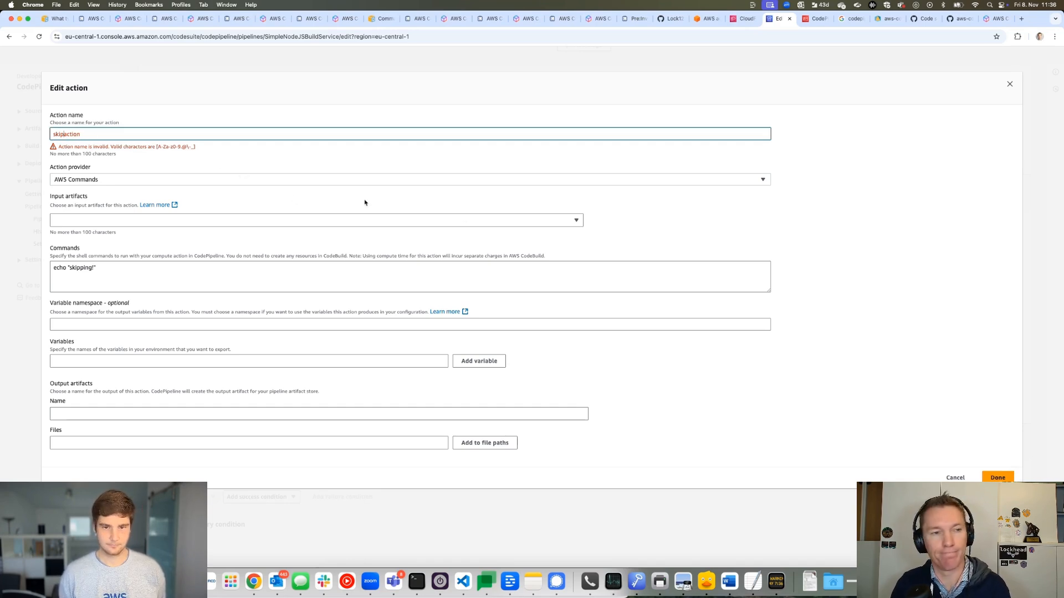
click(998, 477)
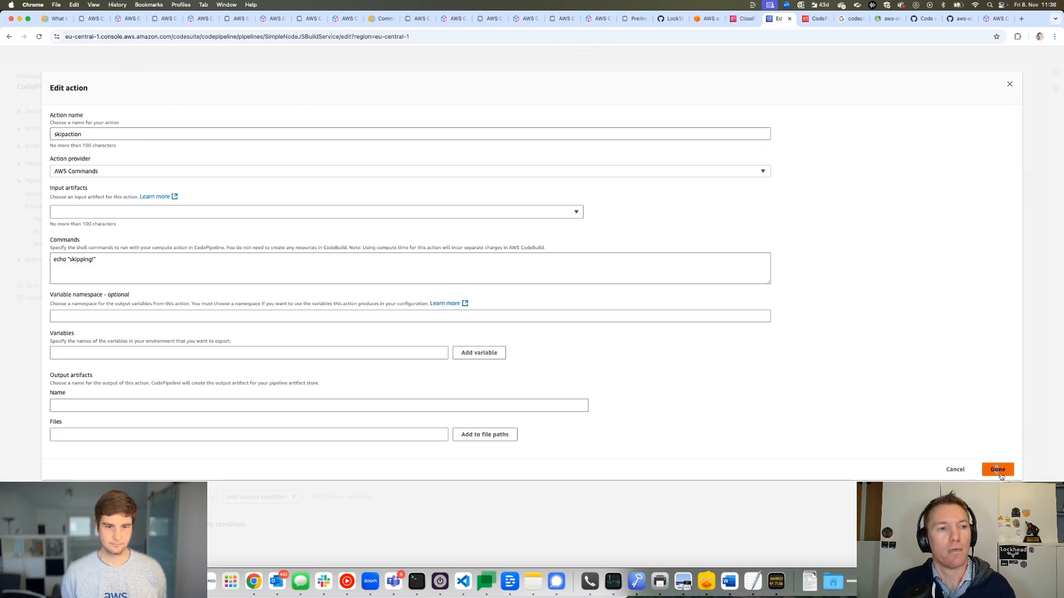
Open the TestCommands stage for editing and finish editing the SkipThisStage stage
scroll(482, 204, up, 2)
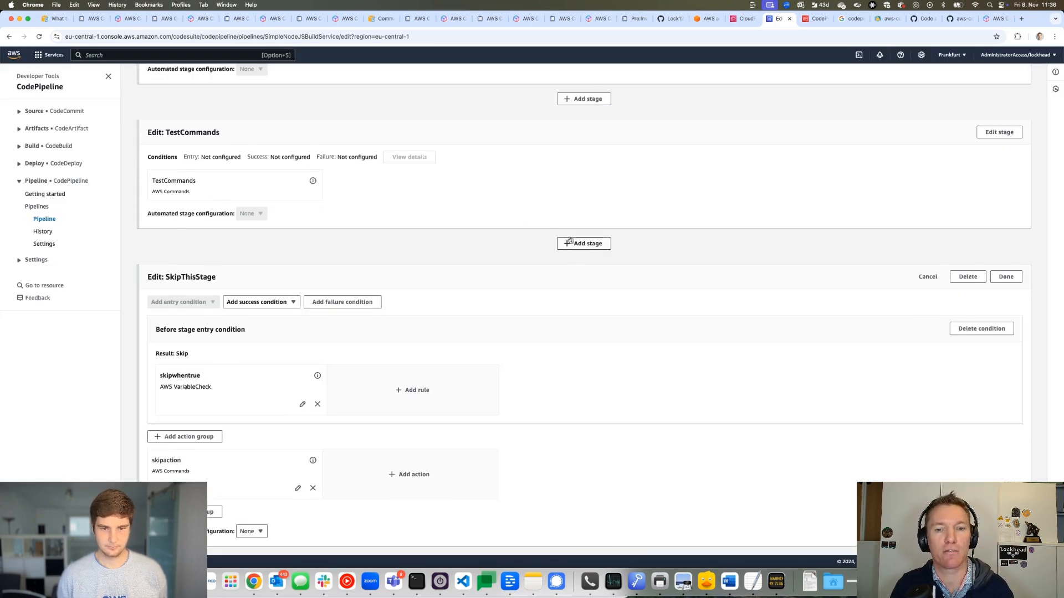
click(996, 134)
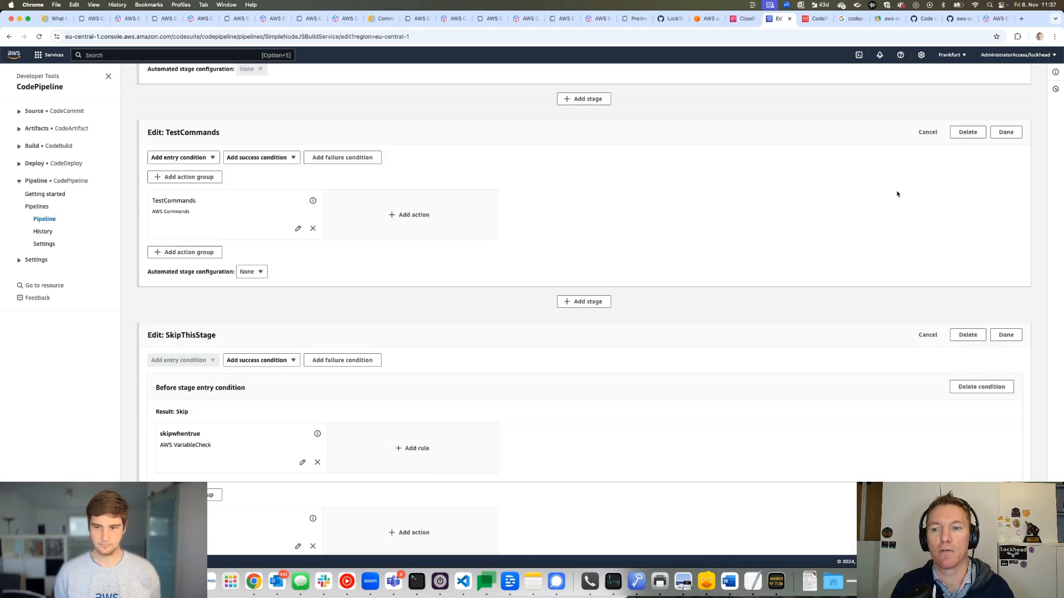
click(1005, 336)
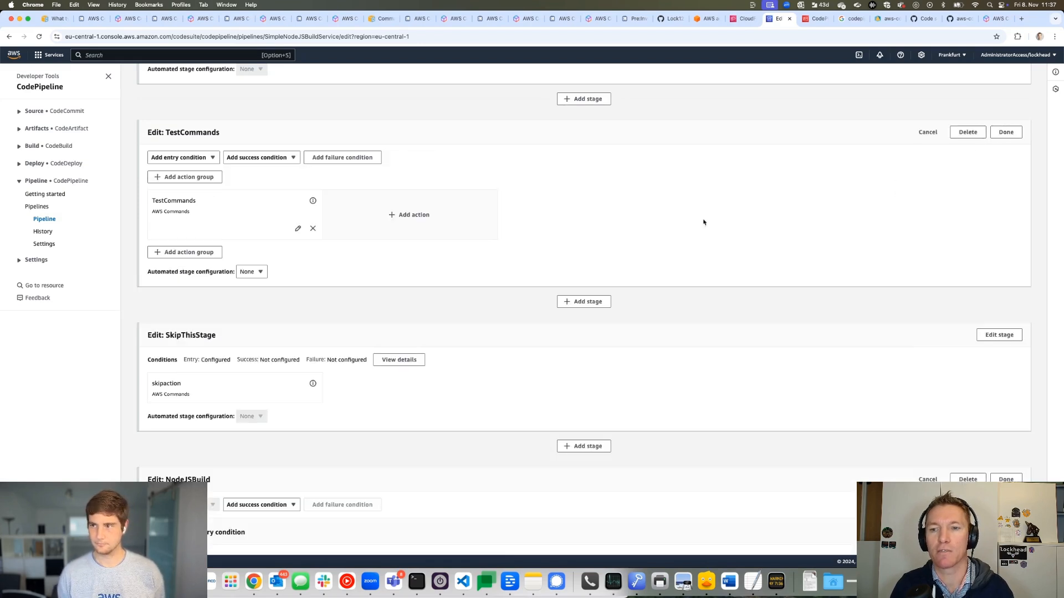
Add SKIPSTAGE as an exported variable of the TestCommands action
click(298, 228)
click(124, 377)
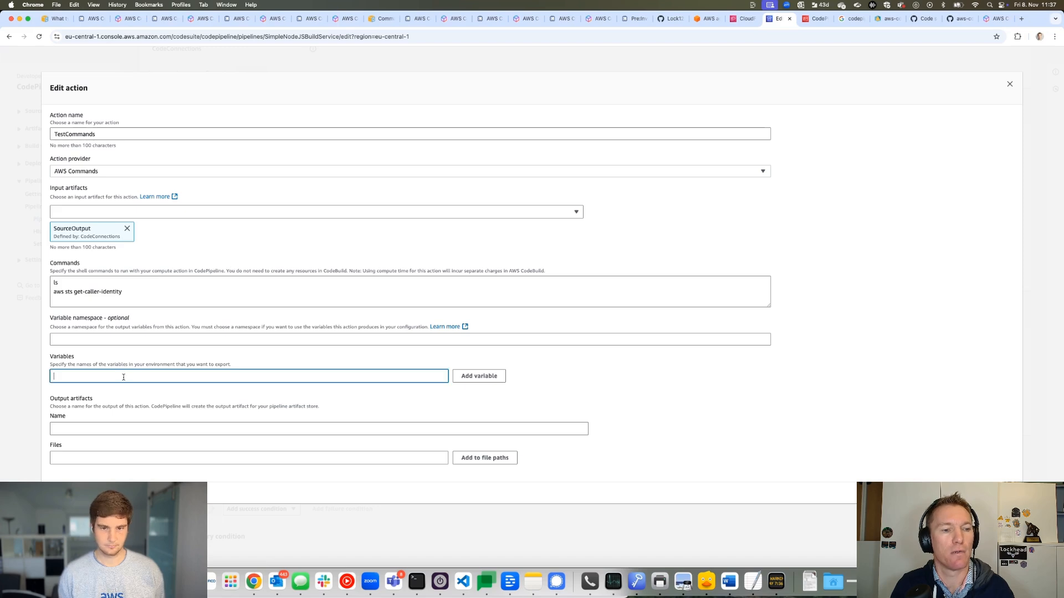
text(SKIPSTAGE)
click(478, 376)
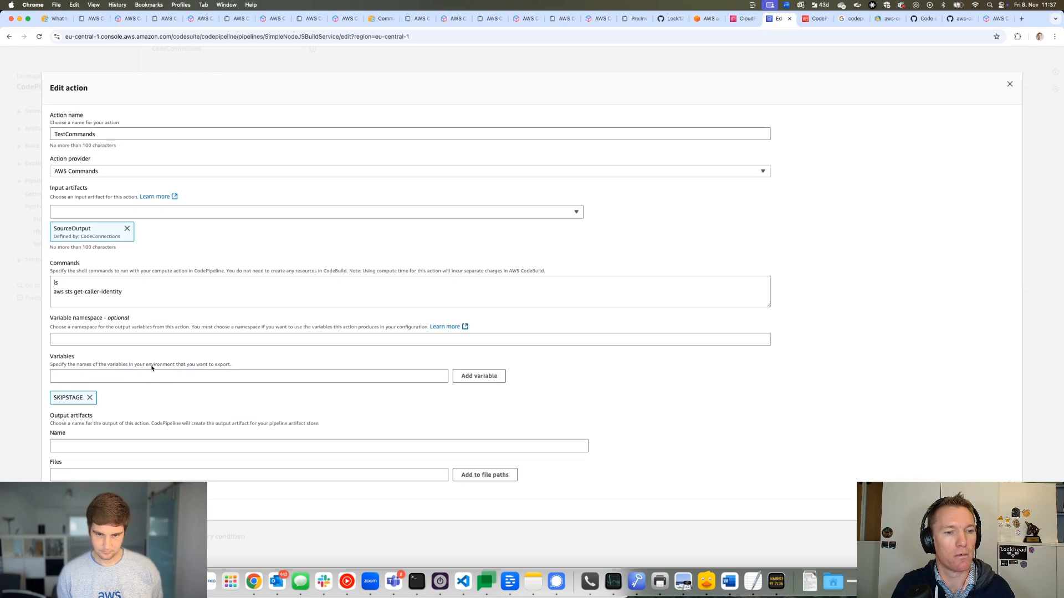
Append the command export SKIPSTAGE=true to the TestCommands action's commands and save the action
click(147, 292)
key(Return)
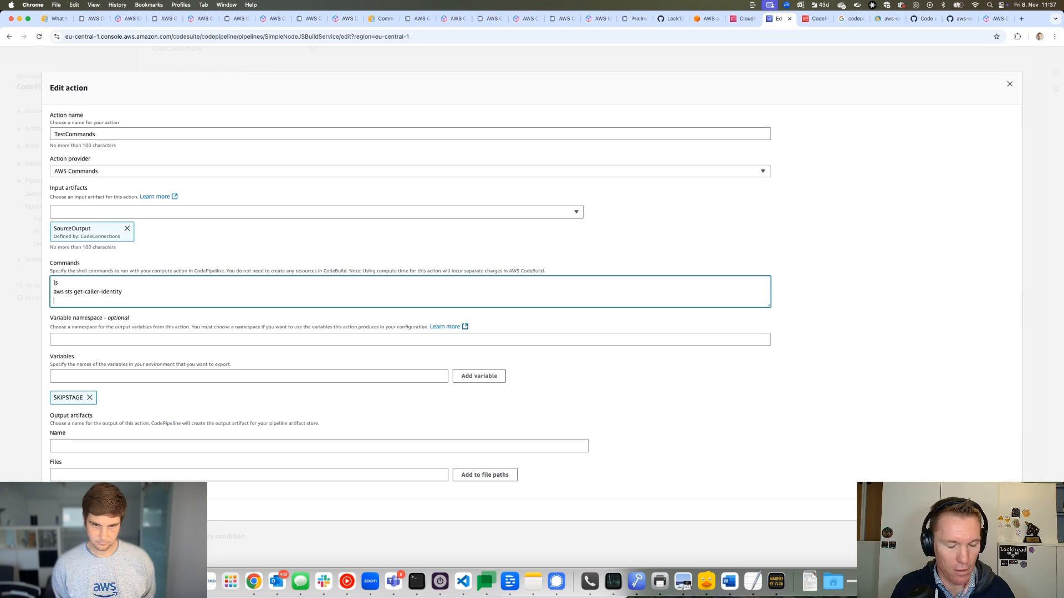
text(echo)
key(BackSpace)
key(BackSpace)
key(BackSpace)
text(xport)
text(SKIPSTAGE)
text(=true)
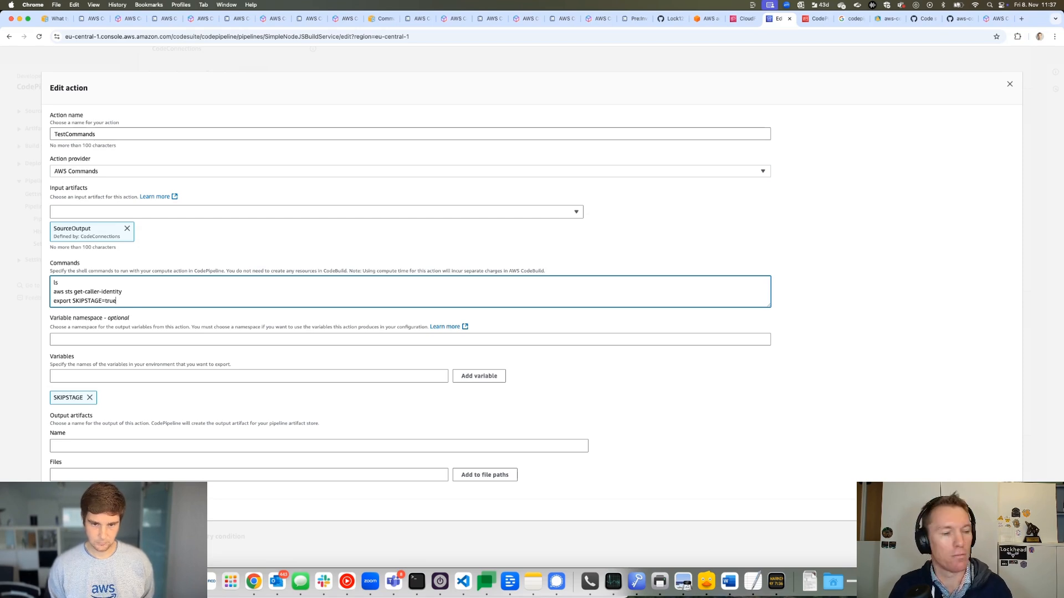
click(998, 511)
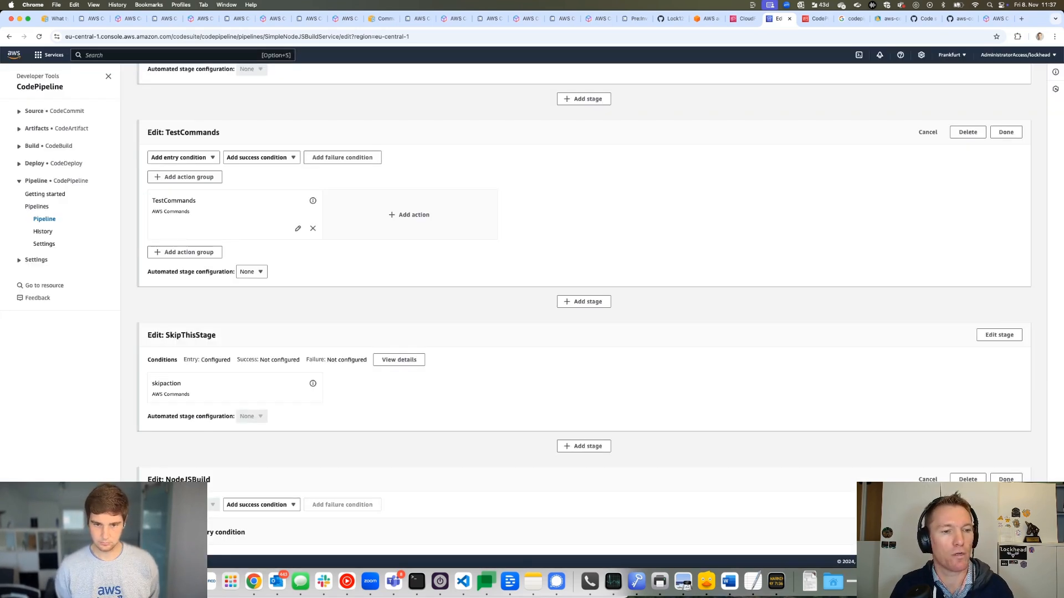
Save the pipeline changes and release a change to run the updated pipeline
scroll(899, 259, up, 15)
click(1014, 127)
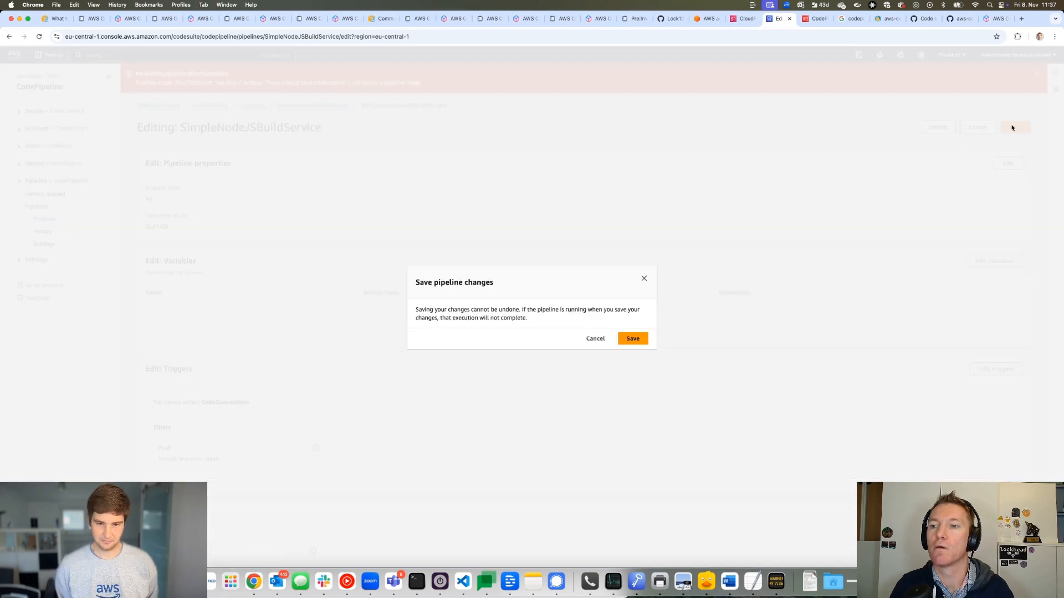
click(630, 339)
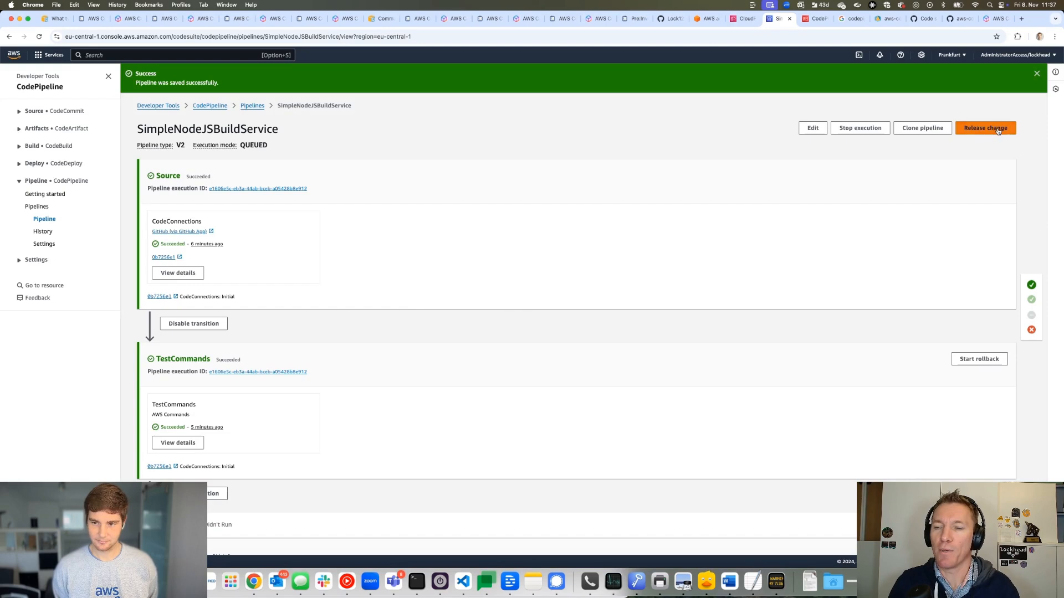
click(992, 131)
click(631, 356)
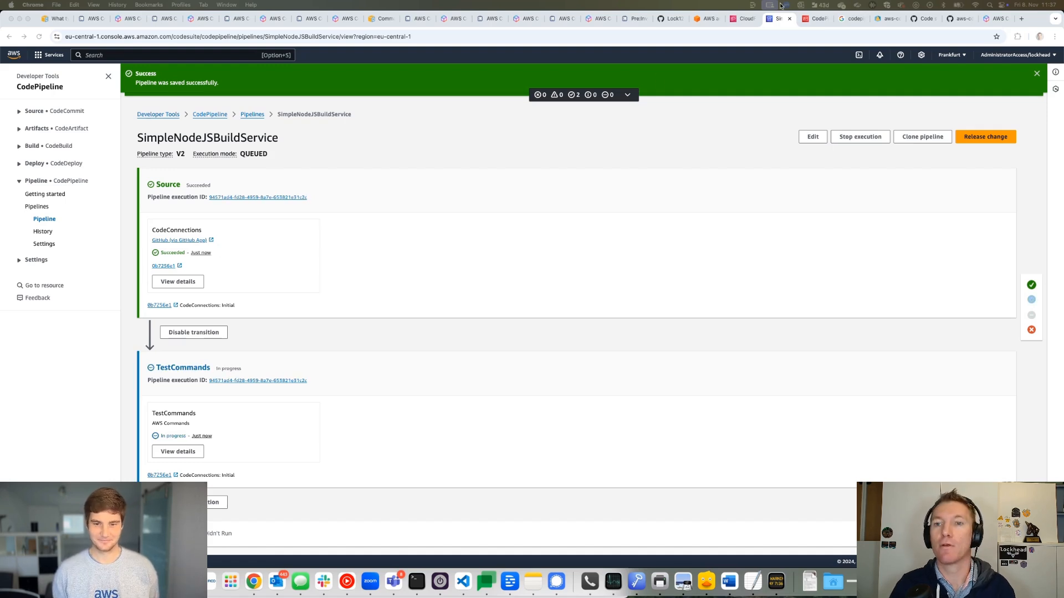
Examine the pipeline run's stage statuses, especially the entry condition outcomes of SkipThisStage and NodeJSBuild
scroll(554, 332, down, 6)
scroll(430, 311, up, 2)
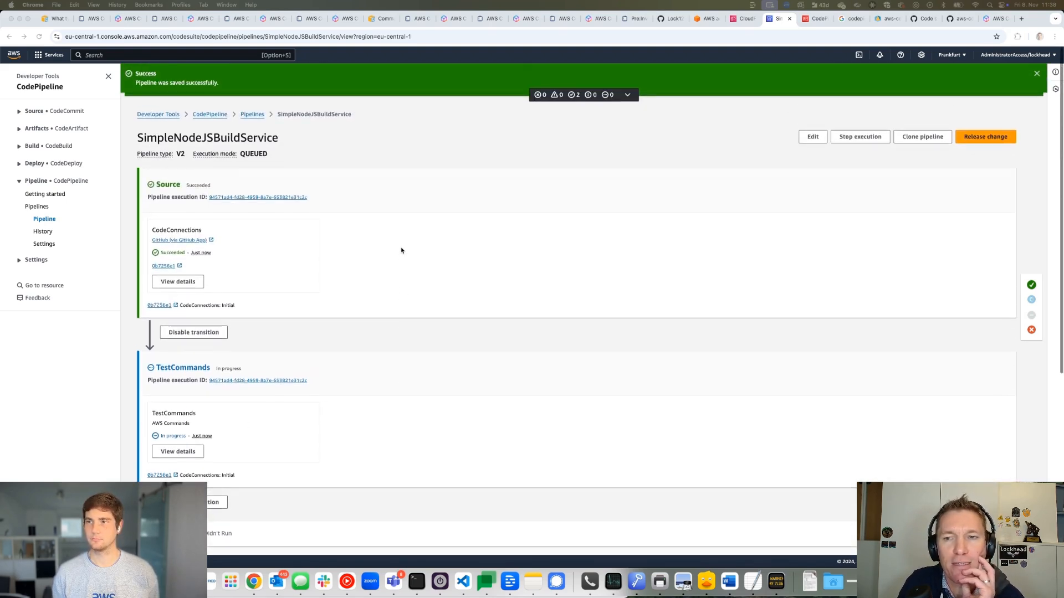
scroll(402, 250, down, 1)
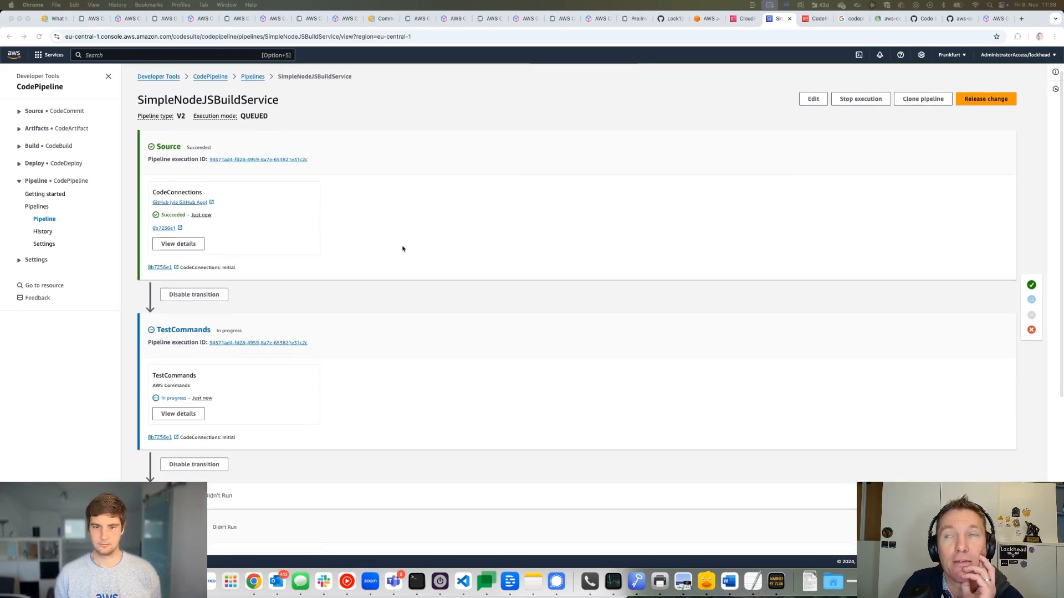
scroll(403, 248, down, 4)
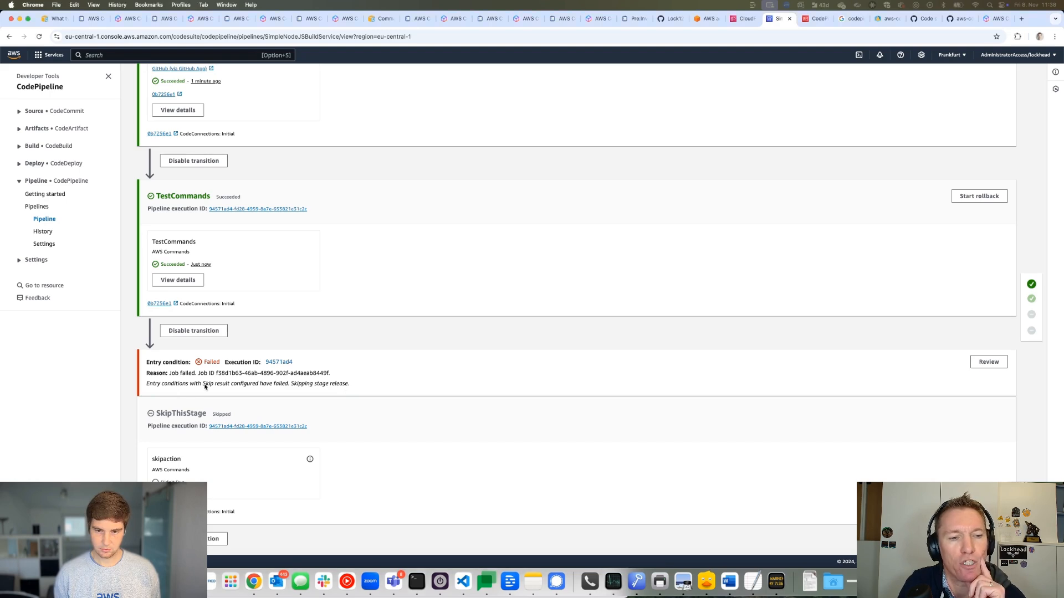
triple_click(277, 384)
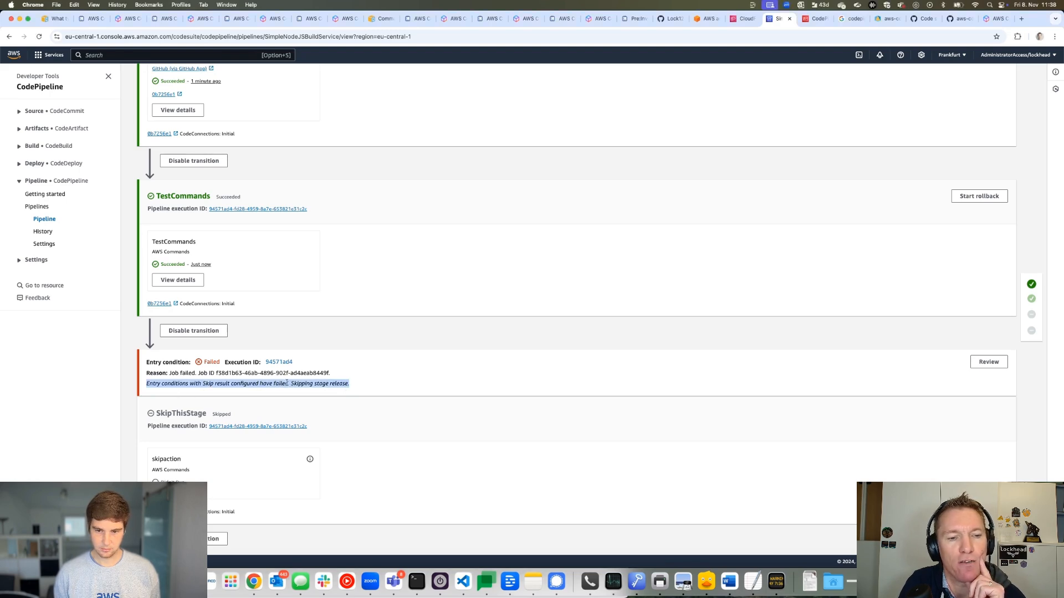
scroll(343, 384, down, 5)
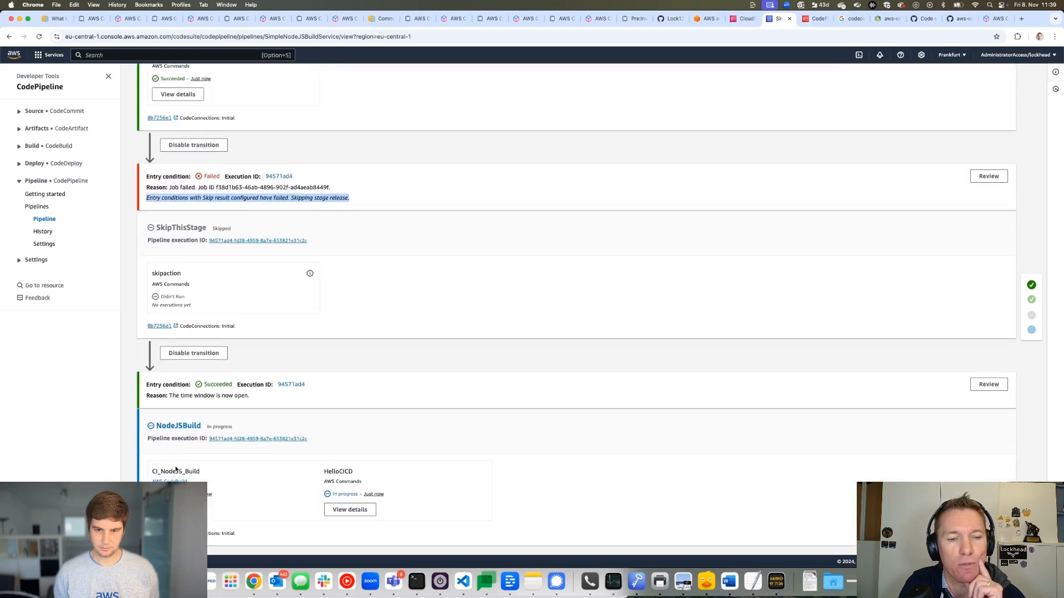
click(177, 468)
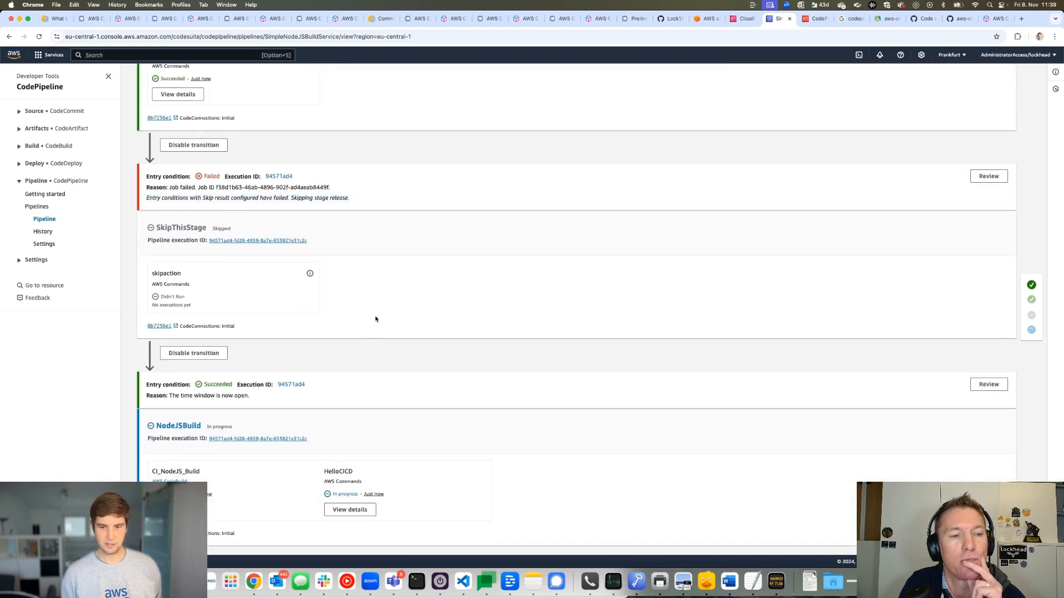
scroll(379, 309, up, 3)
scroll(382, 309, down, 3)
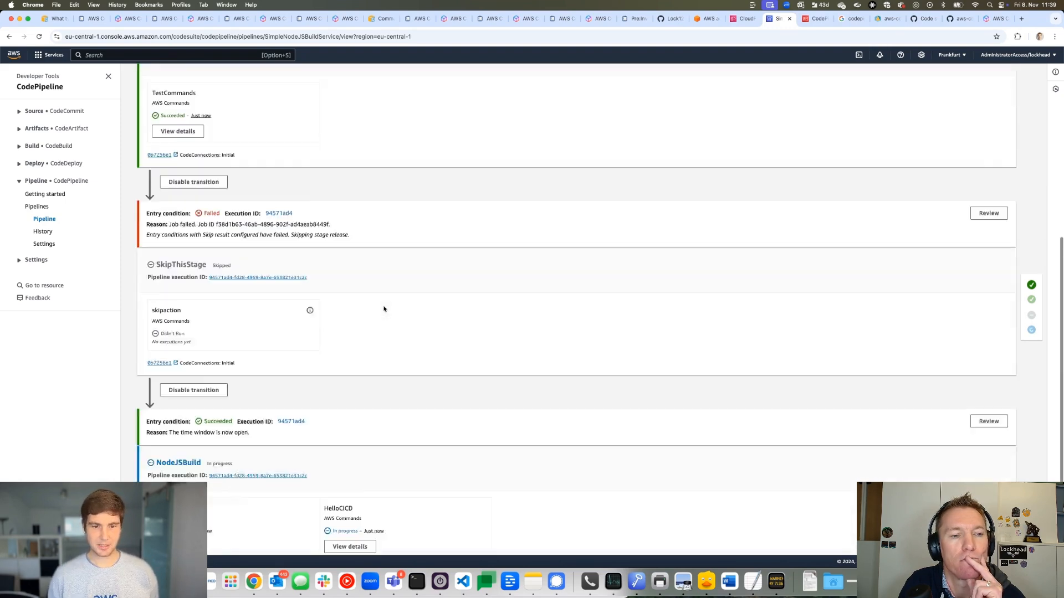
scroll(386, 310, up, 1)
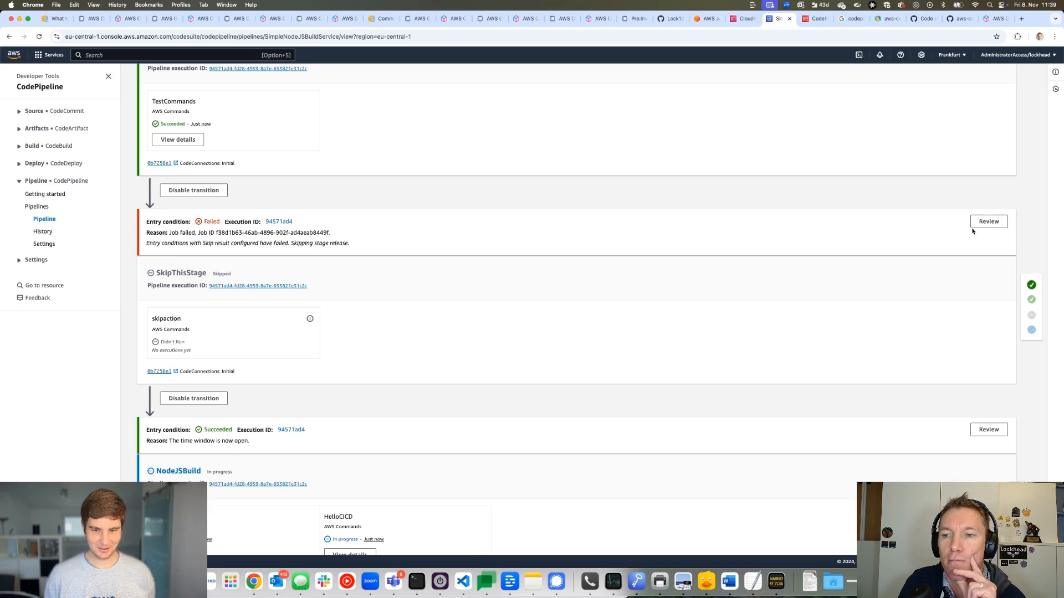
Open the pipeline for editing and review the before-entry condition details of the SkipThisStage stage
scroll(972, 231, up, 6)
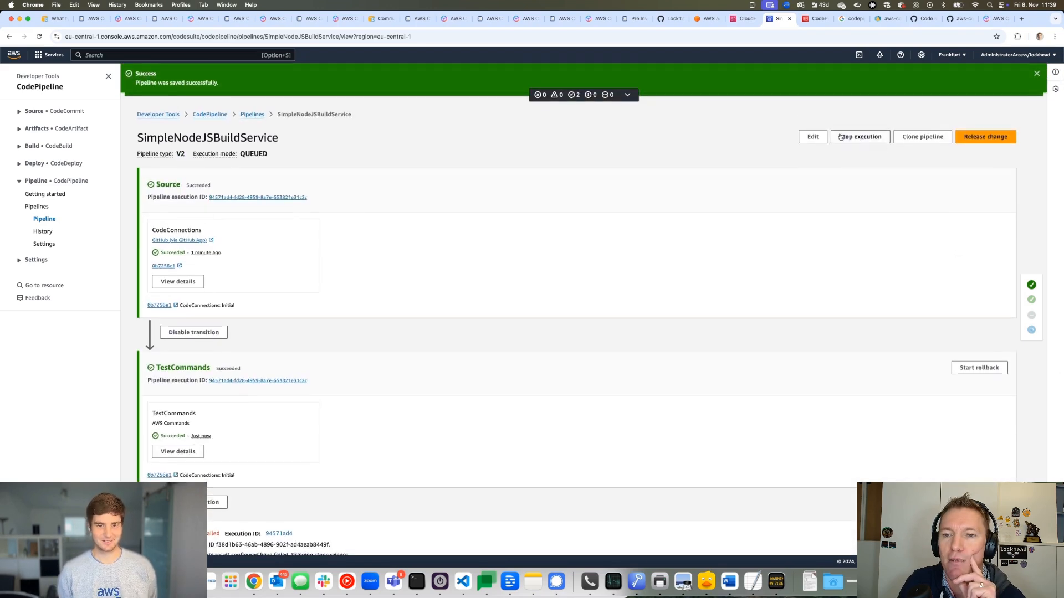
click(813, 136)
scroll(274, 345, down, 8)
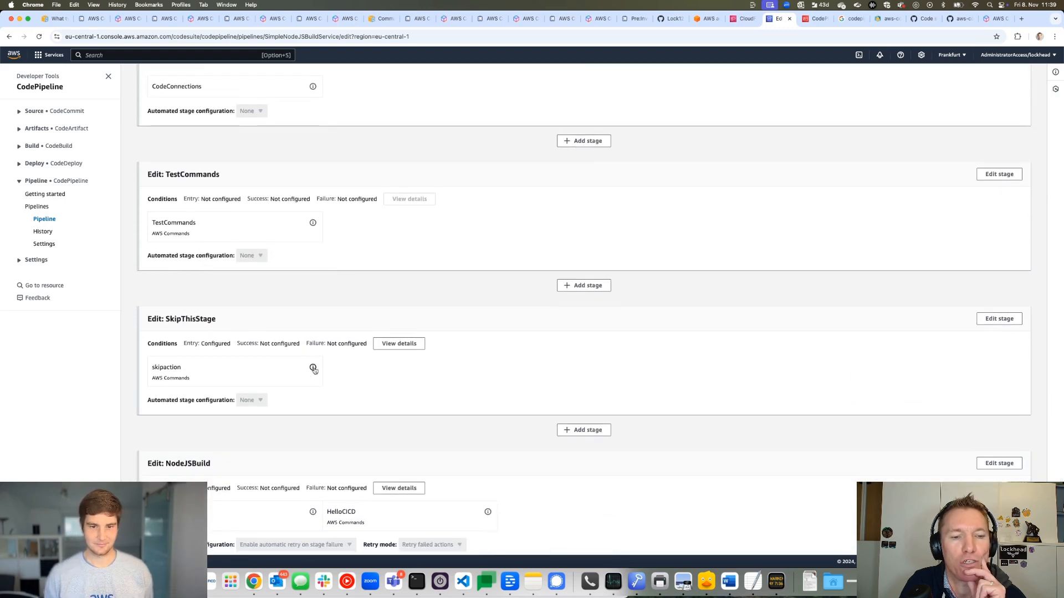
click(399, 343)
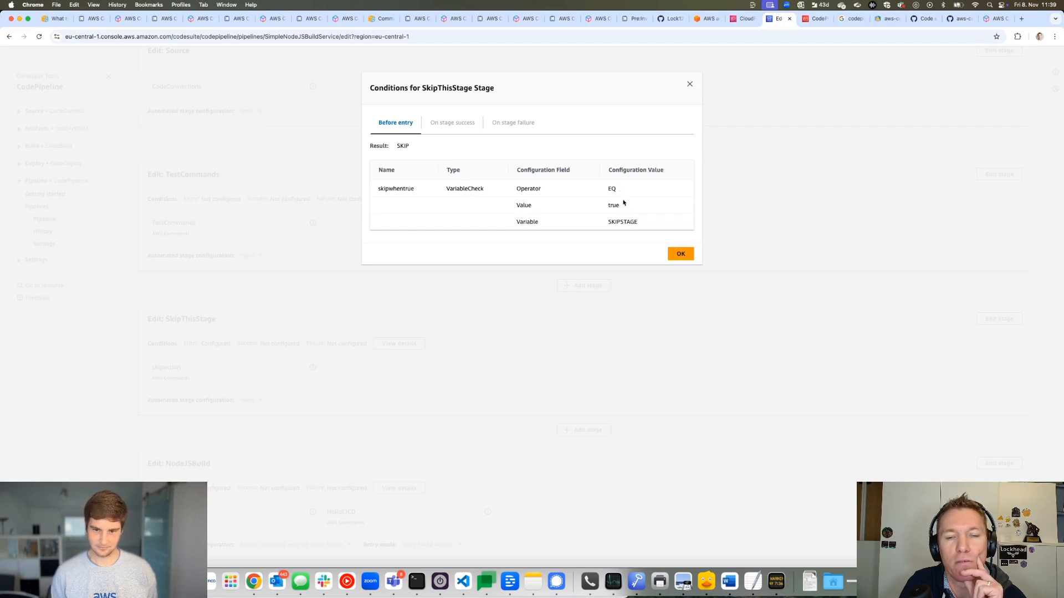
drag(636, 222, 517, 204)
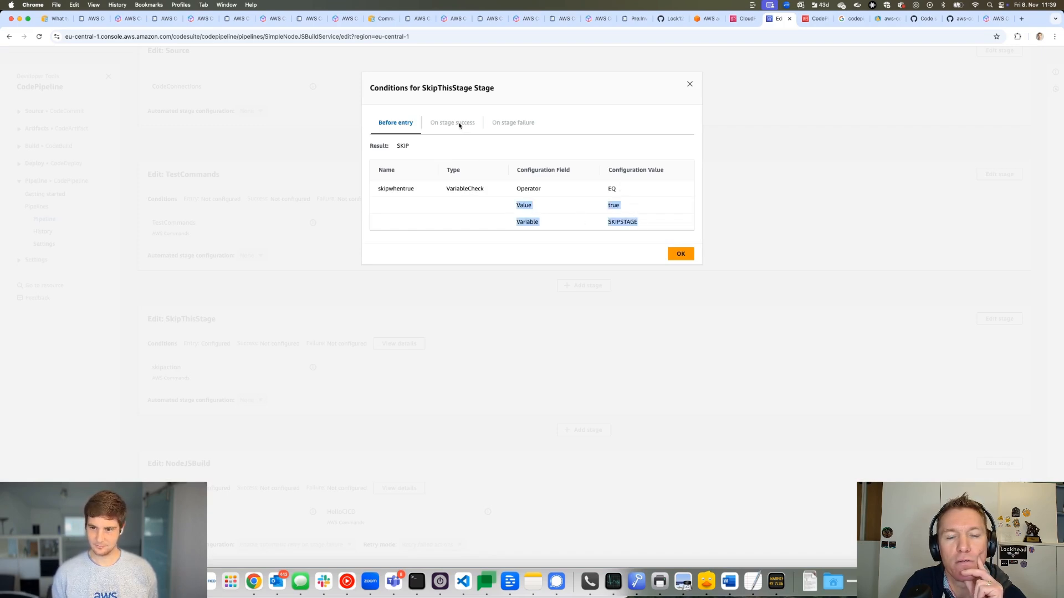
click(690, 84)
scroll(950, 133, up, 10)
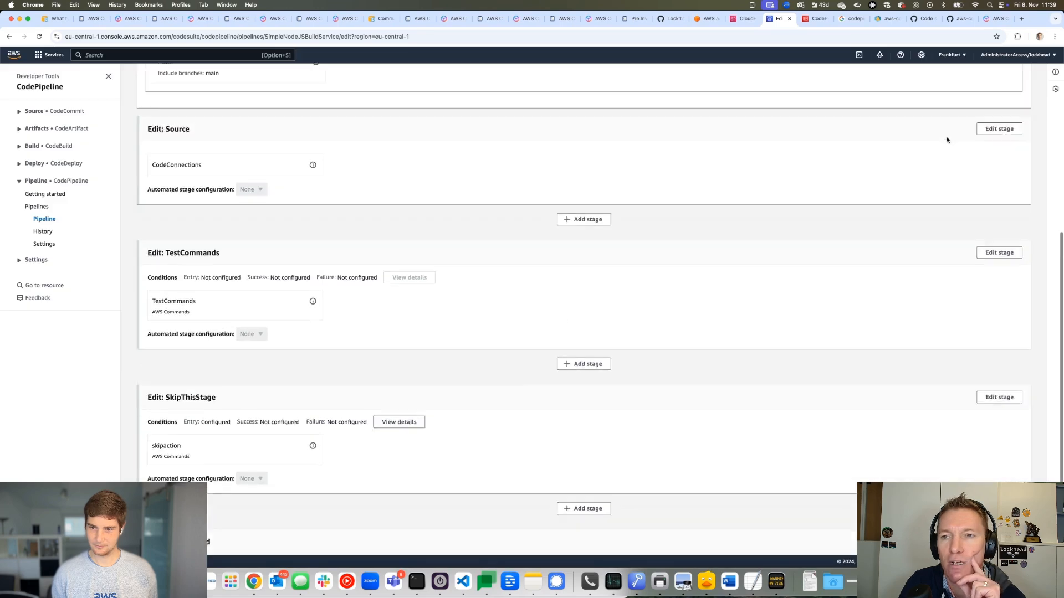
Leave the pipeline editor without saving and return to the SimpleNodeJSBuildService pipeline view
scroll(949, 130, up, 4)
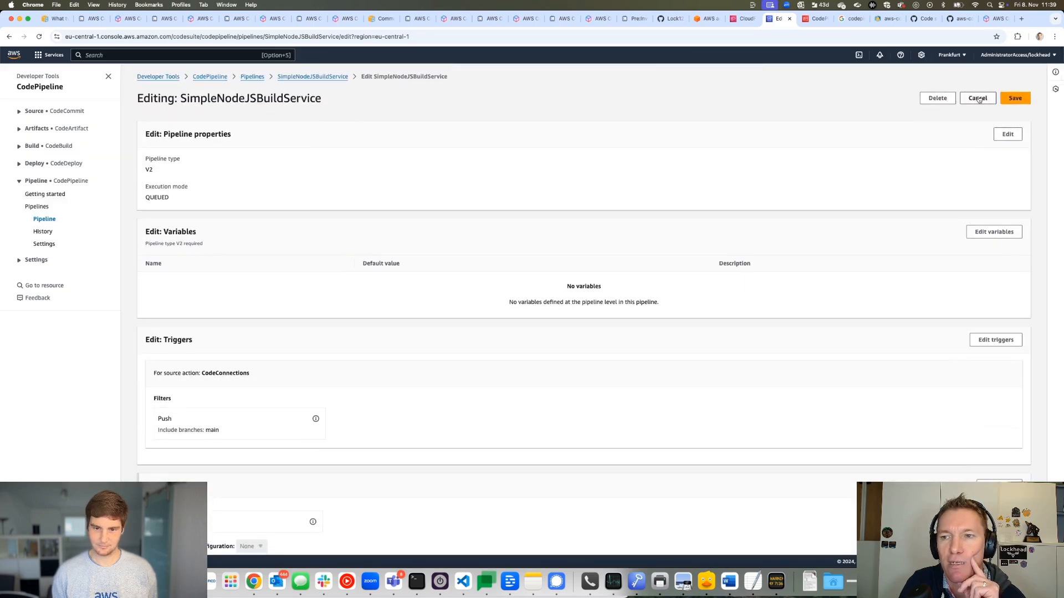
click(978, 98)
click(614, 335)
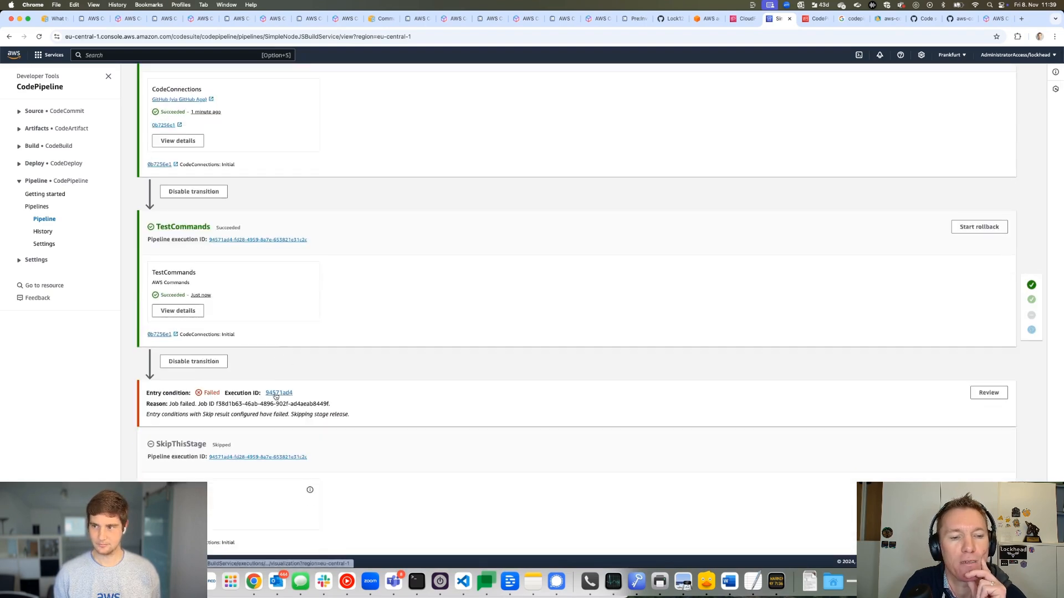
Review the latest SimpleNodeJSBuildService execution's details, checking the SkipThisStage entry condition and the overall run status
click(277, 393)
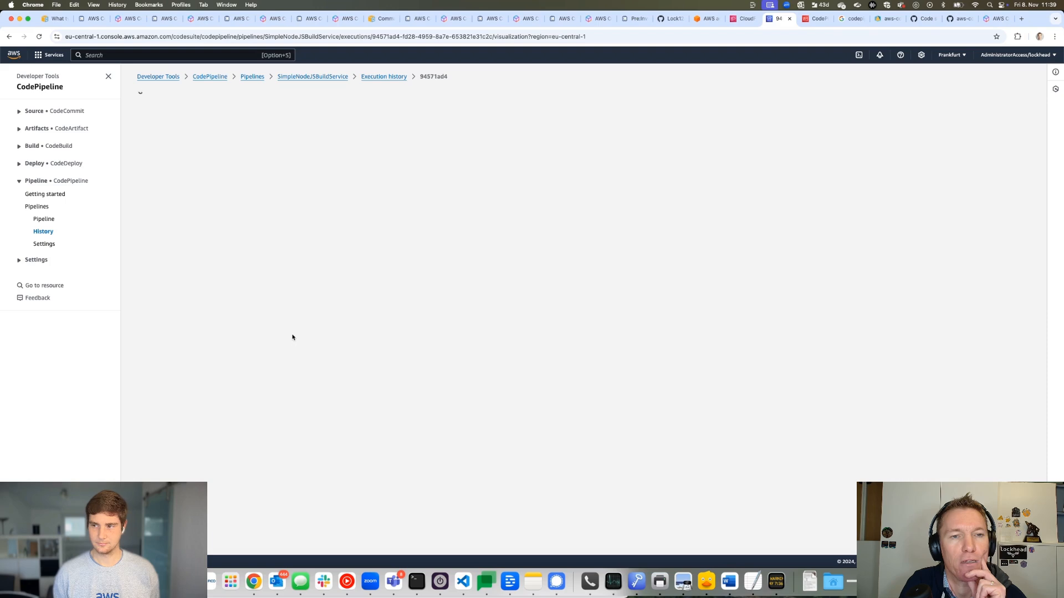
scroll(355, 269, down, 5)
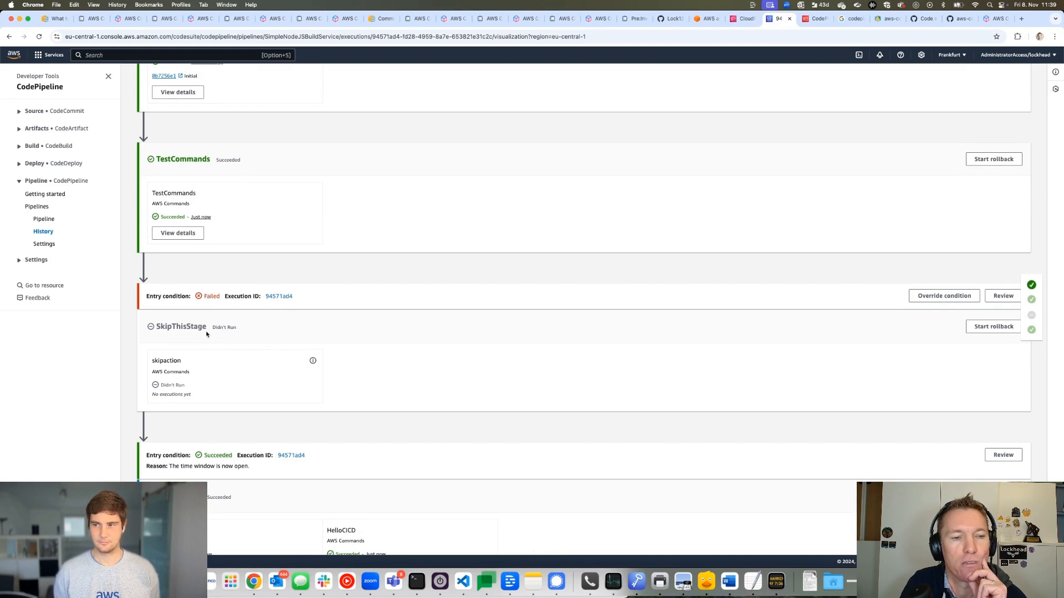
scroll(217, 330, up, 5)
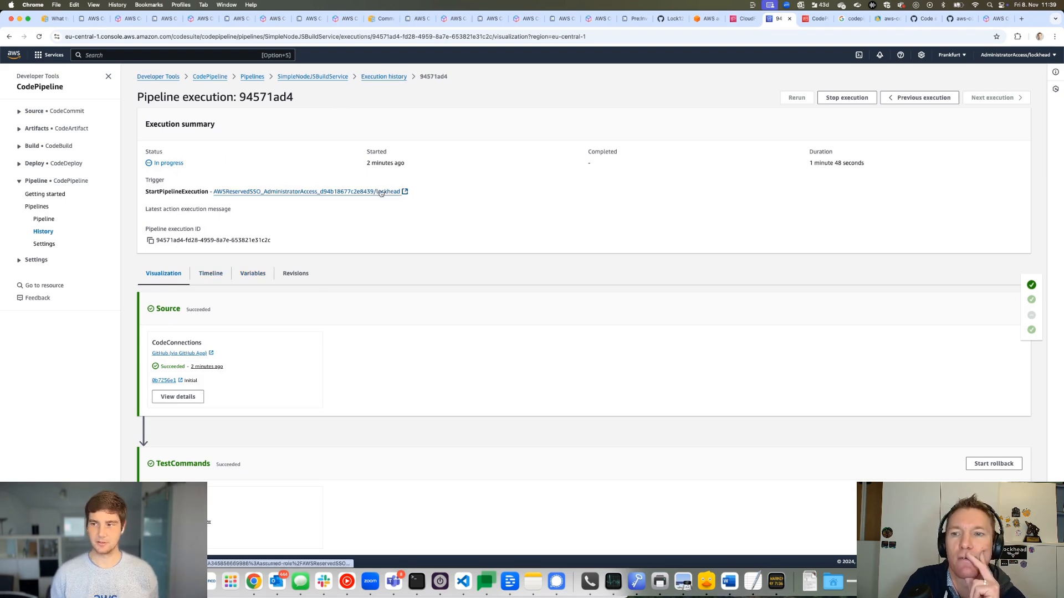
click(335, 82)
scroll(382, 251, down, 3)
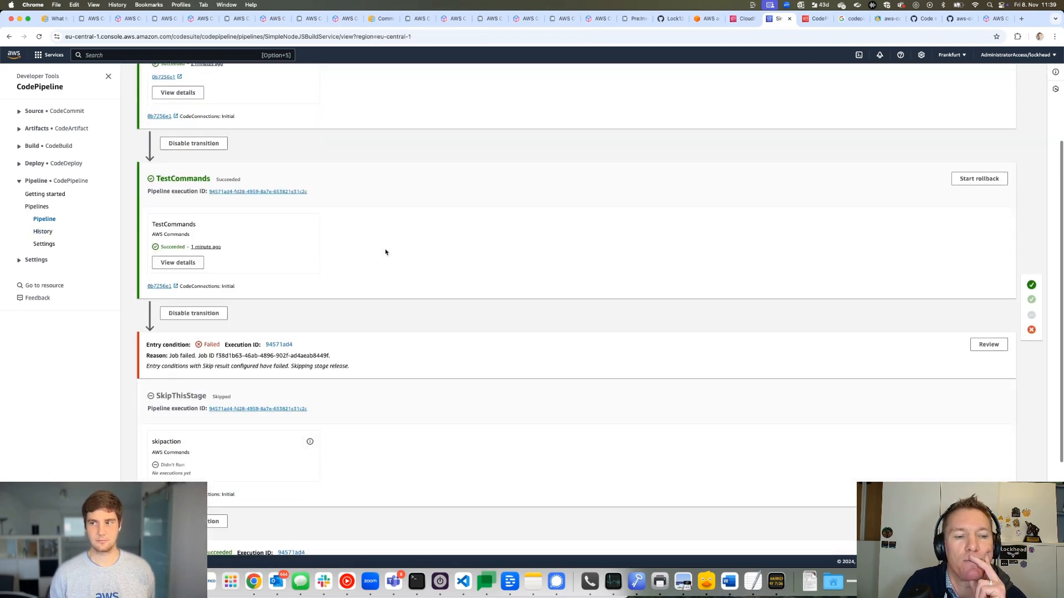
click(270, 409)
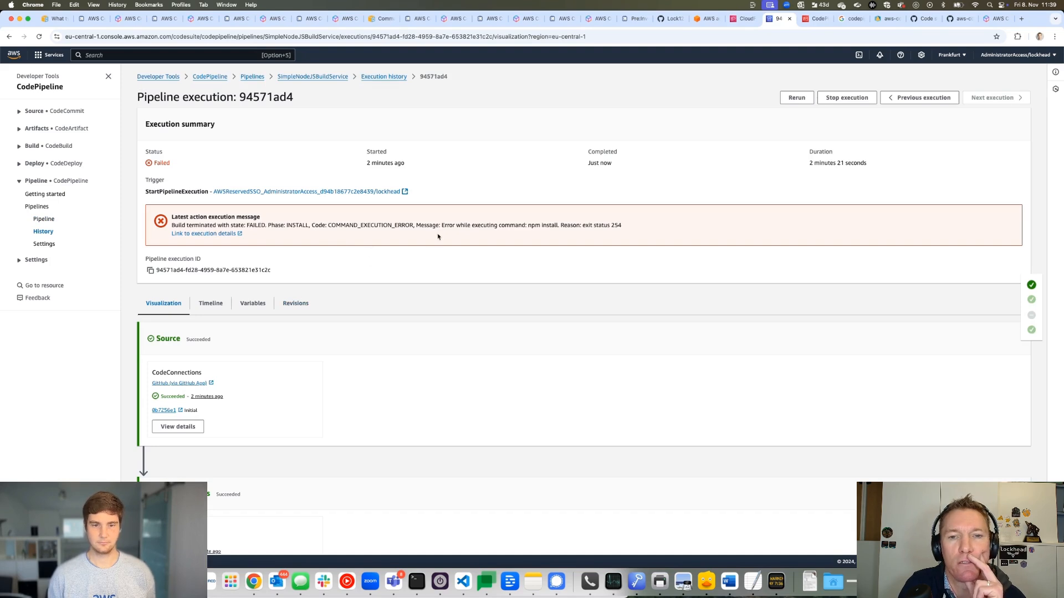
Find the CloudWatch service from the AWS console's IAM page and open its log groups
click(811, 19)
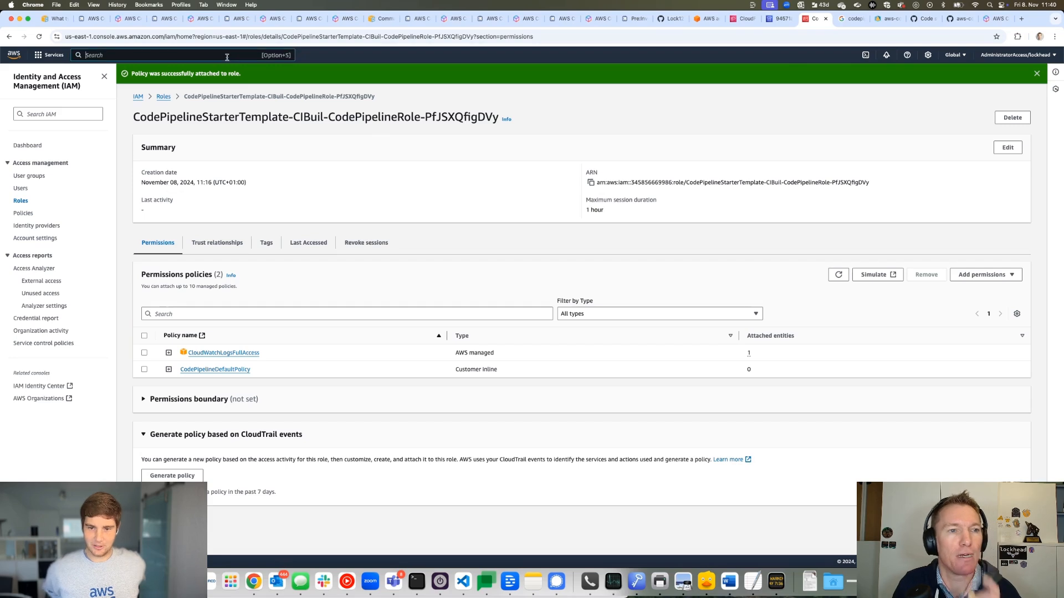
click(226, 55)
text(cloudwatch)
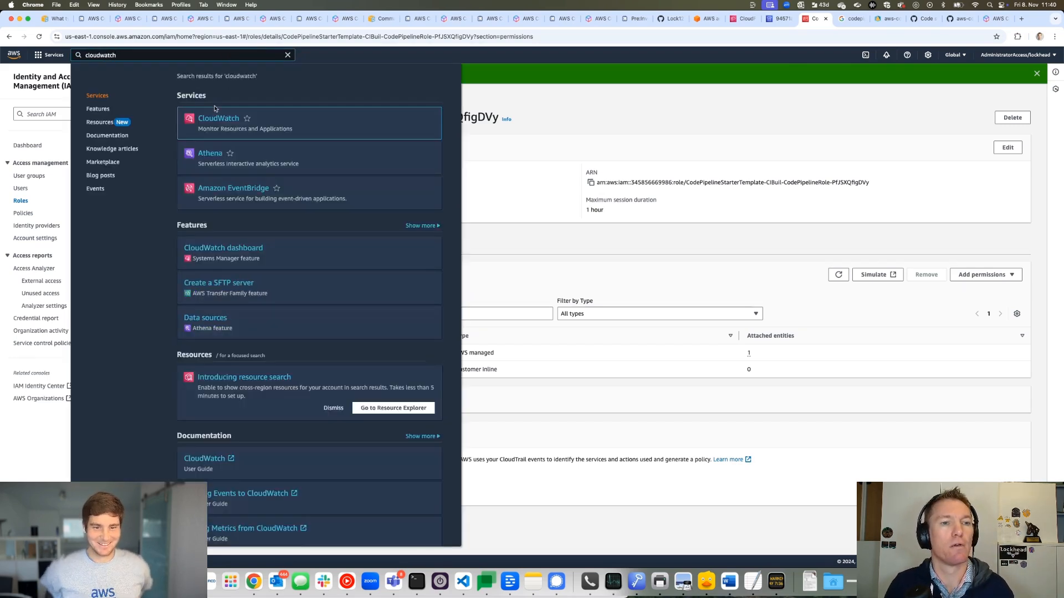
key(Return)
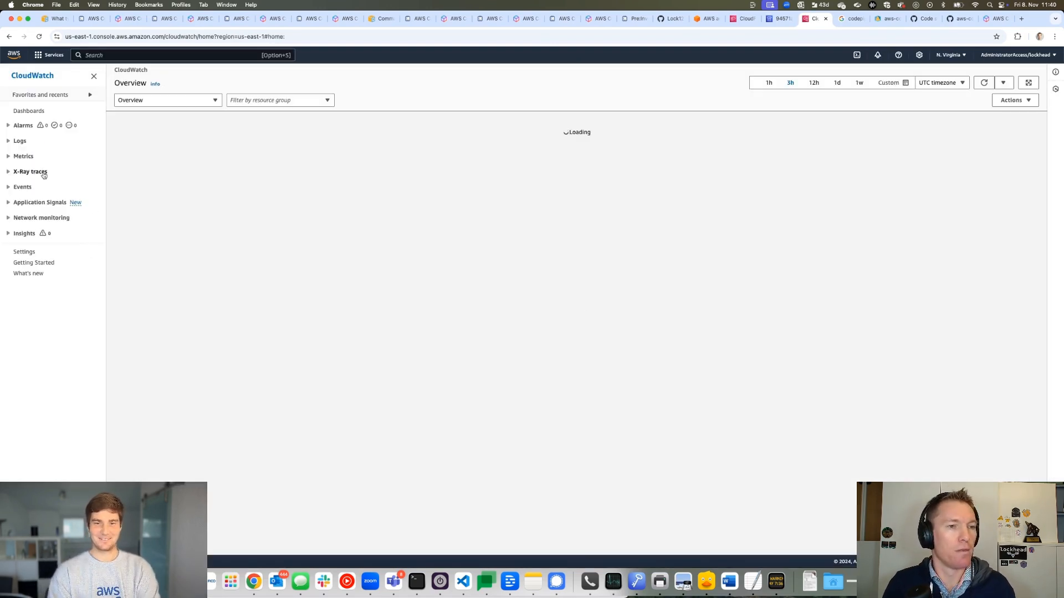
click(19, 141)
click(30, 155)
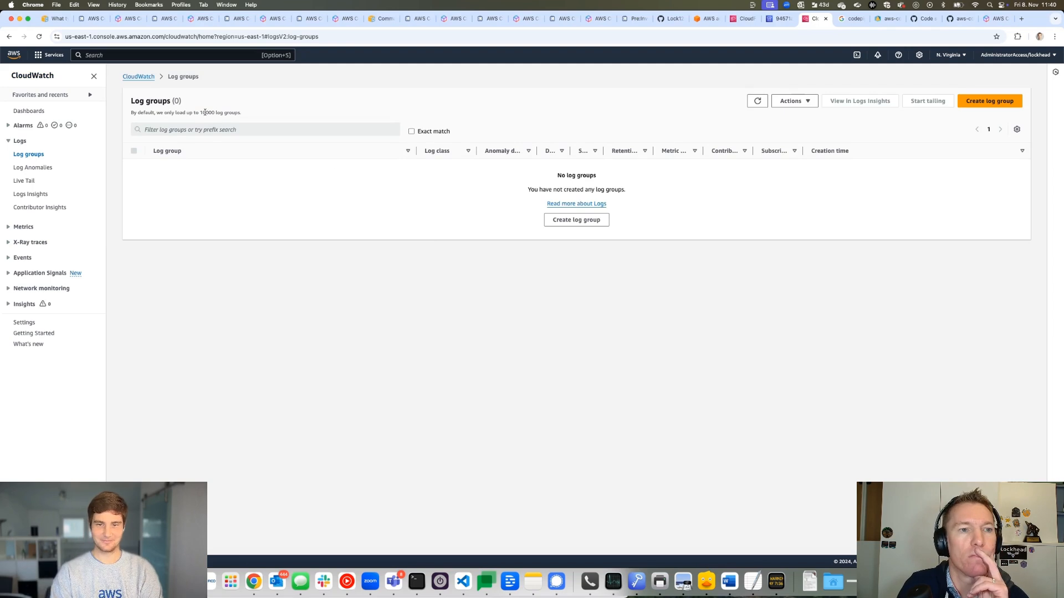
Switch the CloudWatch console region to Europe (Frankfurt), eu-central-1
click(951, 54)
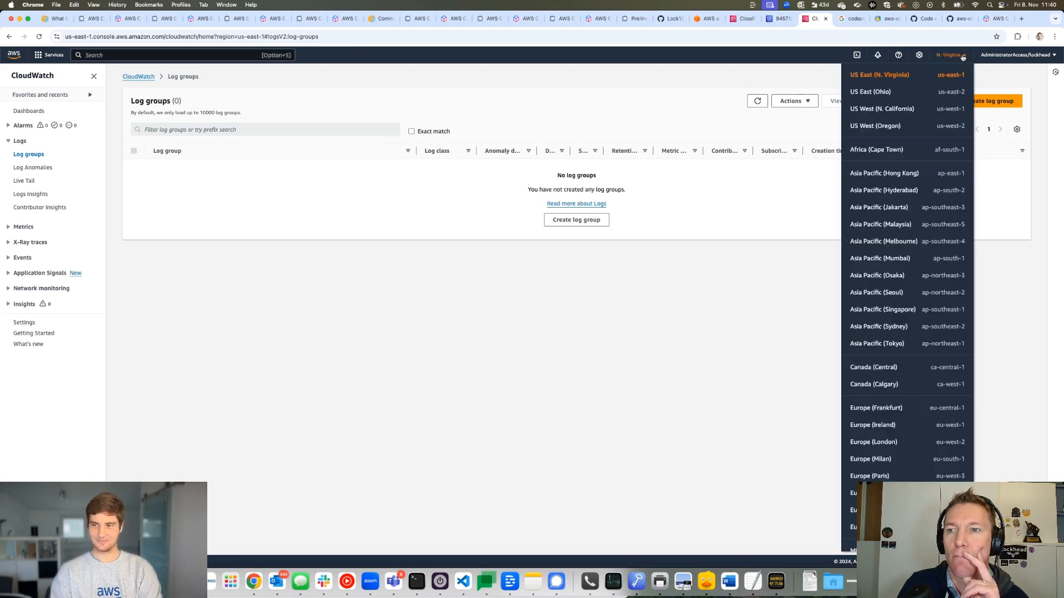
click(896, 282)
click(787, 17)
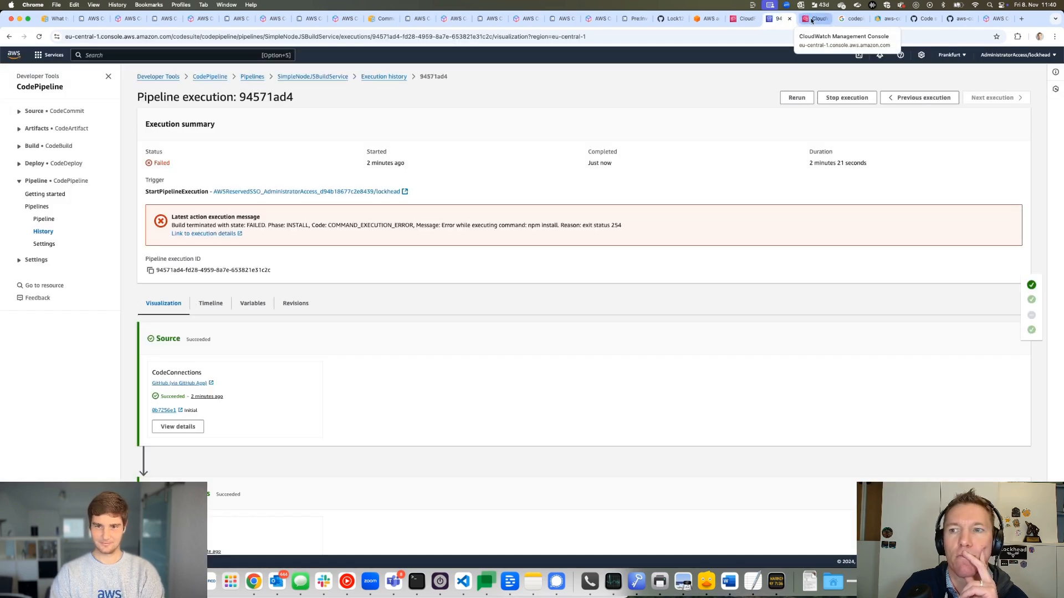
click(812, 19)
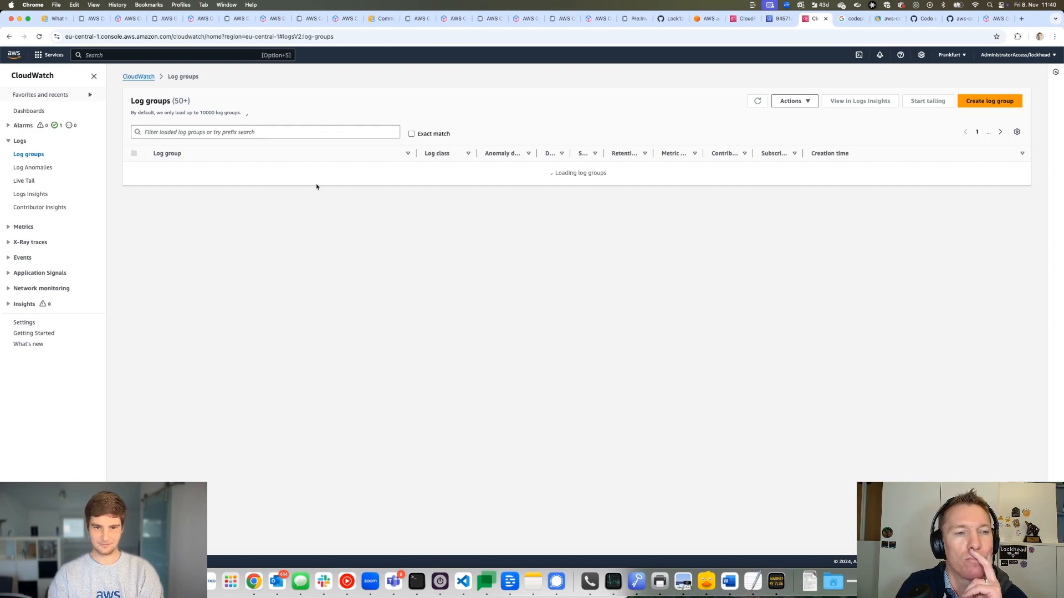
Locate and open the /aws/codepipeline/SimpleNodeJSBuildService log group
scroll(326, 288, down, 3)
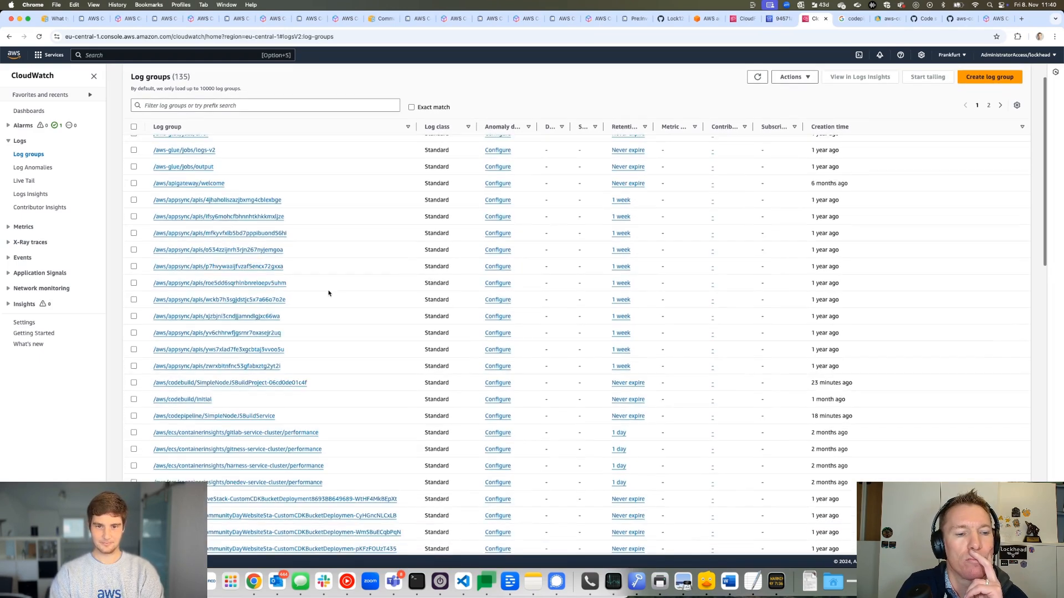
scroll(323, 302, down, 1)
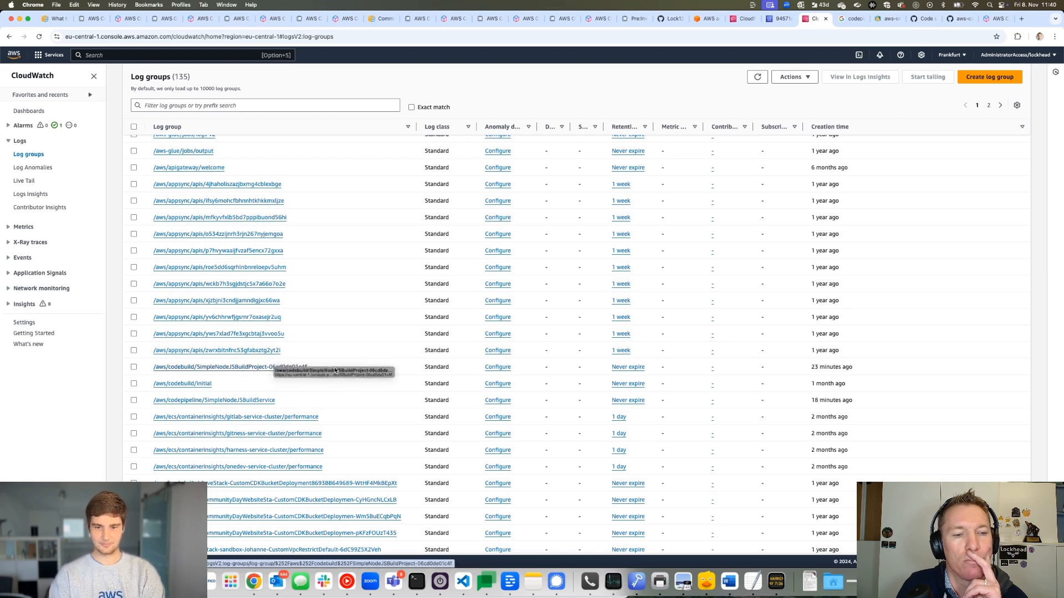
click(781, 18)
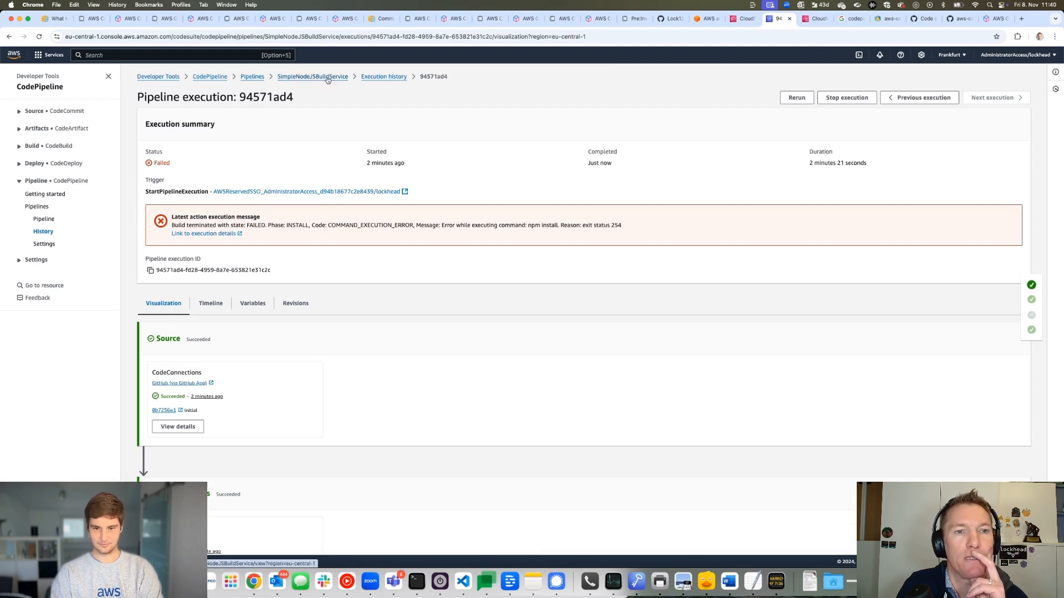
click(817, 21)
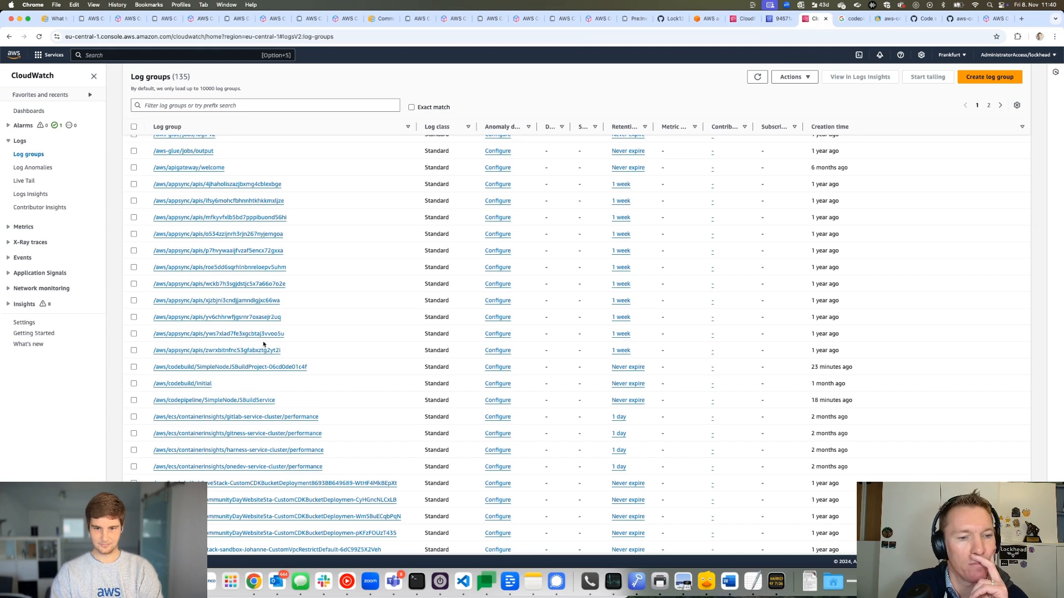
click(245, 404)
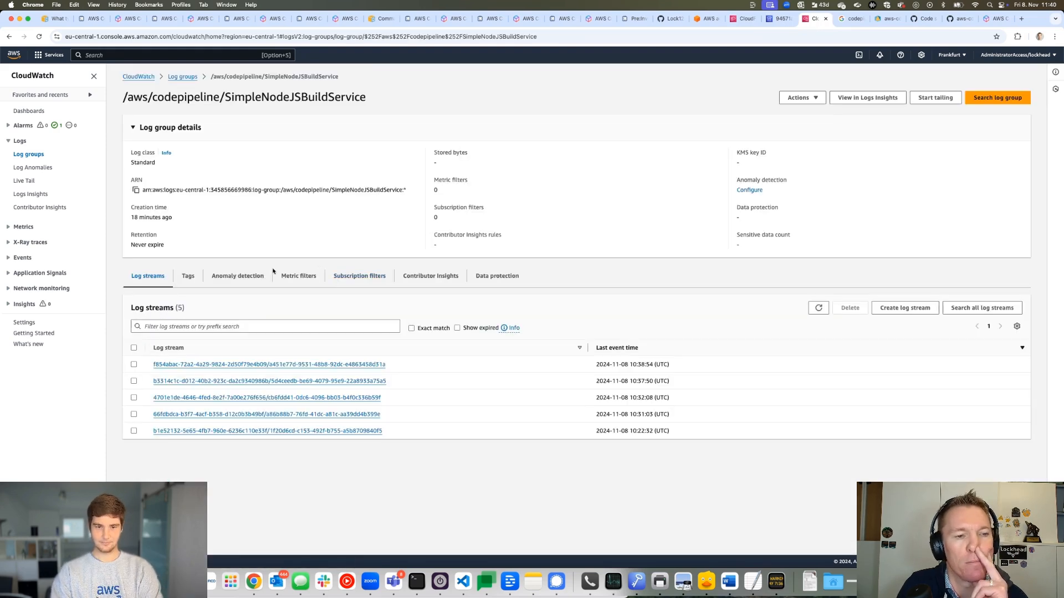
Read the log events of the newest log stream, then return to the log group
click(333, 366)
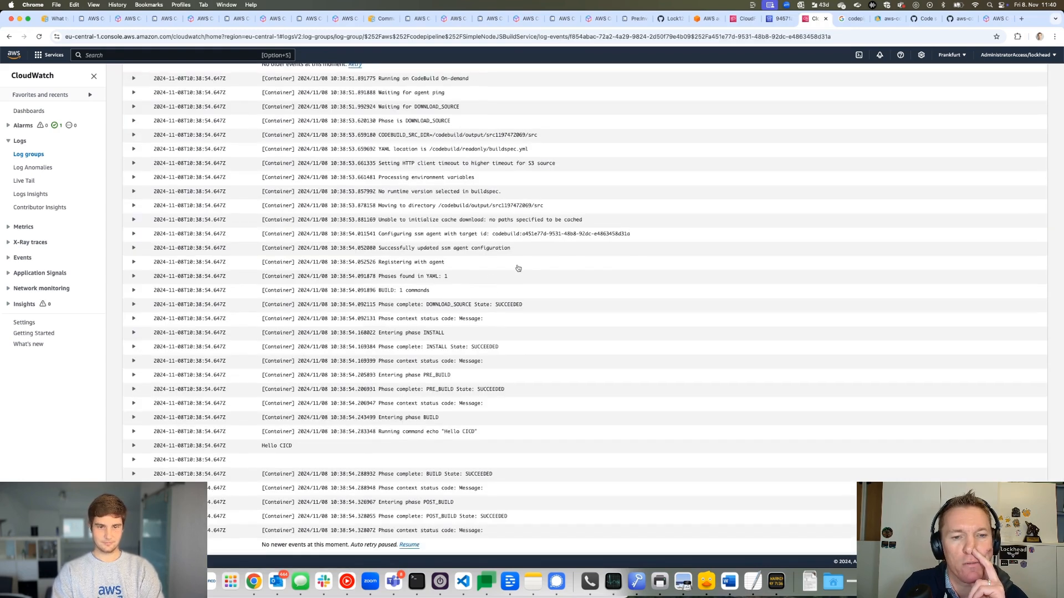
scroll(566, 264, up, 3)
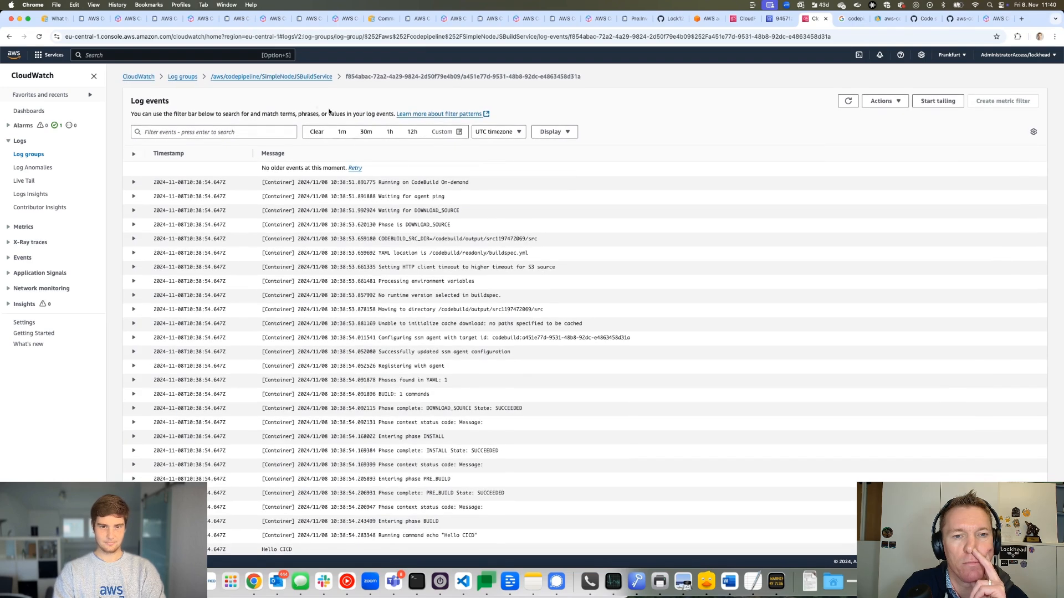
click(311, 77)
Examine the second newest log stream for the executed export SKIPSTAGE=true command, then return to the log group
click(356, 382)
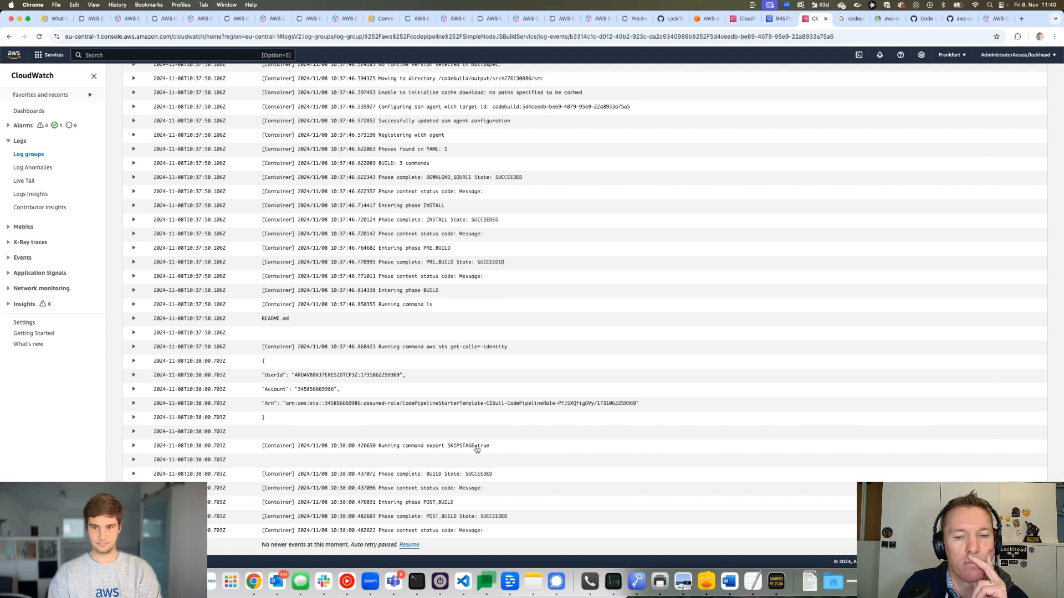
drag(495, 448, 379, 448)
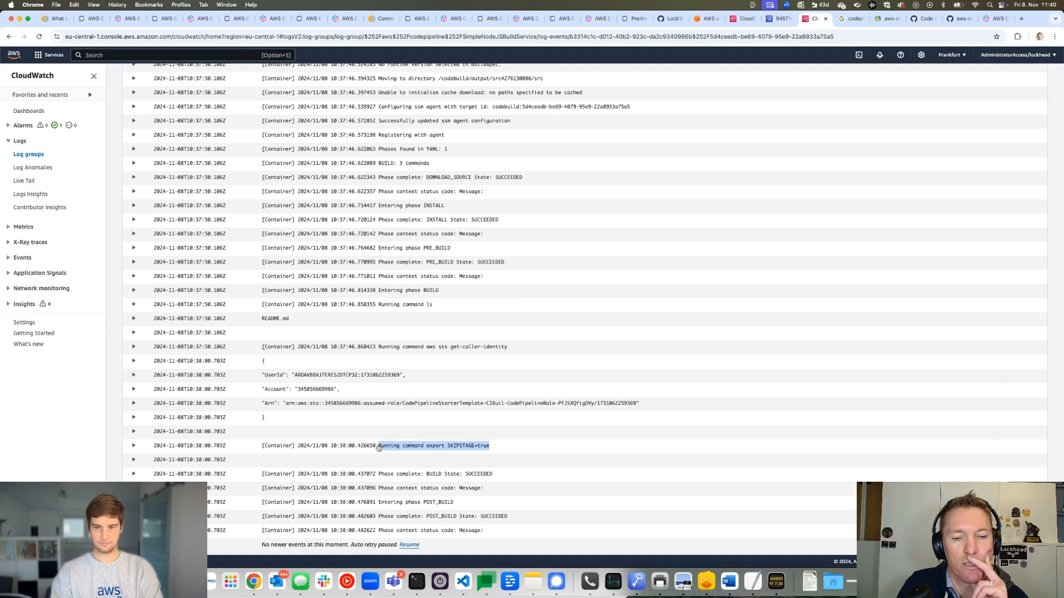
scroll(388, 360, up, 10)
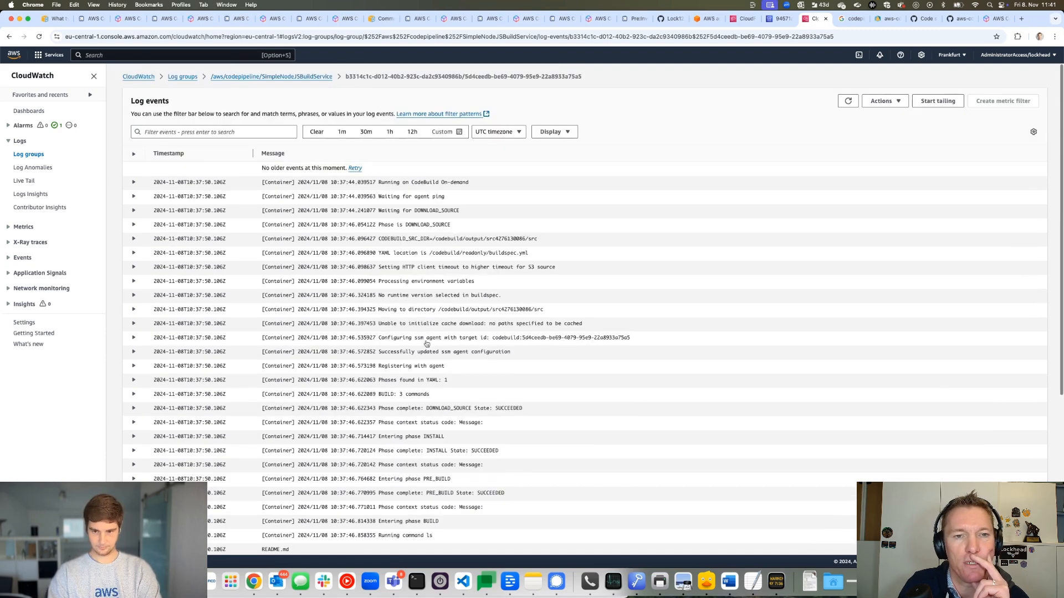
click(267, 77)
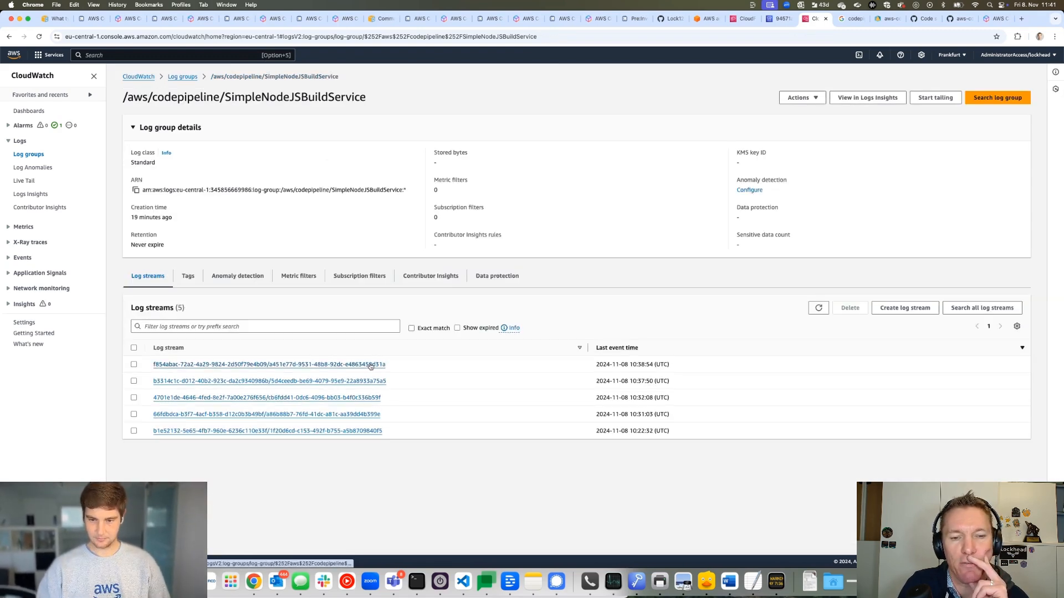
Reopen the newest log stream and check its build phase for the executed echo "Hello CICD" command
drag(389, 364, 249, 364)
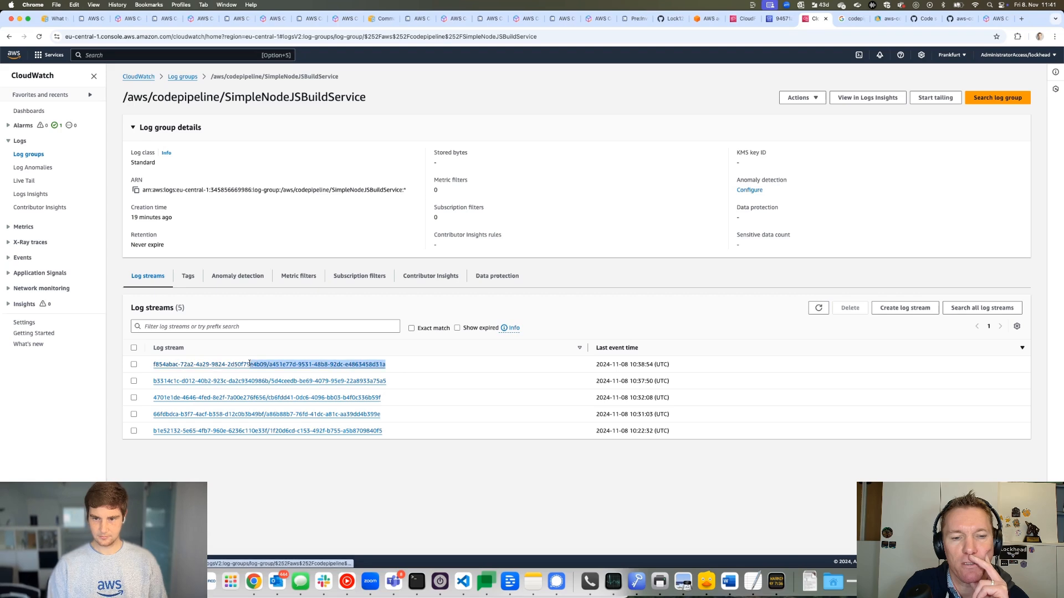
click(291, 366)
scroll(487, 271, down, 2)
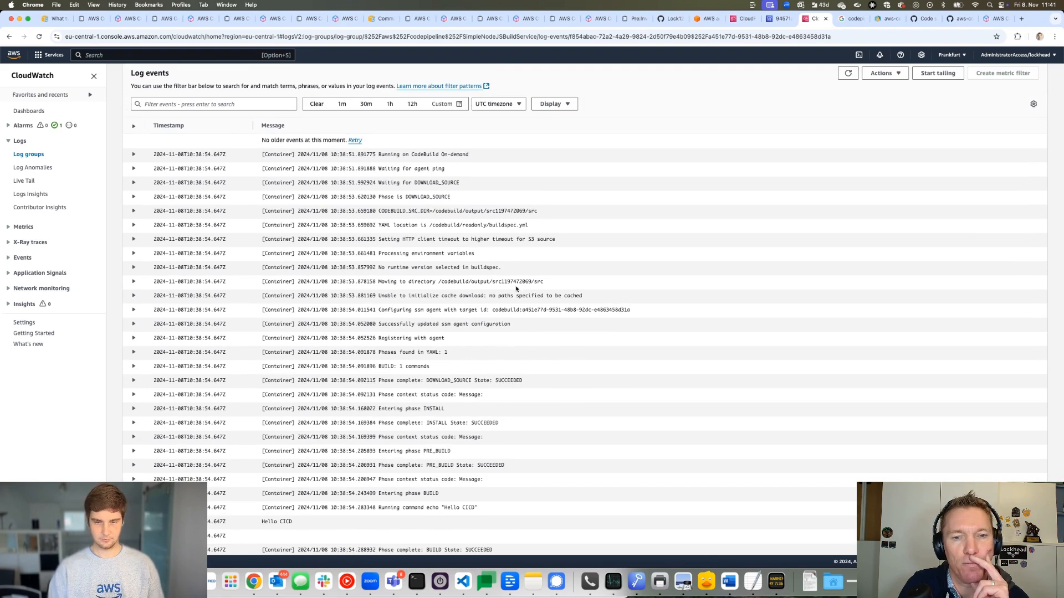
scroll(507, 342, down, 3)
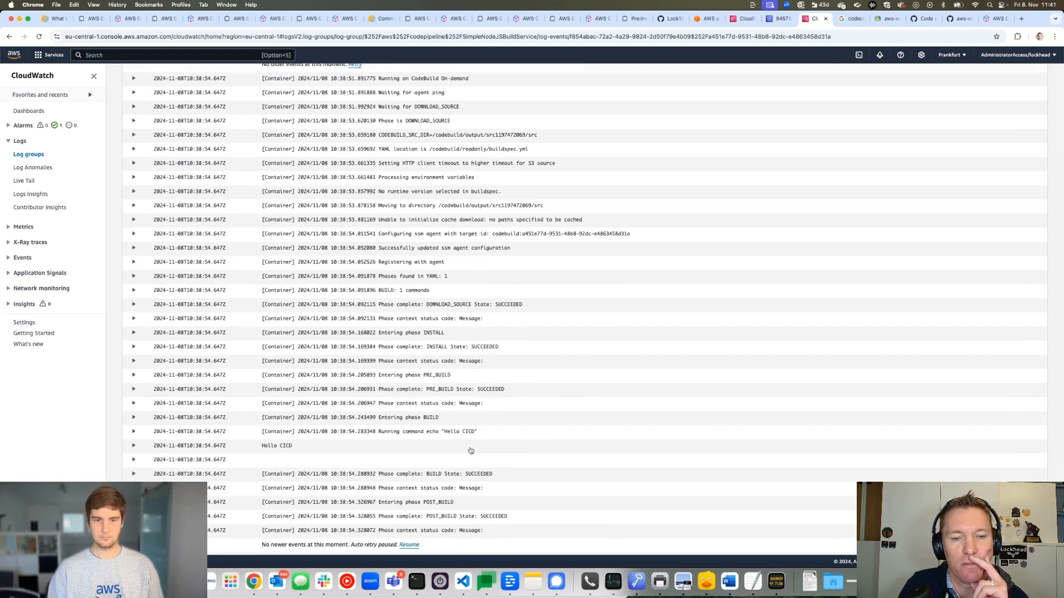
drag(486, 434, 403, 435)
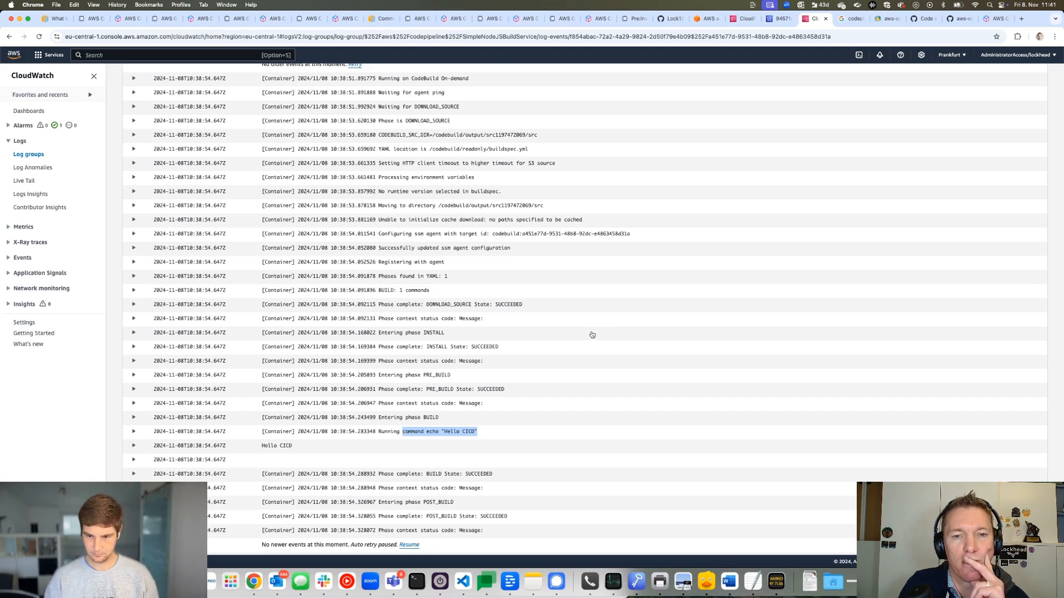
Go back to the pipeline execution page and review the SkipThisStage and NodeJSBuild entry conditions and stage statuses
click(780, 19)
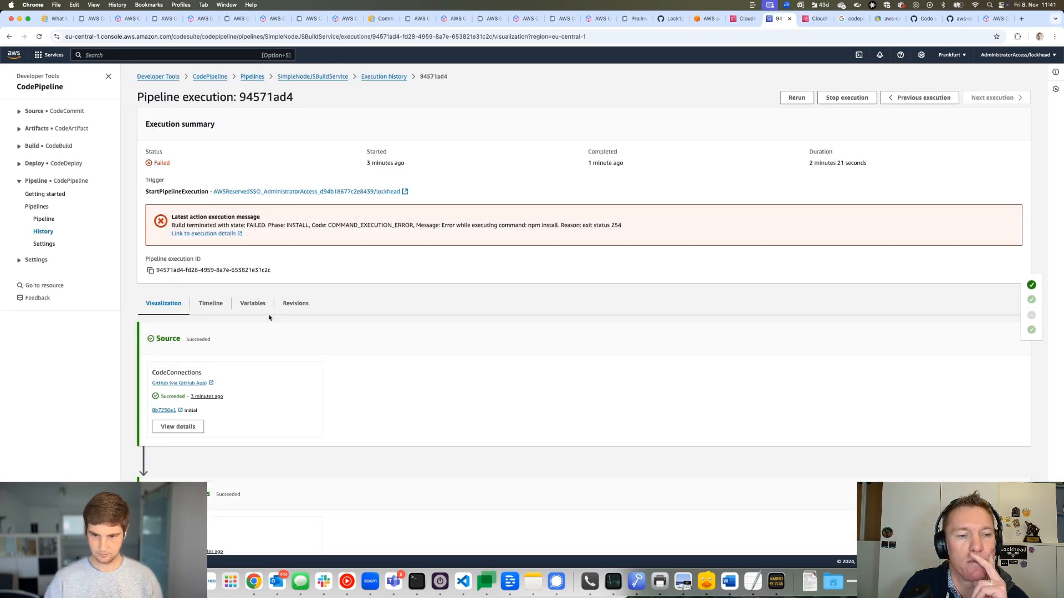
scroll(269, 317, down, 10)
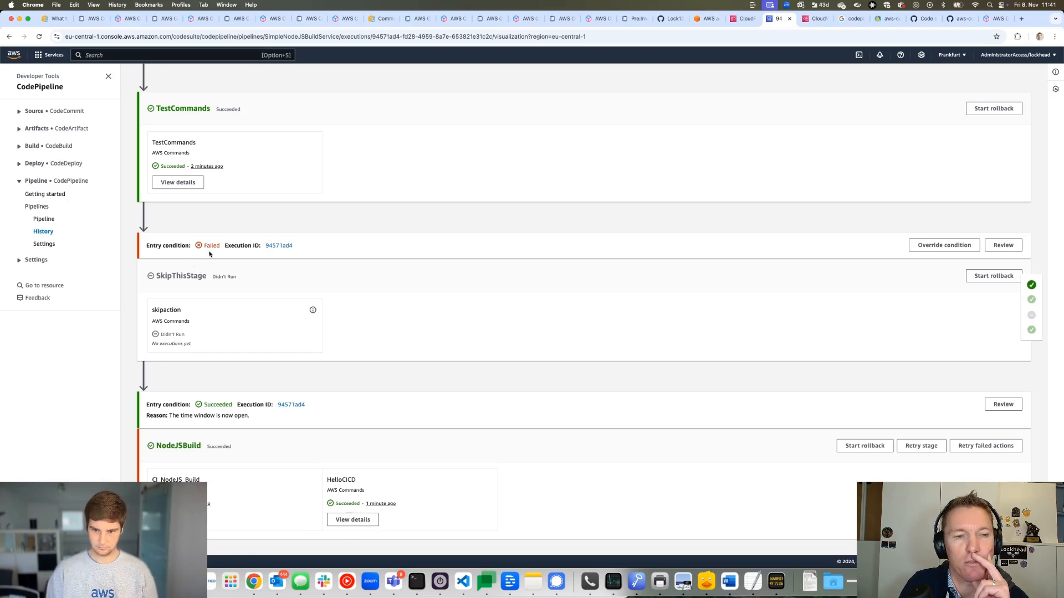
scroll(537, 223, up, 5)
scroll(721, 190, up, 3)
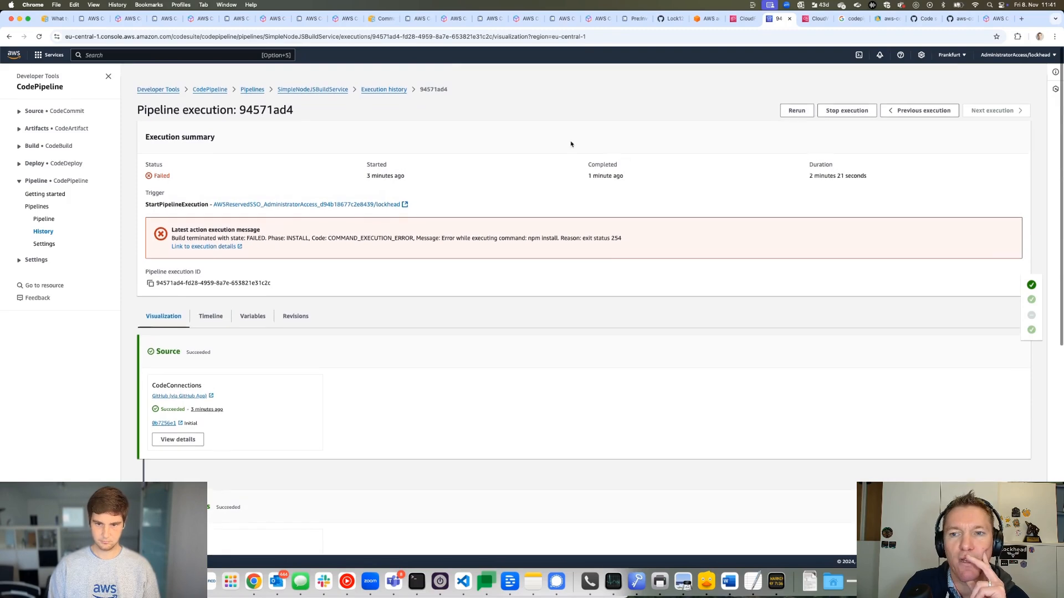
Return to the SimpleNodeJSBuildService pipeline view, check the SkipThisStage entry condition, and open the pipeline for editing
click(308, 79)
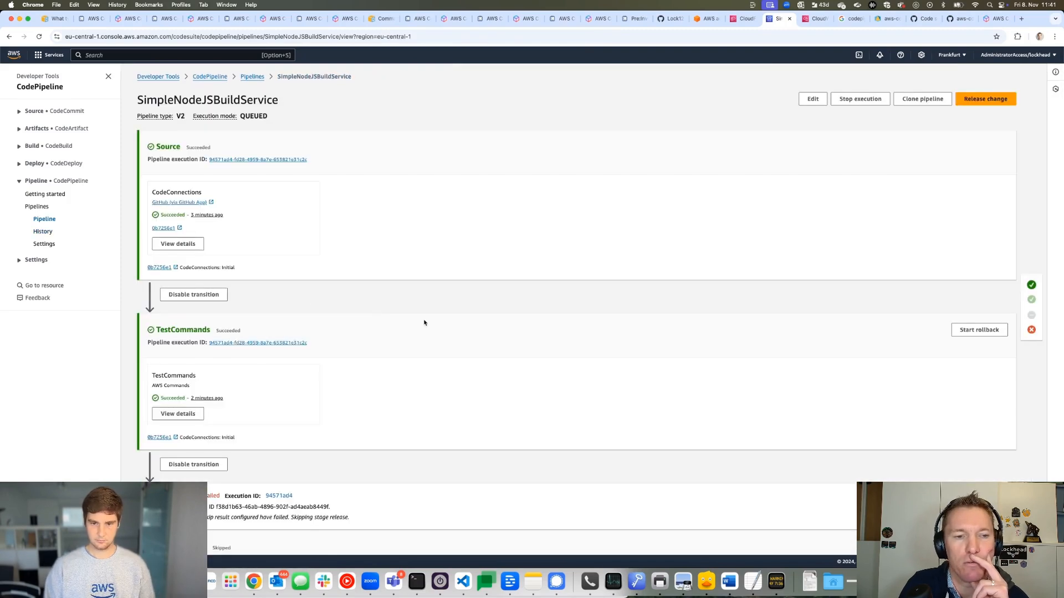
scroll(421, 374, down, 3)
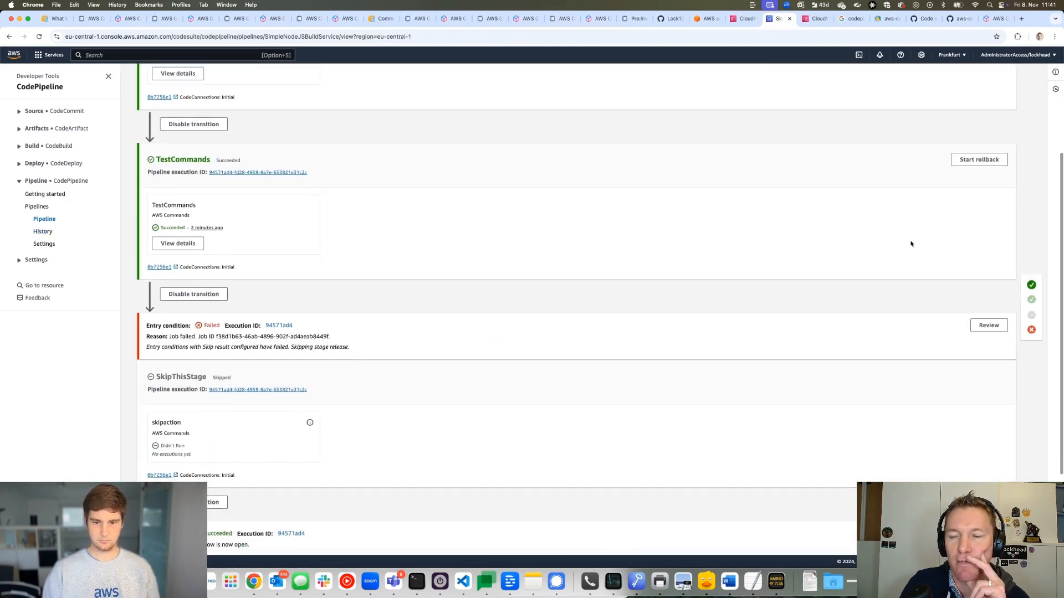
scroll(903, 241, up, 4)
click(818, 105)
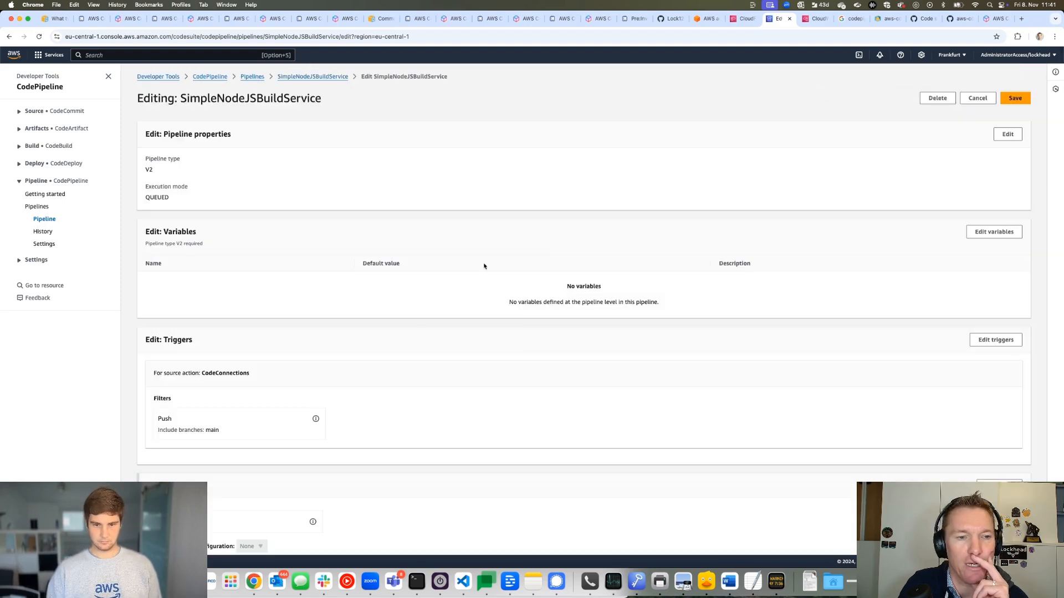
Edit the TestCommands action so its last command is export SKIPSTAGE=false, and finish editing the action
scroll(417, 334, down, 1)
scroll(417, 333, down, 5)
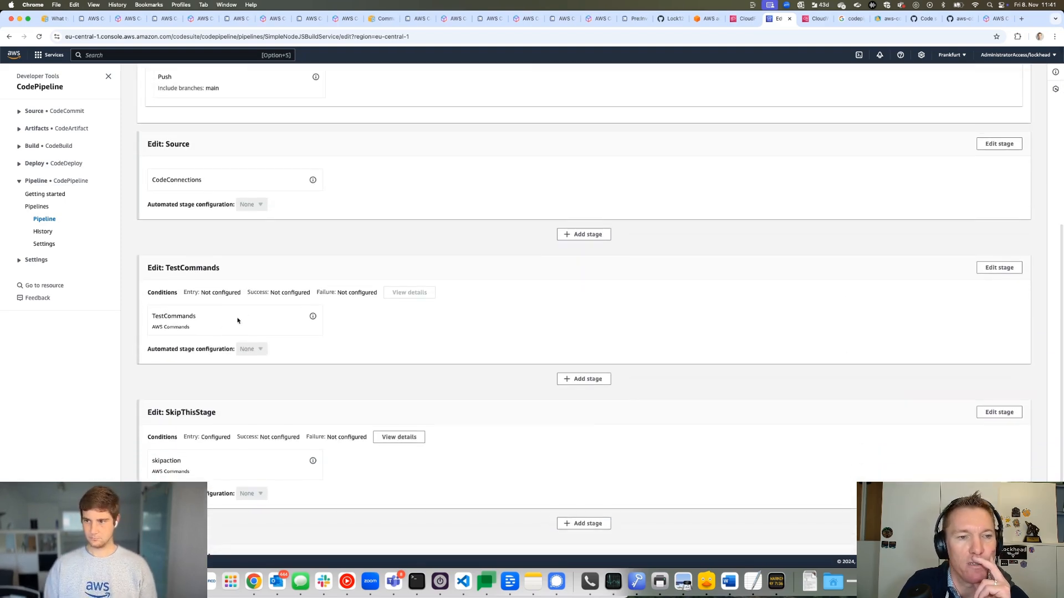
click(998, 268)
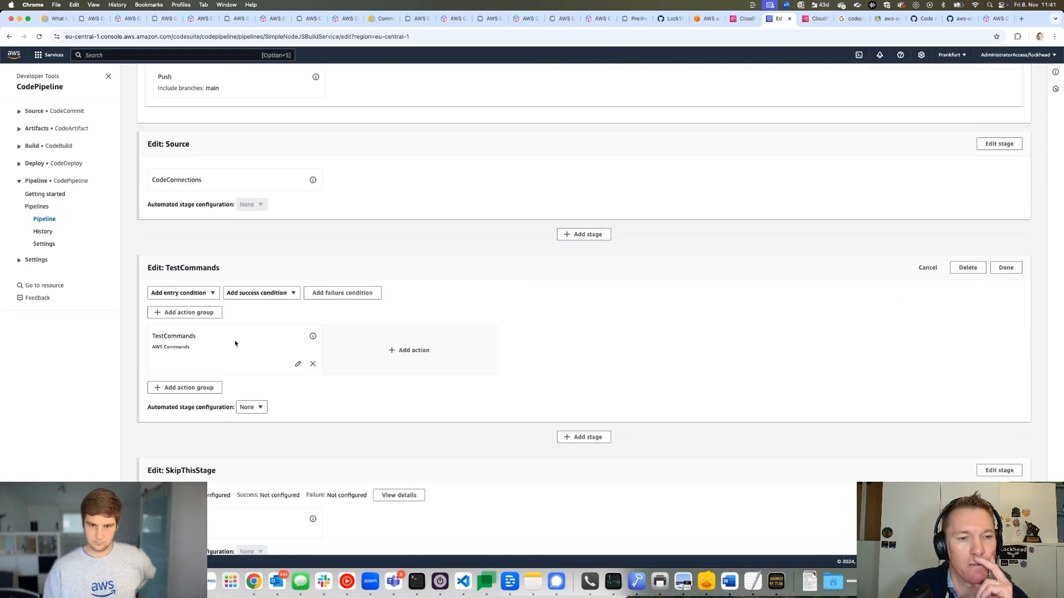
click(298, 364)
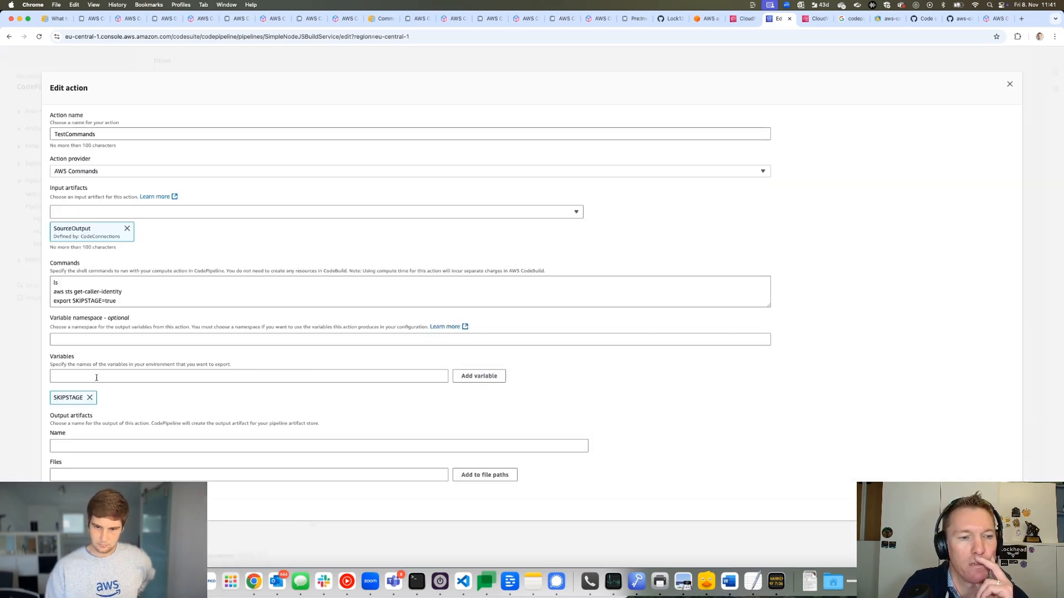
double_click(112, 300)
text(false)
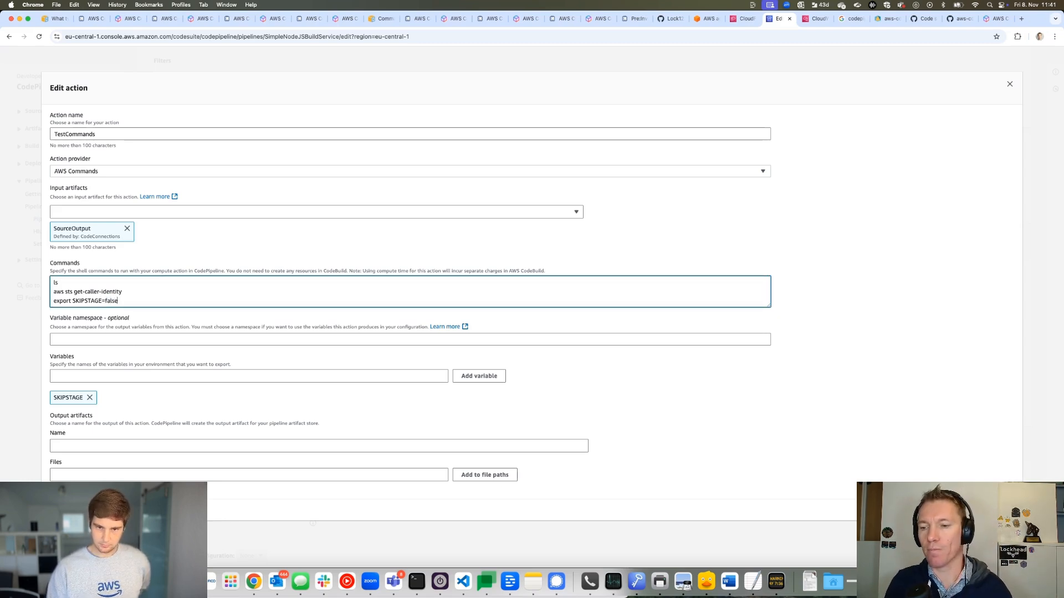
click(1003, 510)
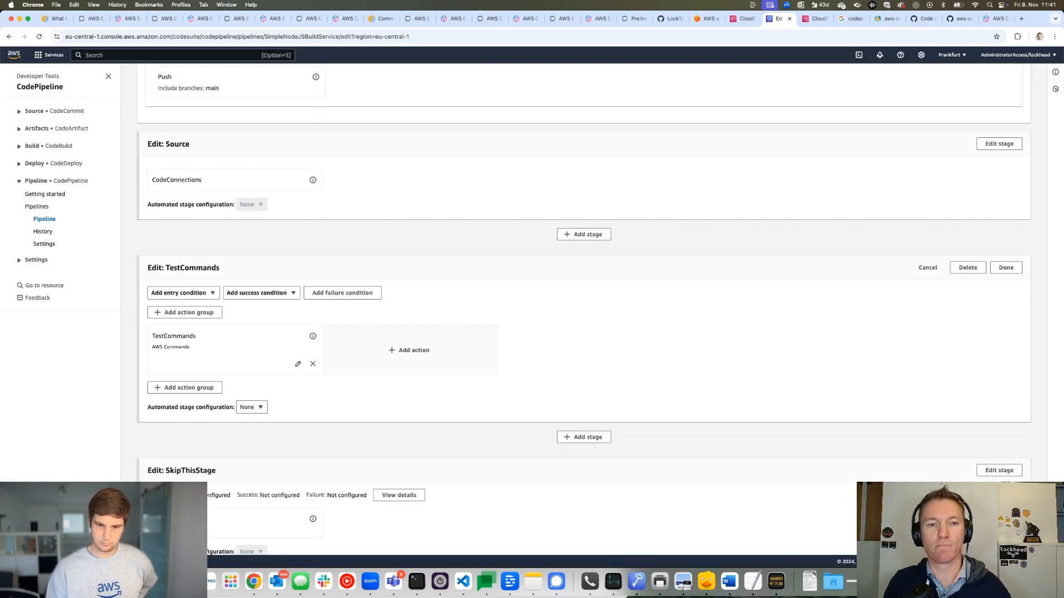
Save the pipeline with the changed TestCommands action and release a change to start a new execution
scroll(975, 238, up, 6)
click(1017, 100)
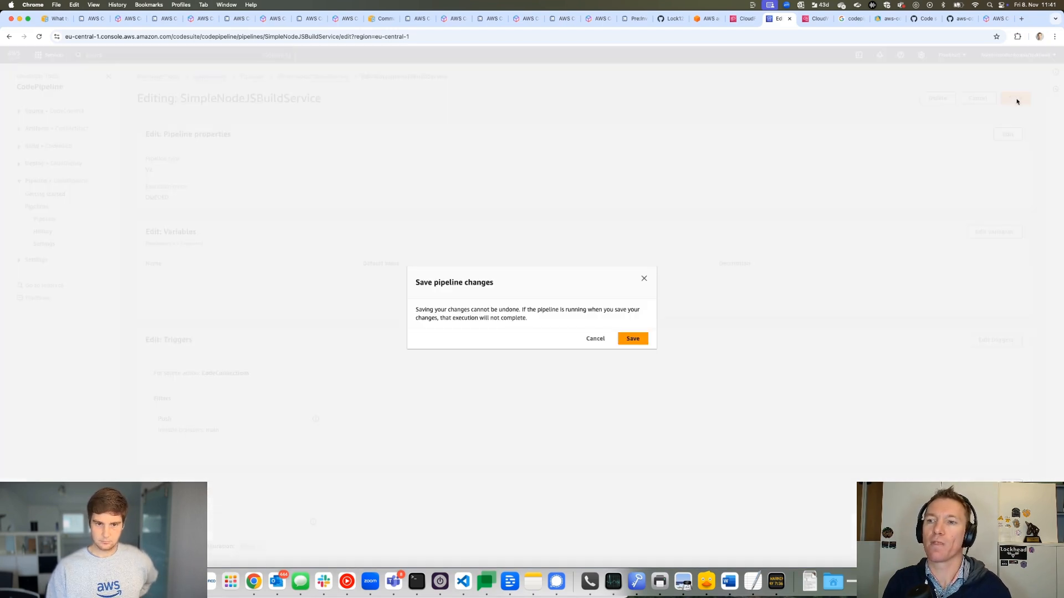
click(635, 338)
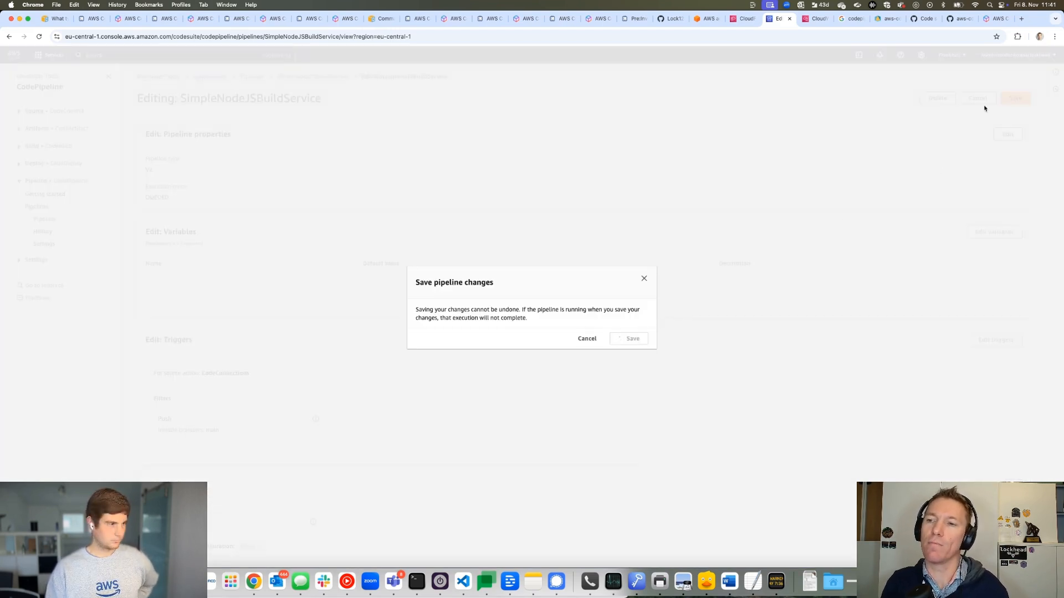
click(990, 130)
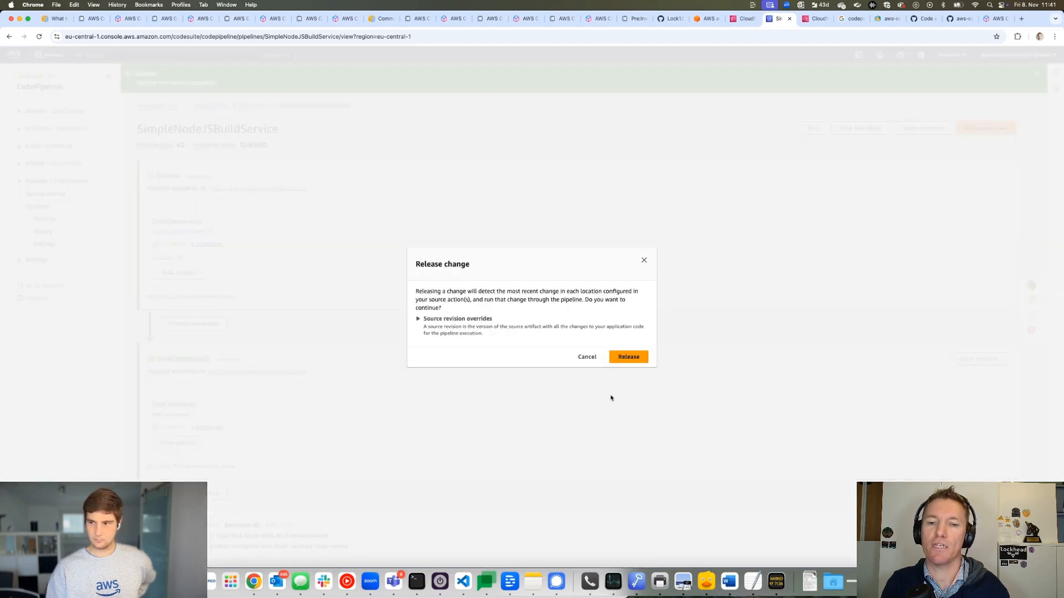
click(629, 358)
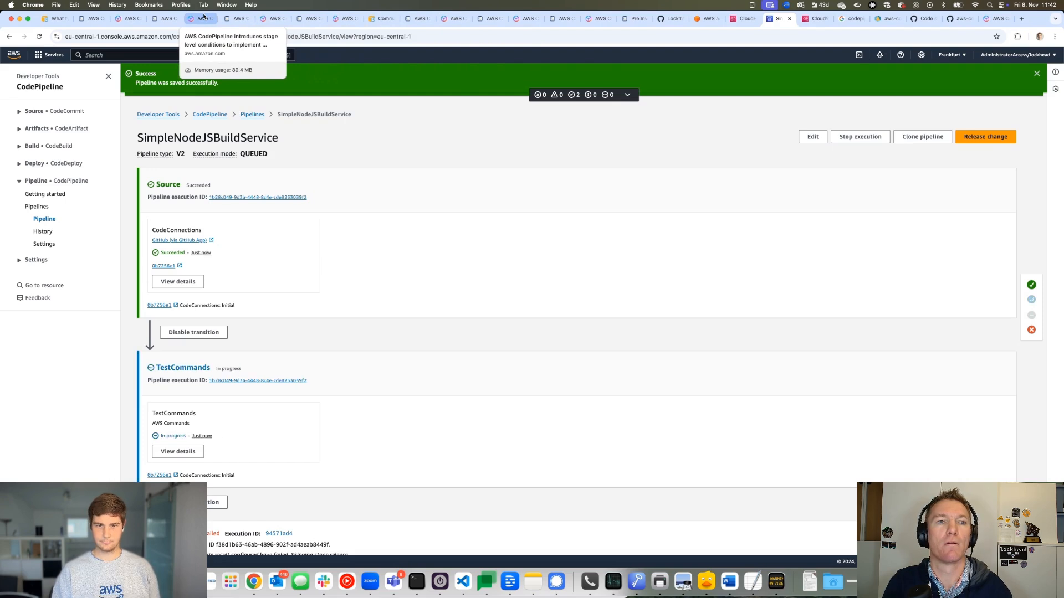
Look at the stage level conditions announcement, then review the CodePipeline resource's drift details in CloudFormation
click(203, 17)
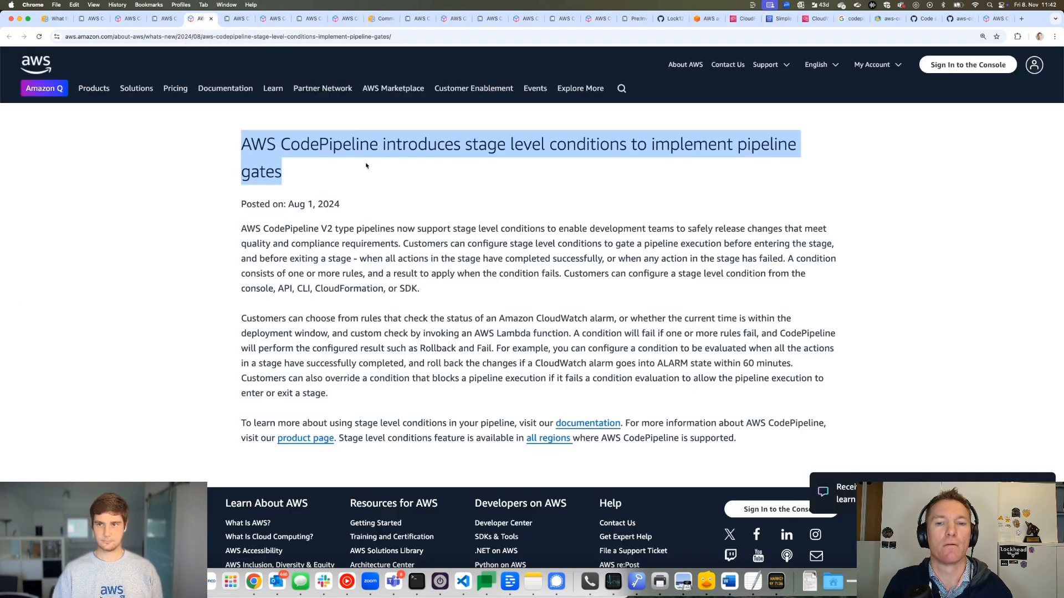
click(816, 18)
click(783, 19)
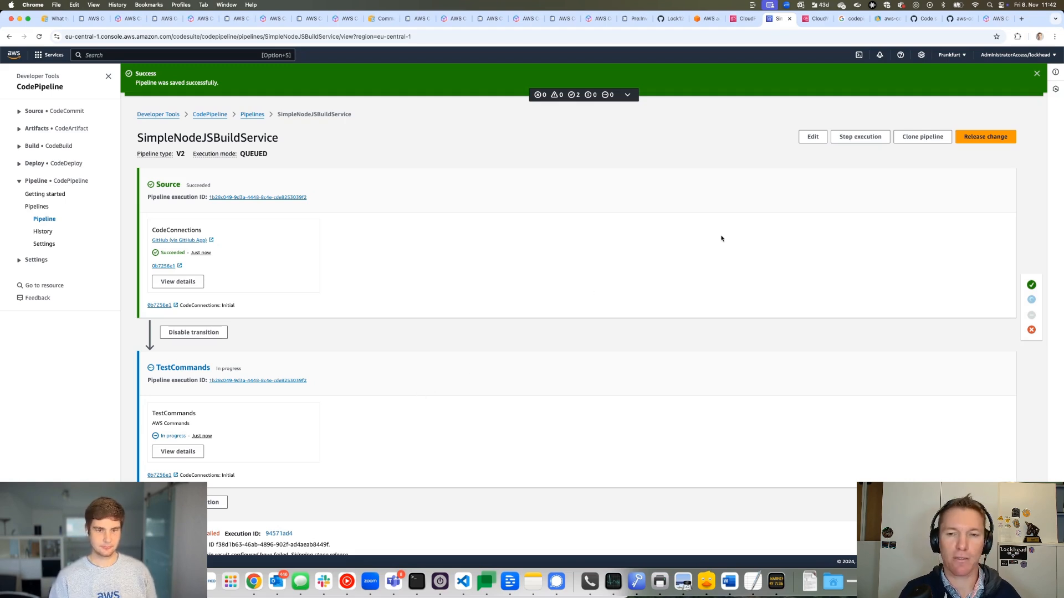
click(742, 19)
scroll(764, 203, up, 5)
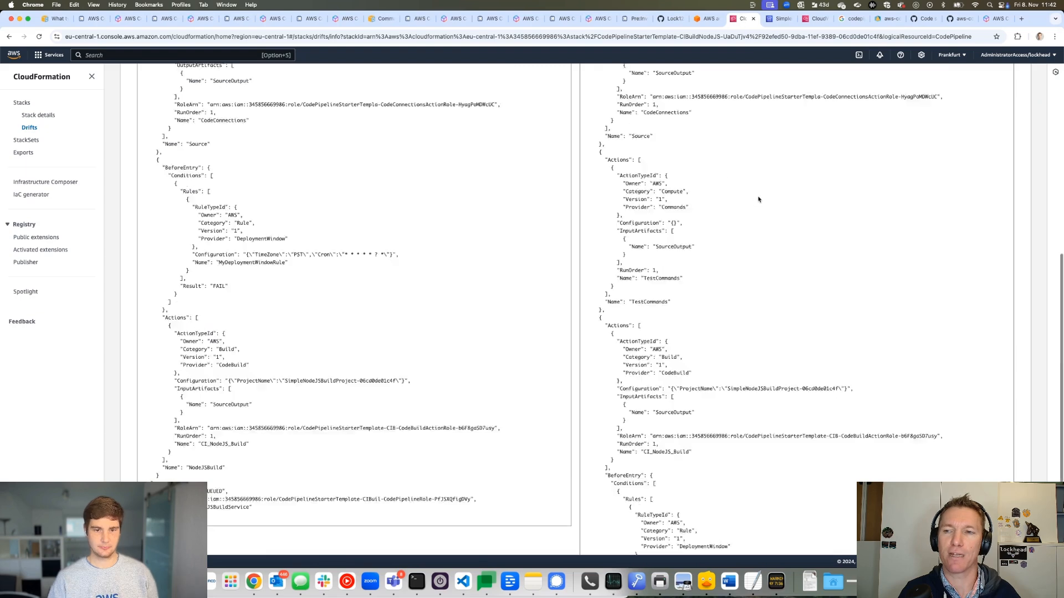
scroll(764, 203, up, 3)
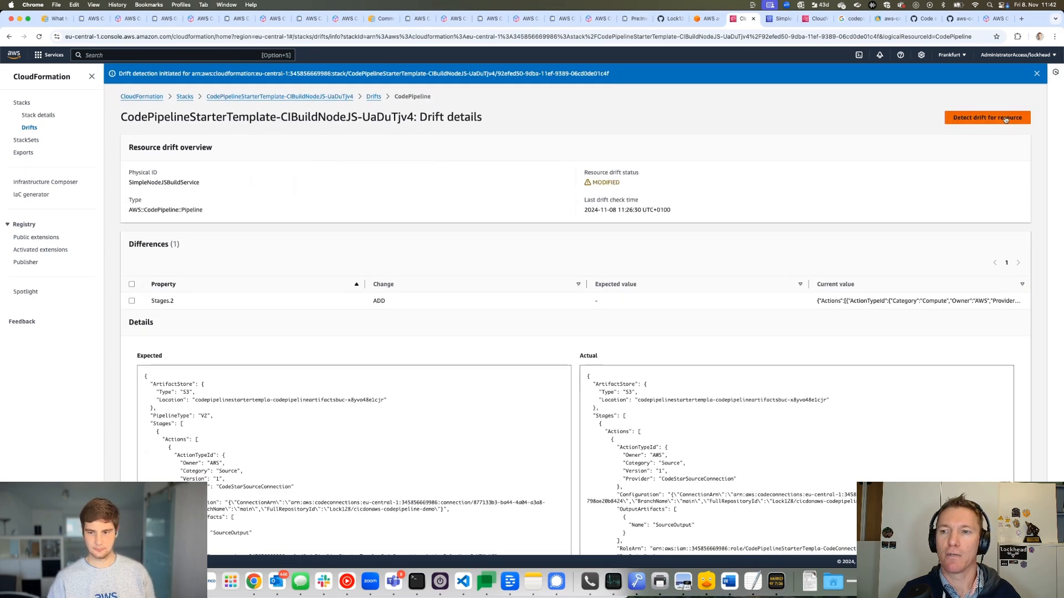
Return to the SimpleNodeJSBuildService pipeline and read the failure reason of the SkipThisStage entry condition in the new execution
click(780, 19)
scroll(453, 392, down, 5)
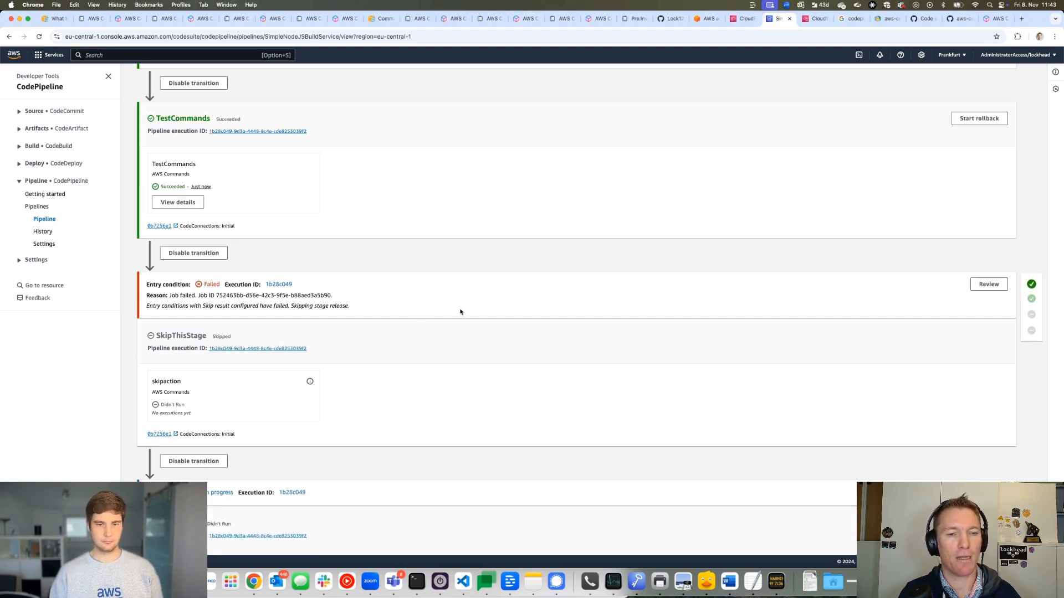
scroll(451, 323, down, 3)
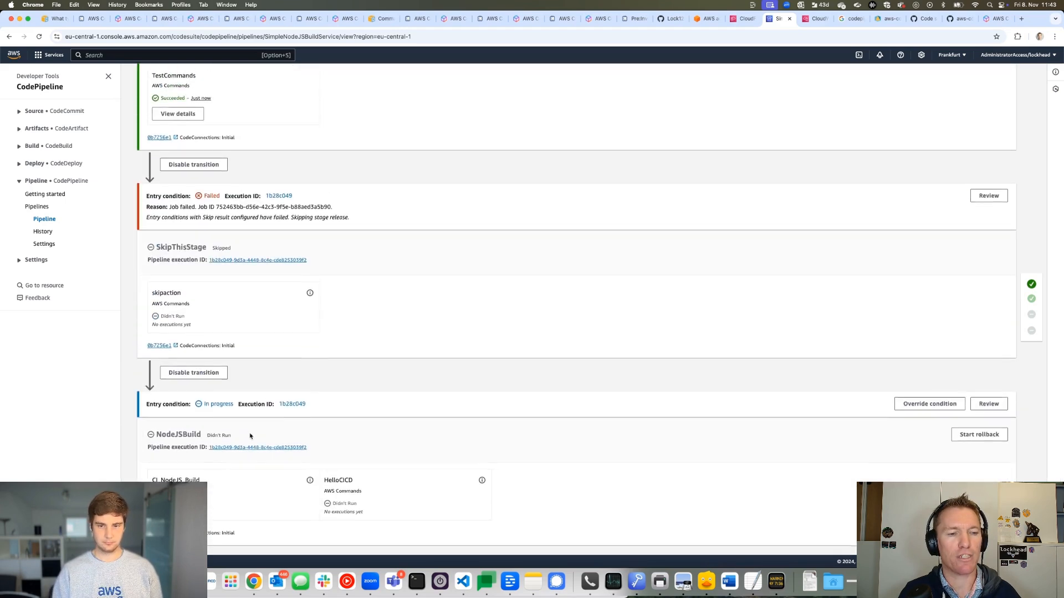
scroll(357, 296, up, 6)
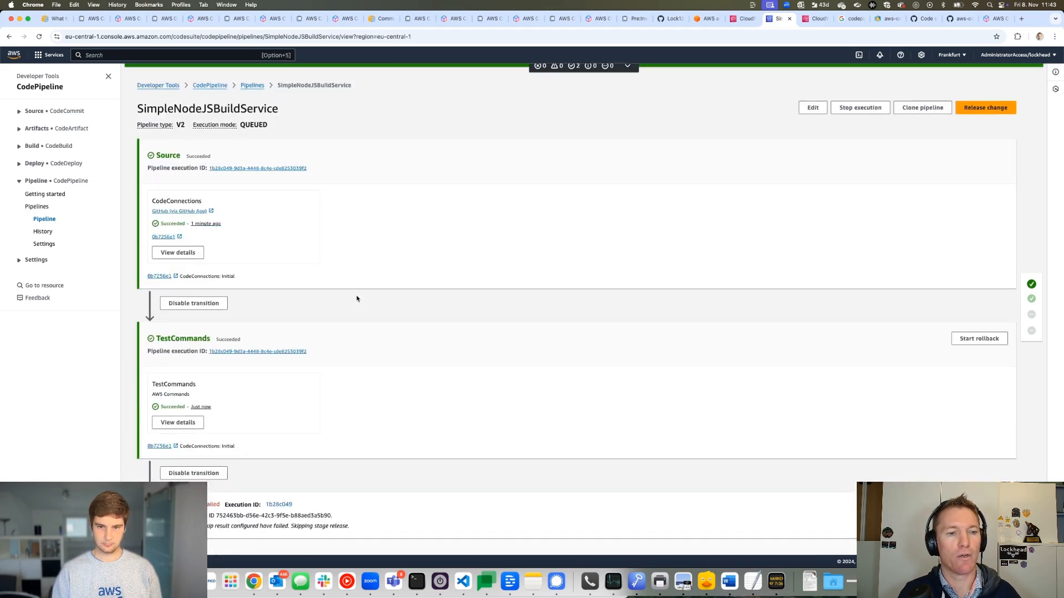
scroll(357, 297, down, 5)
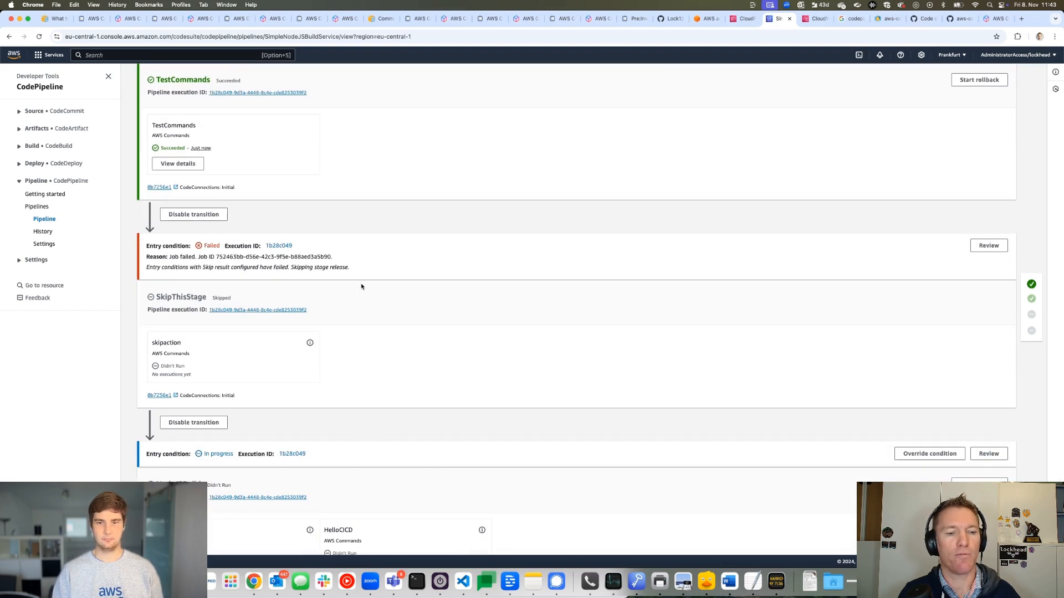
triple_click(285, 258)
triple_click(301, 267)
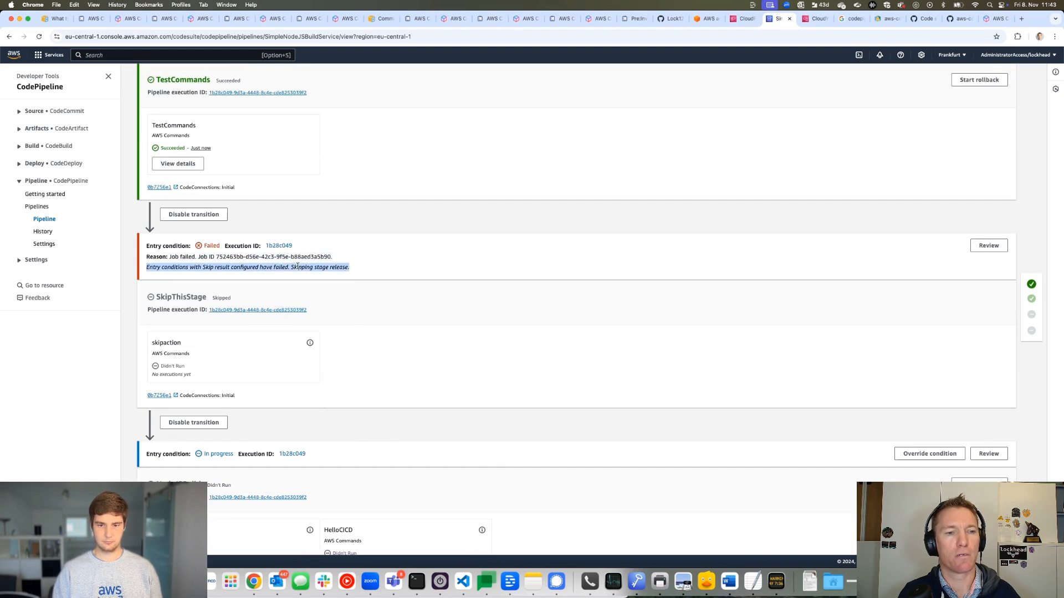
click(352, 267)
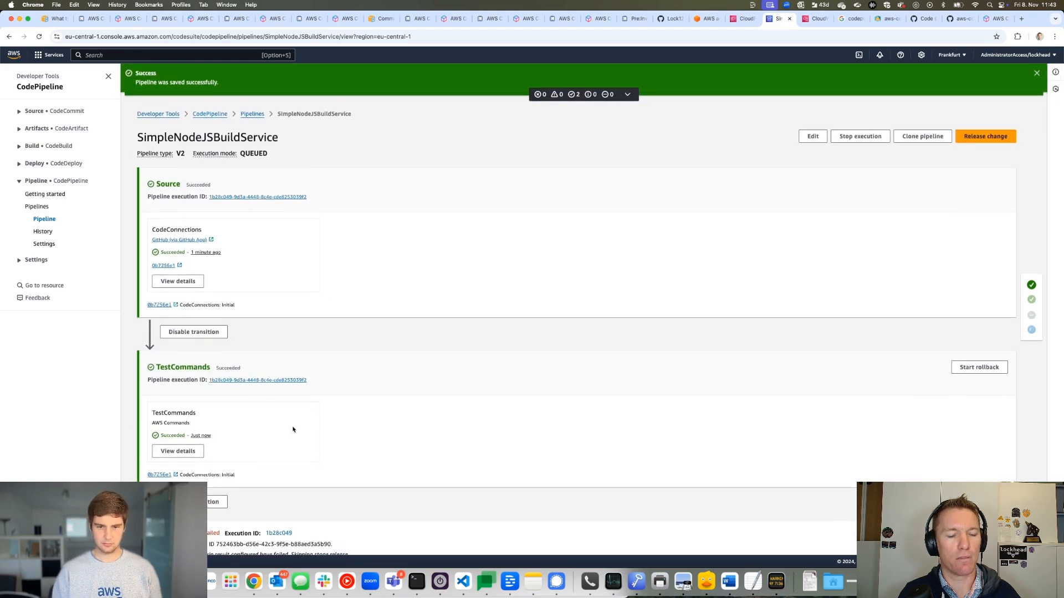
Compare the statuses of the TestCommands, SkipThisStage and NodeJSBuild stages and their entry conditions
scroll(292, 430, down, 3)
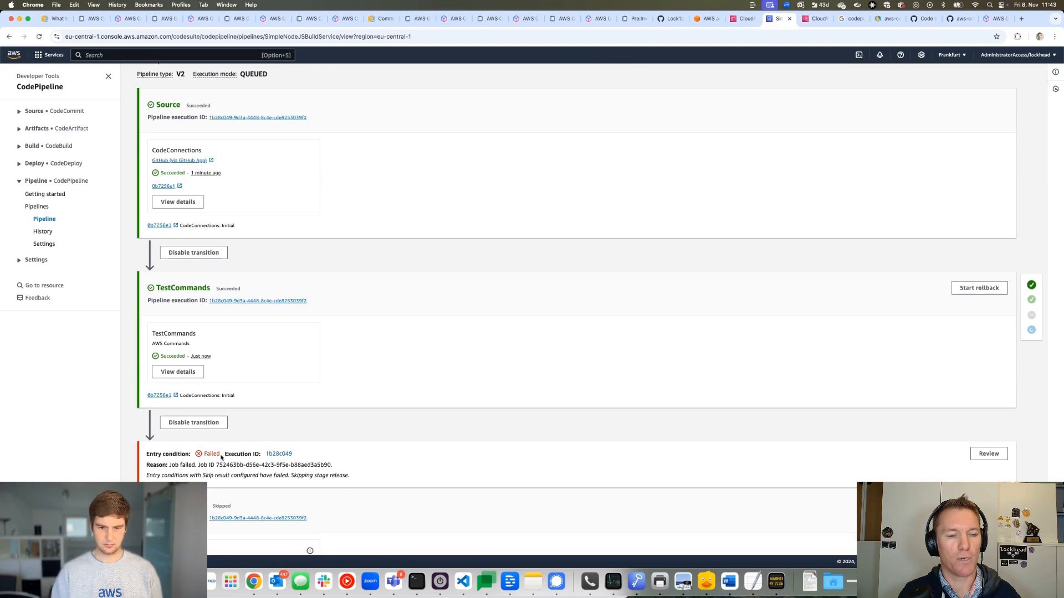
scroll(208, 465, down, 1)
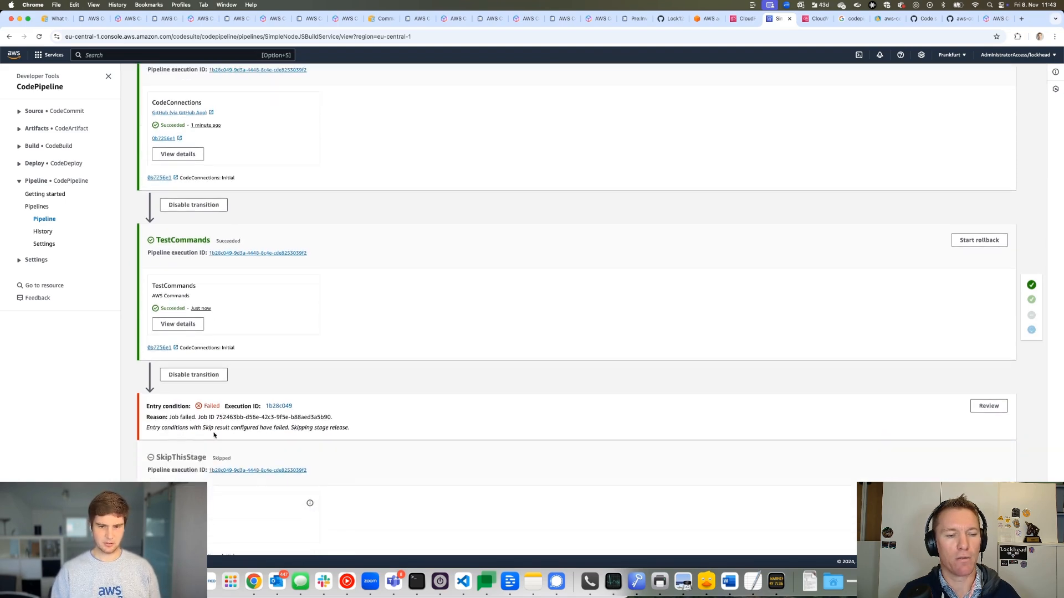
scroll(214, 435, down, 6)
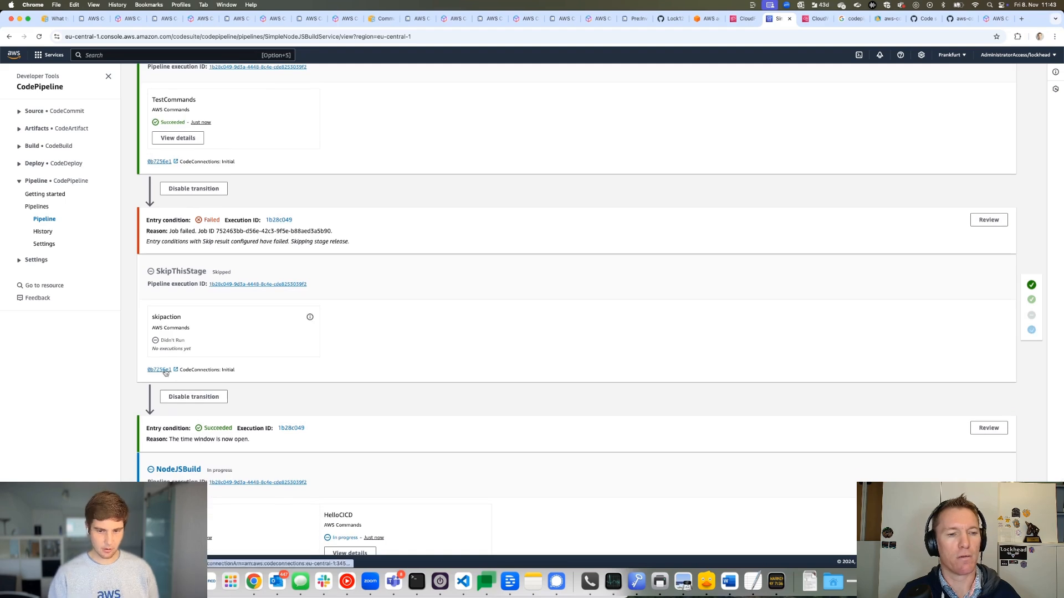
scroll(700, 249, up, 3)
scroll(700, 249, up, 6)
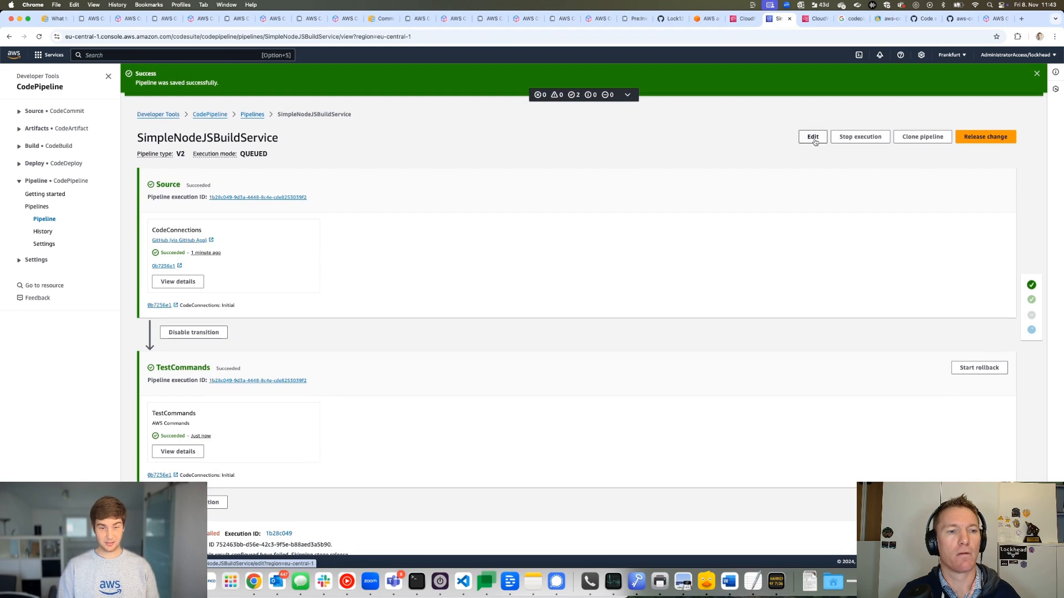
Open the pipeline for editing and add a pipeline-level variable SKIPSTAGE with default value true
click(814, 138)
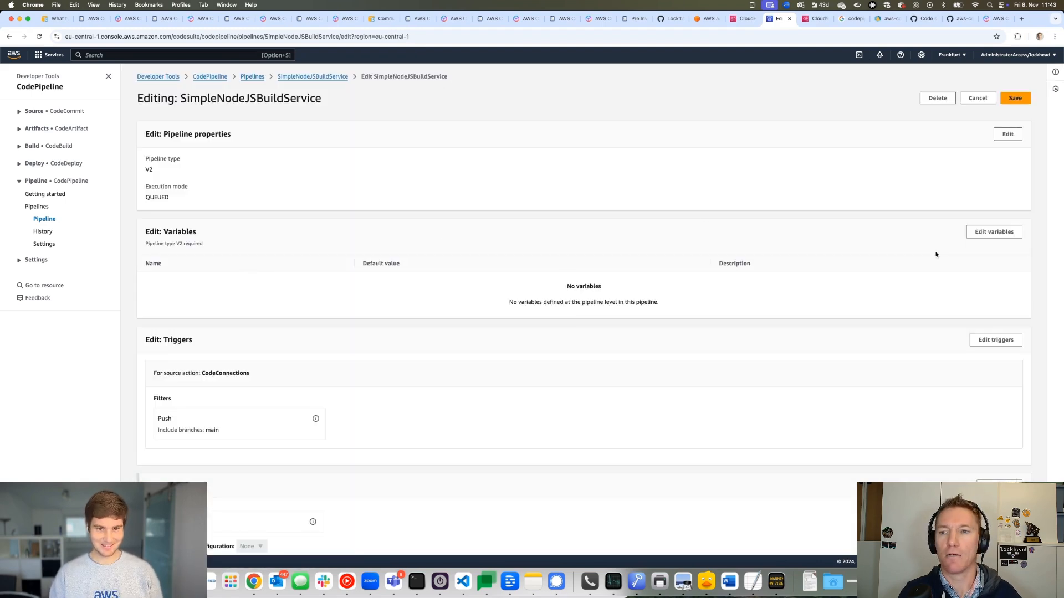
click(994, 231)
click(172, 287)
click(236, 279)
text(SKIPSTAGE)
click(455, 283)
text(xxx)
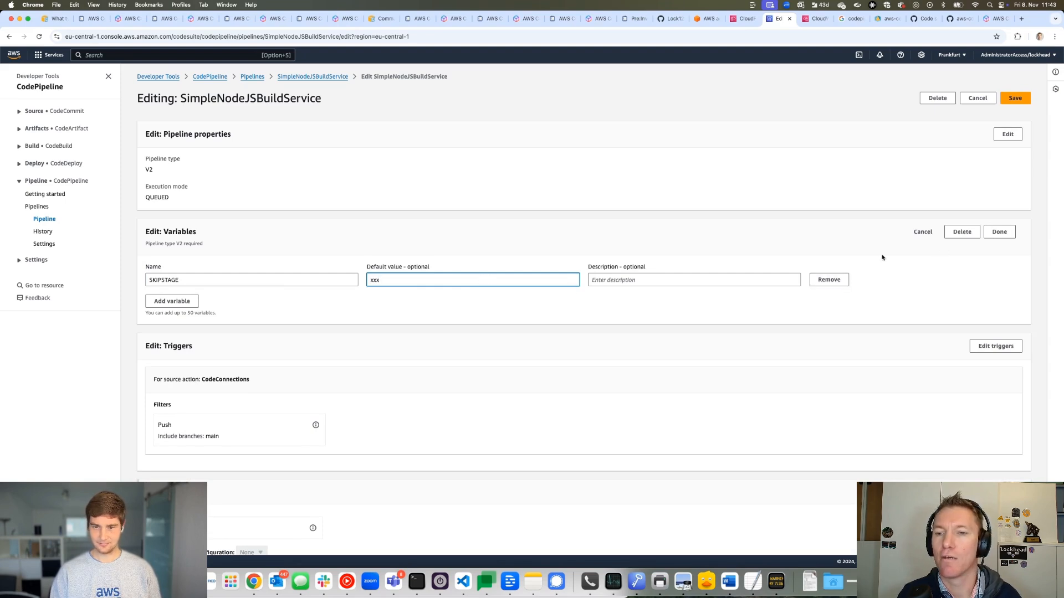
double_click(499, 280)
text(true)
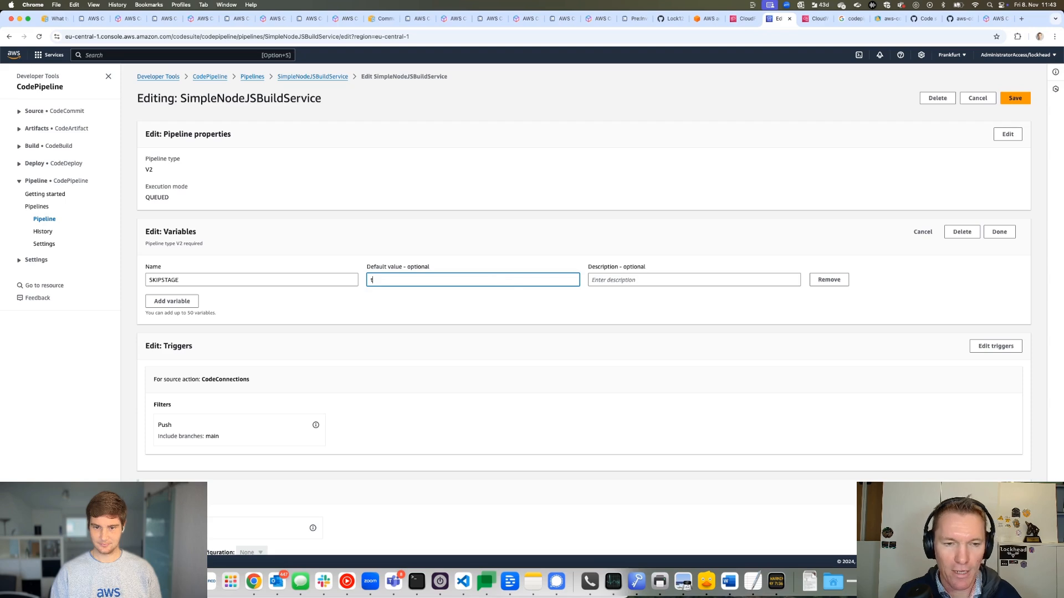
click(997, 234)
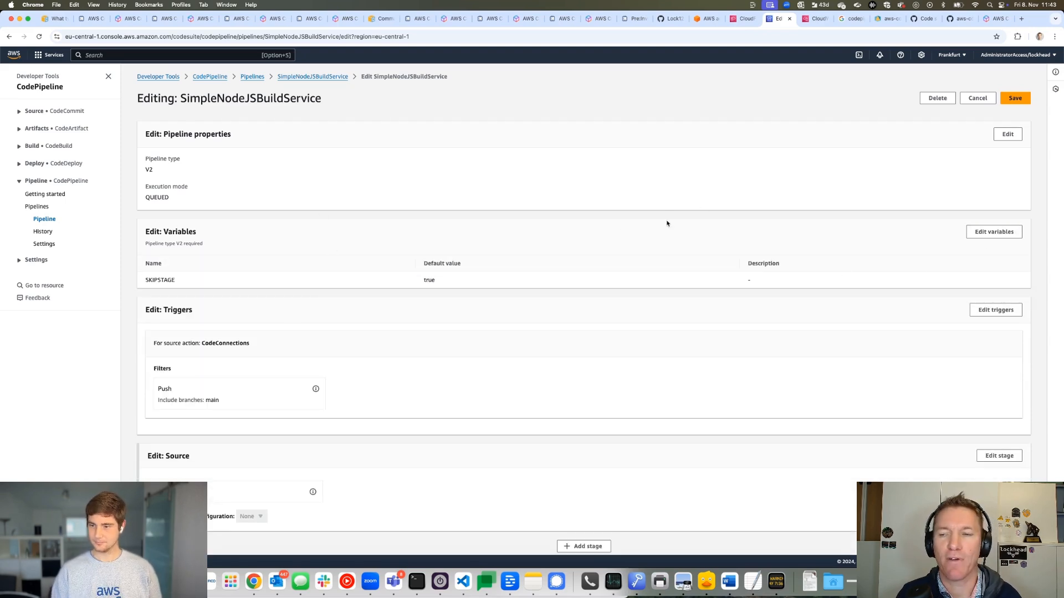
Review the stages and the SKIPSTAGE variable's default value, then save the pipeline changes
scroll(659, 268, down, 6)
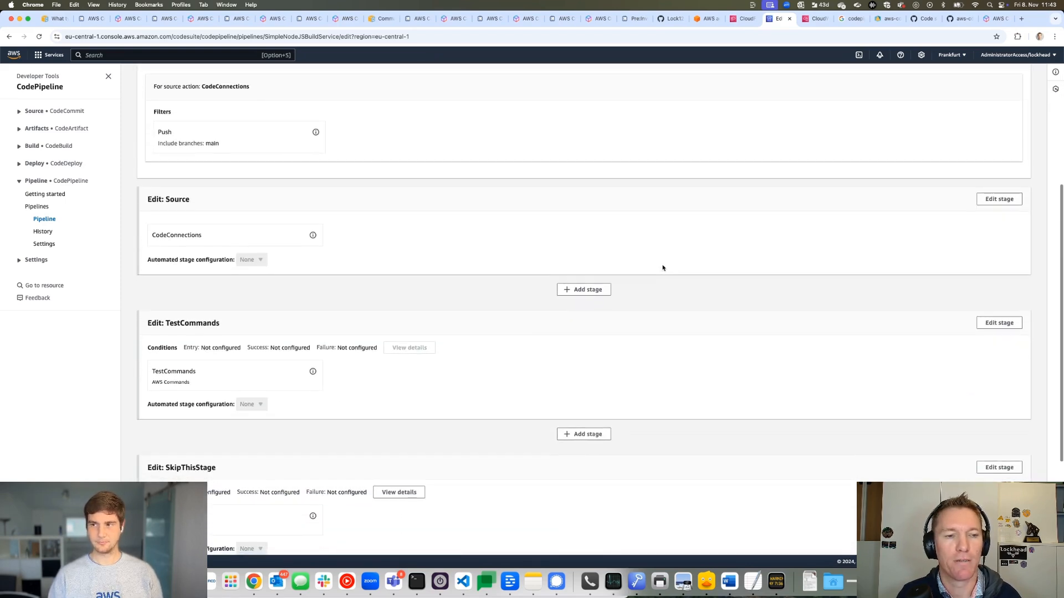
scroll(663, 269, up, 6)
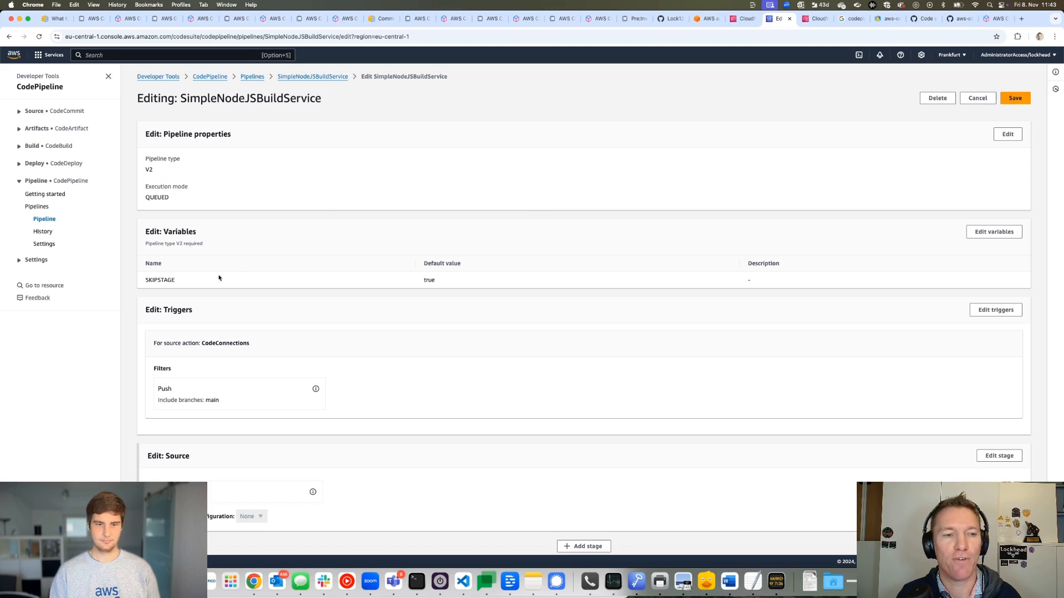
drag(413, 280, 437, 282)
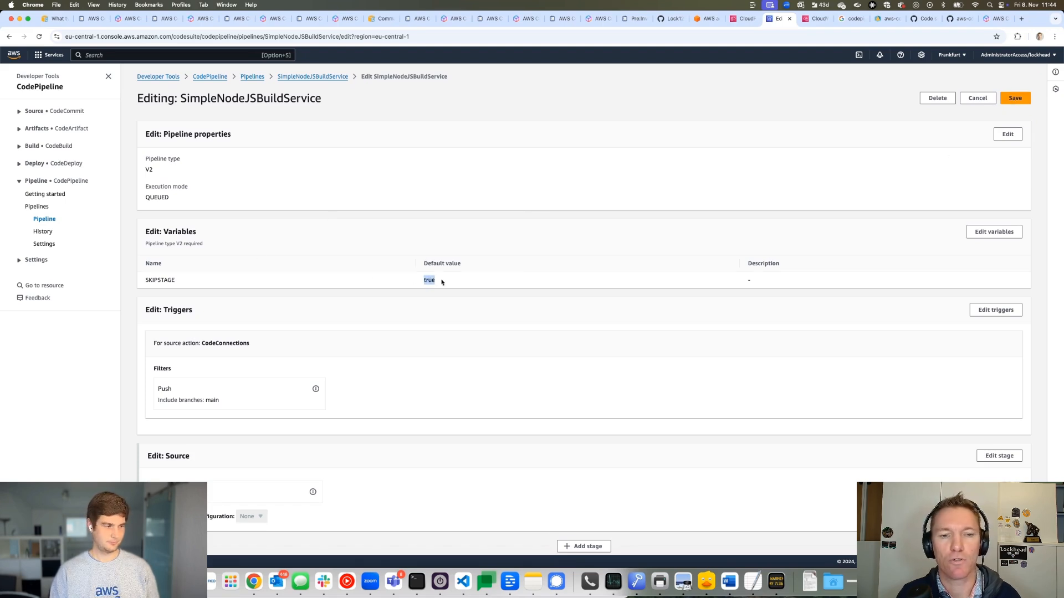
click(1015, 98)
click(621, 337)
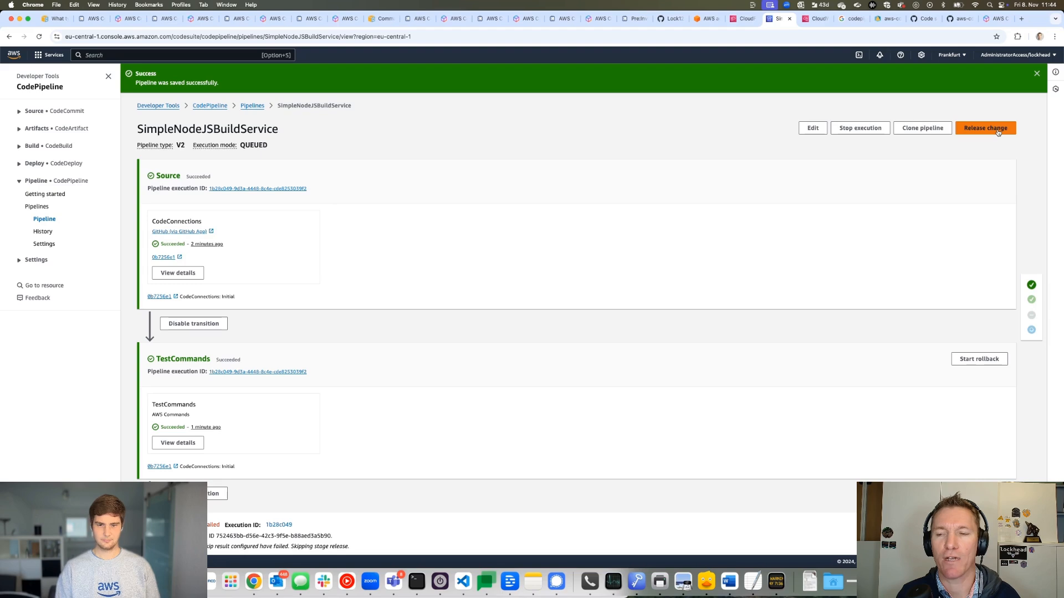
Release a change with the SKIPSTAGE pipeline variable kept at true and check the SkipThisStage entry condition
click(998, 129)
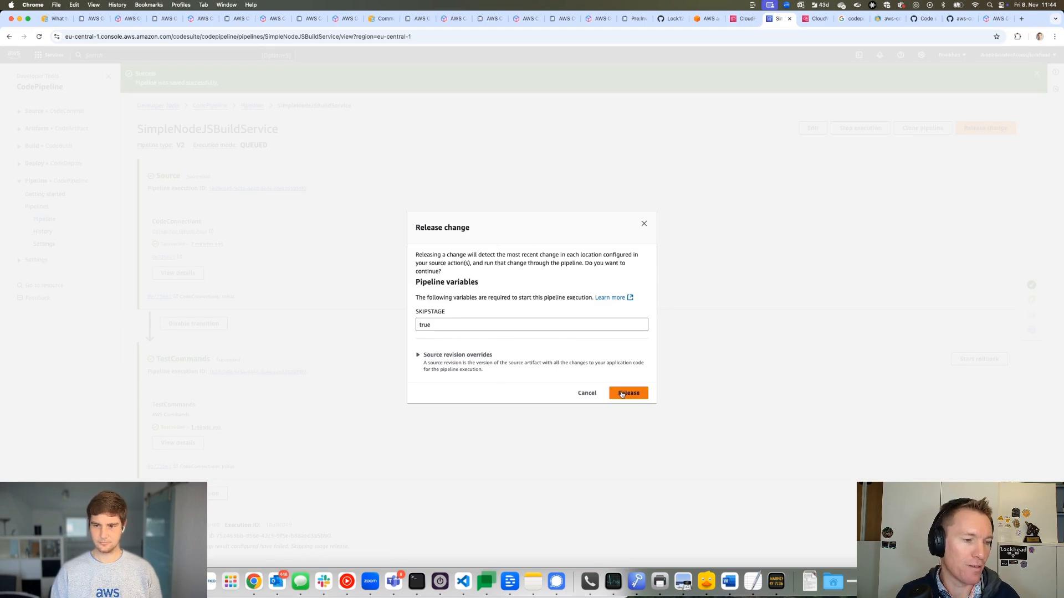
click(506, 327)
key(super+a)
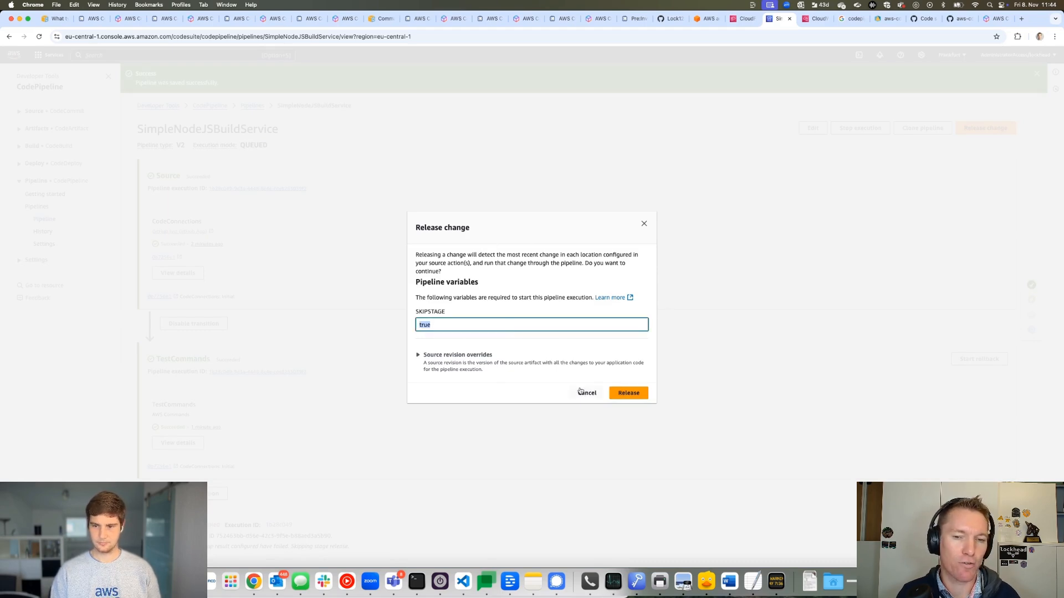
click(624, 393)
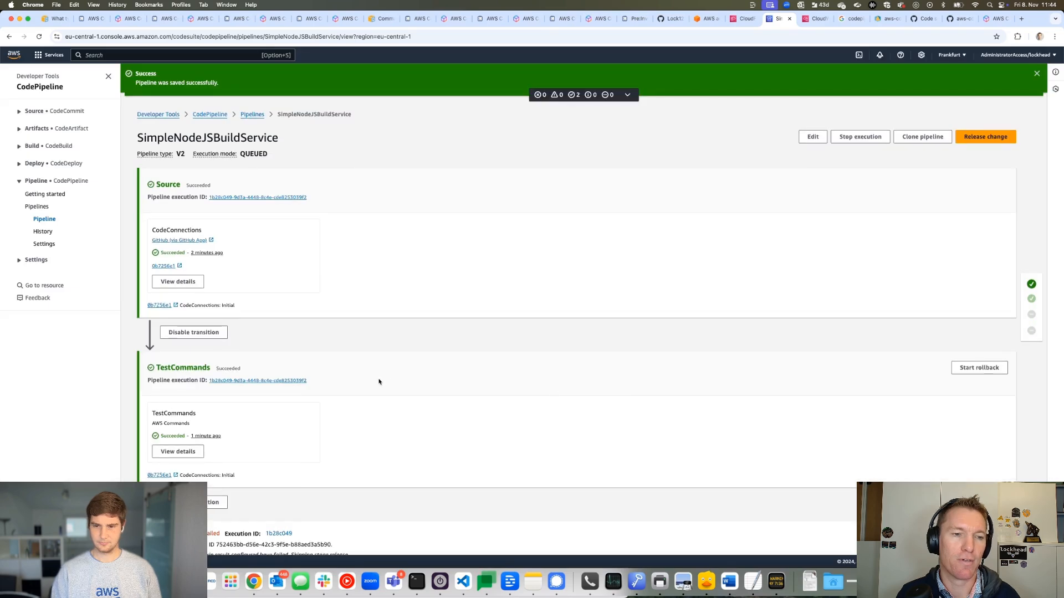
scroll(379, 379, down, 5)
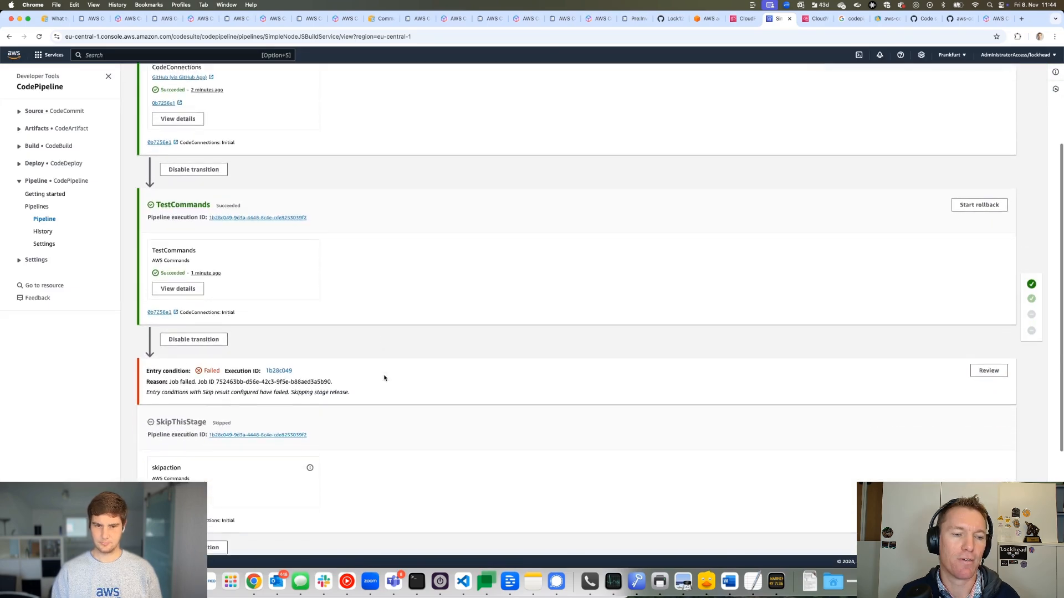
Check the progress of the new execution through the Source and TestCommands stages
scroll(386, 377, up, 3)
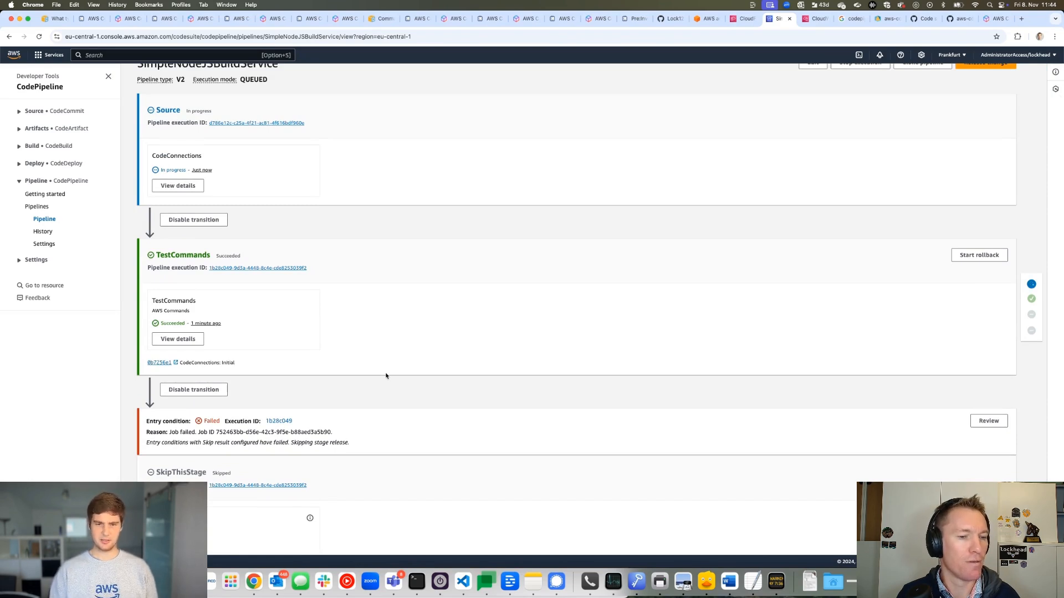
scroll(387, 376, down, 1)
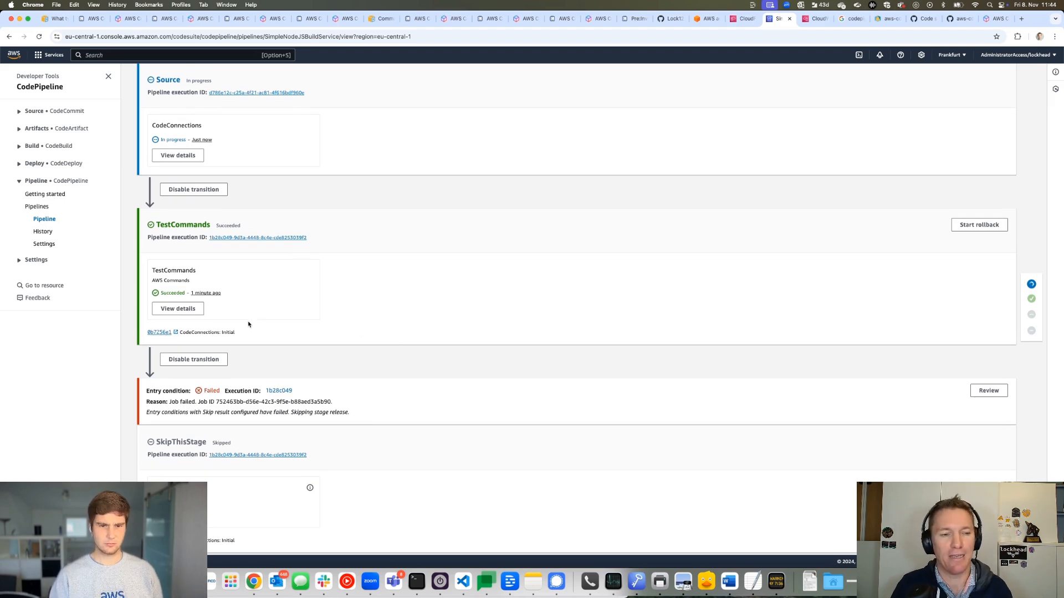
scroll(271, 315, up, 3)
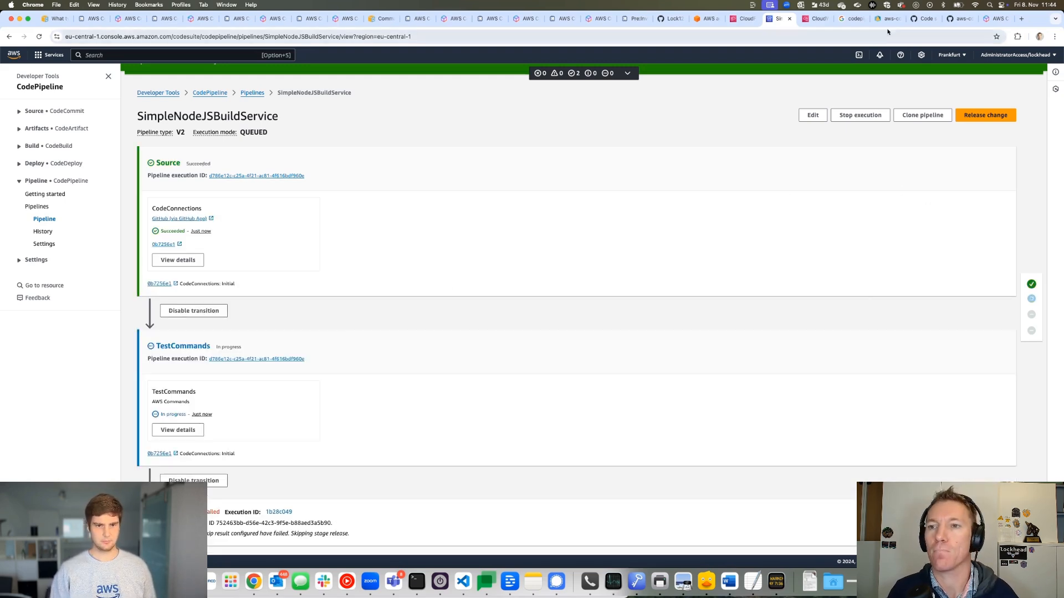
Search Google for "codepipeline exported variables" and open the AWS documentation page "Working with variables"
click(842, 21)
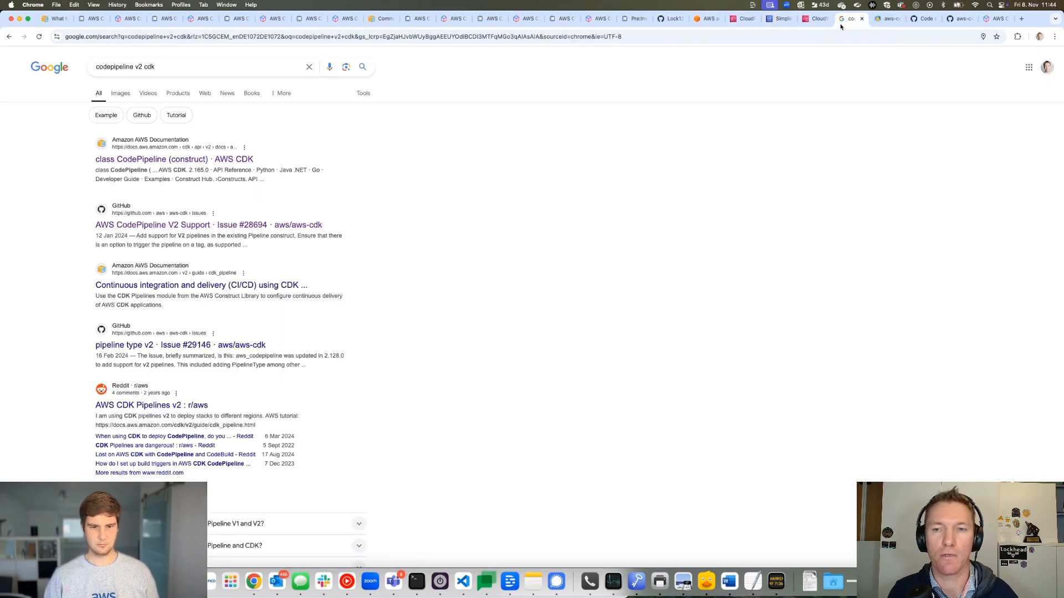
click(679, 37)
click(202, 65)
key(super+a)
text(c)
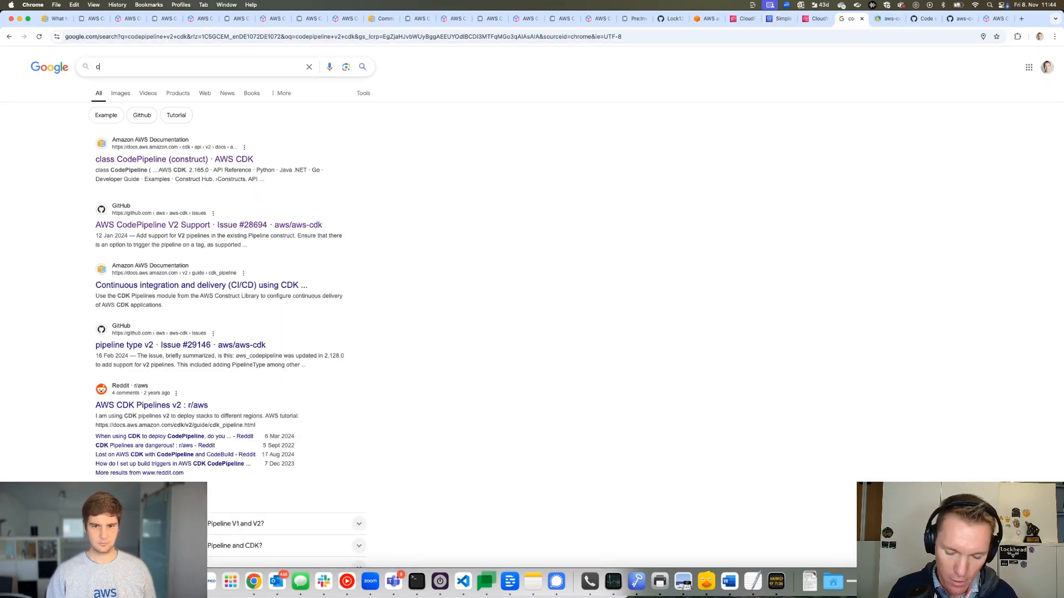
text(odepipeline export)
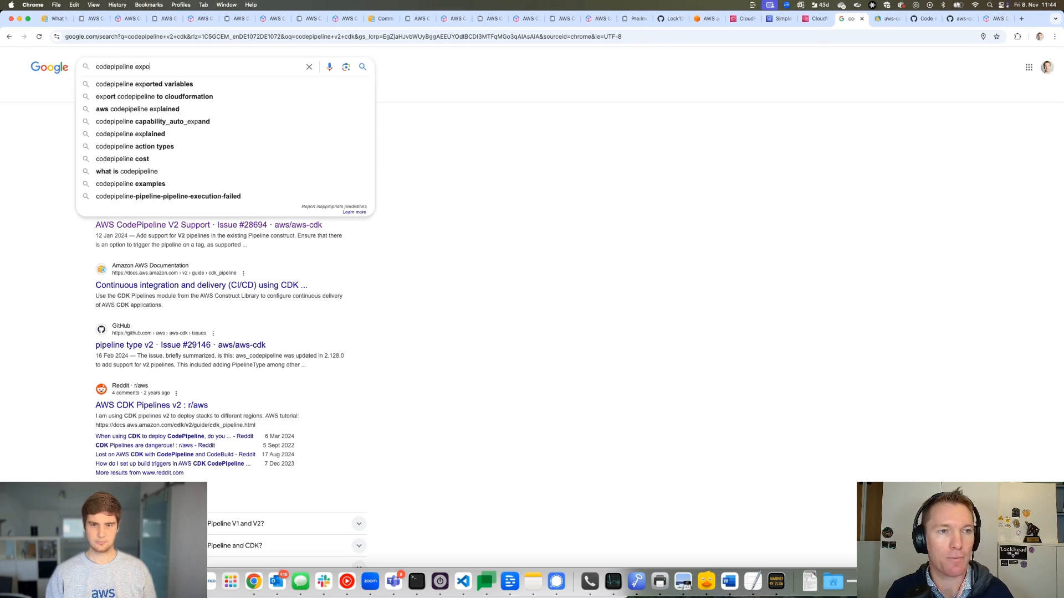
key(Down)
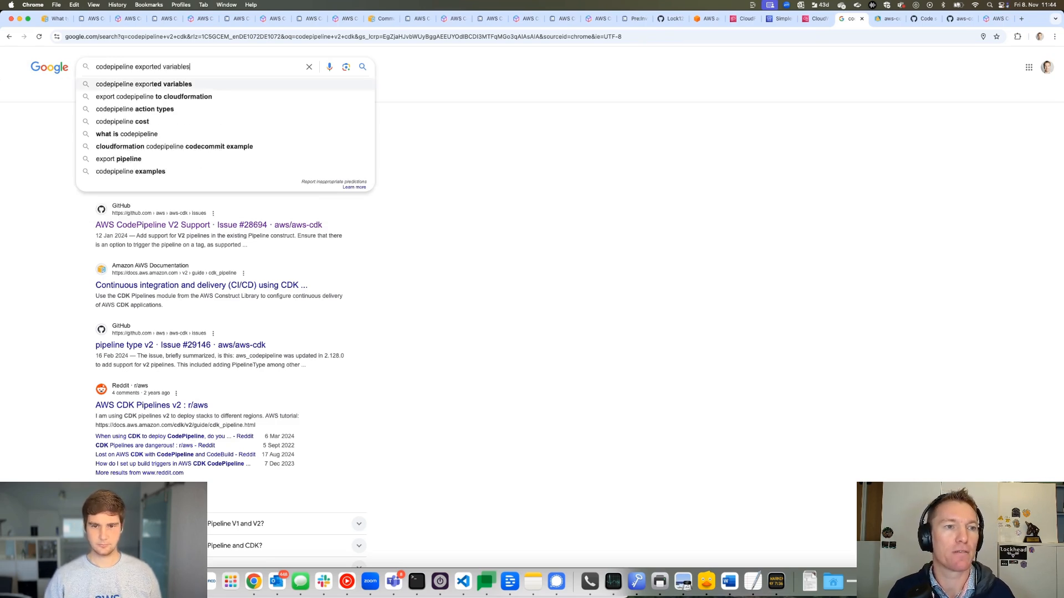
key(Return)
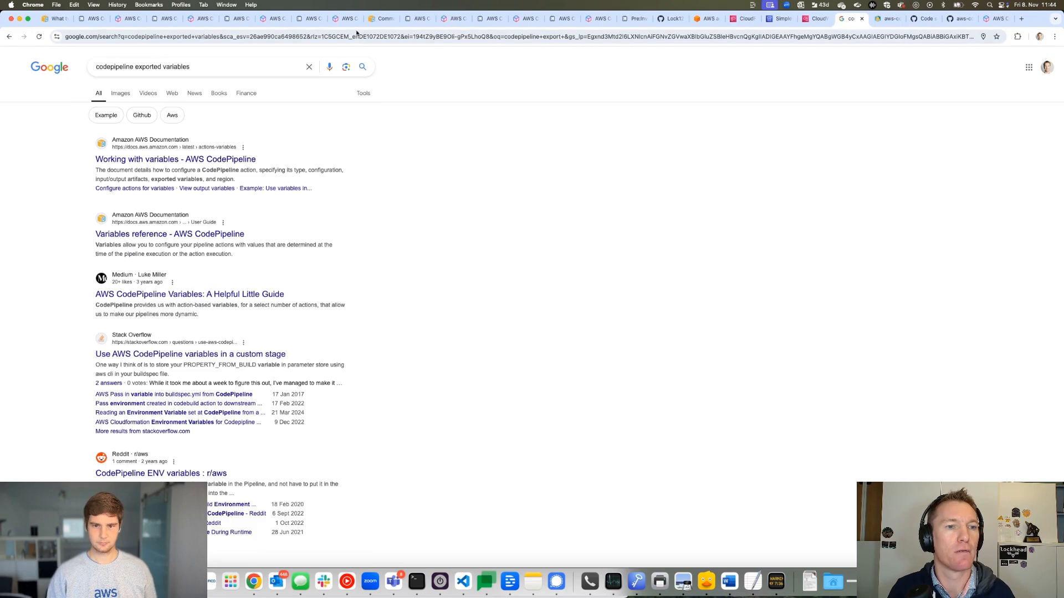
super+click(235, 164)
click(850, 22)
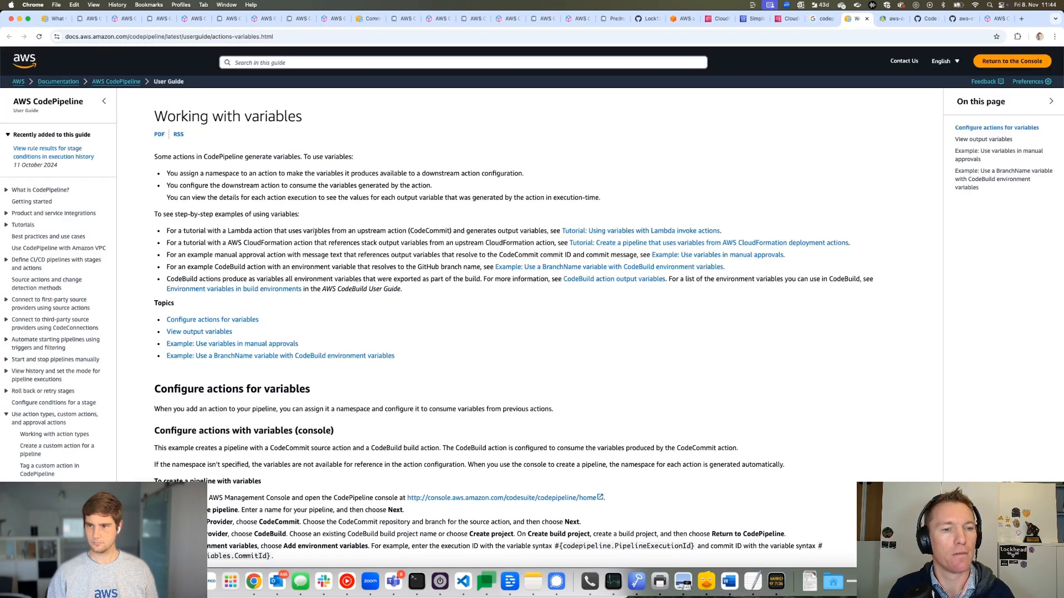
Read through the "Working with variables" guide, including the namespace configuration, output variables and BranchName example
scroll(400, 325, down, 1)
scroll(400, 324, down, 5)
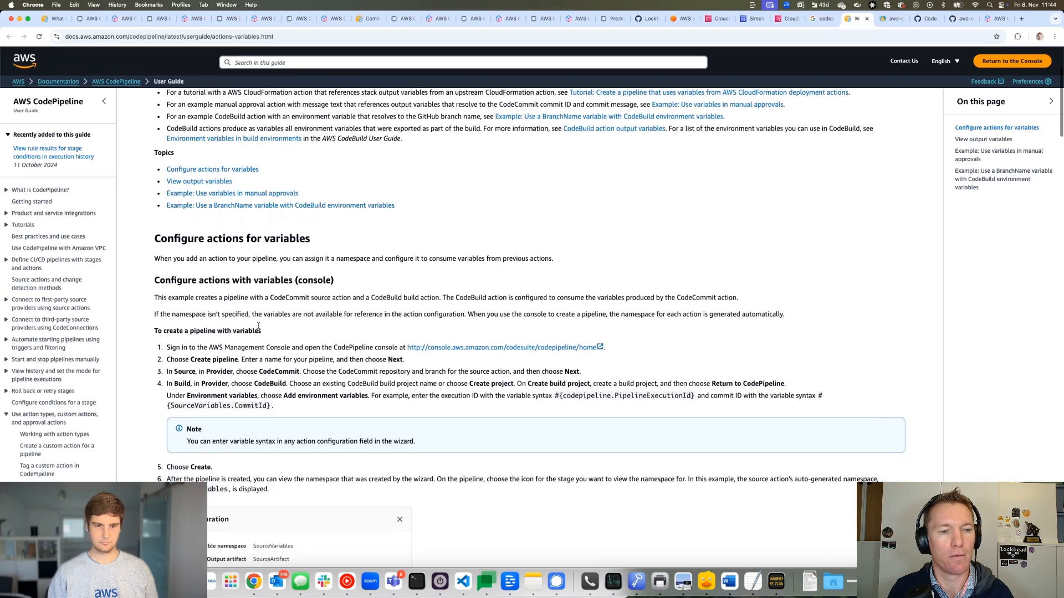
scroll(272, 295, down, 12)
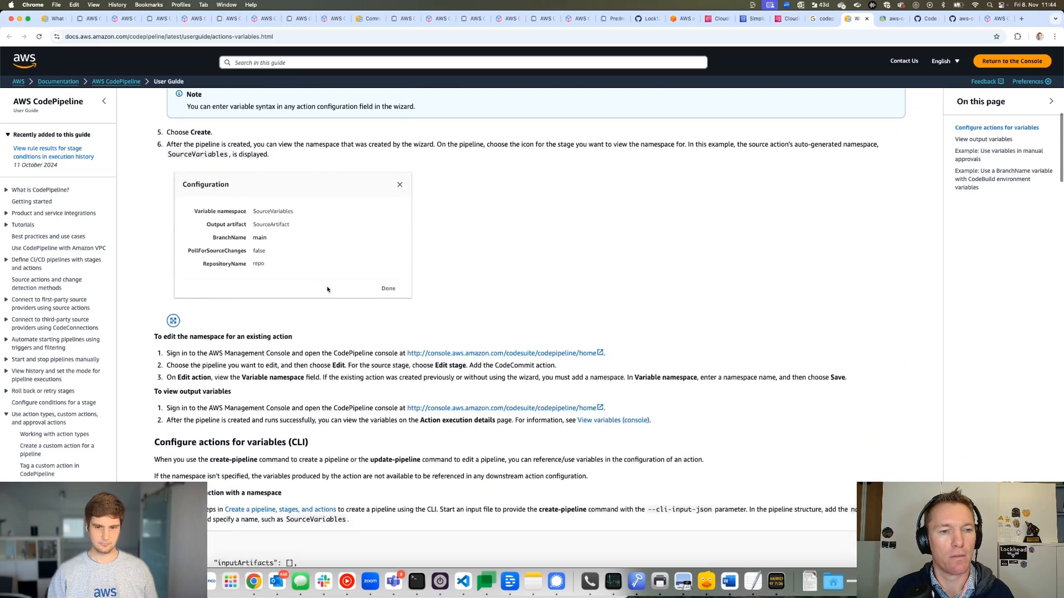
scroll(333, 290, down, 5)
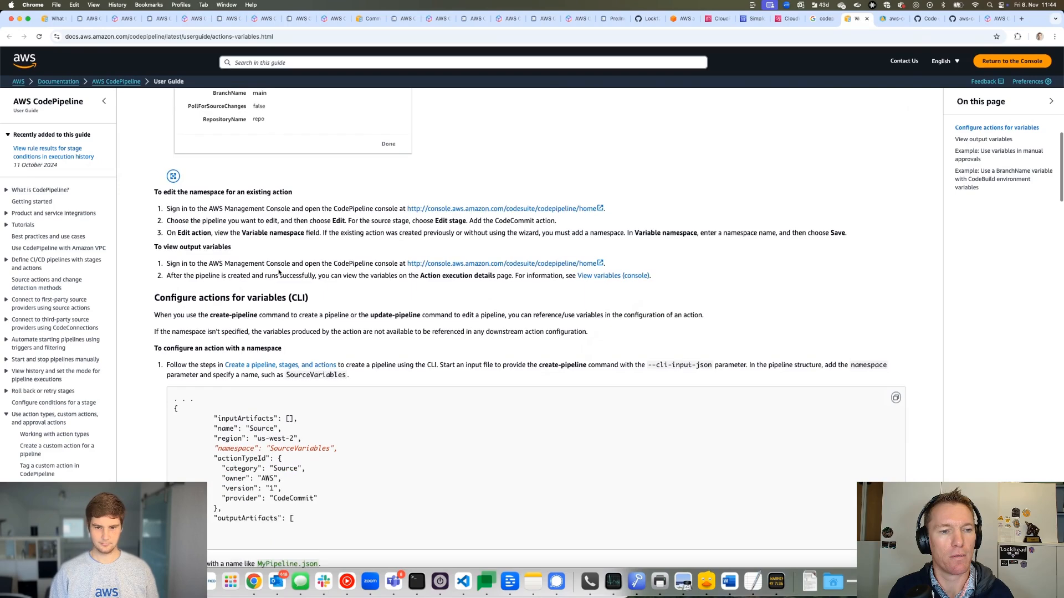
scroll(283, 290, down, 14)
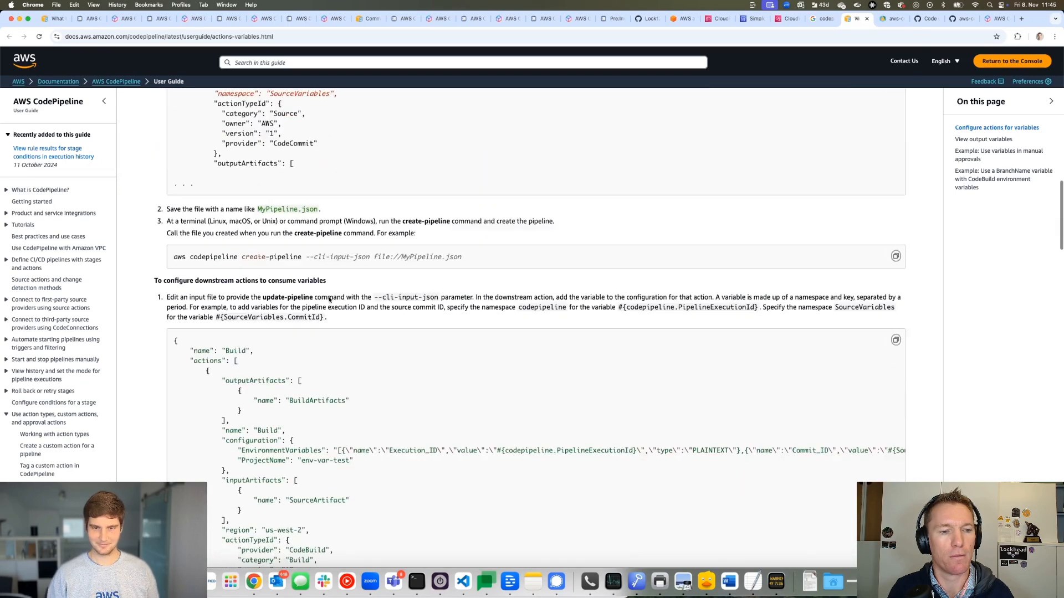
scroll(329, 300, down, 9)
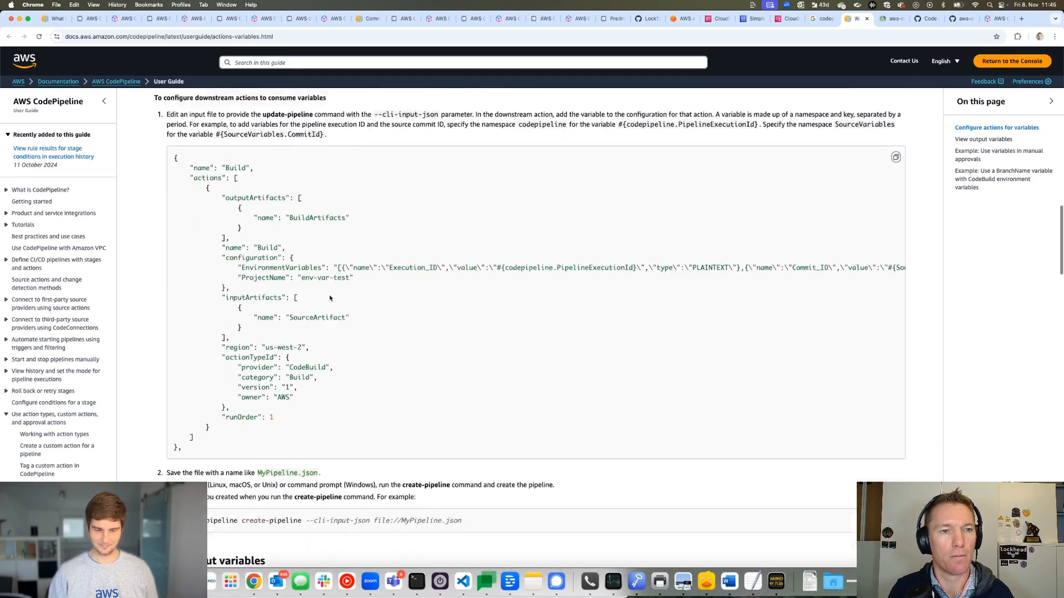
scroll(329, 299, down, 12)
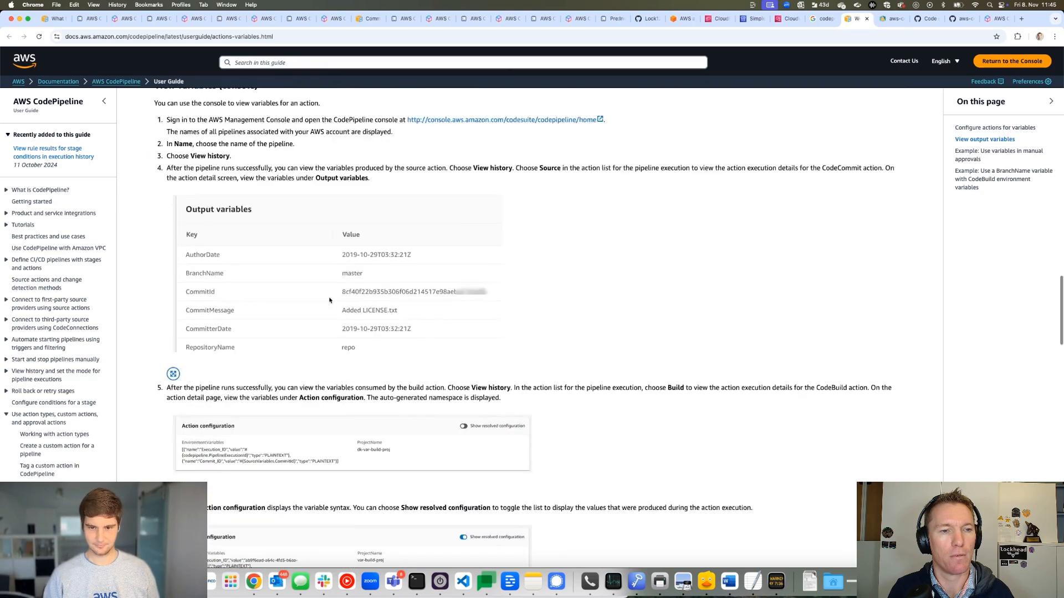
scroll(329, 300, down, 20)
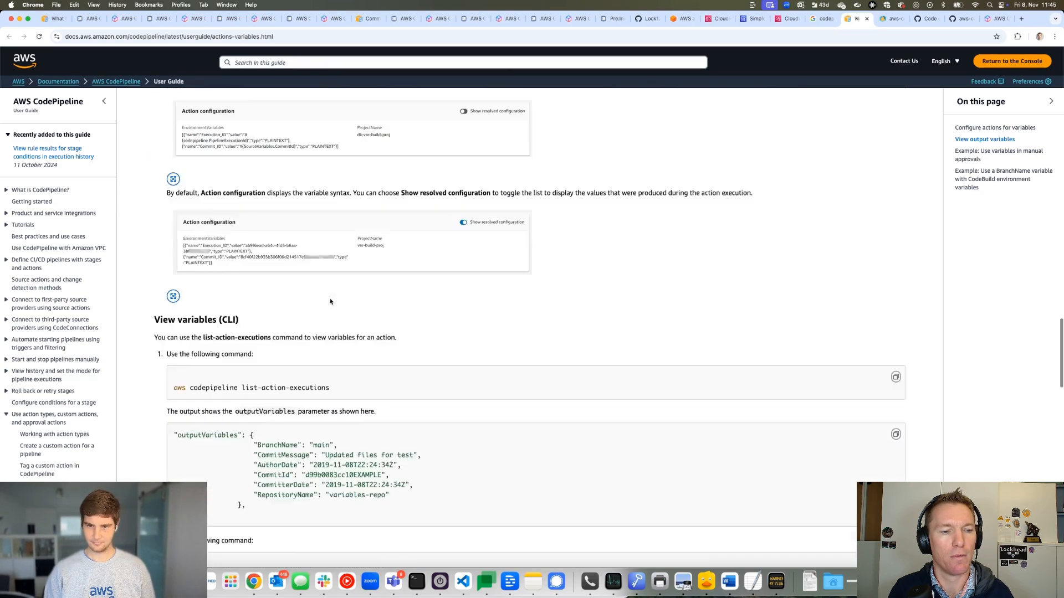
scroll(329, 302, down, 20)
scroll(331, 300, up, 6)
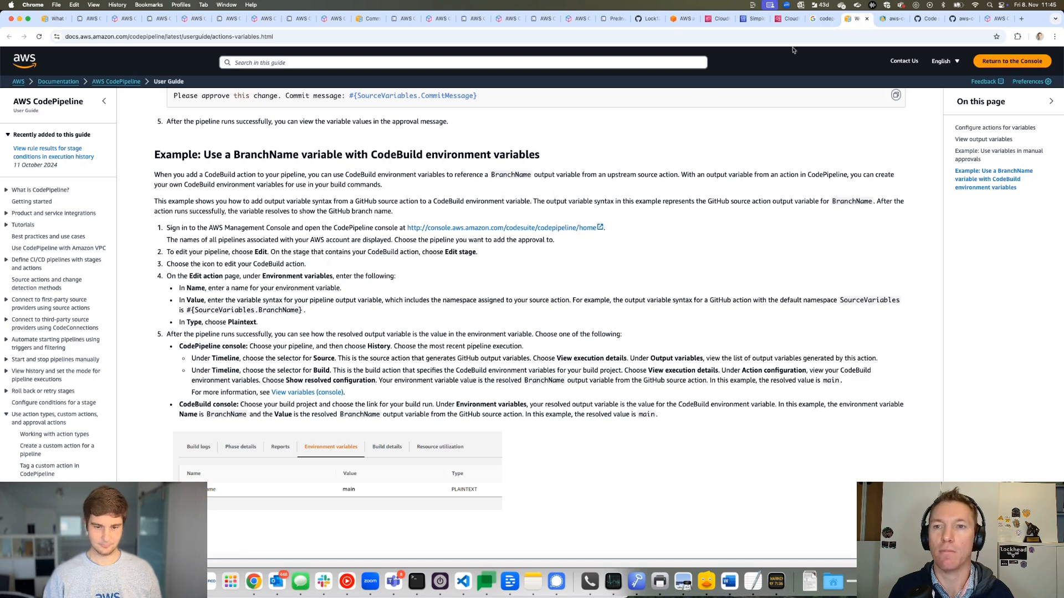
Return to the SimpleNodeJSBuildService pipeline and check the entry conditions and statuses of the SkipThisStage and NodeJSBuild stages
click(753, 18)
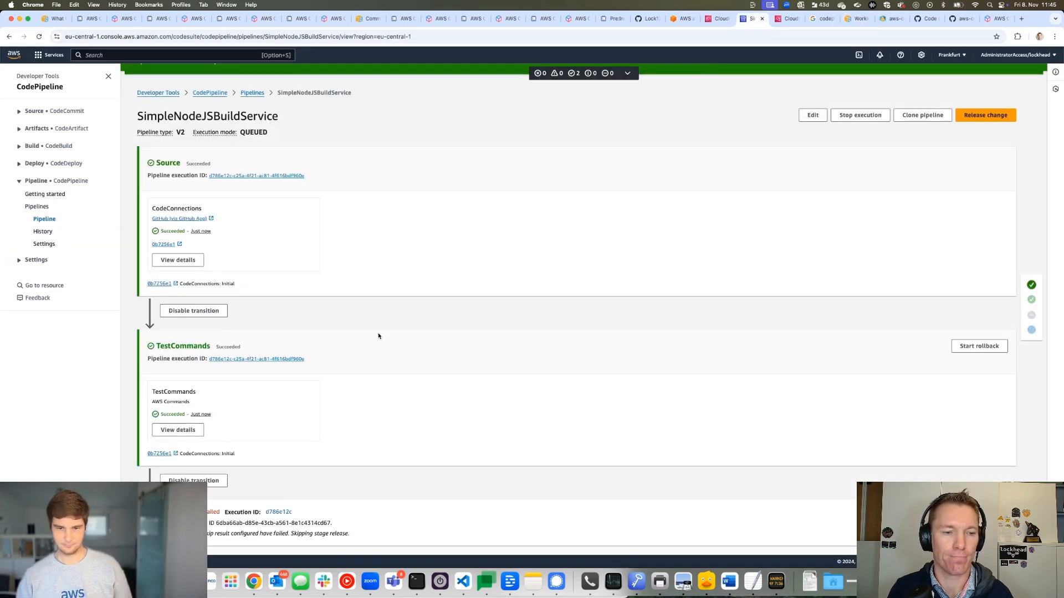
scroll(379, 335, down, 5)
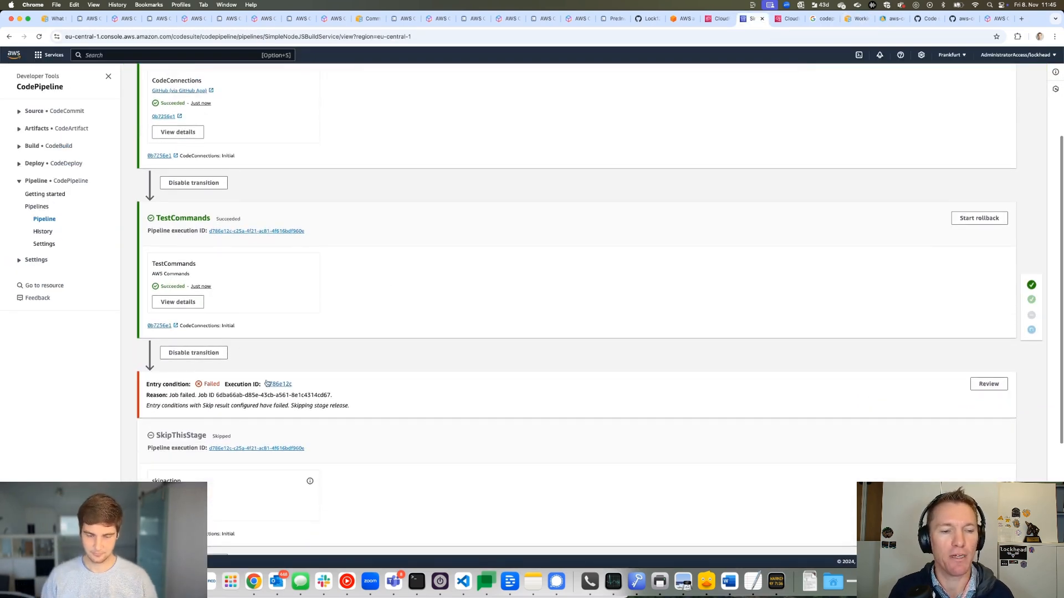
scroll(264, 383, down, 3)
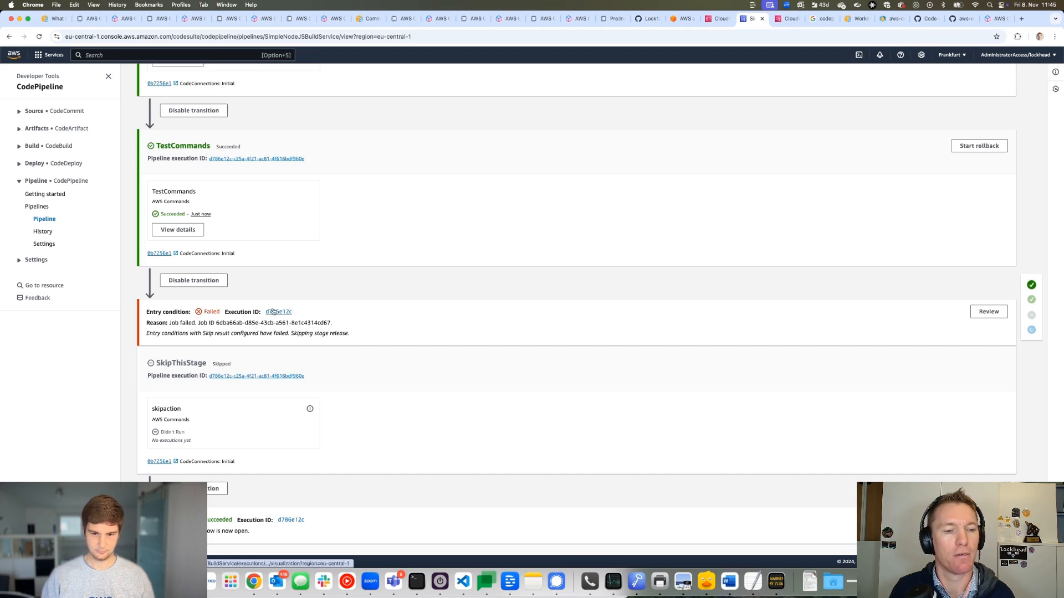
scroll(266, 326, down, 2)
scroll(273, 325, down, 1)
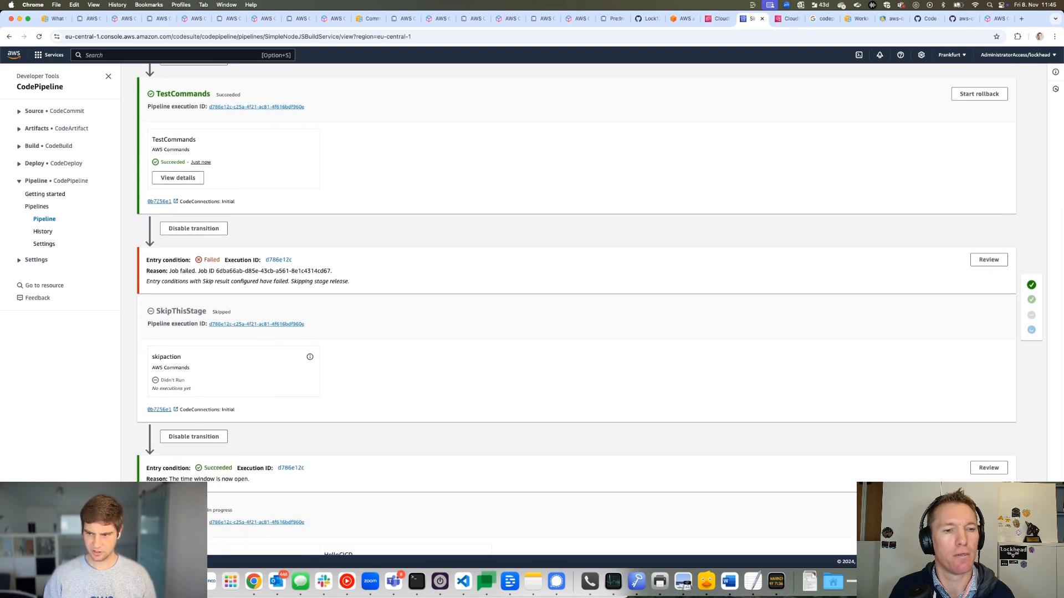
scroll(181, 192, up, 1)
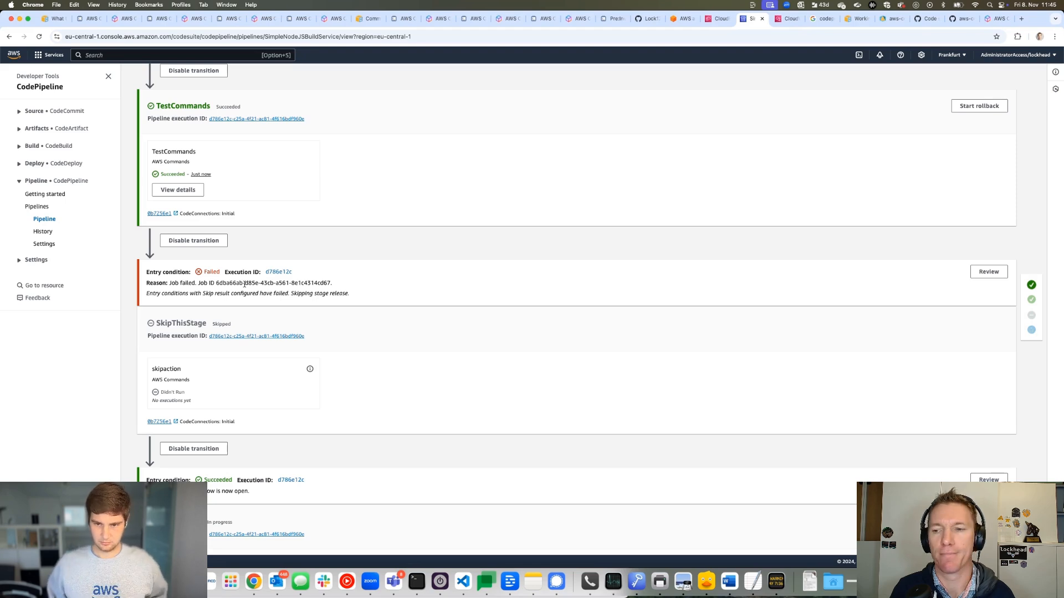
scroll(246, 288, down, 5)
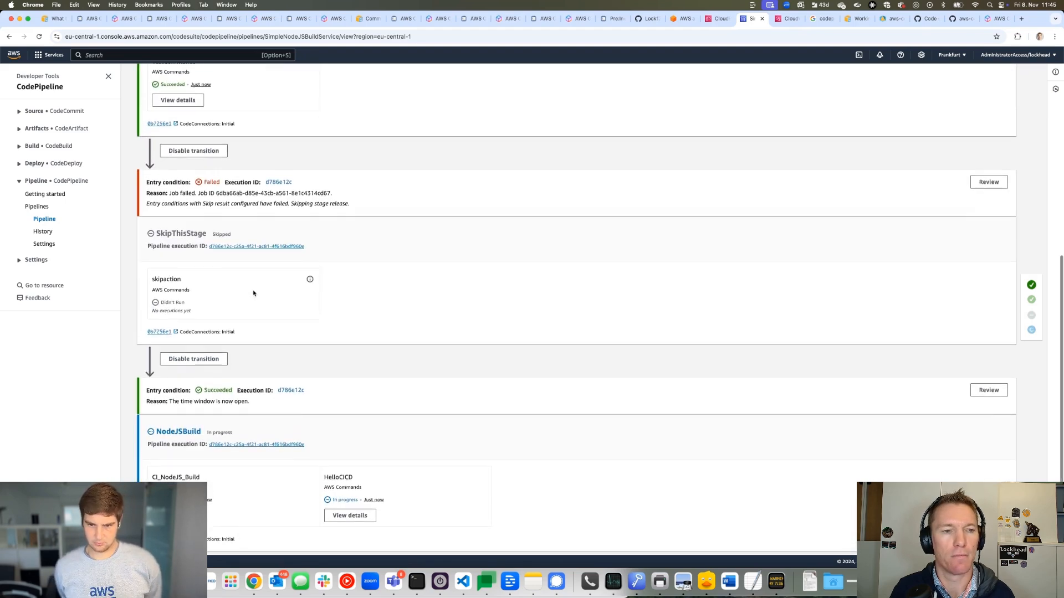
Open the pipeline for editing and view the configured conditions of the SkipThisStage stage
scroll(933, 173, up, 15)
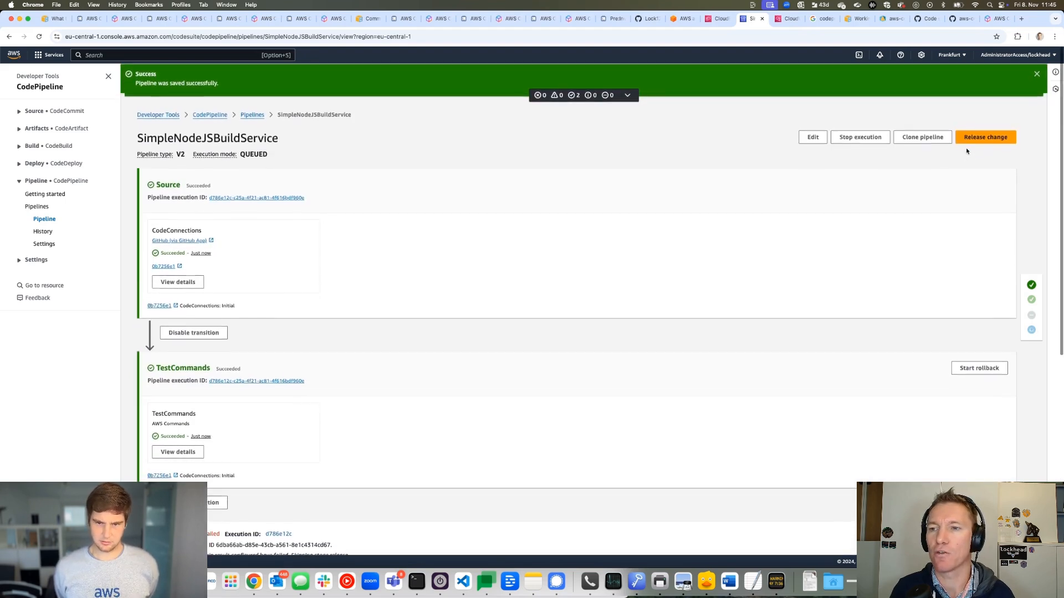
click(813, 137)
scroll(327, 383, down, 7)
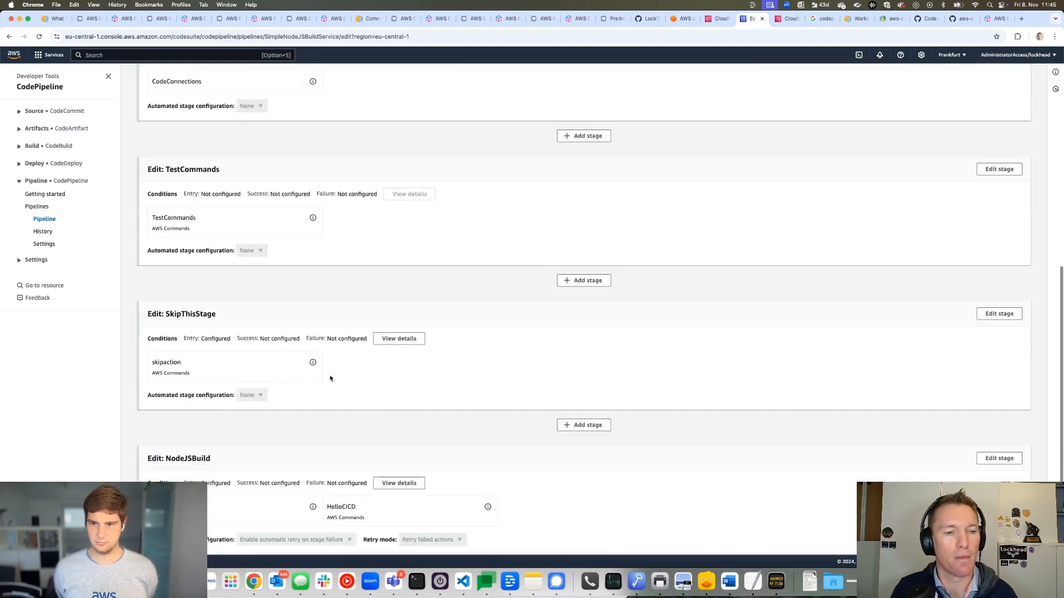
scroll(329, 383, down, 3)
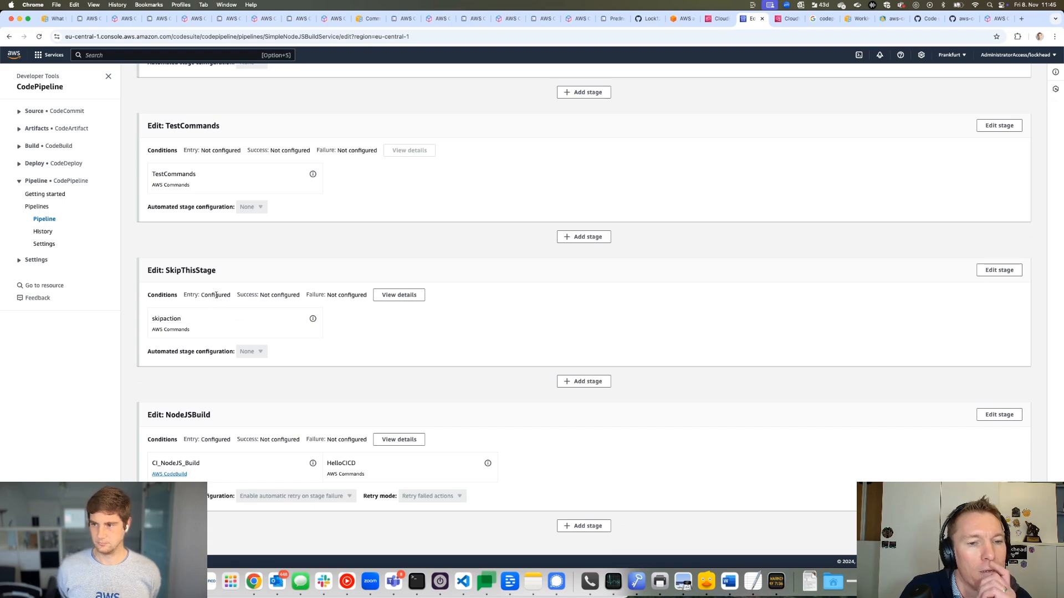
click(399, 294)
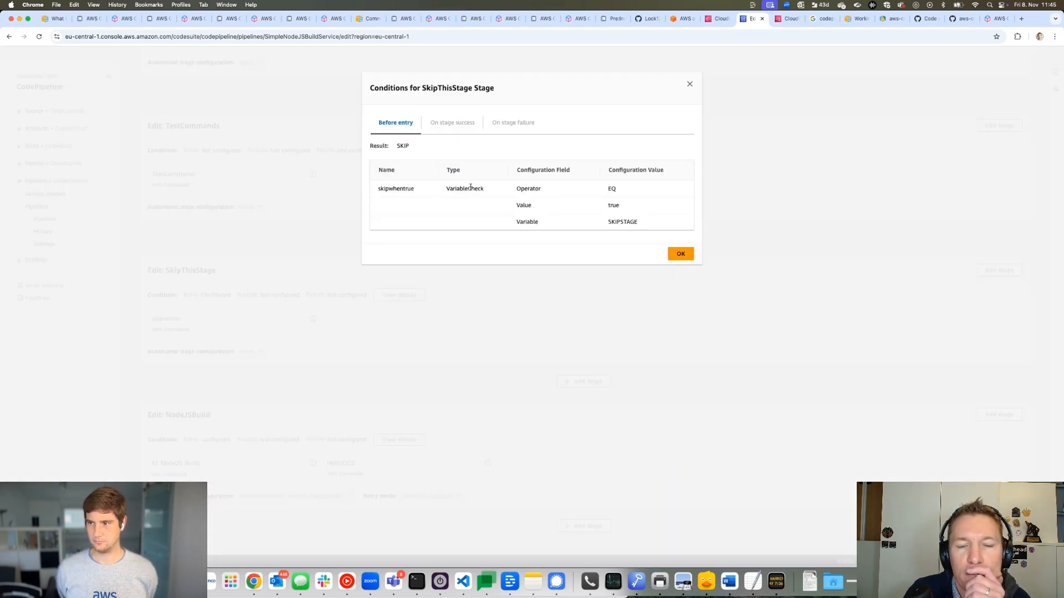
click(689, 85)
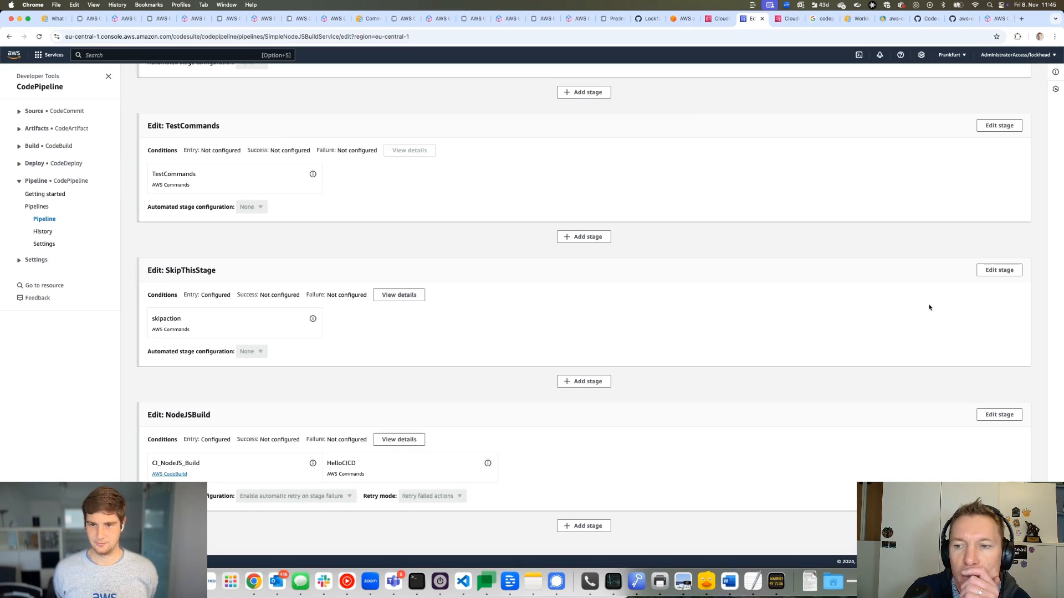
Open the skipwhentrue entry rule of SkipThisStage for editing and examine the required syntax for its variable
click(1001, 270)
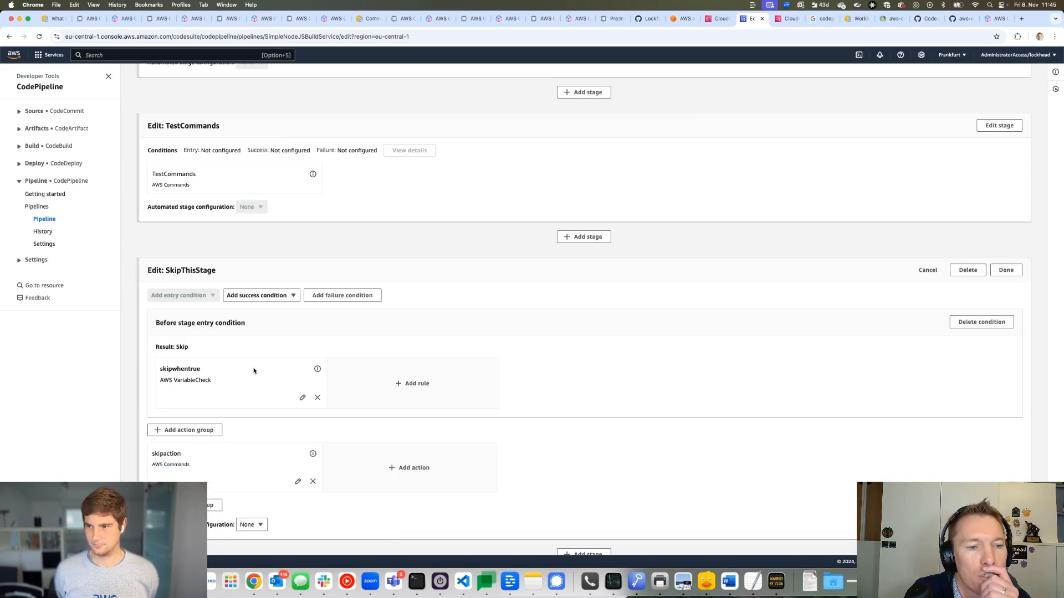
click(303, 397)
click(114, 209)
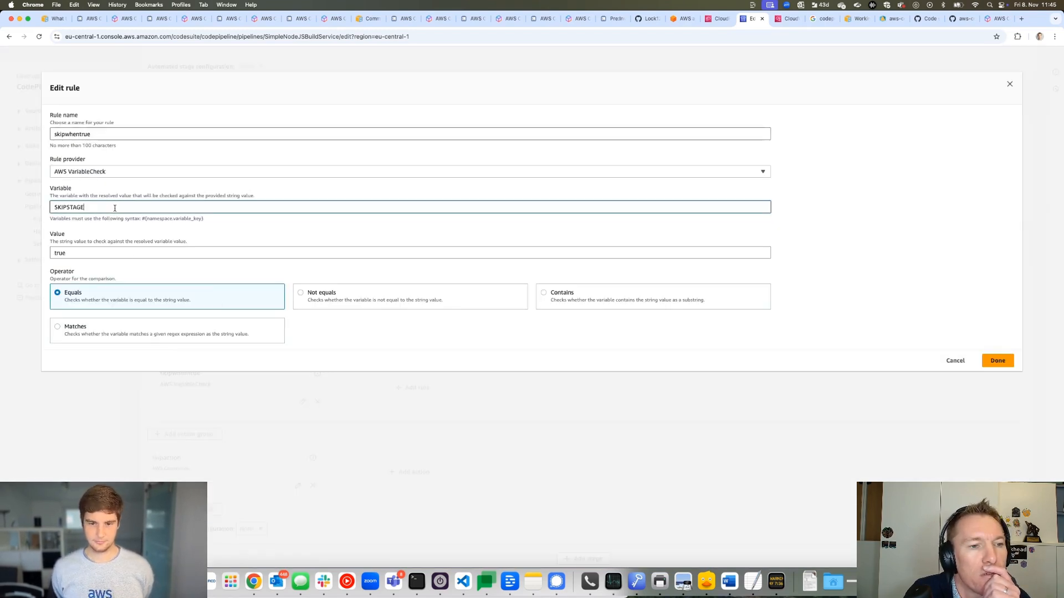
drag(143, 218, 212, 222)
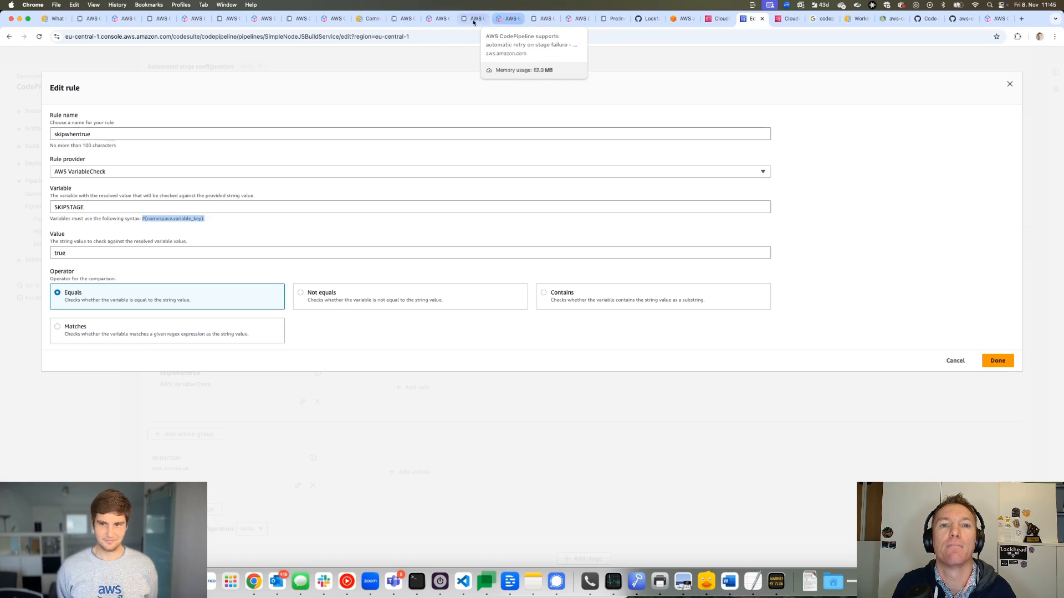
Consult the skipping stage announcement, then search Google for "codepipeline skip stage" and open the AWS result "AWS CodePipeline introduces skipping stage"
click(571, 22)
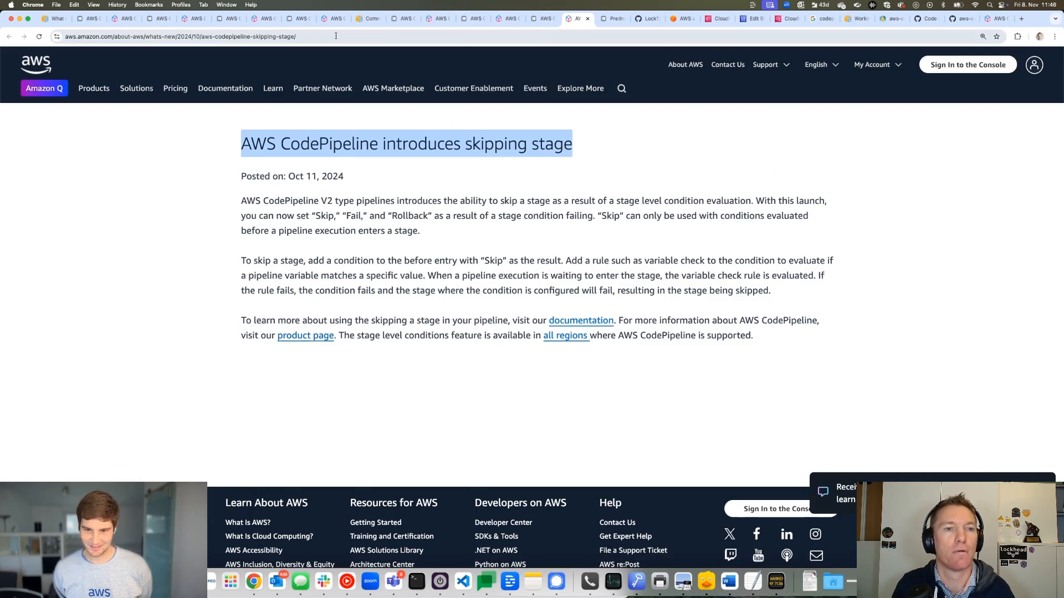
click(826, 20)
drag(190, 66, 140, 64)
text(s)
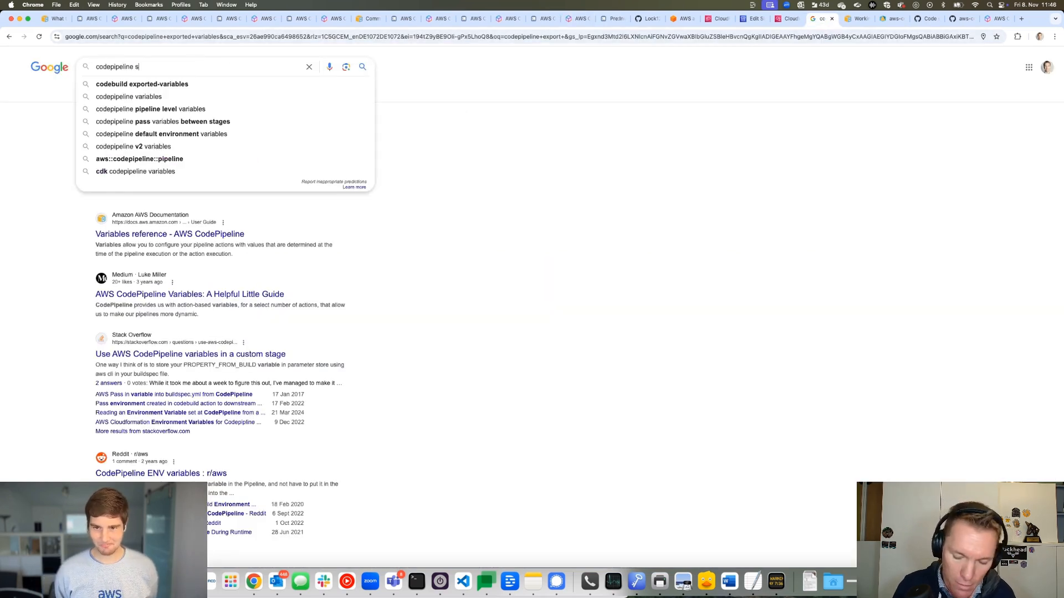
text(kip stage)
key(Return)
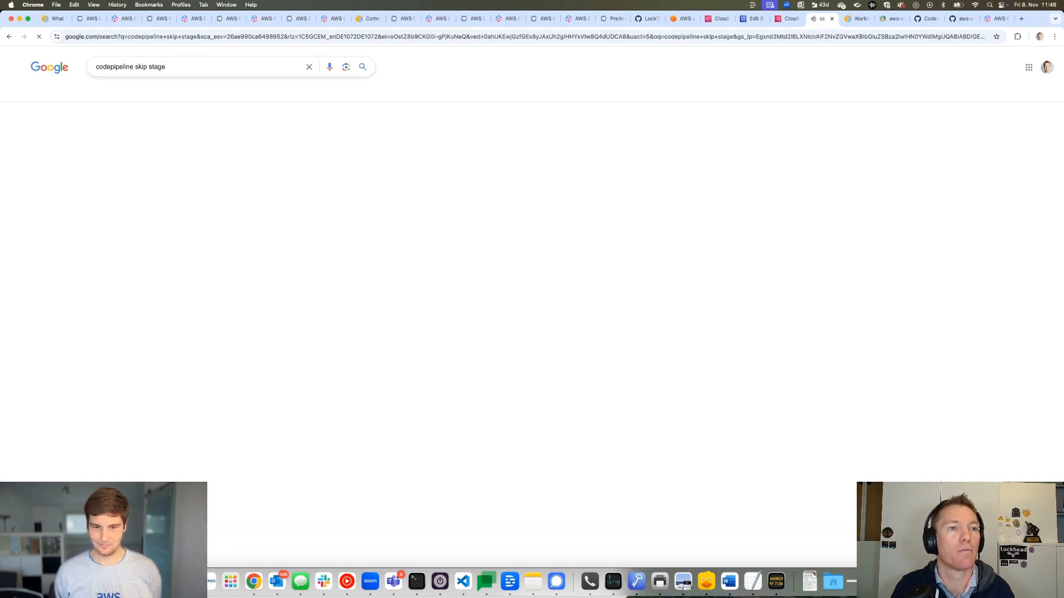
click(222, 161)
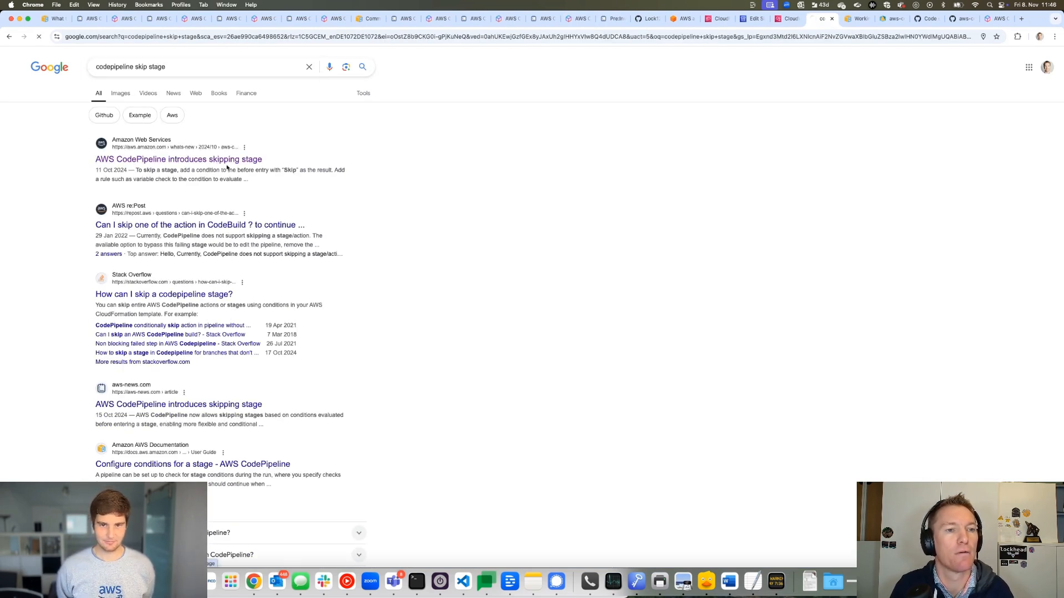
Open the AWS documentation result "Configure conditions for a stage" and copy the example variable #{SourceVariables.FullRepositoryName} from its Skip and VariableCheck section
click(9, 36)
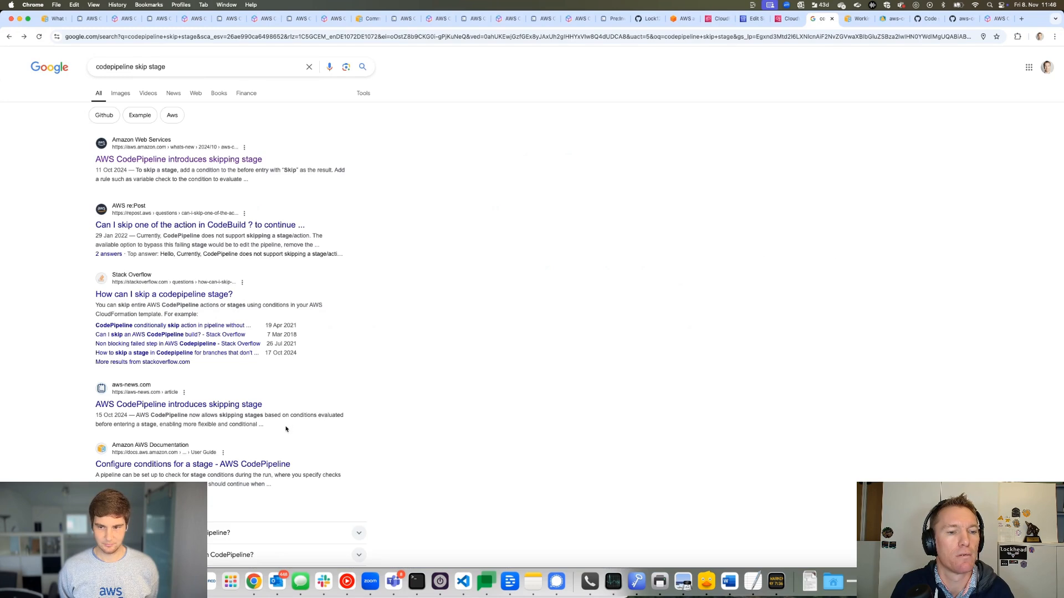
click(280, 468)
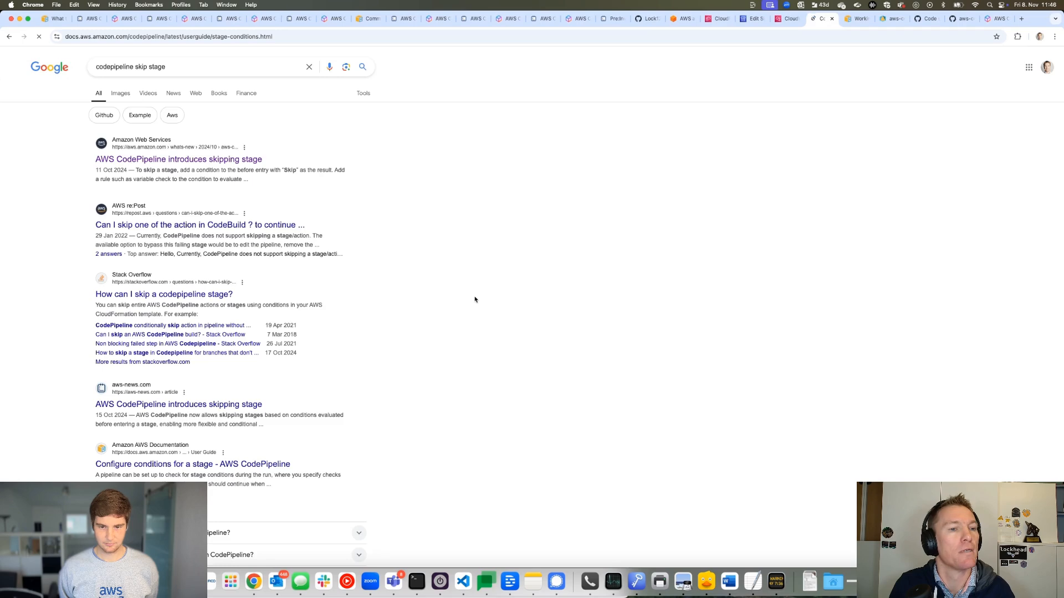
scroll(395, 275, down, 5)
scroll(393, 290, down, 6)
scroll(392, 290, down, 4)
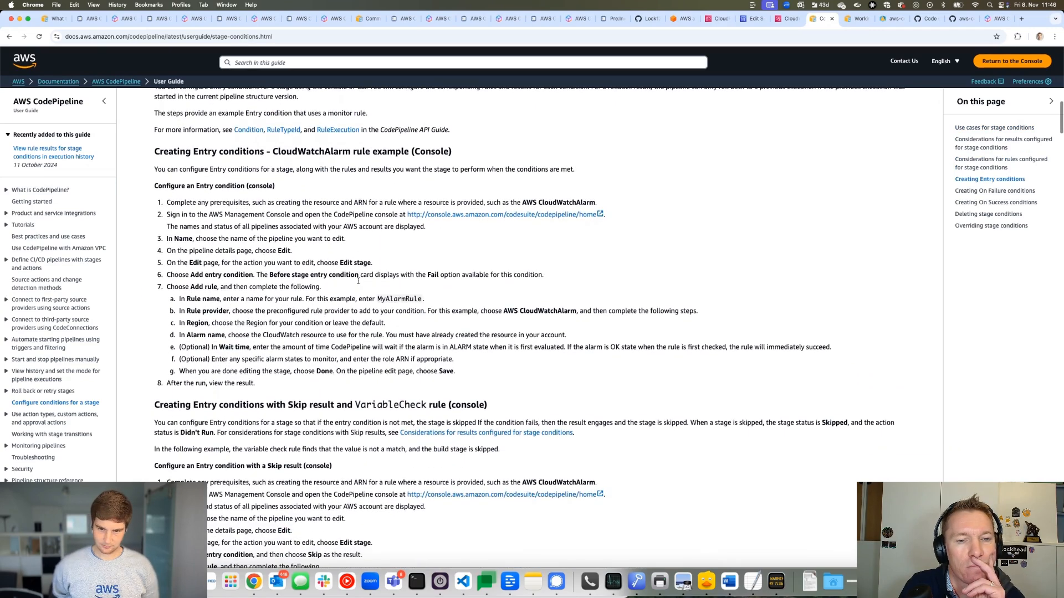
scroll(386, 298, down, 3)
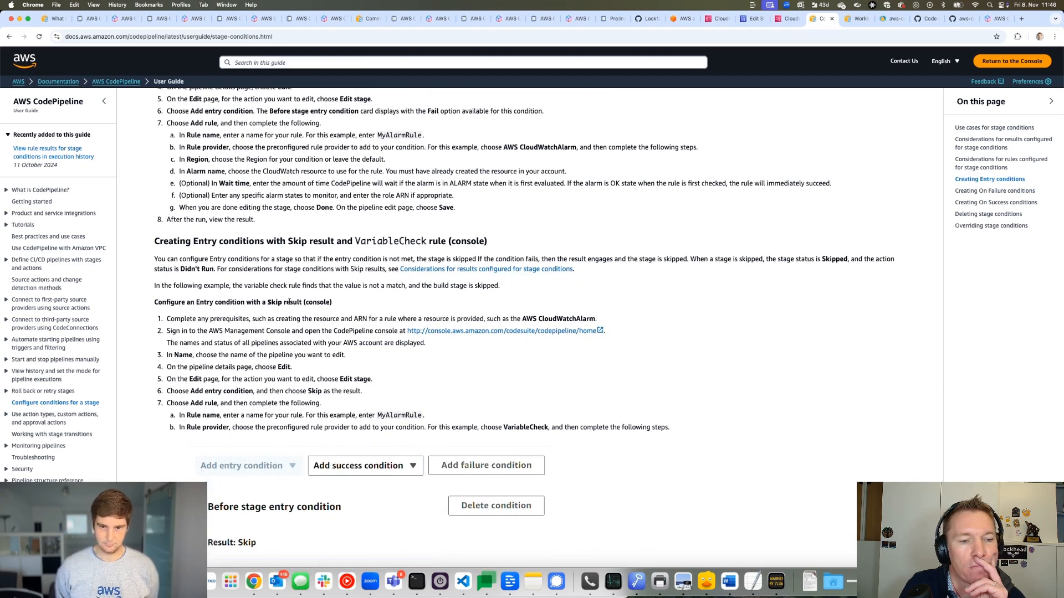
scroll(290, 302, down, 3)
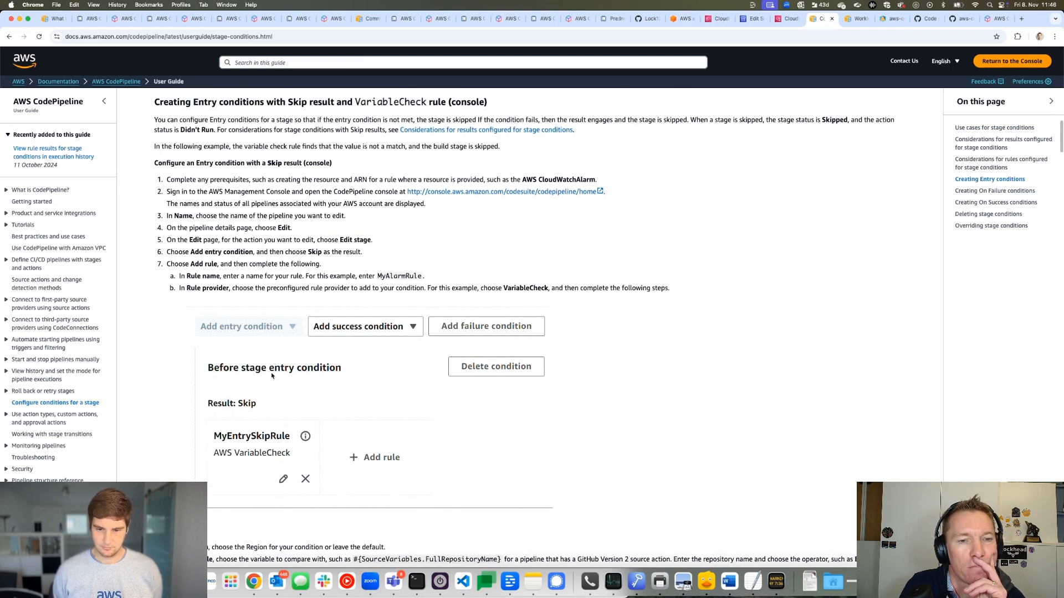
scroll(272, 363, down, 4)
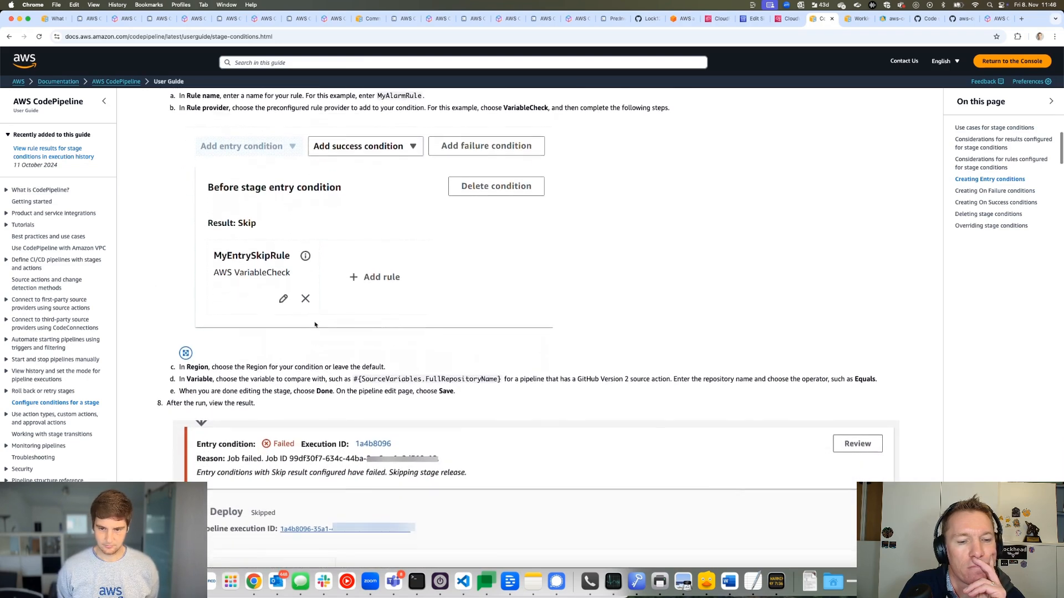
scroll(315, 325, down, 1)
scroll(245, 372, down, 1)
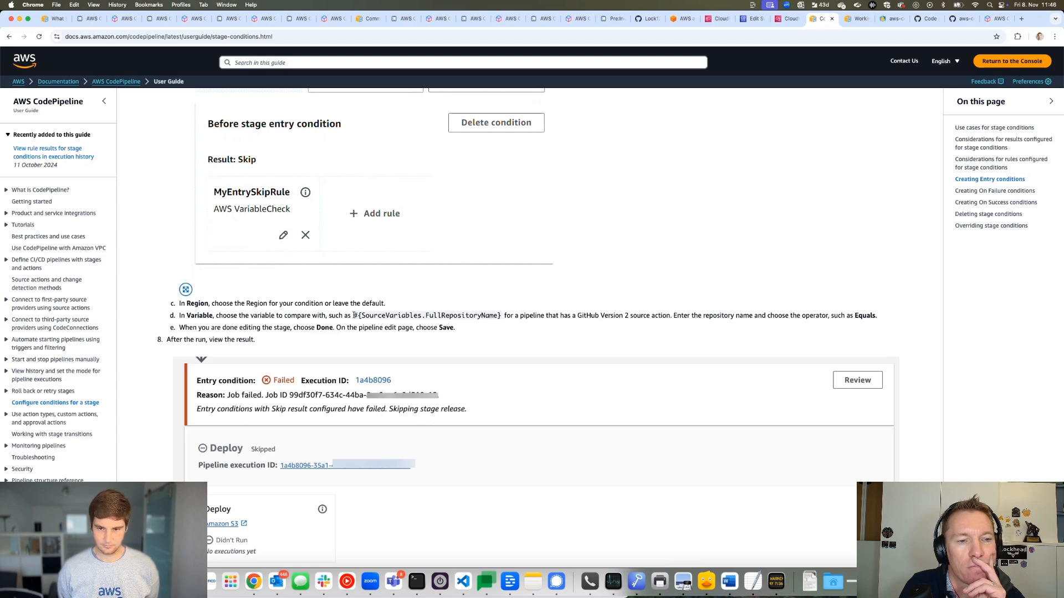
drag(355, 315, 502, 317)
key(super+c)
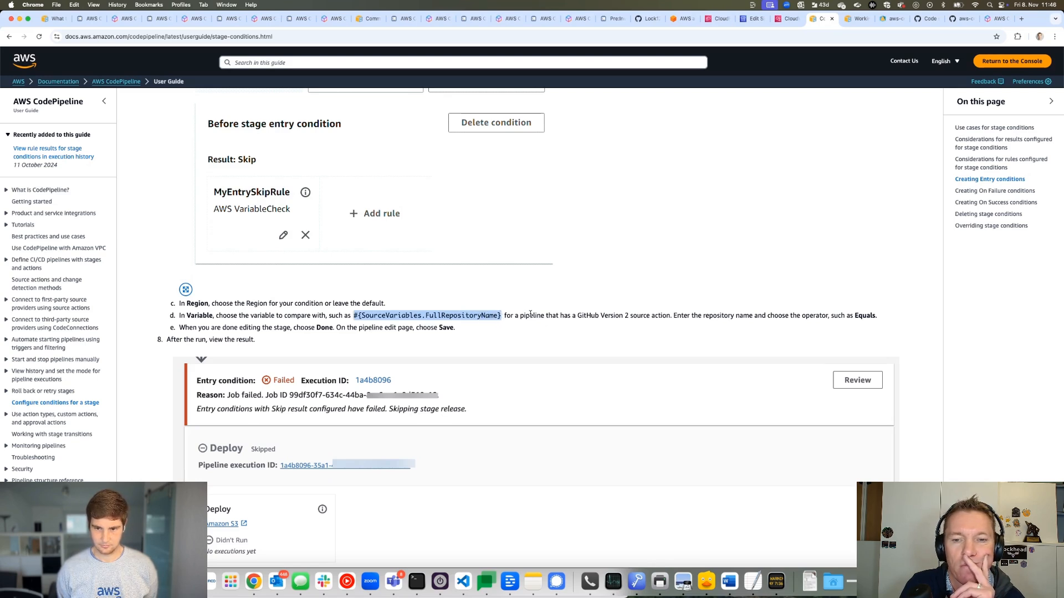
Examine the documentation's remaining entry condition examples, including CLI and CFN, and return to the skipwhentrue rule in the pipeline editor
scroll(531, 314, down, 6)
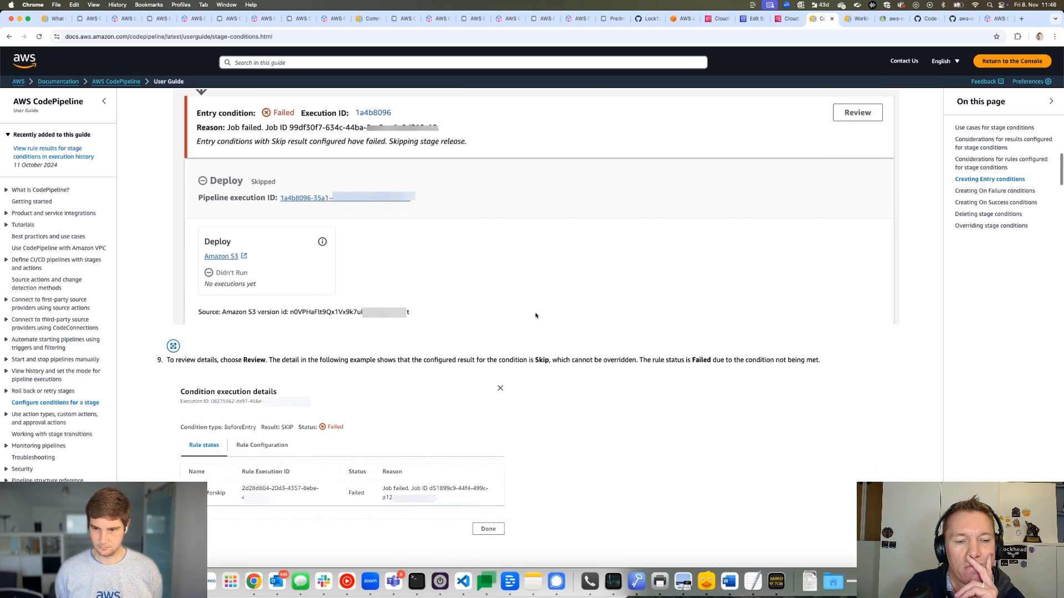
scroll(535, 316, down, 5)
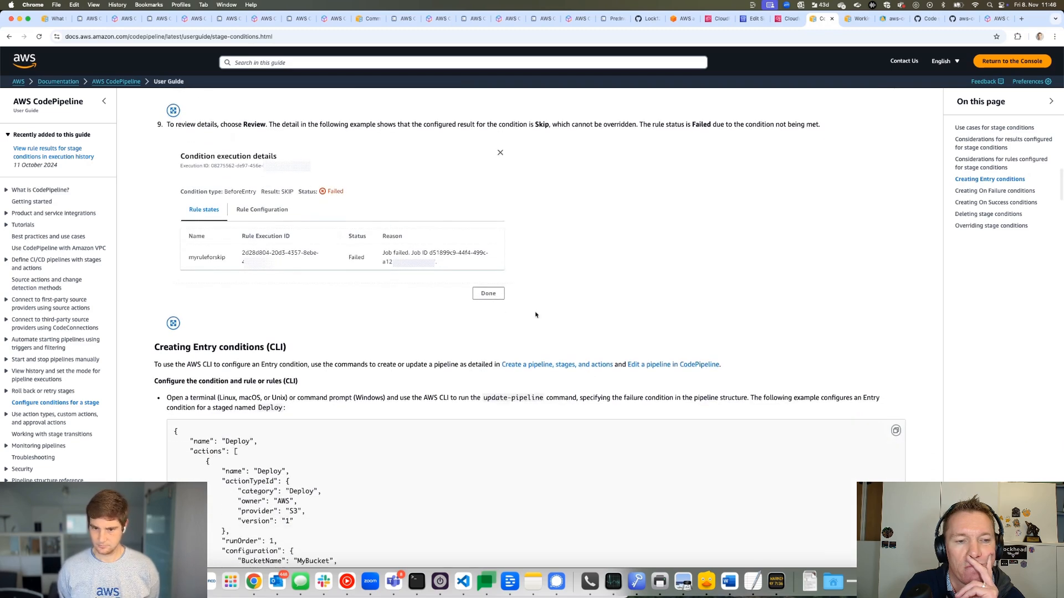
scroll(536, 315, down, 15)
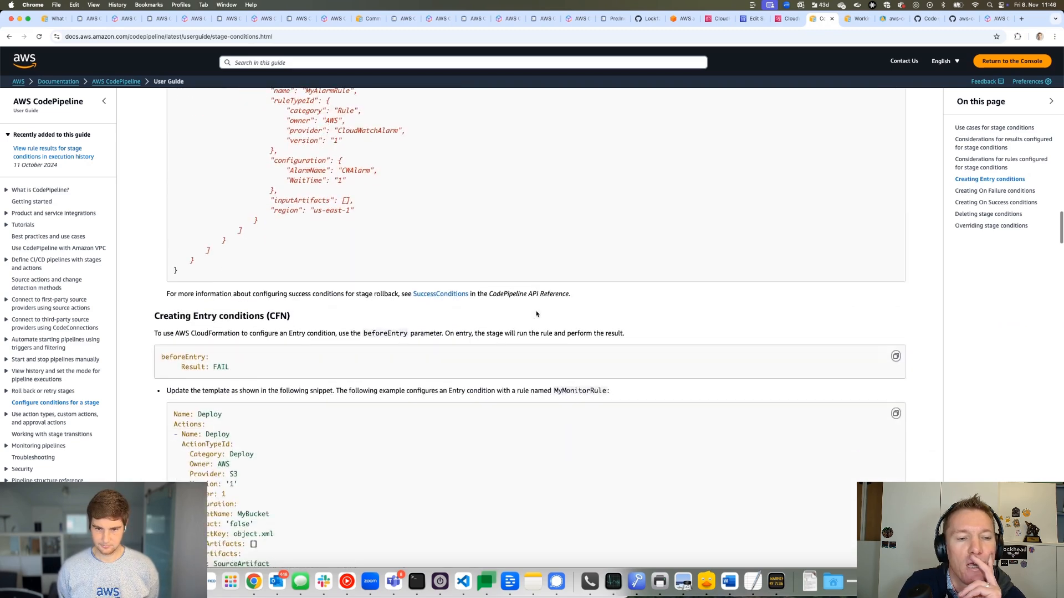
scroll(536, 314, down, 8)
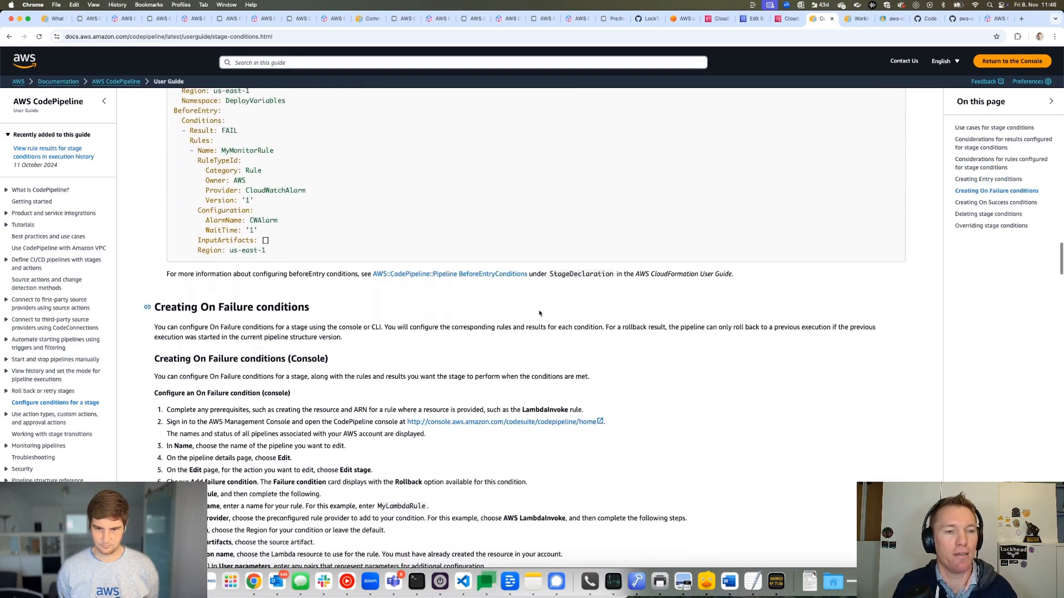
scroll(539, 314, down, 4)
scroll(546, 312, up, 20)
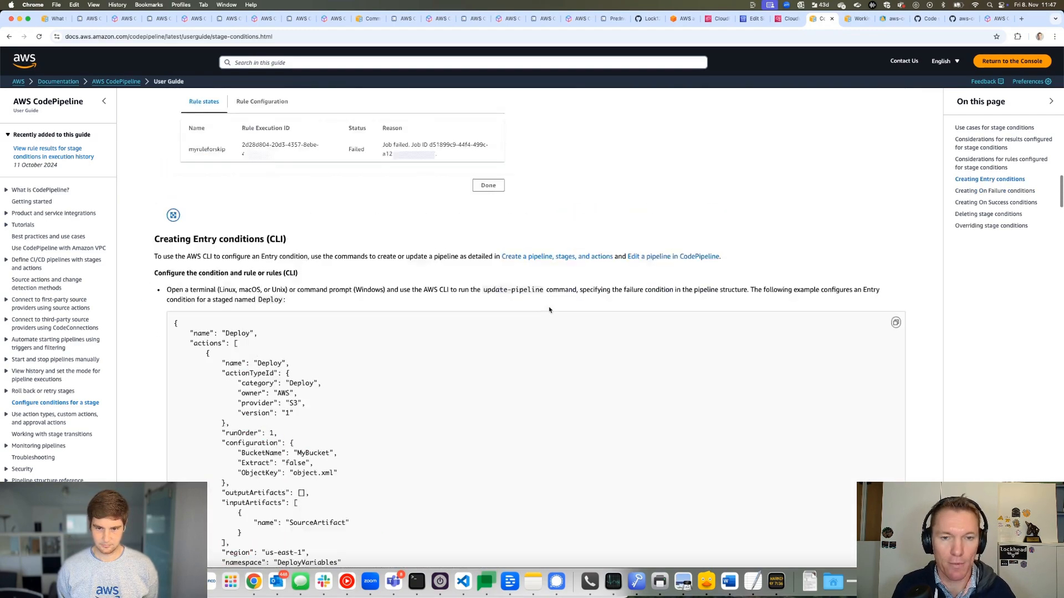
scroll(549, 311, up, 6)
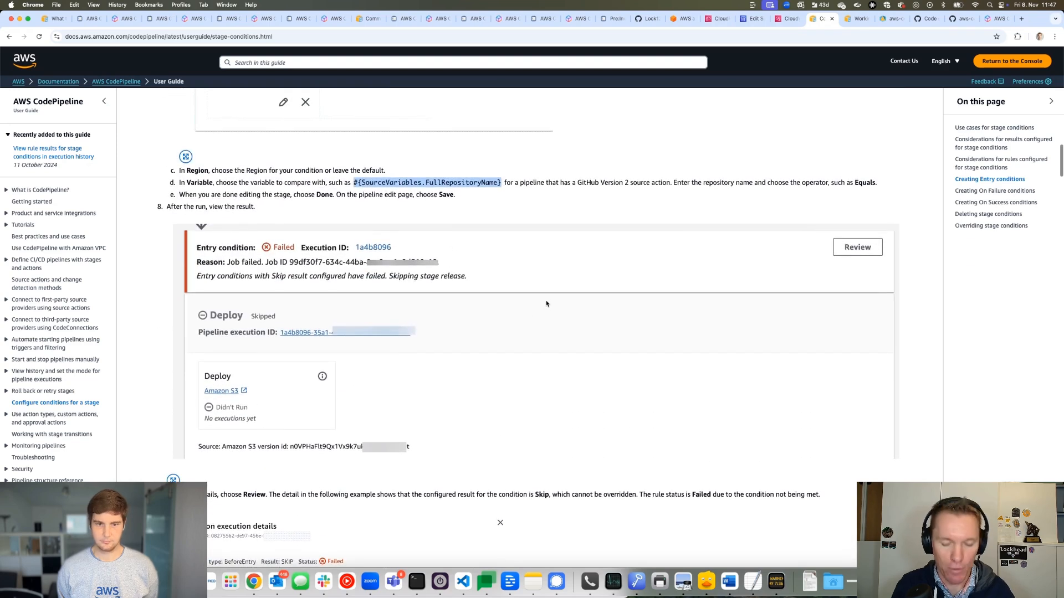
click(753, 19)
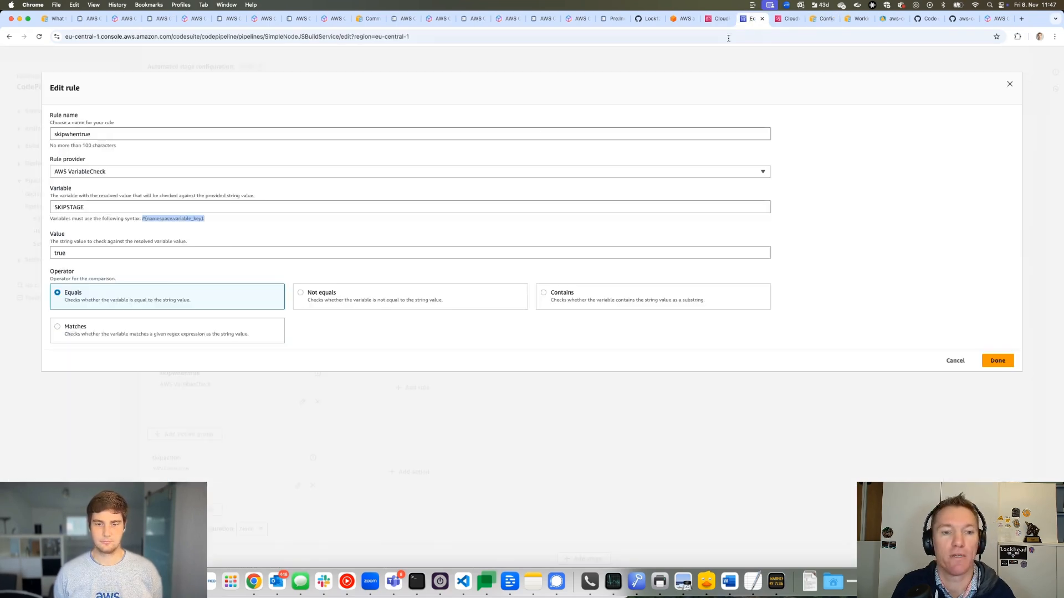
double_click(102, 205)
key(super+v)
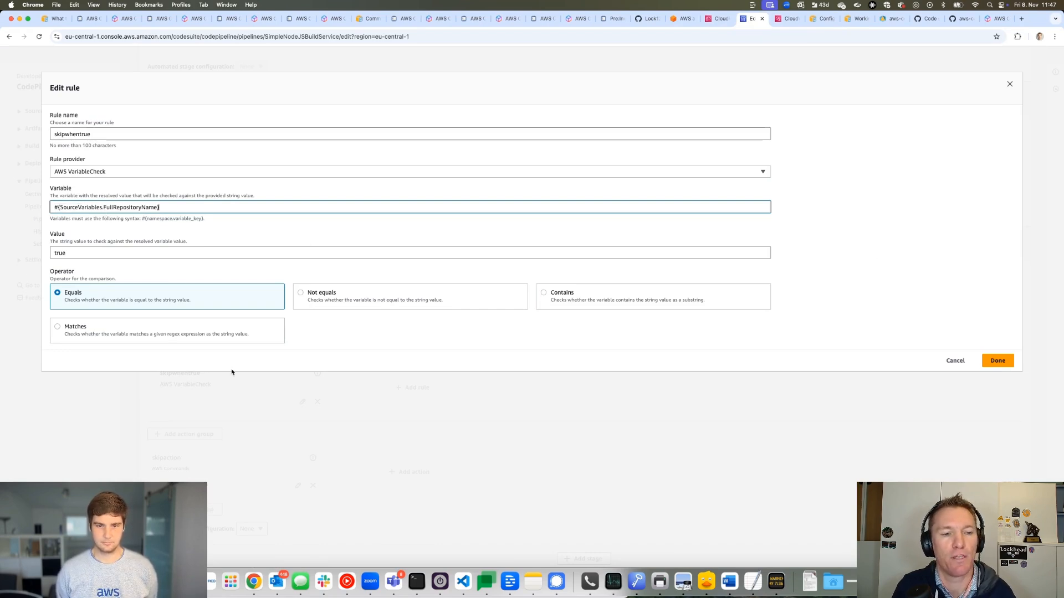
click(956, 361)
scroll(268, 339, down, 1)
scroll(264, 327, up, 1)
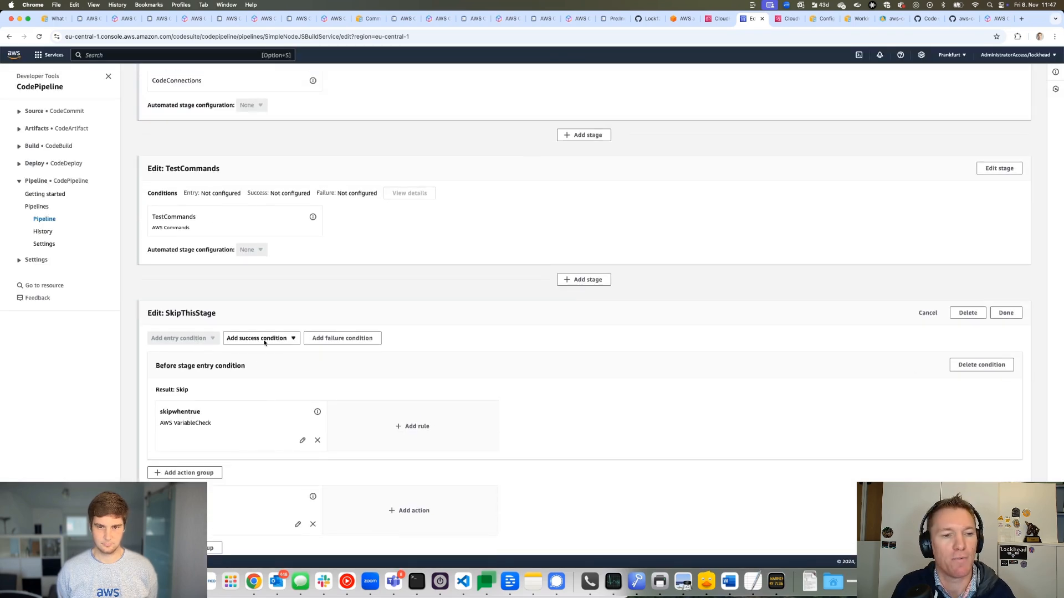
Set the variable of SkipThisStage's skipwhentrue entry rule to #{TestCommands.SKIPSTAGE}, using the copied documentation example as the pattern
click(299, 440)
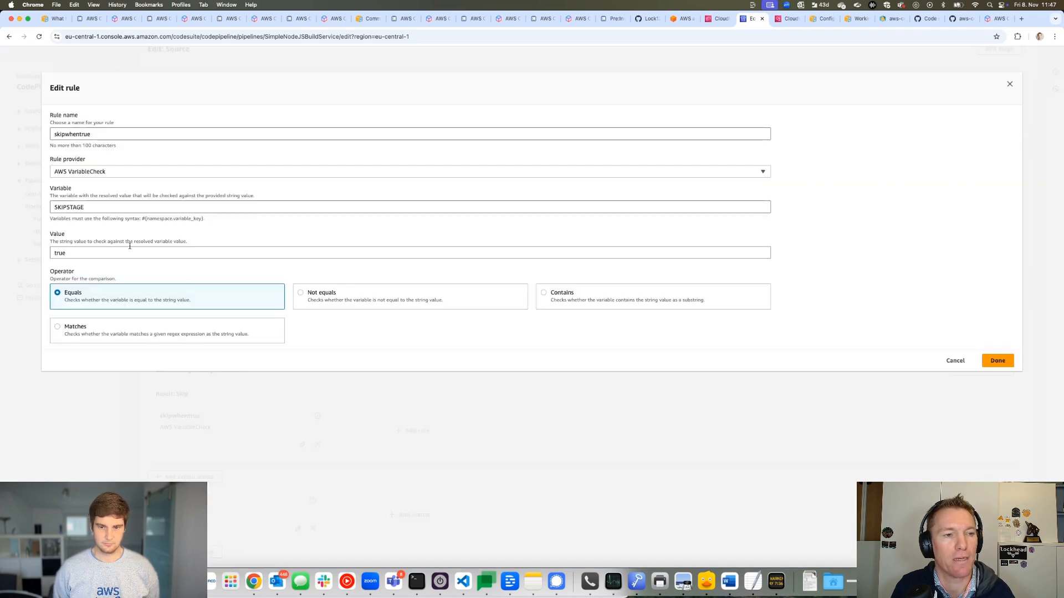
click(56, 207)
key(super+v)
double_click(192, 207)
key(super+x)
double_click(131, 207)
key(super+v)
double_click(77, 208)
text(TestCommands)
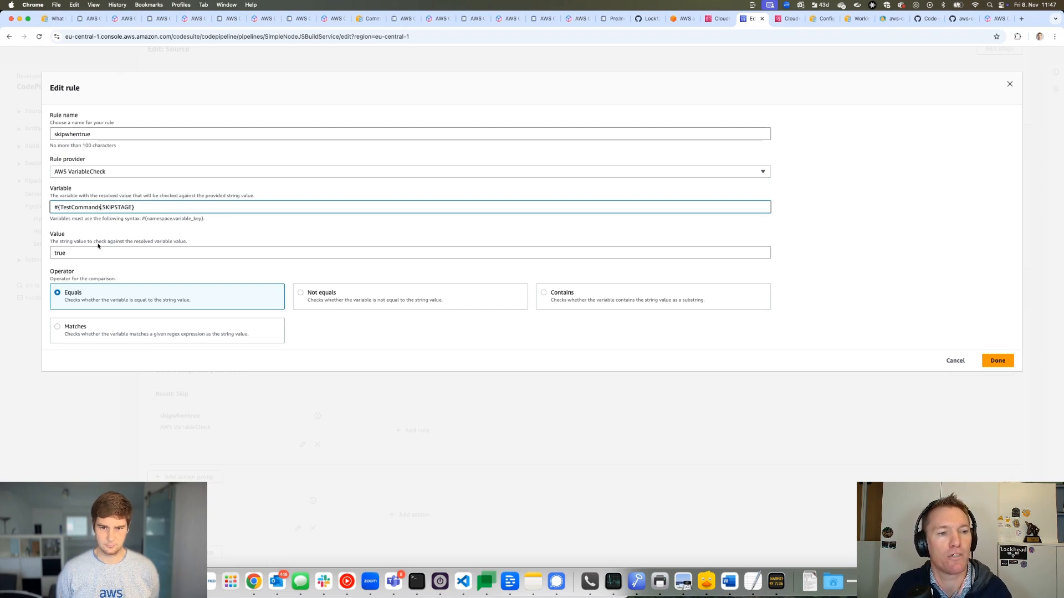
click(997, 361)
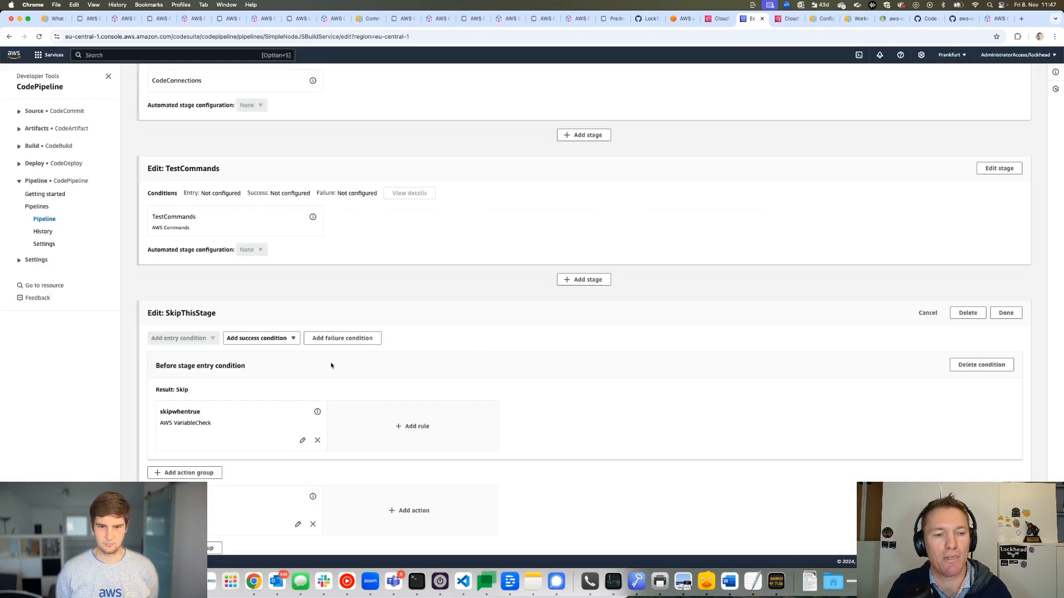
Save the edited SimpleNodeJSBuildService pipeline and confirm the save
scroll(705, 366, down, 4)
scroll(933, 238, up, 11)
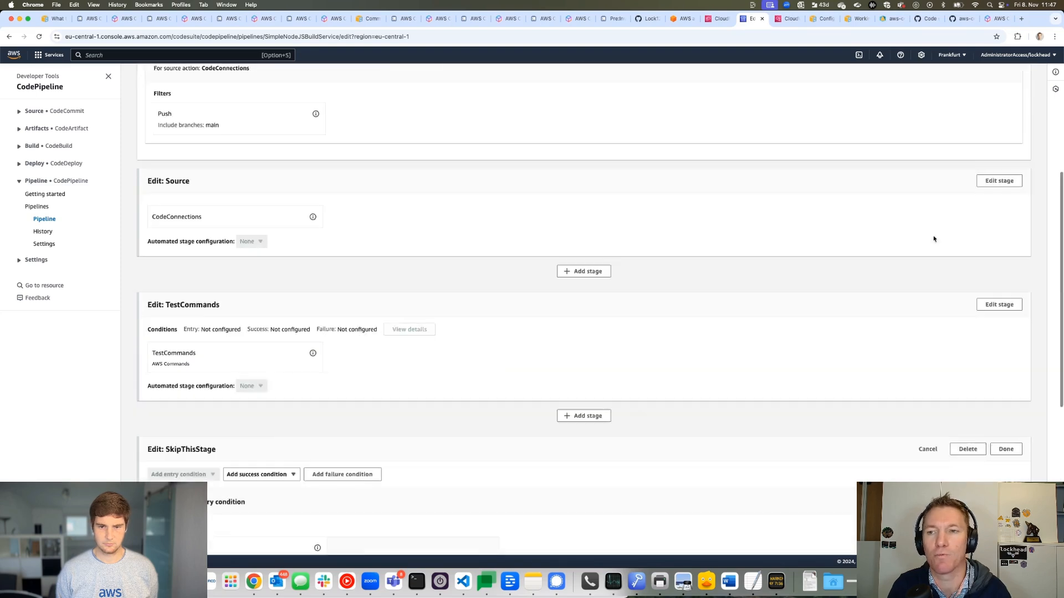
click(1014, 100)
click(635, 339)
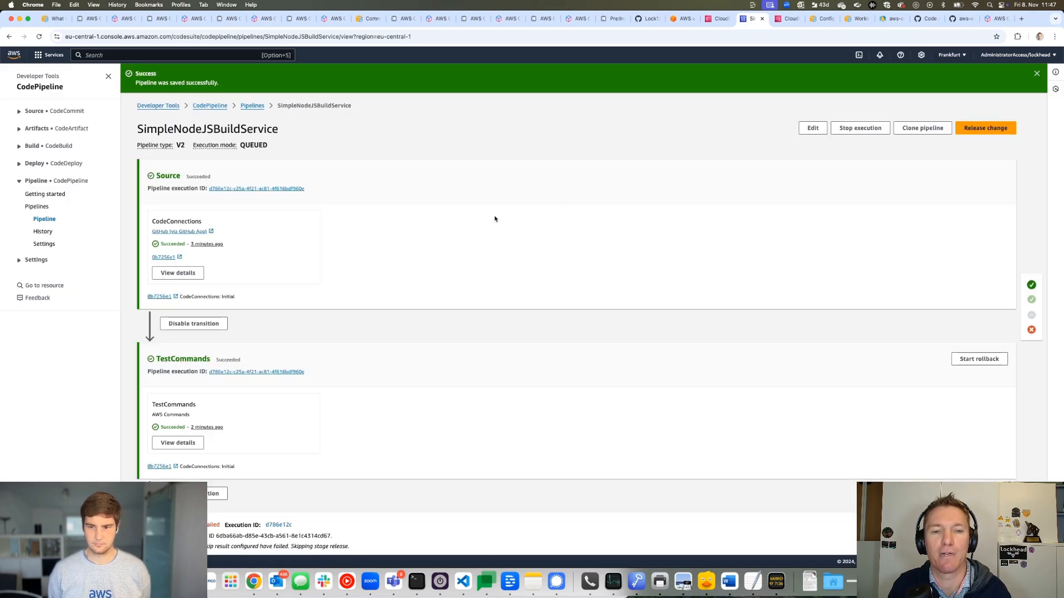
Release a change with SKIPSTAGE as true and check the progress of the pipeline's stages
click(986, 128)
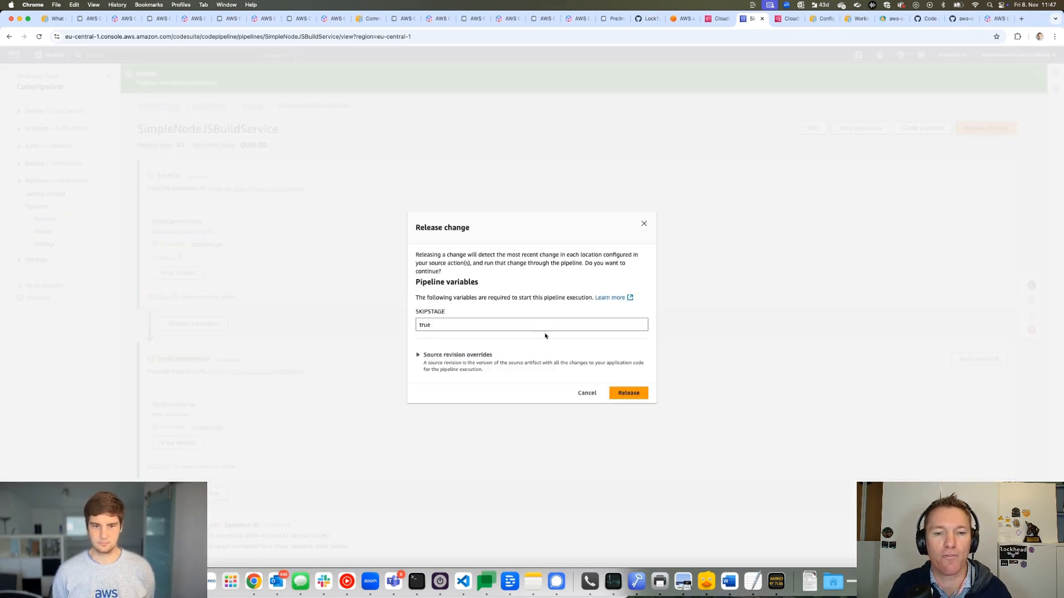
click(634, 395)
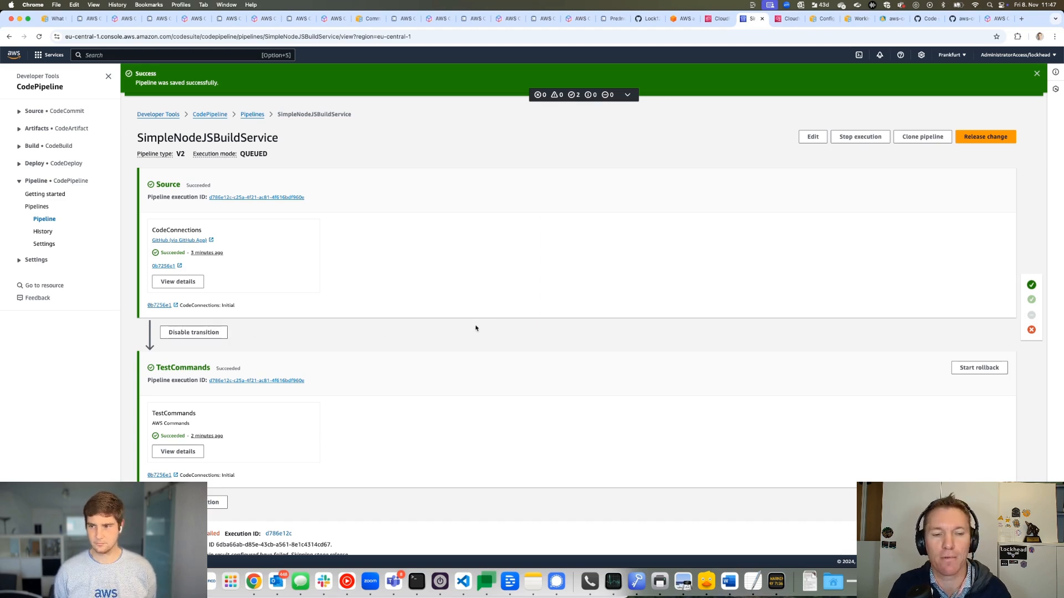
scroll(475, 328, down, 10)
scroll(473, 335, up, 6)
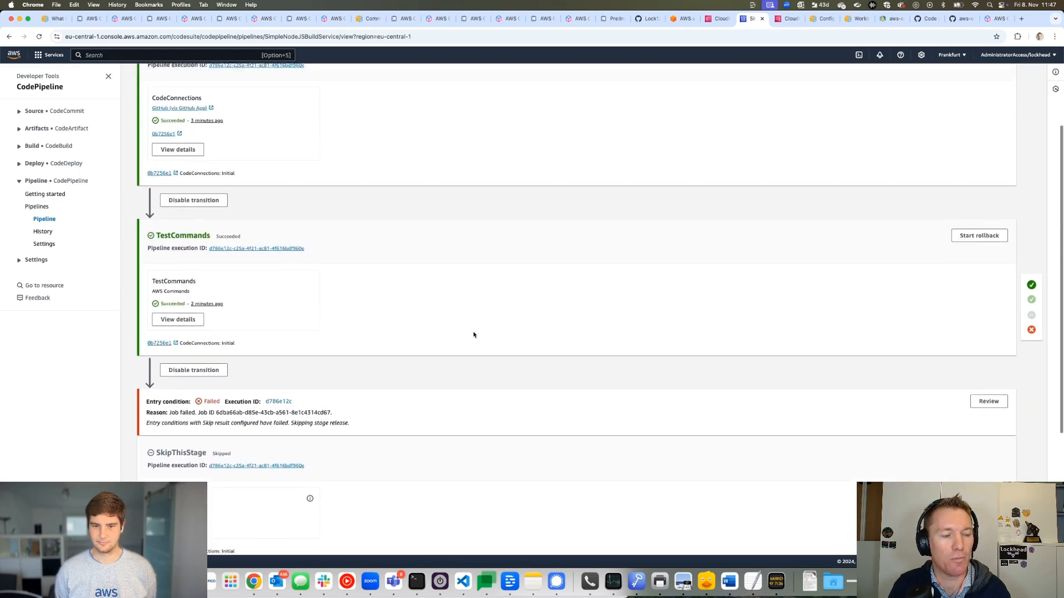
scroll(474, 334, up, 1)
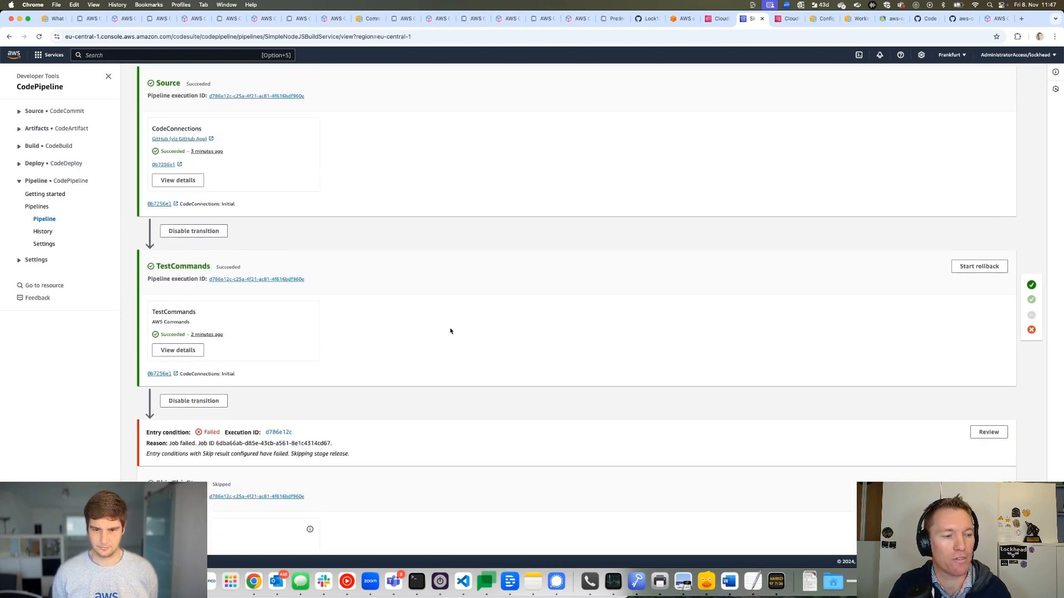
scroll(434, 314, up, 3)
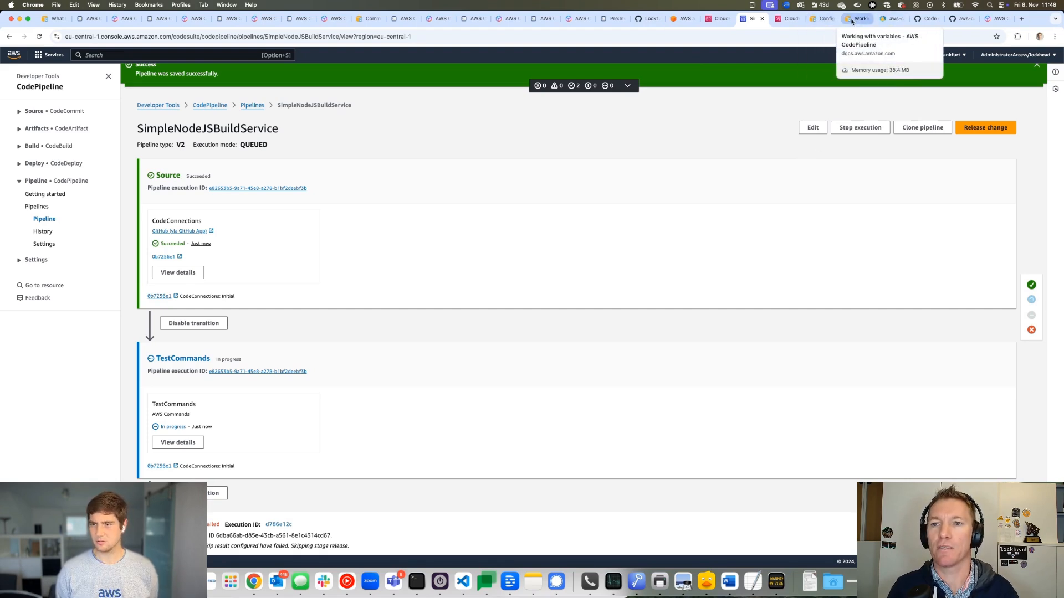
Return to the stage conditions documentation and examine the Variable example's namespace, the entry condition instructions and the considerations for results and rules
click(822, 18)
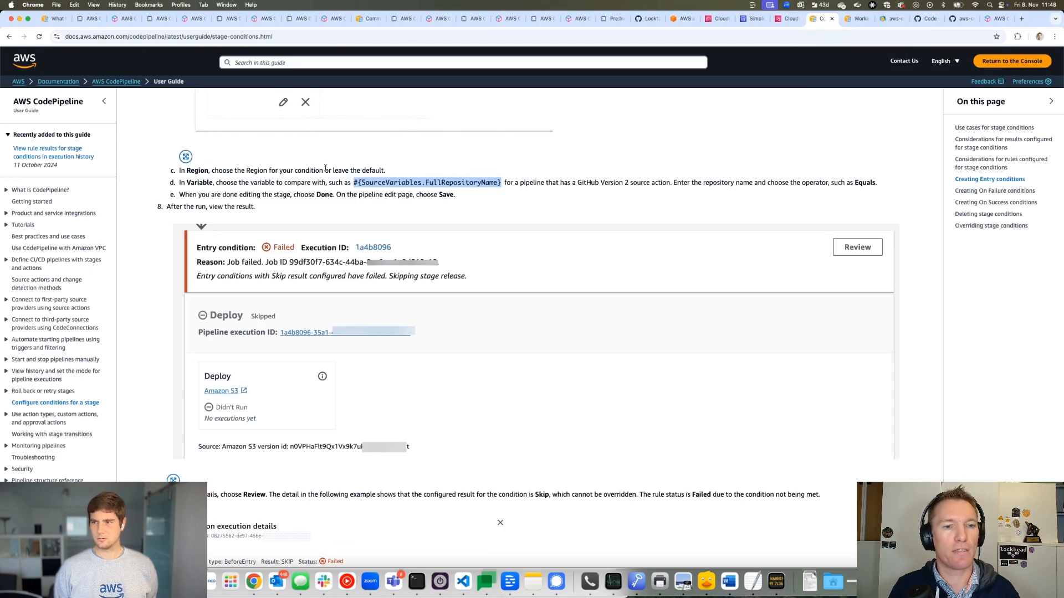
double_click(204, 182)
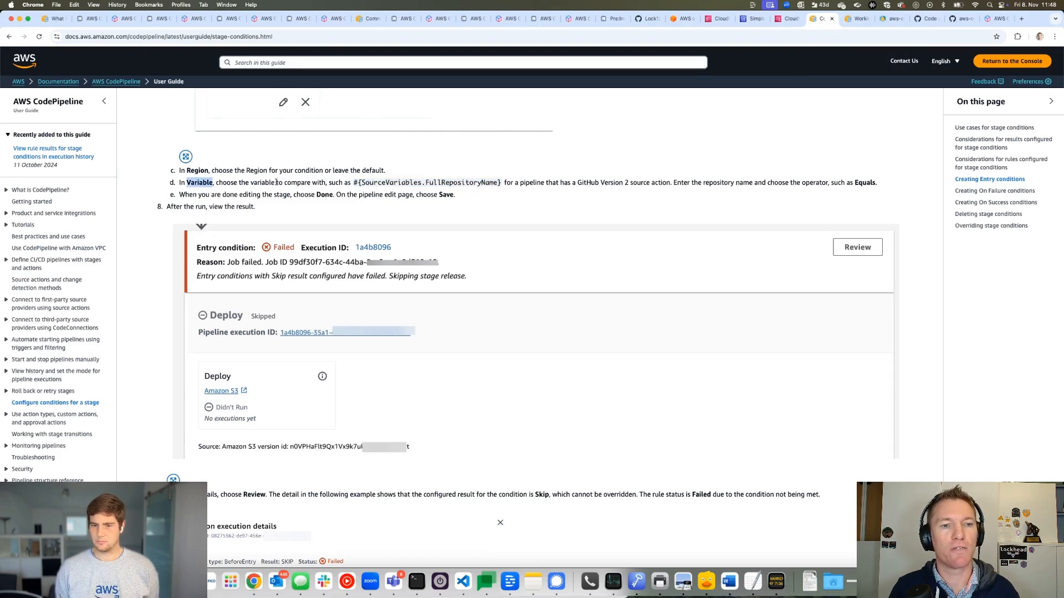
drag(356, 183, 519, 182)
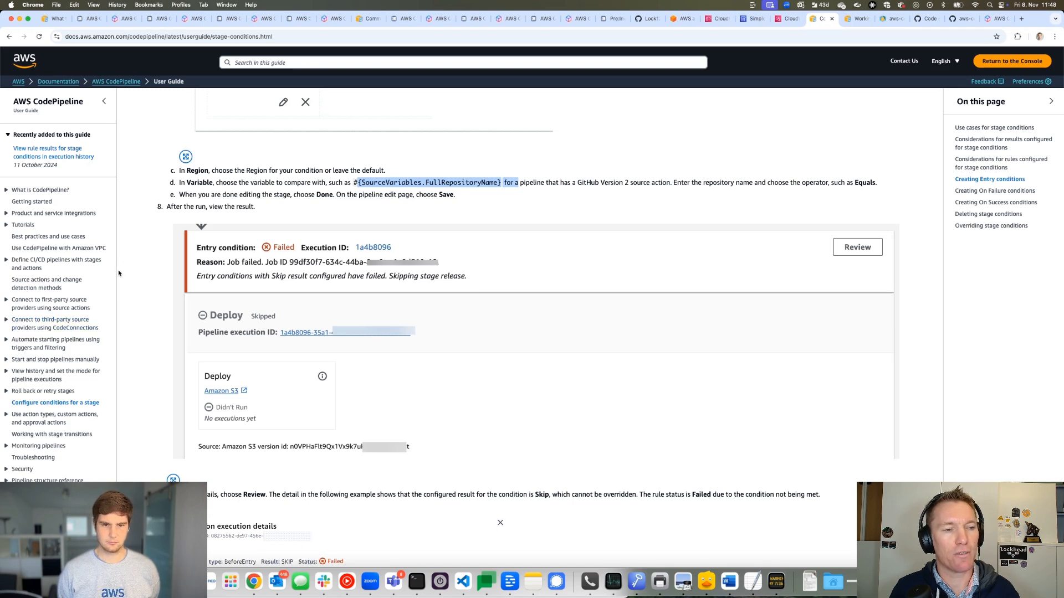
scroll(194, 240, up, 1)
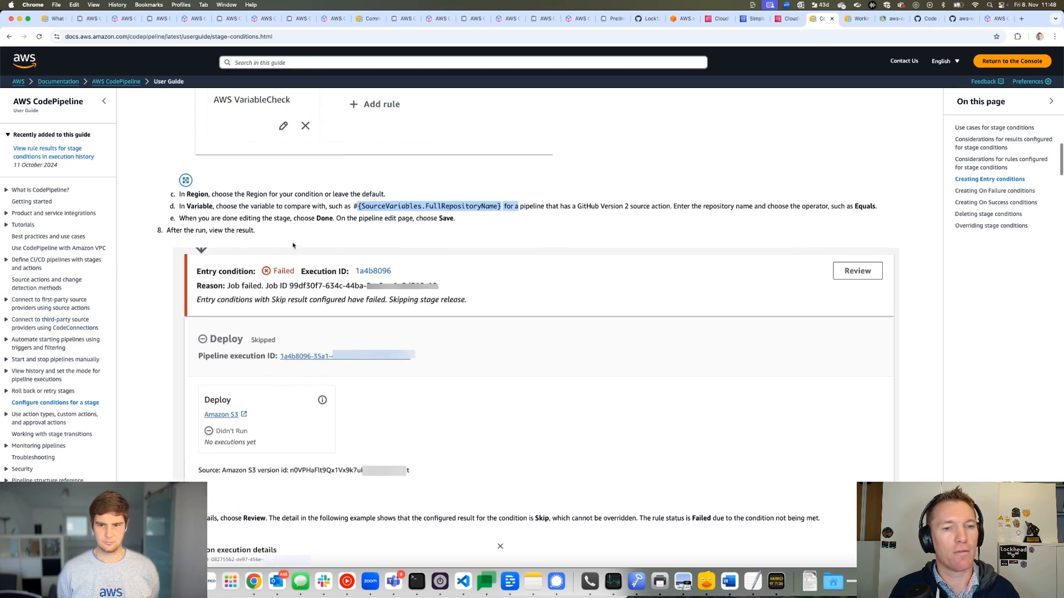
double_click(402, 206)
scroll(386, 219, up, 10)
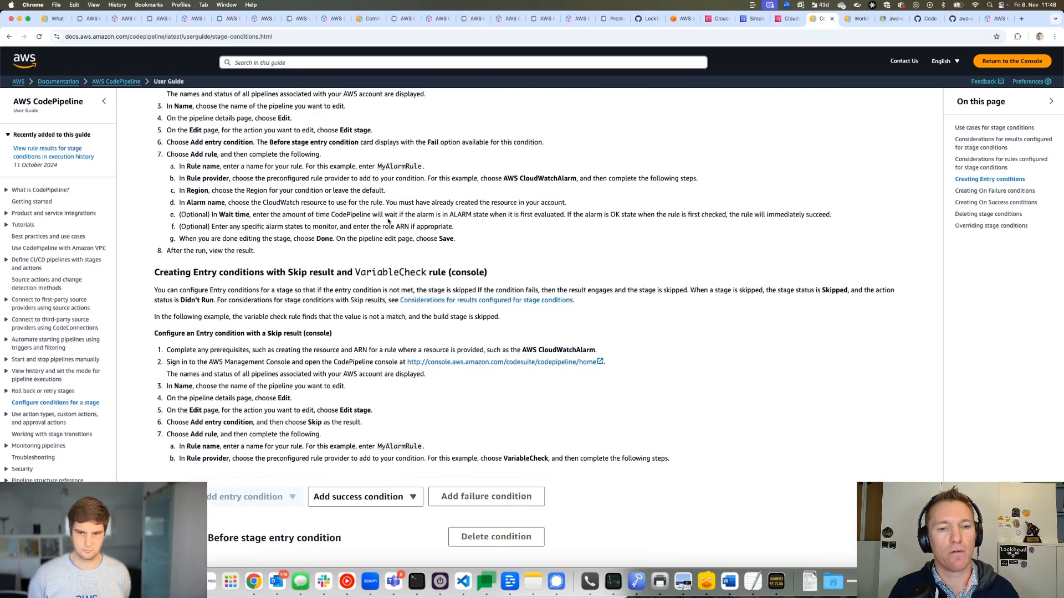
scroll(387, 220, up, 20)
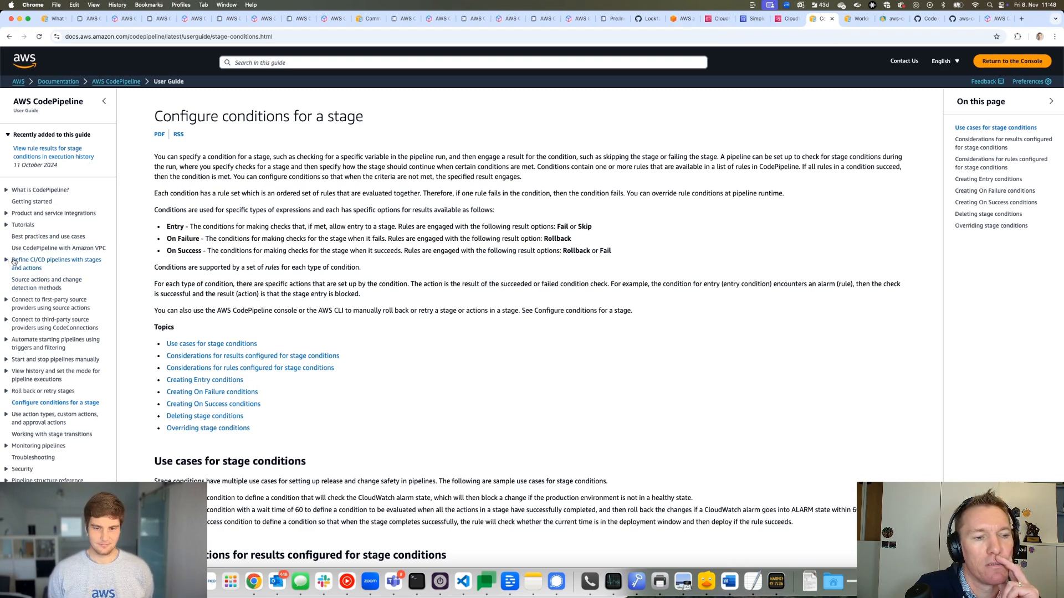
scroll(468, 358, down, 8)
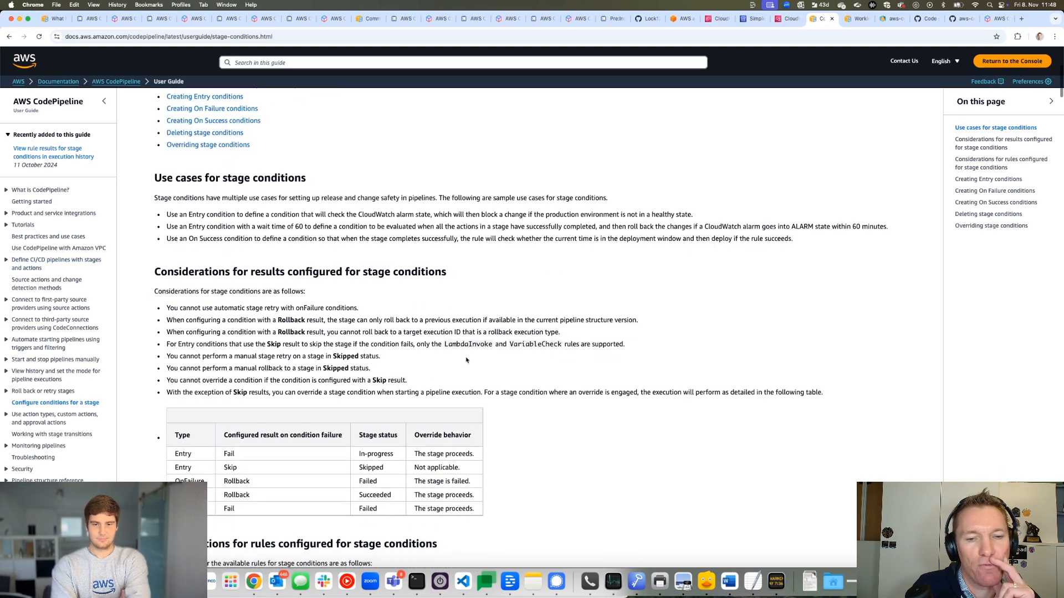
scroll(469, 359, down, 3)
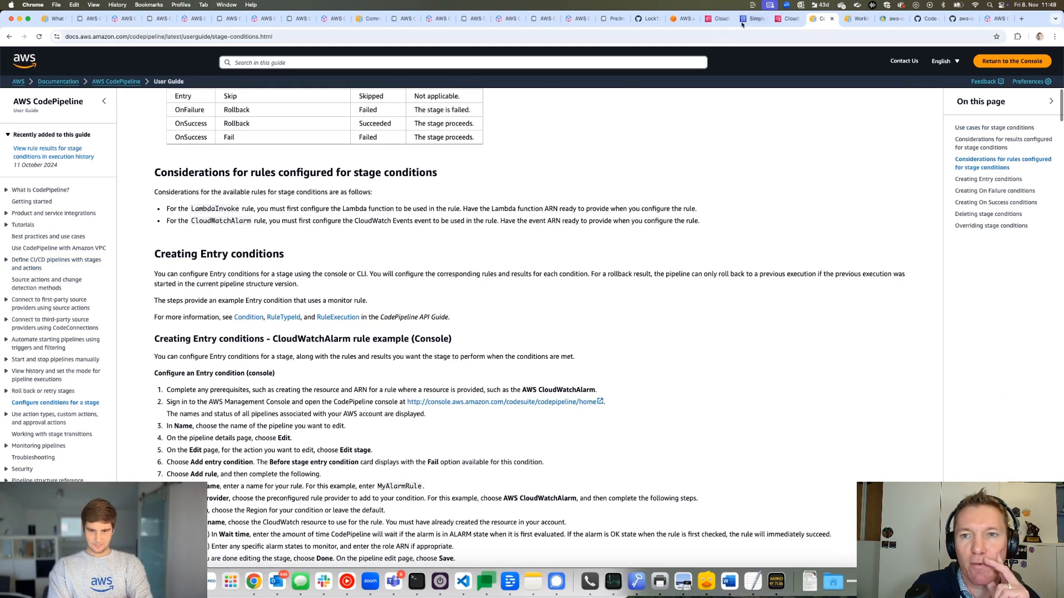
Return to the SimpleNodeJSBuildService pipeline and read the failure reason of SkipThisStage's entry condition
click(754, 18)
scroll(404, 311, down, 3)
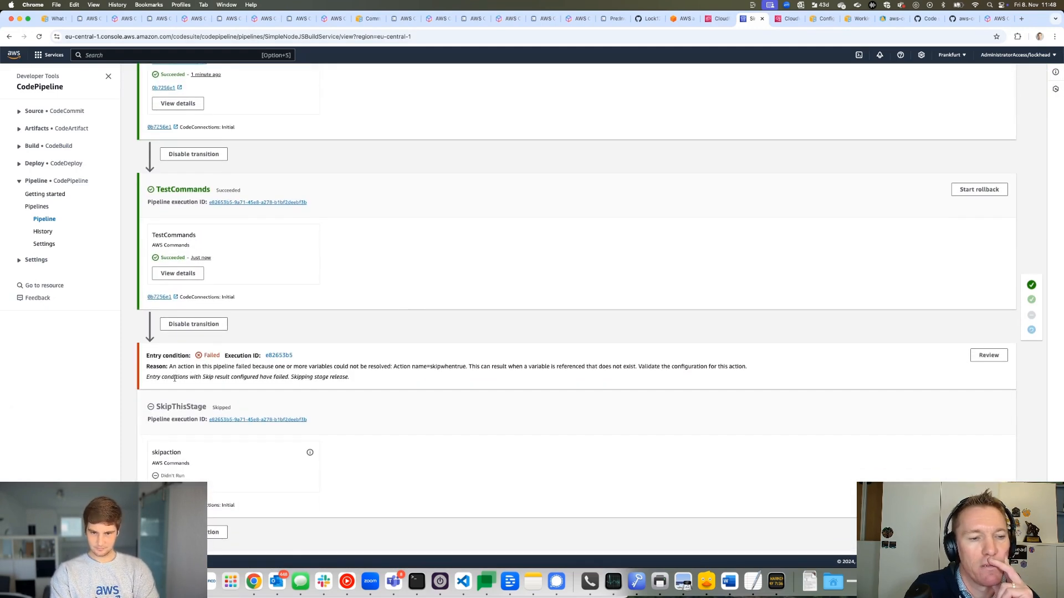
triple_click(203, 366)
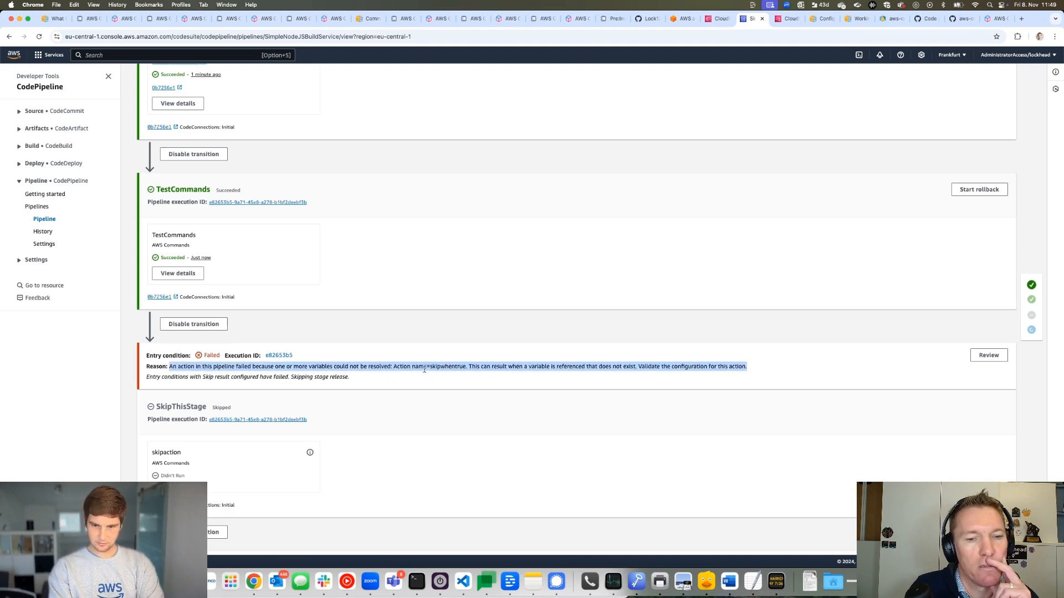
drag(424, 369, 442, 368)
click(469, 367)
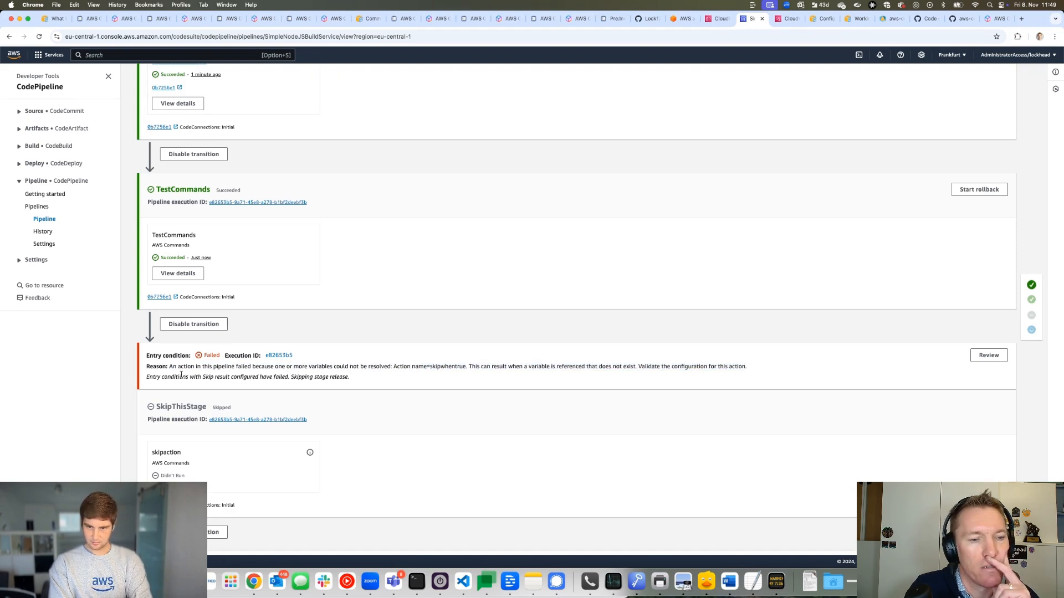
triple_click(187, 375)
drag(275, 377, 349, 378)
triple_click(344, 379)
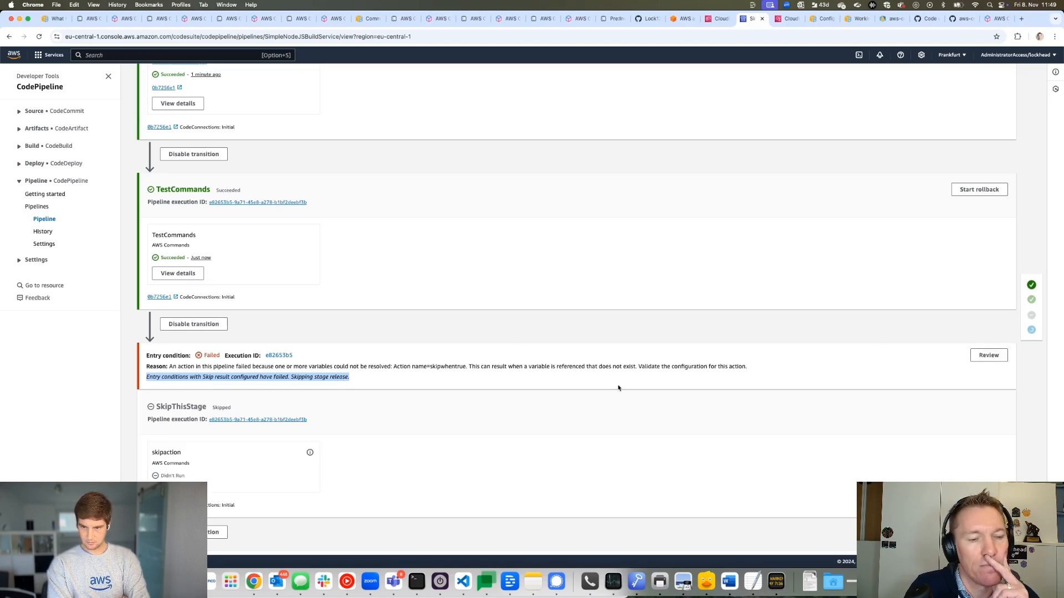
Review SkipThisStage's entry condition execution, reading the skipwhentrue rule's state and reason and its rule configuration
click(988, 358)
drag(580, 227, 571, 246)
click(586, 208)
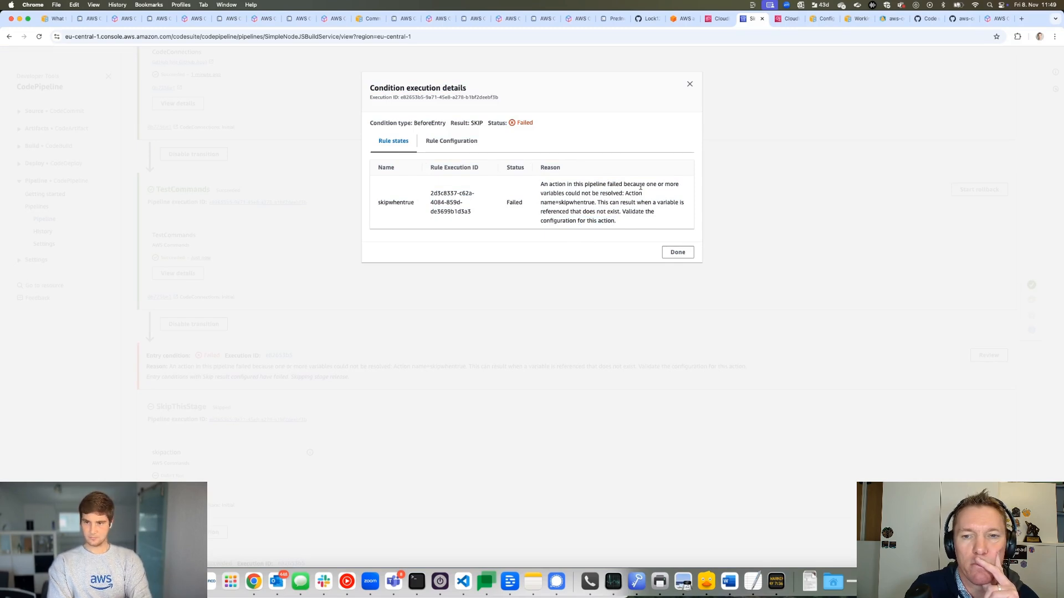
drag(542, 184, 649, 226)
click(443, 142)
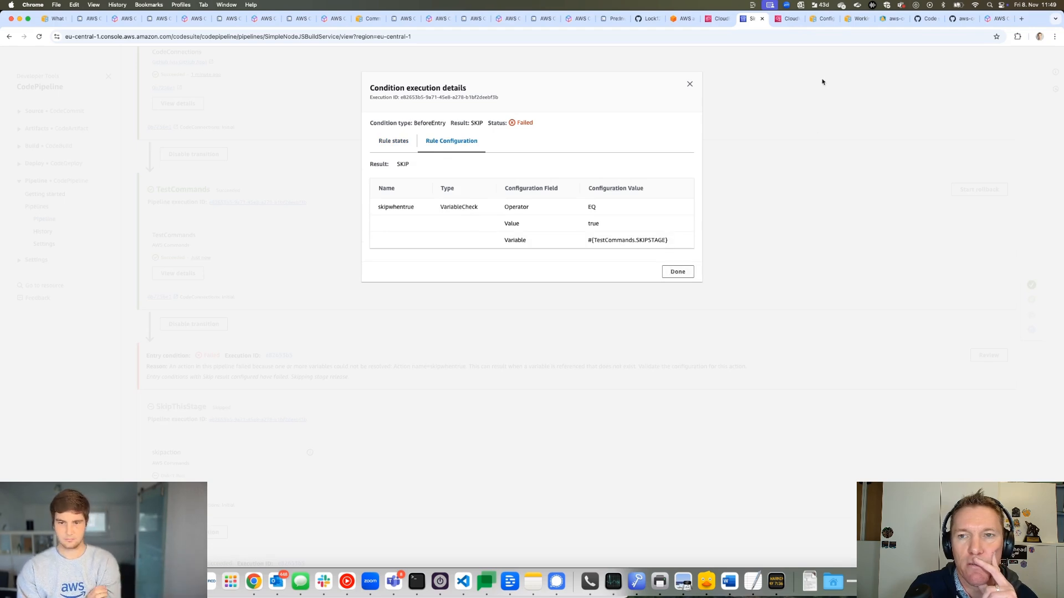
Find the Skip result and VariableCheck section in the stage conditions documentation and open its linked results considerations separately
click(820, 18)
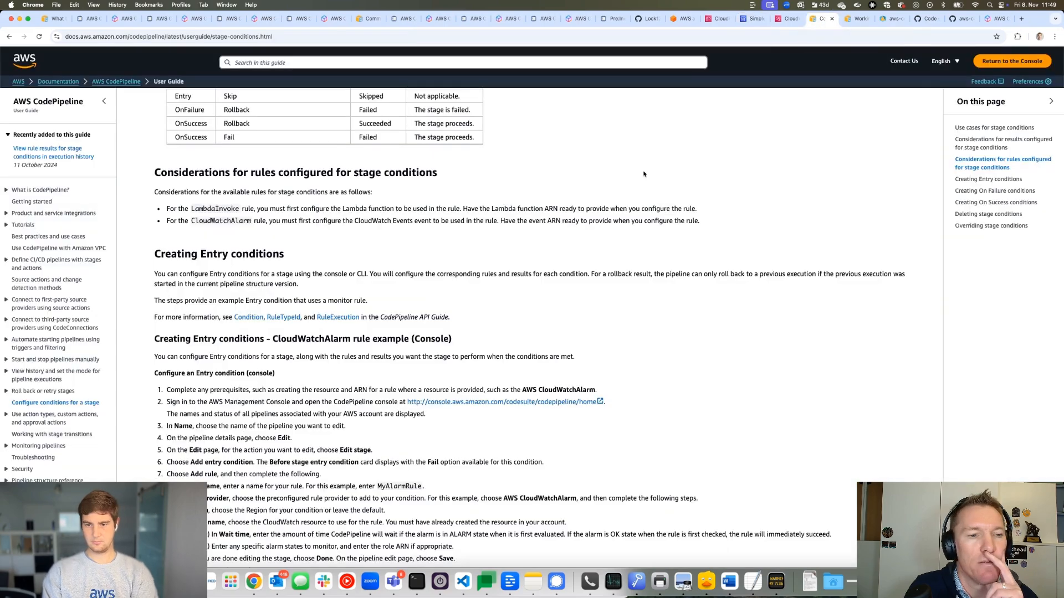
scroll(516, 259, down, 5)
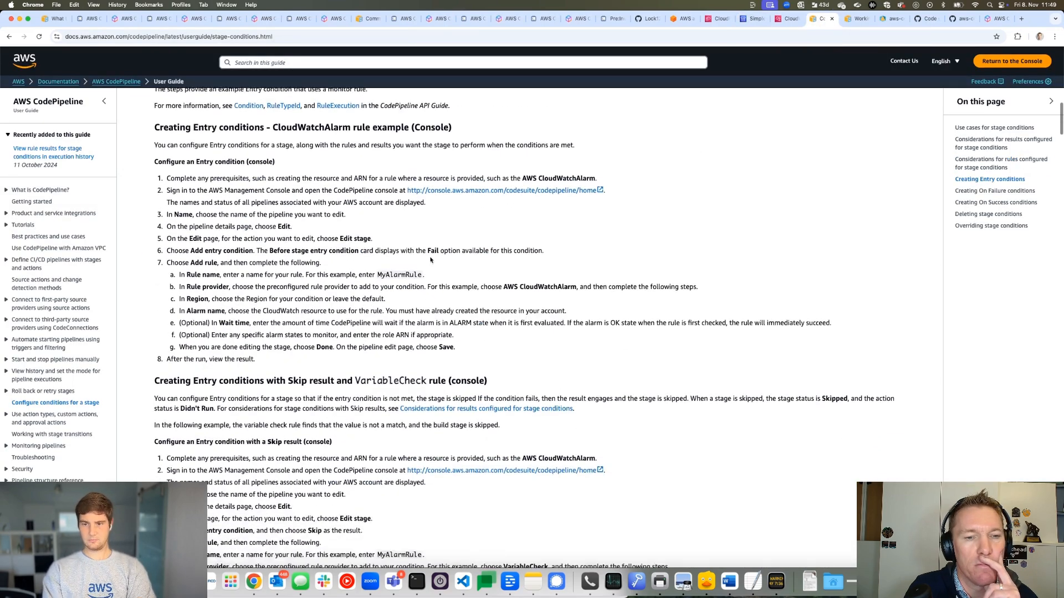
scroll(401, 240, down, 3)
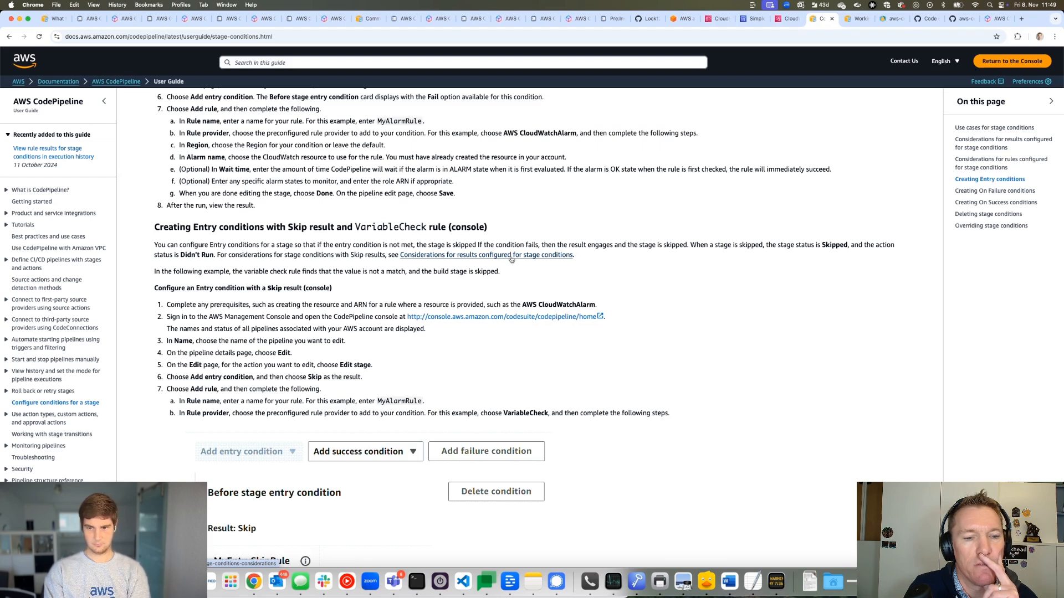
right_click(511, 259)
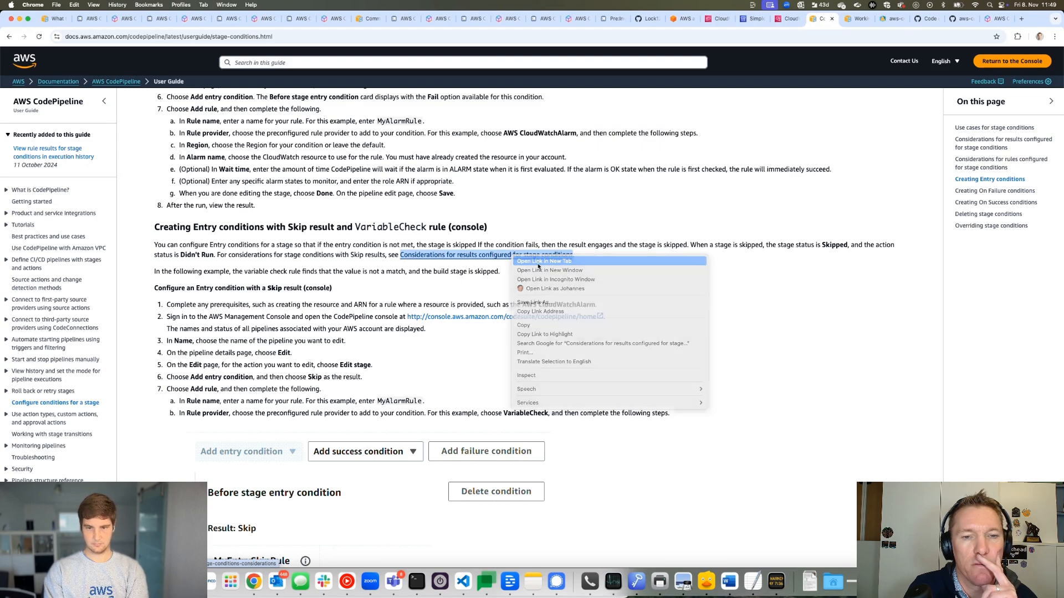
click(535, 265)
click(827, 20)
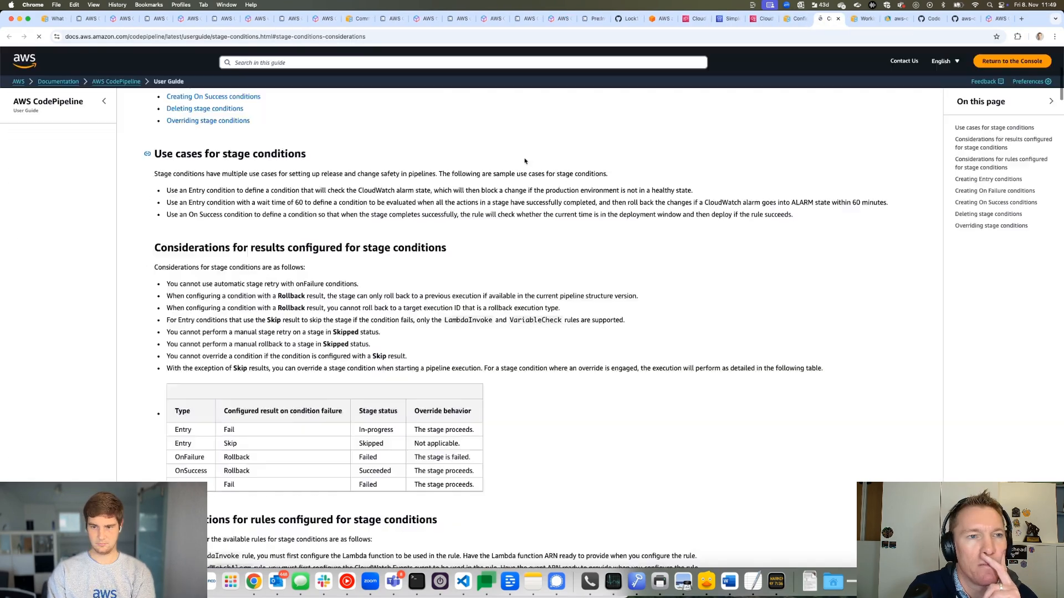
Examine the override behavior table and the console example for an entry condition with a Skip result and VariableCheck rule
scroll(358, 190, down, 5)
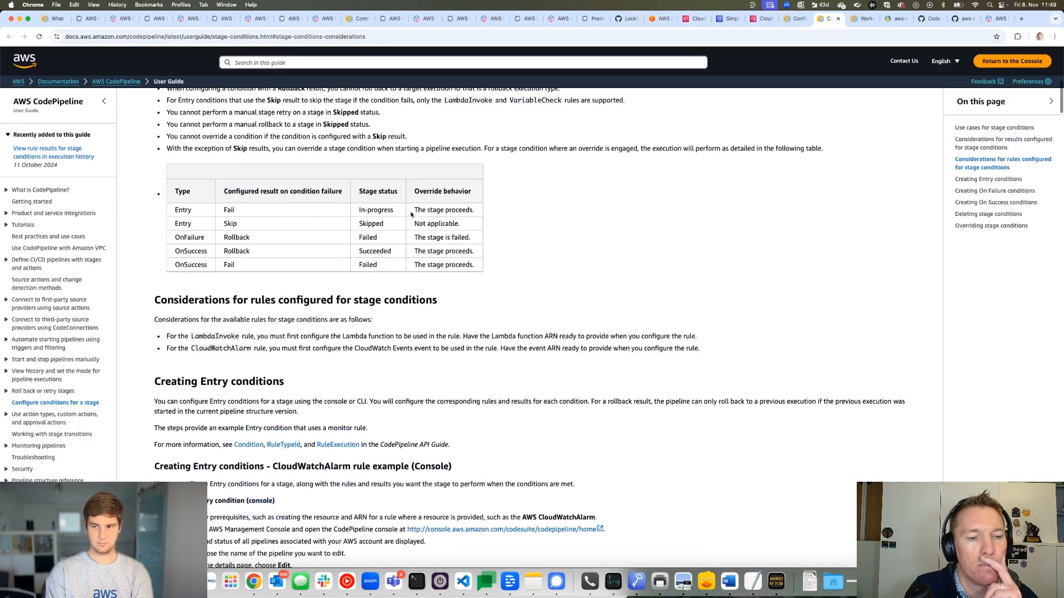
scroll(416, 223, down, 8)
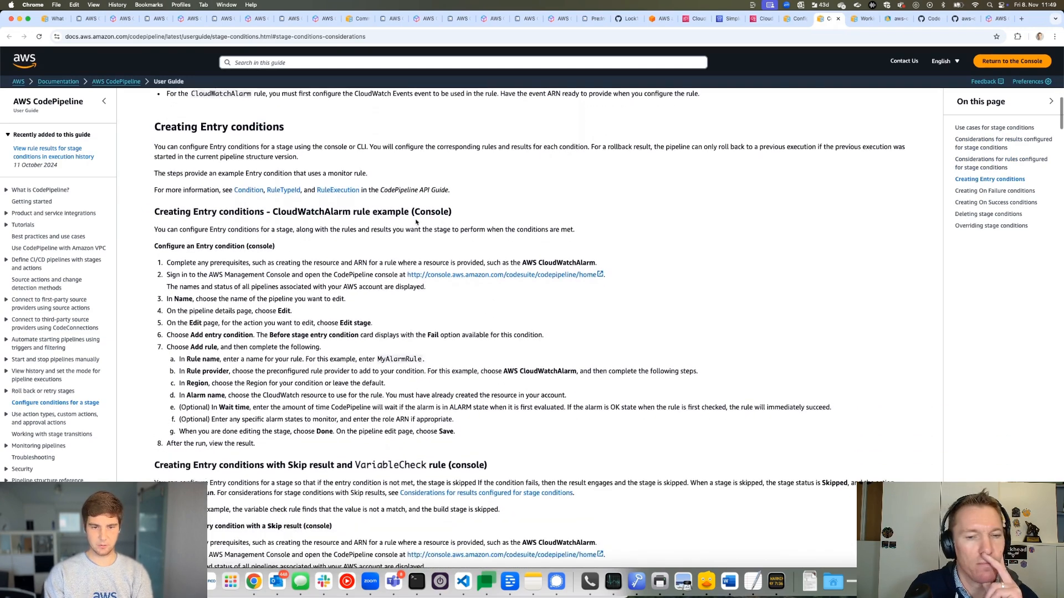
scroll(422, 231, down, 7)
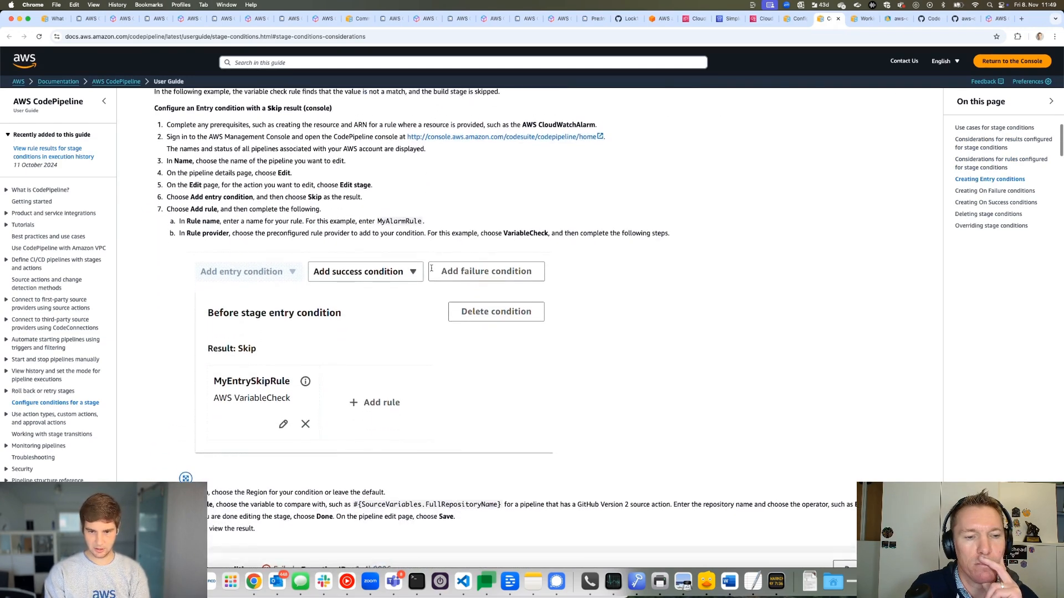
scroll(434, 267, down, 5)
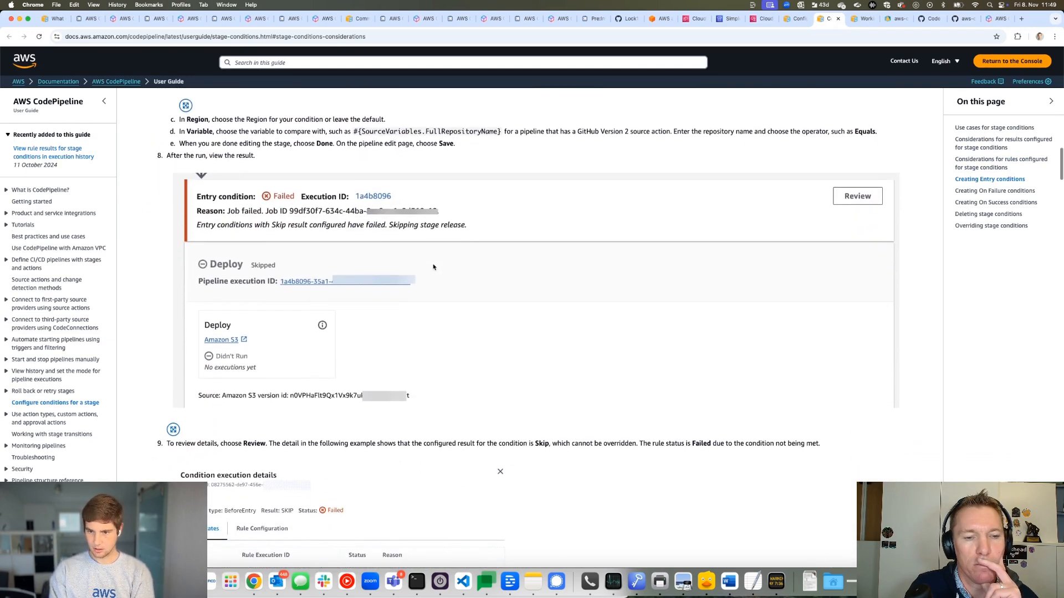
scroll(435, 265, down, 5)
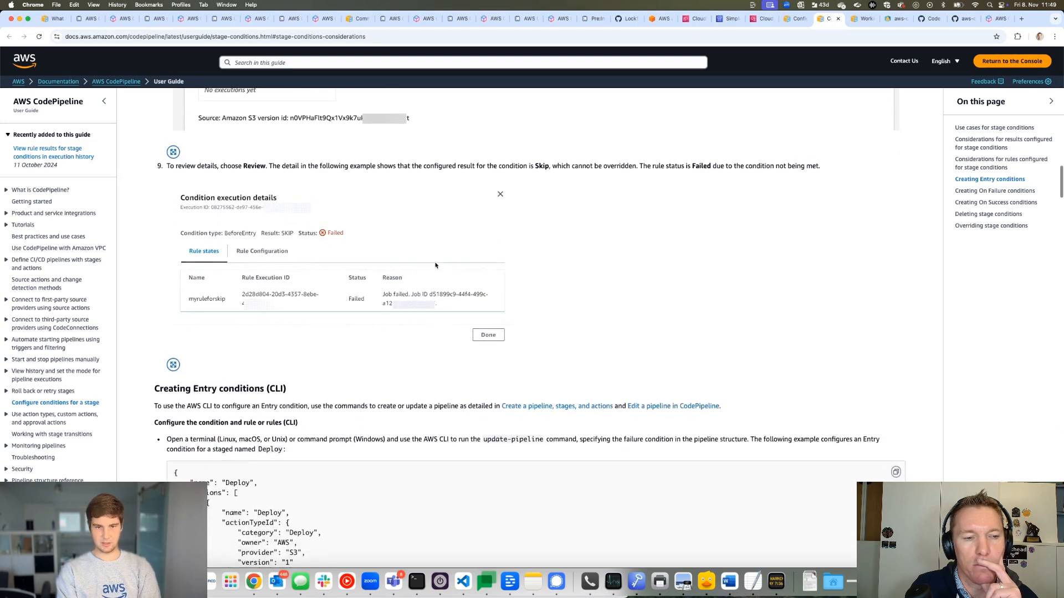
scroll(435, 265, down, 3)
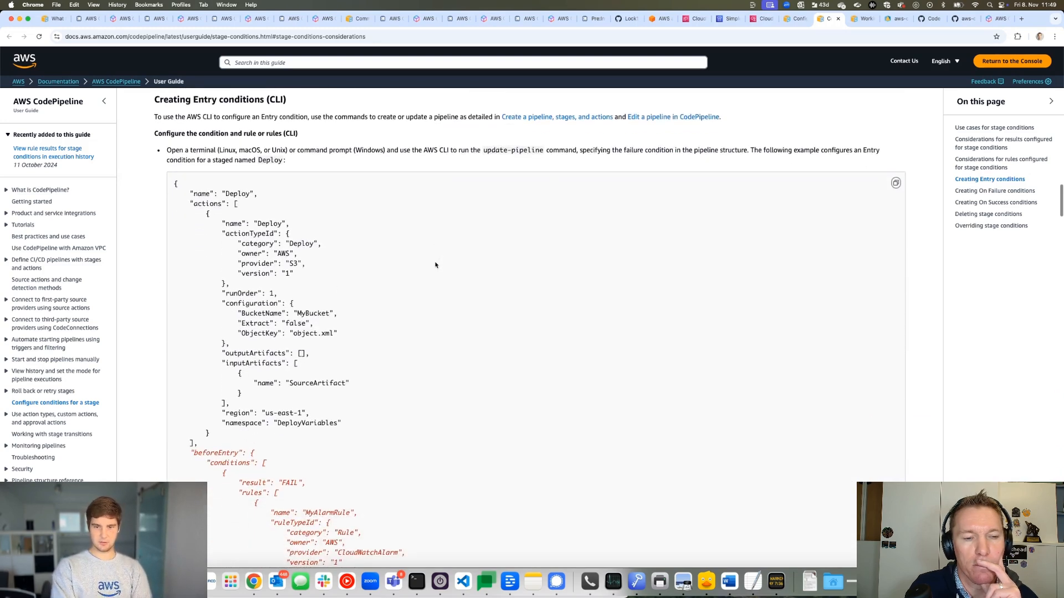
Examine the documentation's CLI and template examples for entry conditions and the On Failure condition instructions
scroll(435, 266, down, 2)
scroll(435, 266, down, 8)
scroll(436, 269, down, 6)
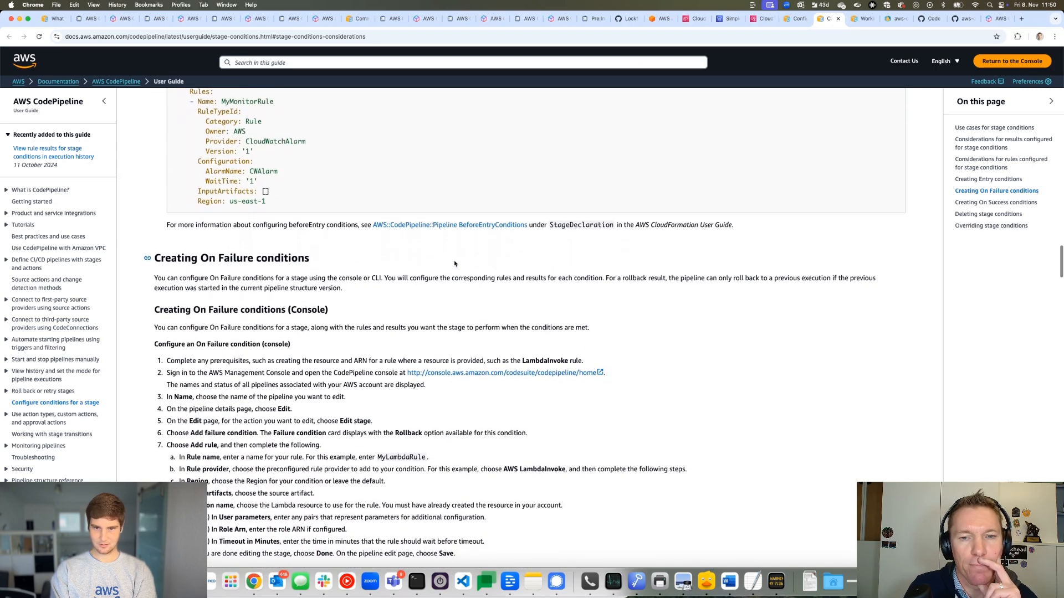
scroll(455, 266, down, 6)
scroll(457, 269, down, 5)
scroll(501, 241, down, 3)
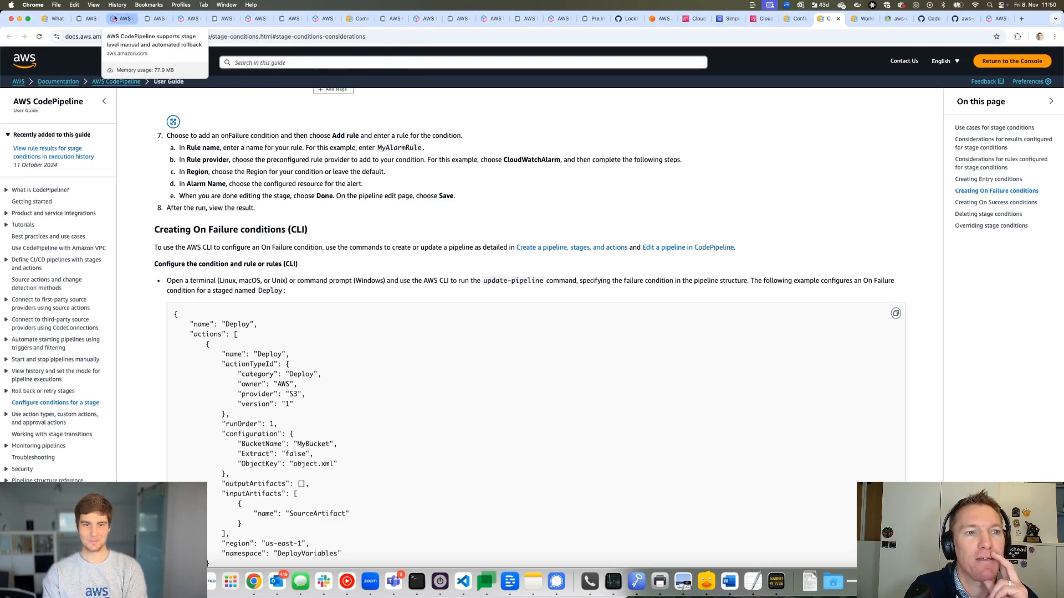
Consult the AWS announcement introducing CodePipeline stage level conditions for pipeline gates
click(187, 18)
click(444, 213)
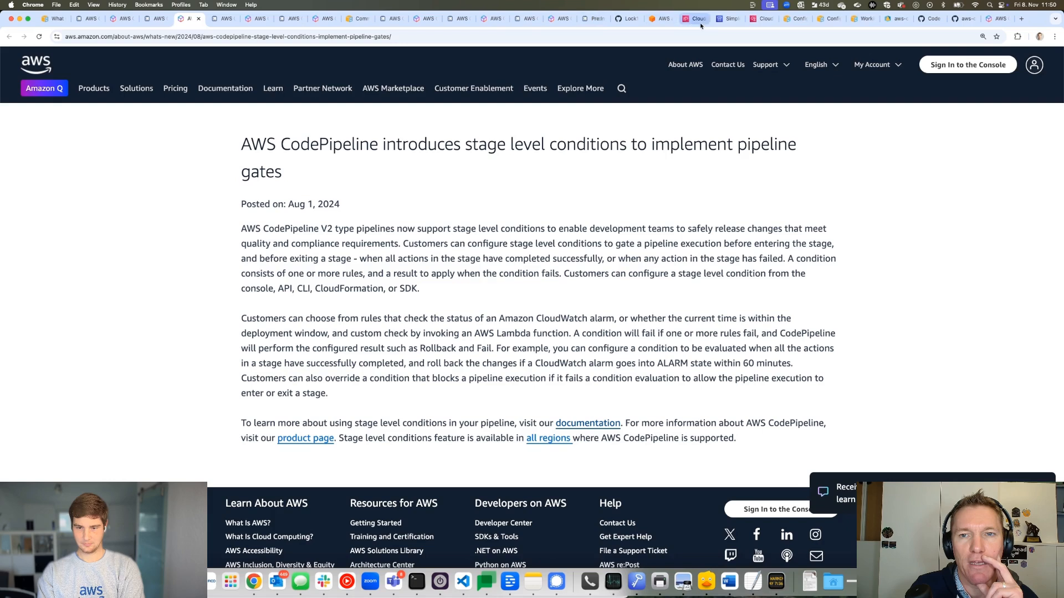
Close the condition execution details and open the SkipThisStage stage of SimpleNodeJSBuildService for editing
click(727, 19)
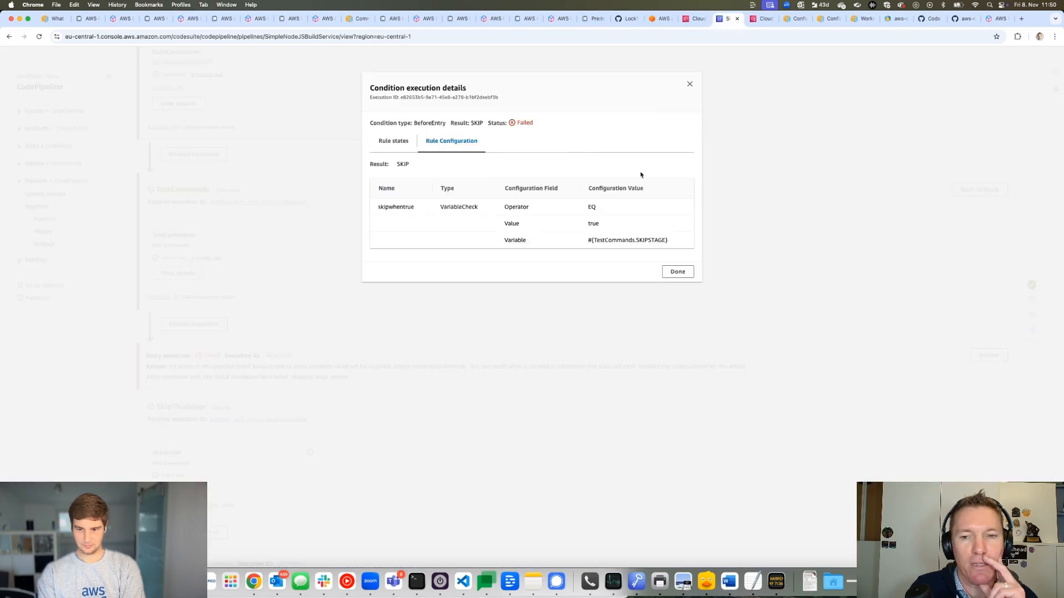
click(689, 84)
scroll(757, 276, up, 15)
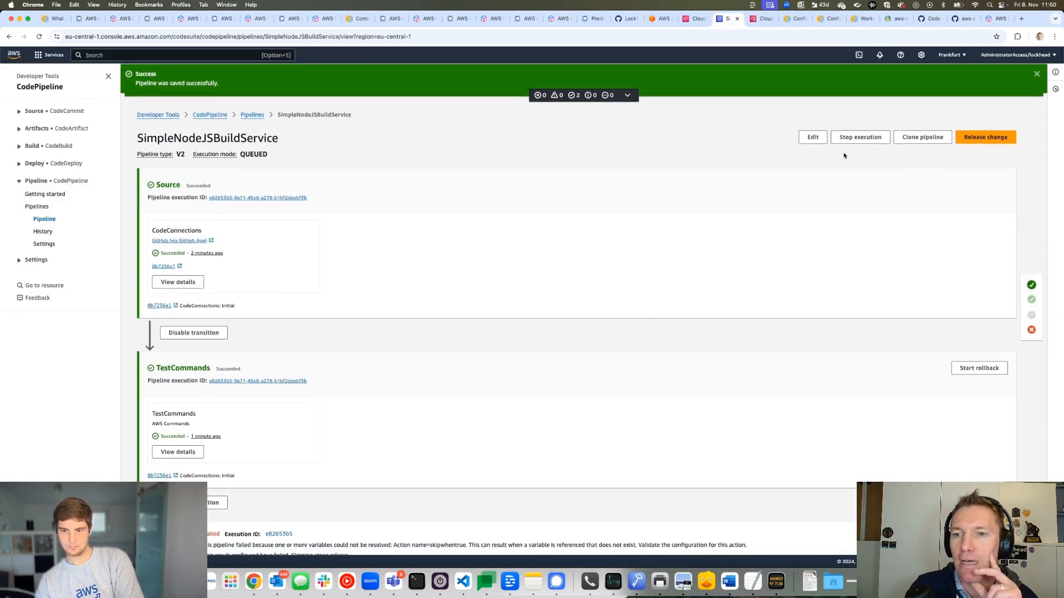
click(814, 135)
scroll(275, 382, down, 6)
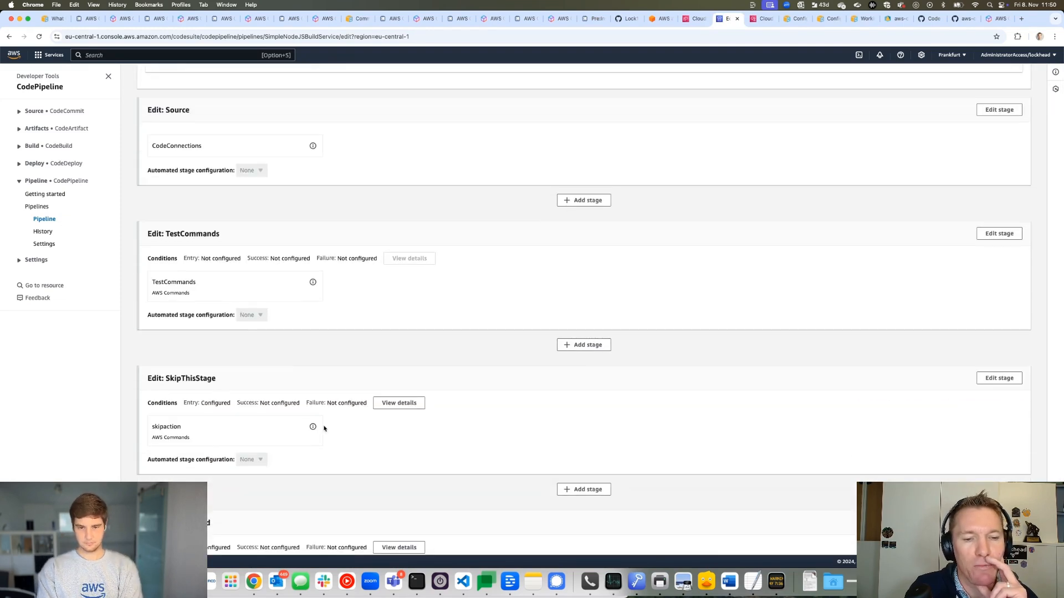
click(999, 378)
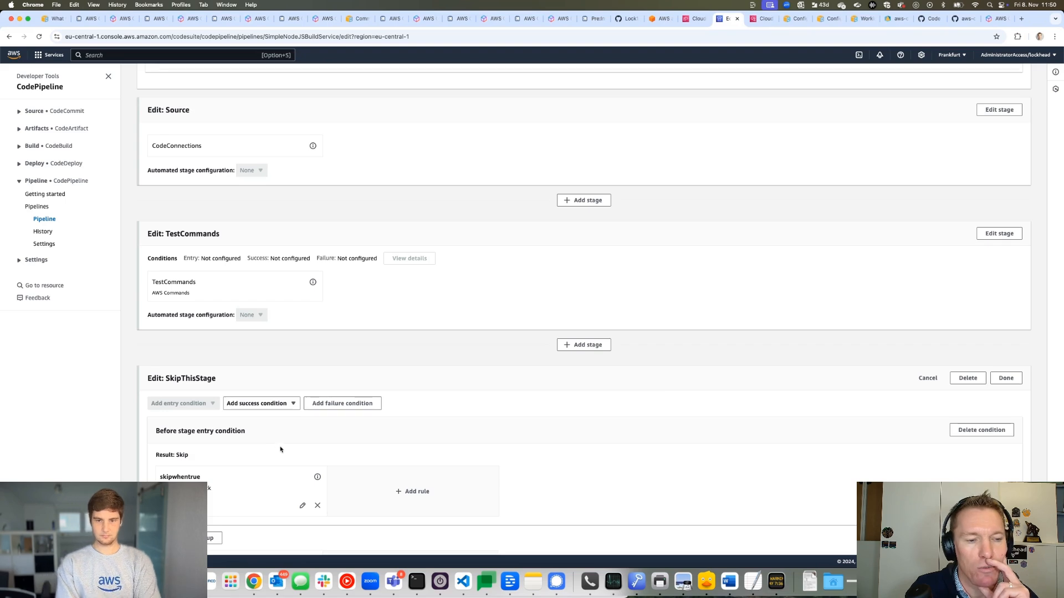
scroll(276, 448, down, 2)
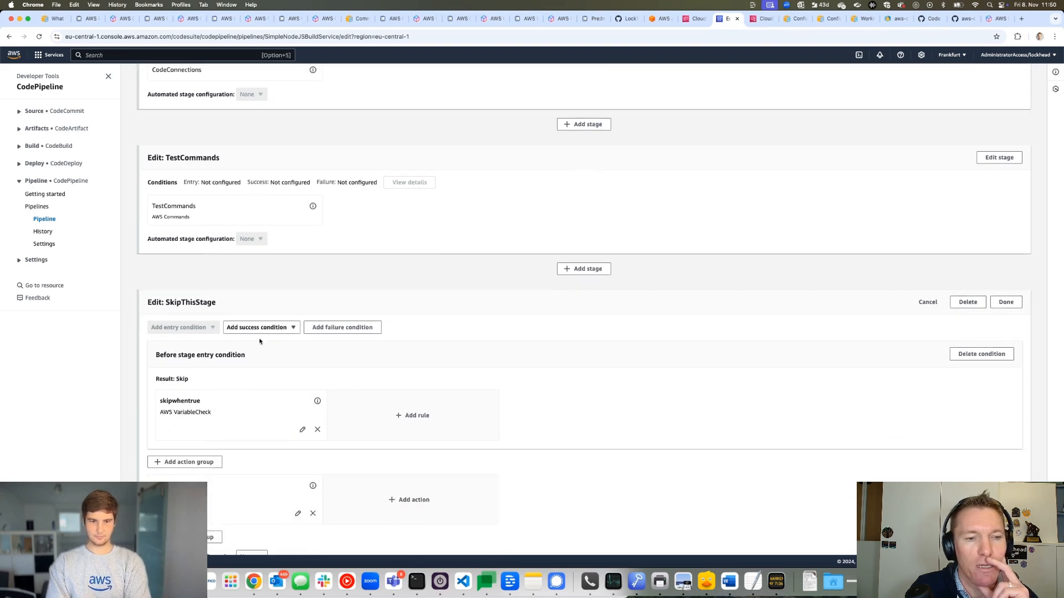
Check which rule providers are available for another SkipThisStage entry rule, without adding a rule
click(413, 415)
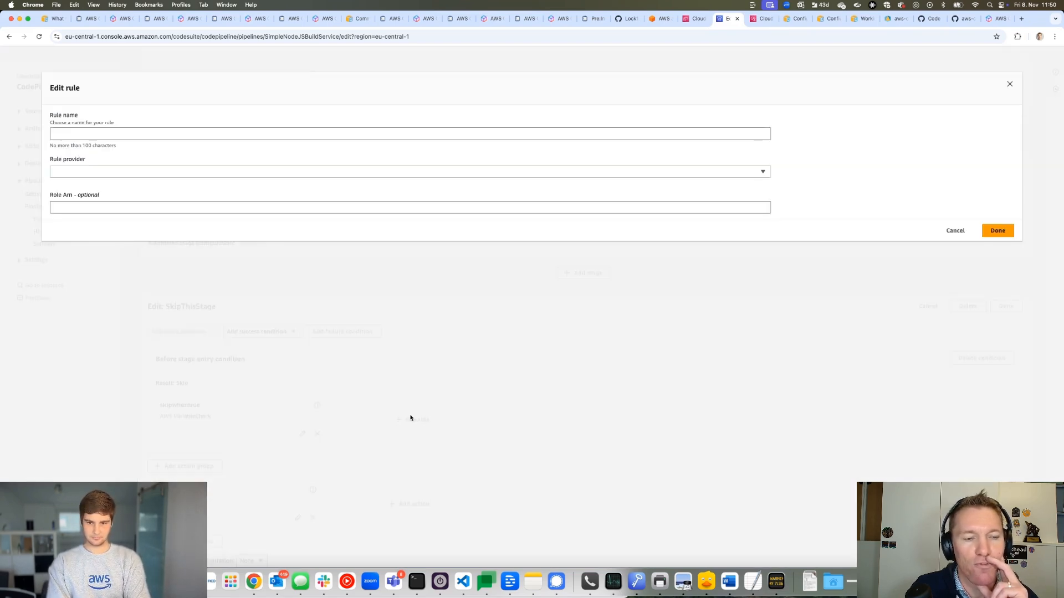
click(204, 172)
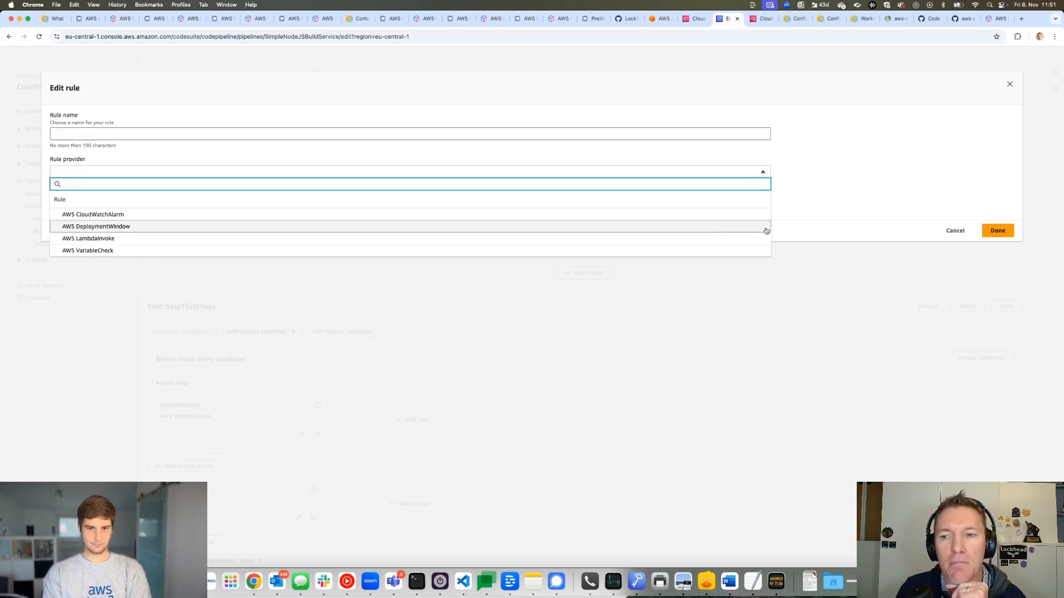
click(945, 231)
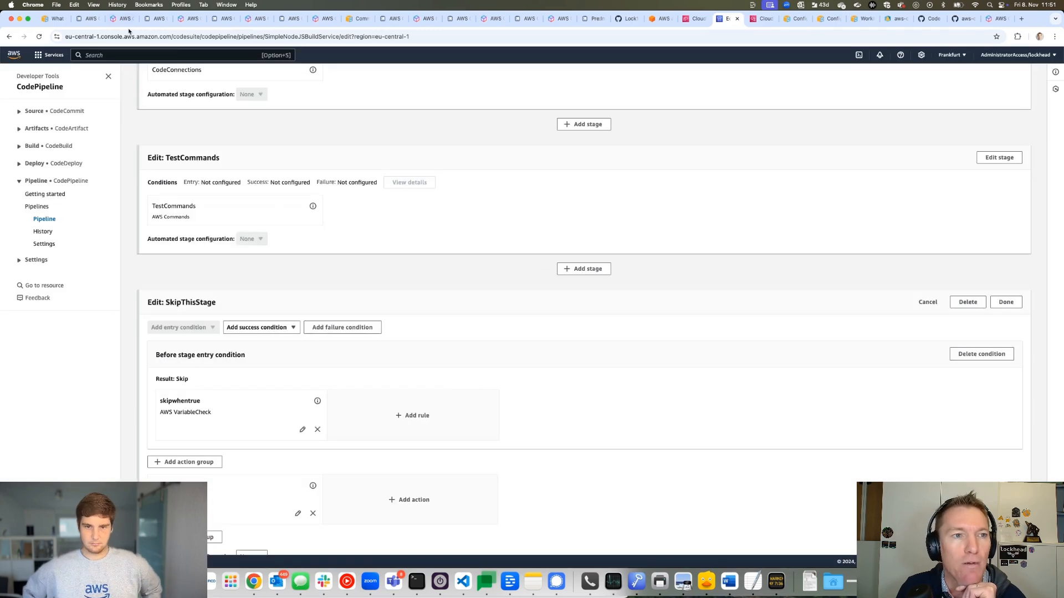
Review the AWS announcements on stage level rollback, stage level conditions and the pipeline variable check rule
click(124, 19)
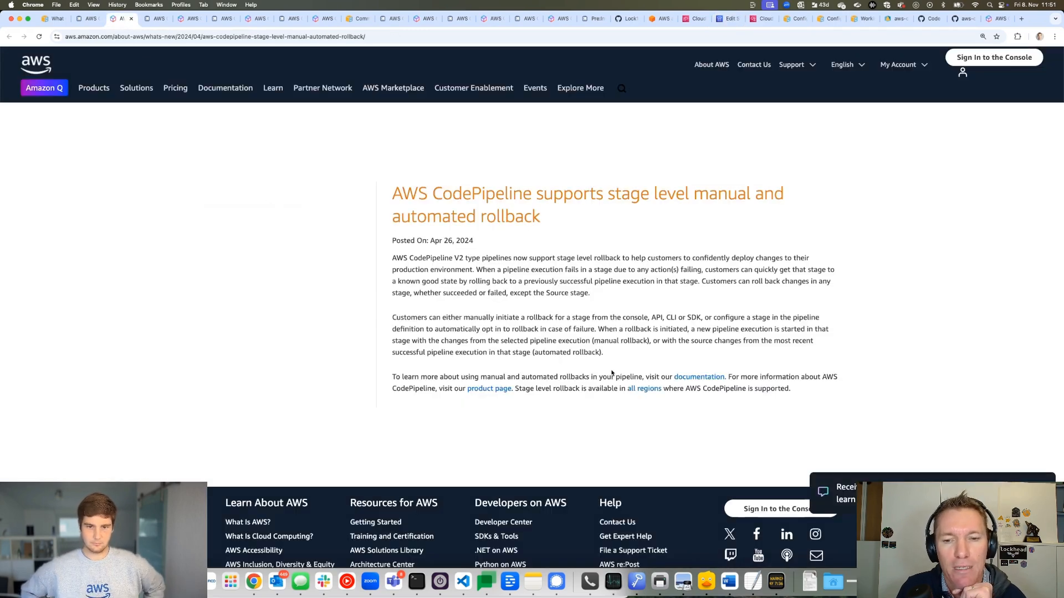
click(183, 19)
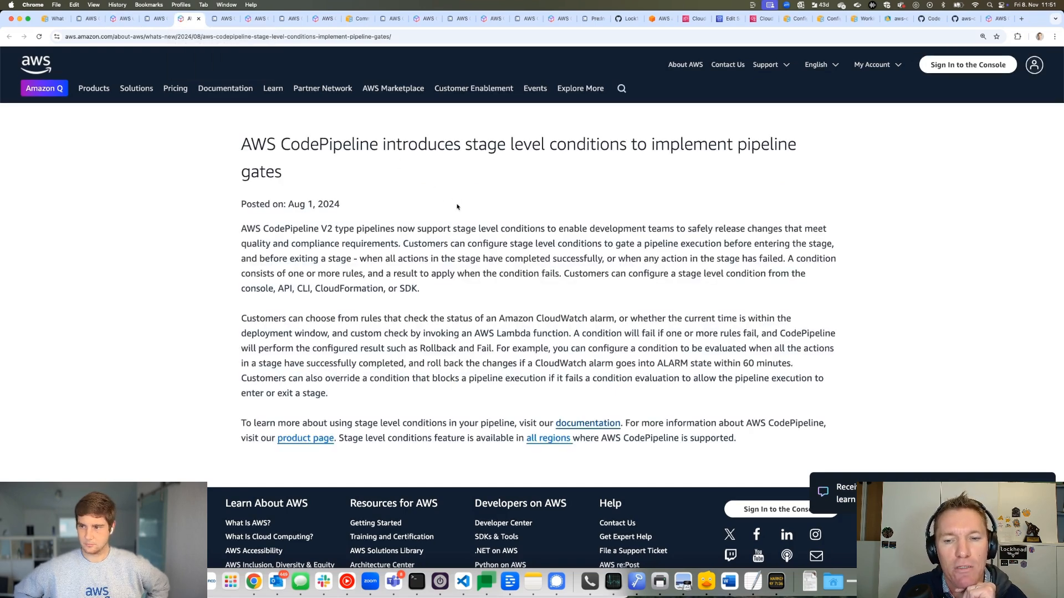
click(255, 20)
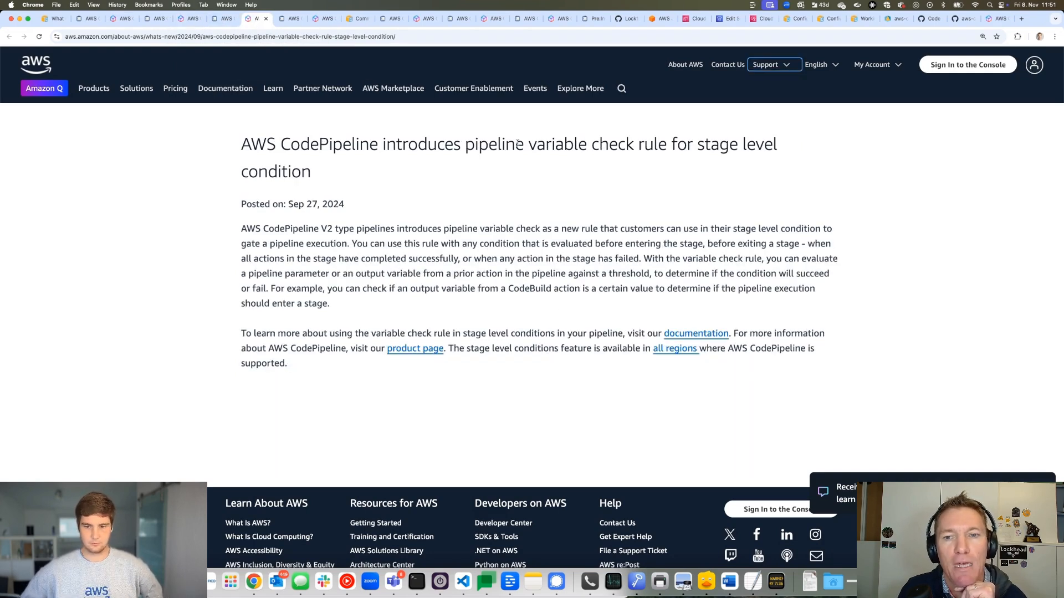
triple_click(348, 170)
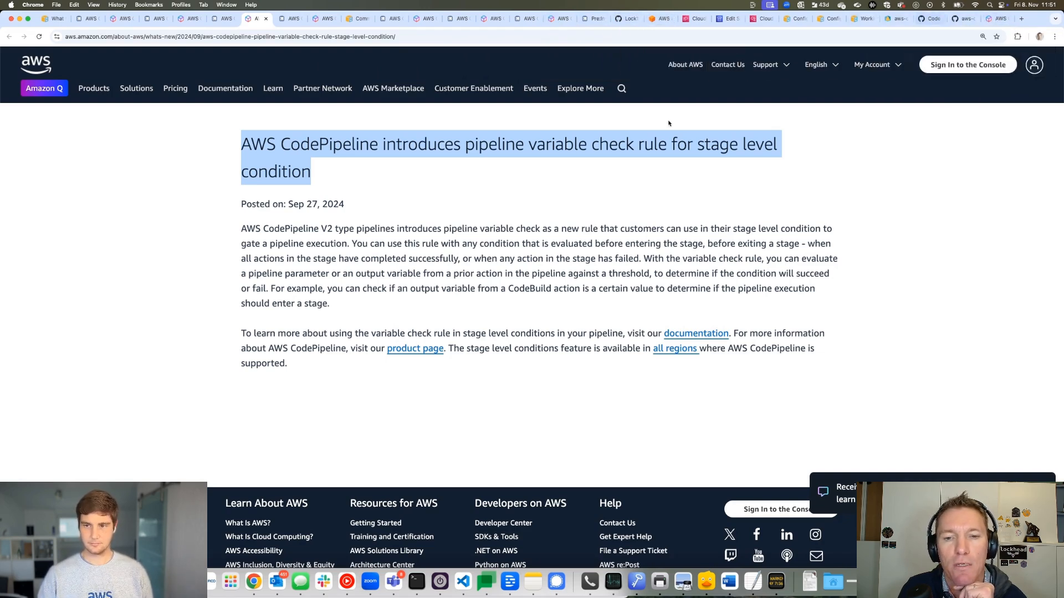
click(548, 144)
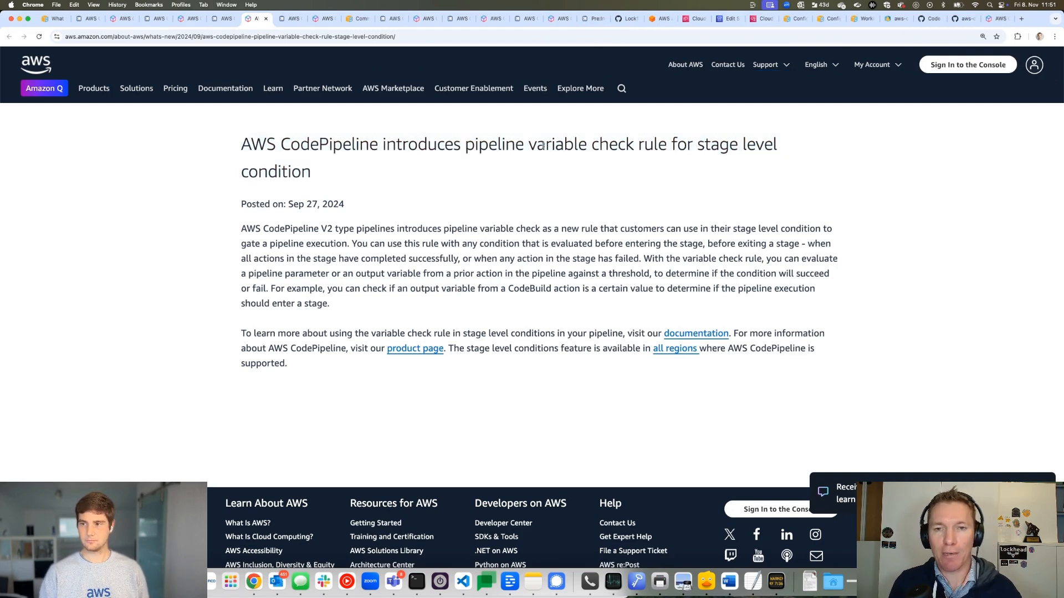